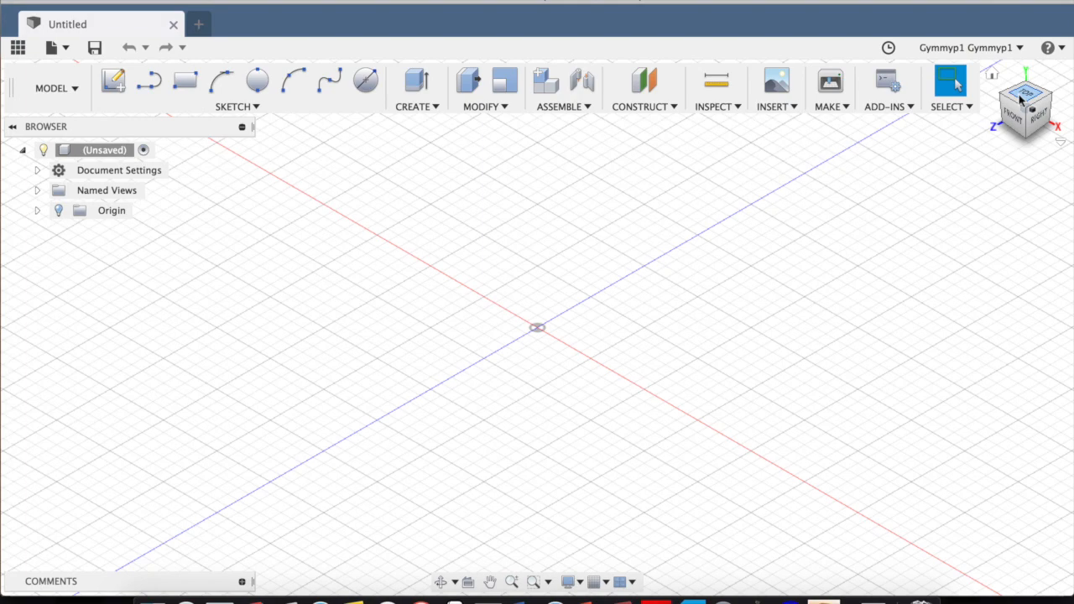
scroll(1021, 97, "down", 2)
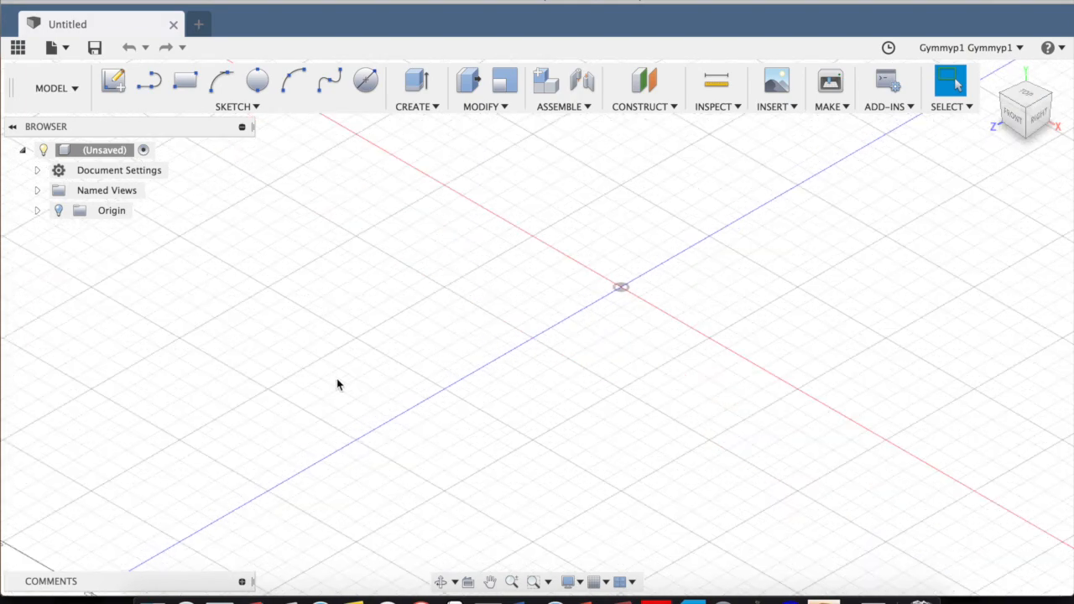
scroll(563, 304, "up", 3)
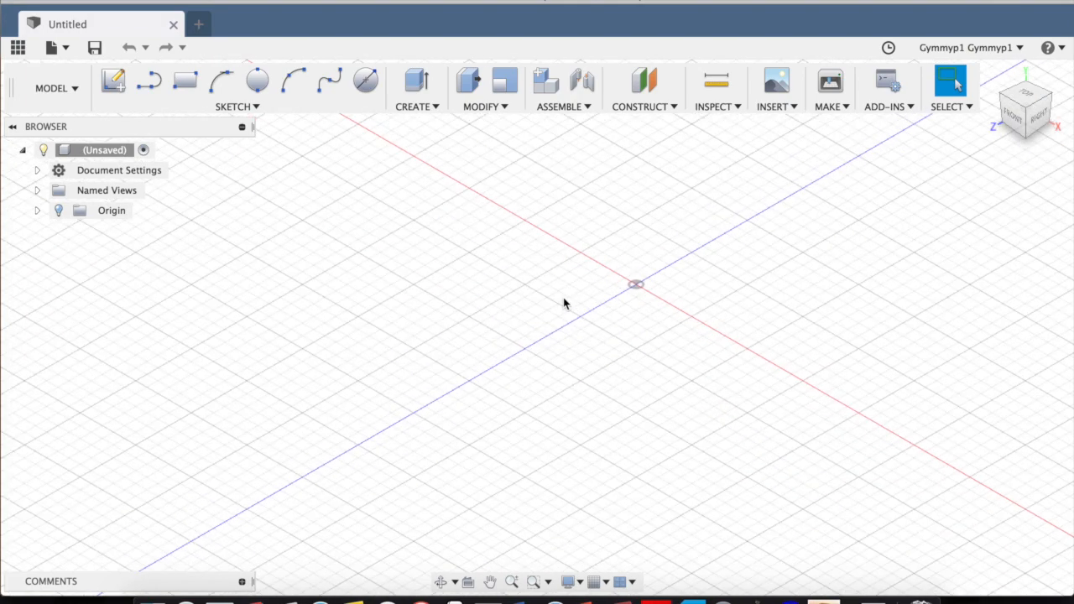
scroll(564, 304, "up", 3)
scroll(564, 304, "down", 3)
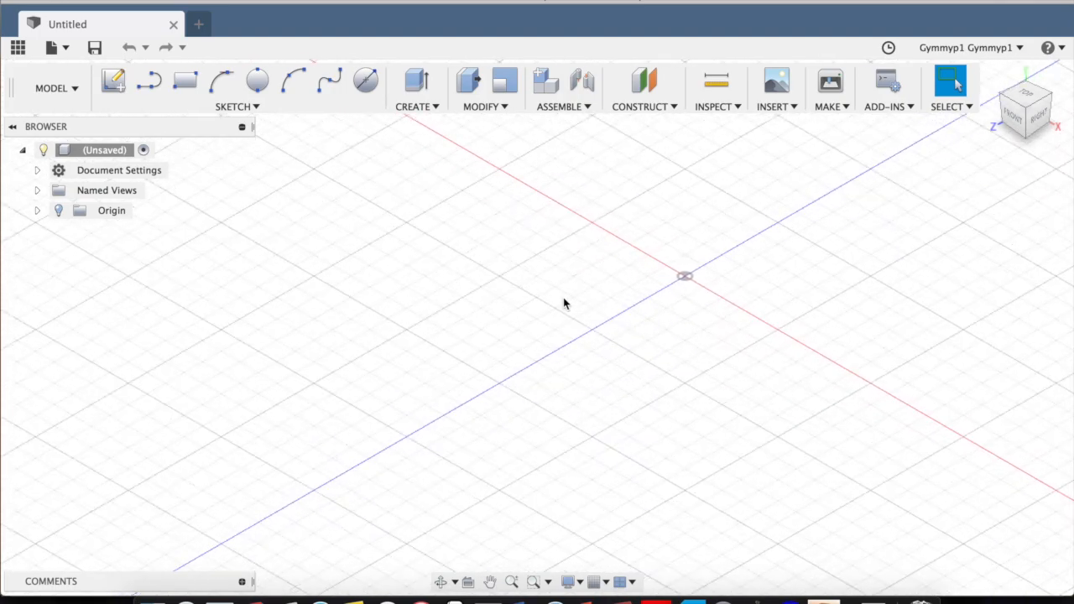
scroll(563, 304, "up", 3)
scroll(563, 304, "down", 1)
scroll(564, 304, "up", 2)
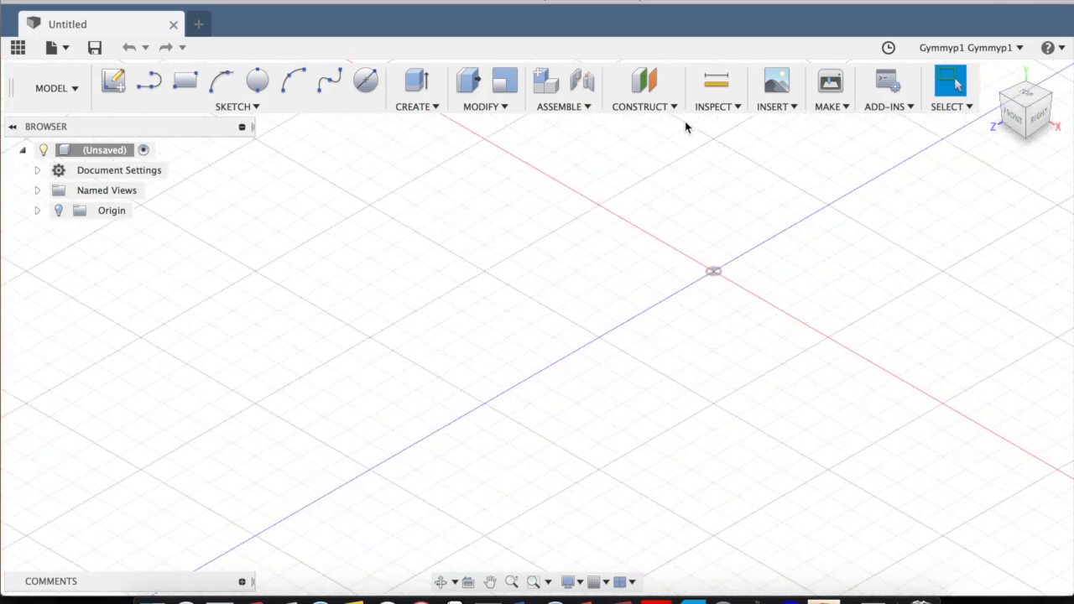
middle_click_drag(587, 246, 670, 312)
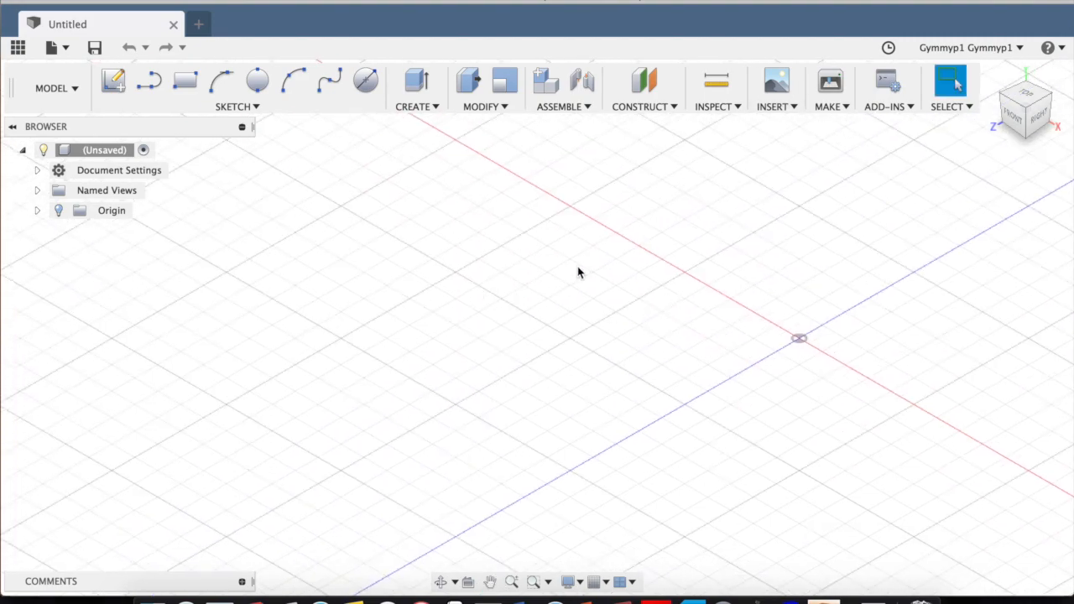
middle_click_drag(578, 266, 416, 319, "shift")
middle_click_drag(492, 333, 307, 335)
middle_click_drag(686, 223, 521, 266)
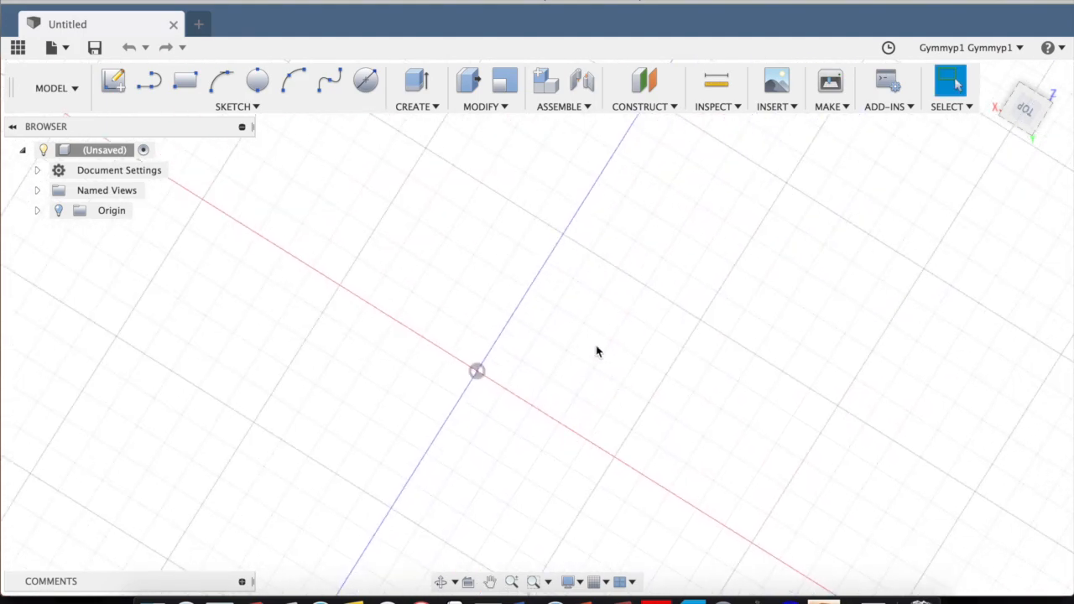
middle_click_drag(544, 331, 625, 260)
scroll(794, 202, "up", 3)
scroll(793, 202, "down", 3)
scroll(793, 208, "down", 5)
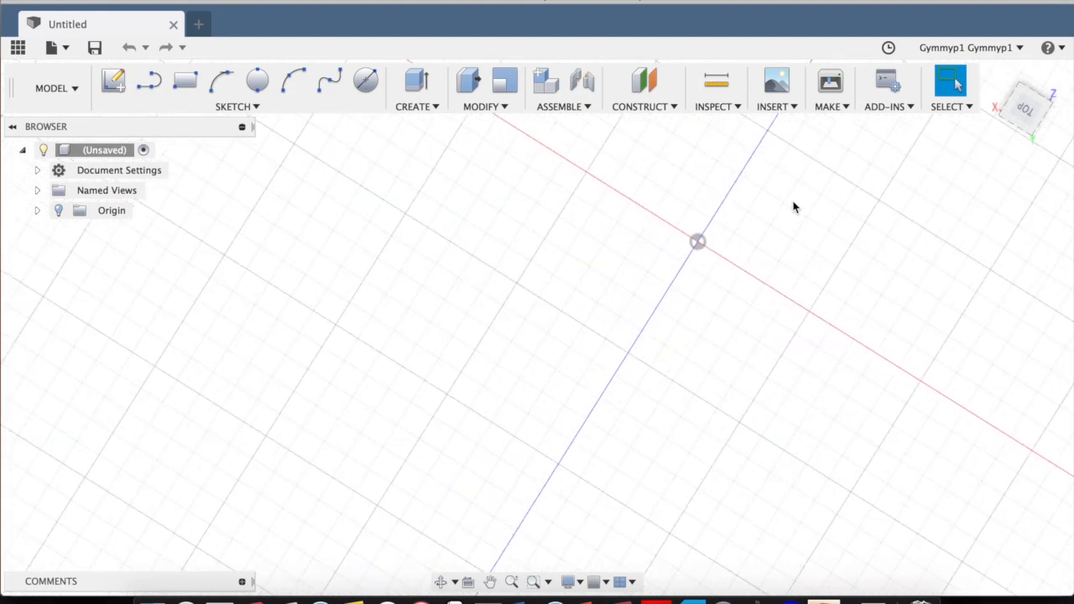
scroll(793, 207, "down", 5)
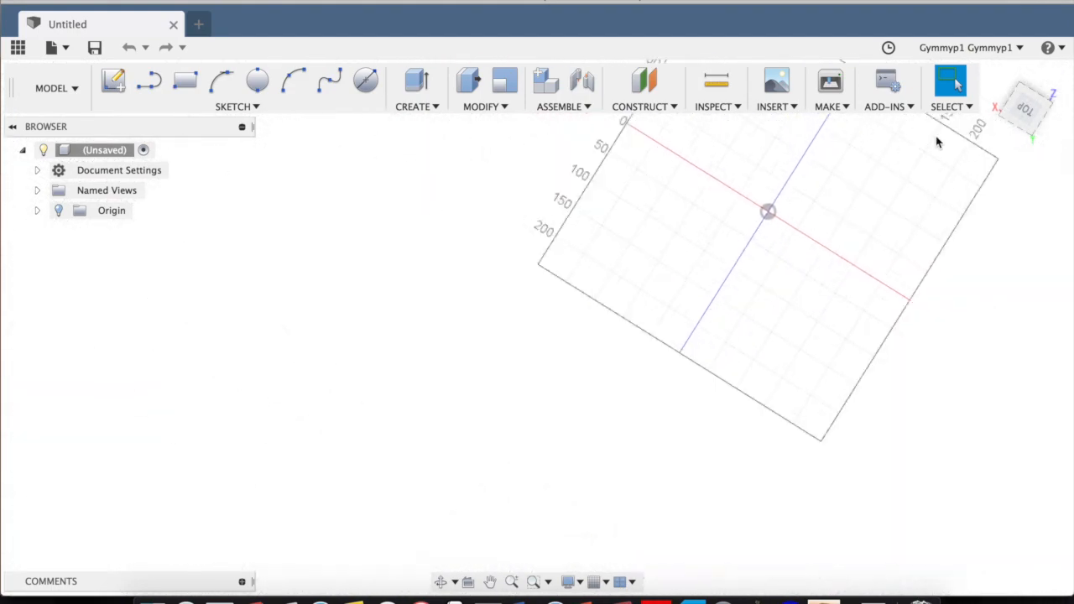
Orient the workspace to an upright top view centred on the origin.
left_click(1028, 117)
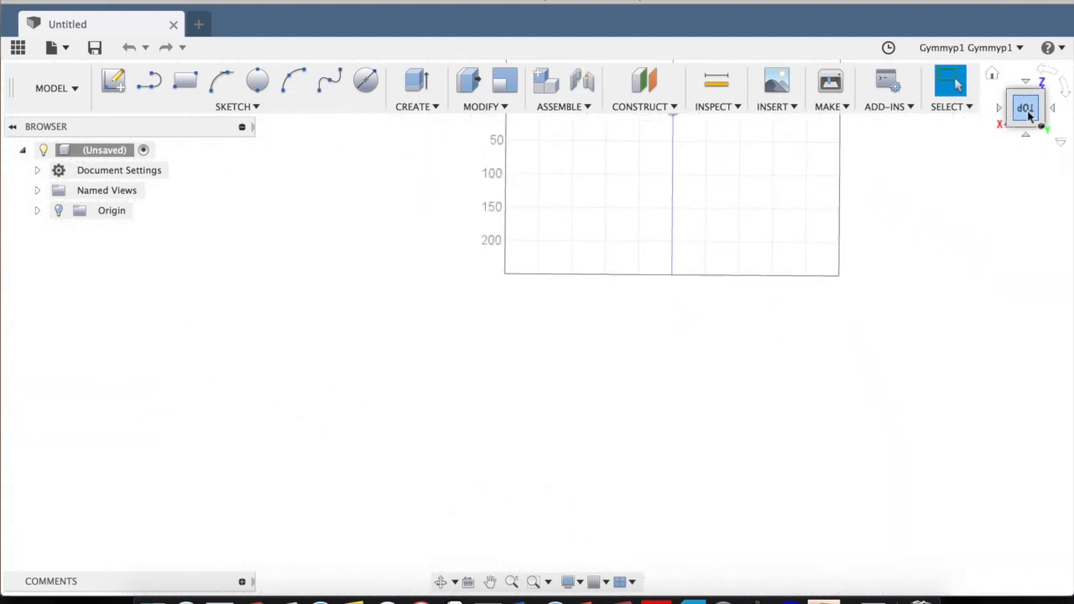
middle_click_drag(760, 223, 716, 408)
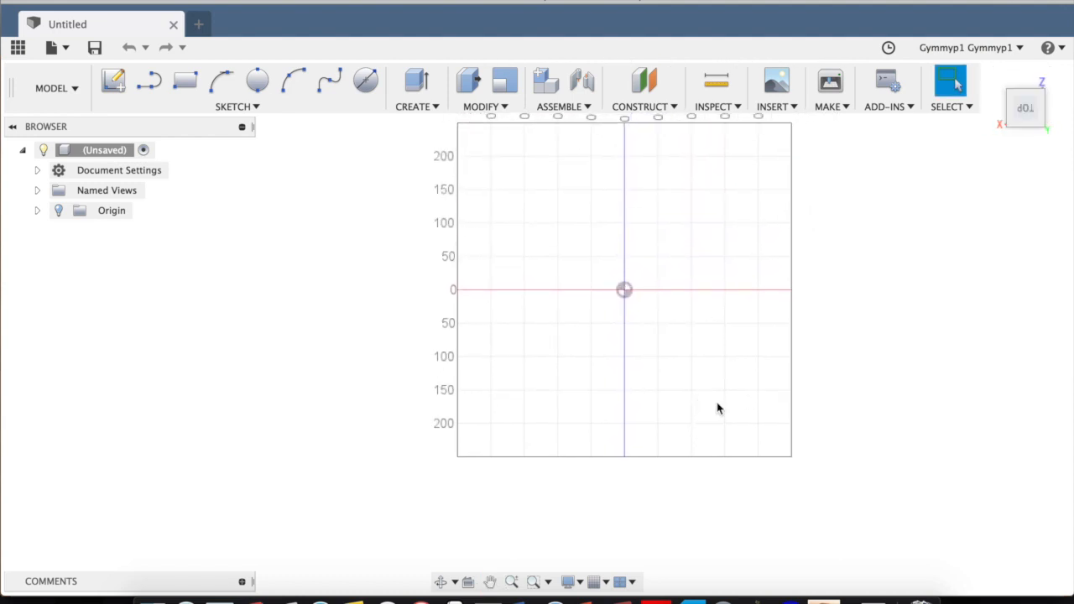
middle_click_drag(713, 339, 706, 380)
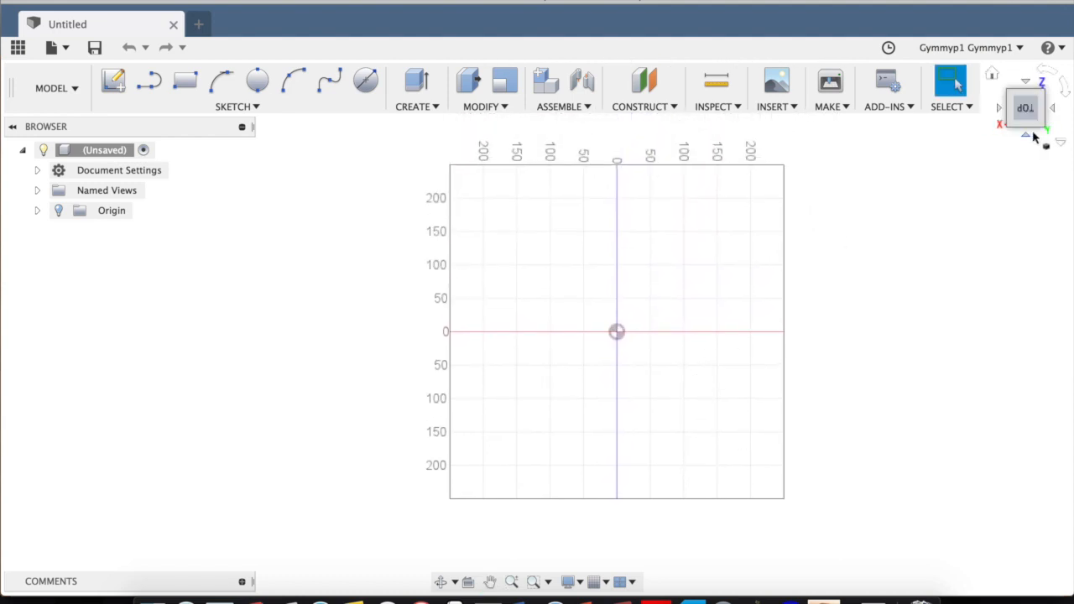
left_click(1046, 74)
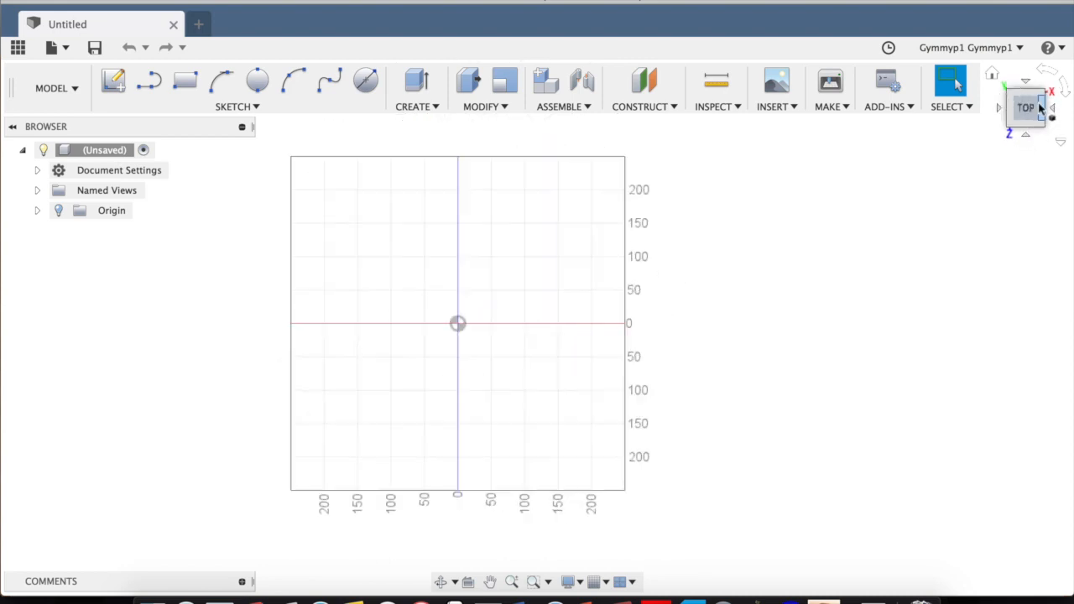
mouse_move(1036, 113)
left_mouse_down()
mouse_move(972, 104)
mouse_move(909, 20)
mouse_move(913, 53)
mouse_move(962, 101)
mouse_move(1032, 107)
left_mouse_up()
middle_click_drag(462, 288, 590, 277)
scroll(633, 289, "up", 2)
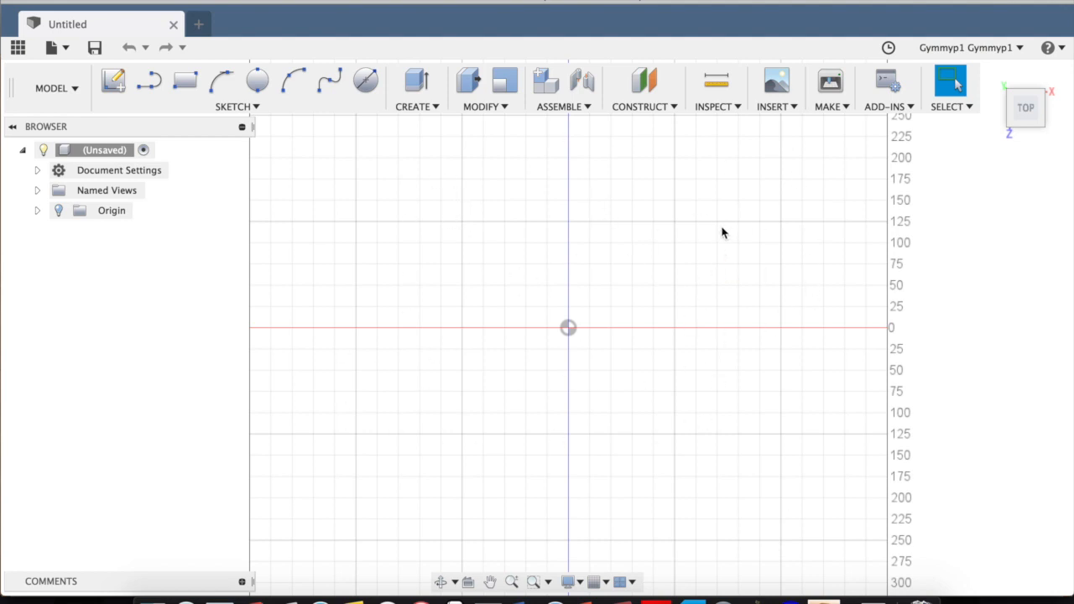
Start an attached canvas on the horizontal XZ origin plane and look at it from the top.
left_click(788, 108)
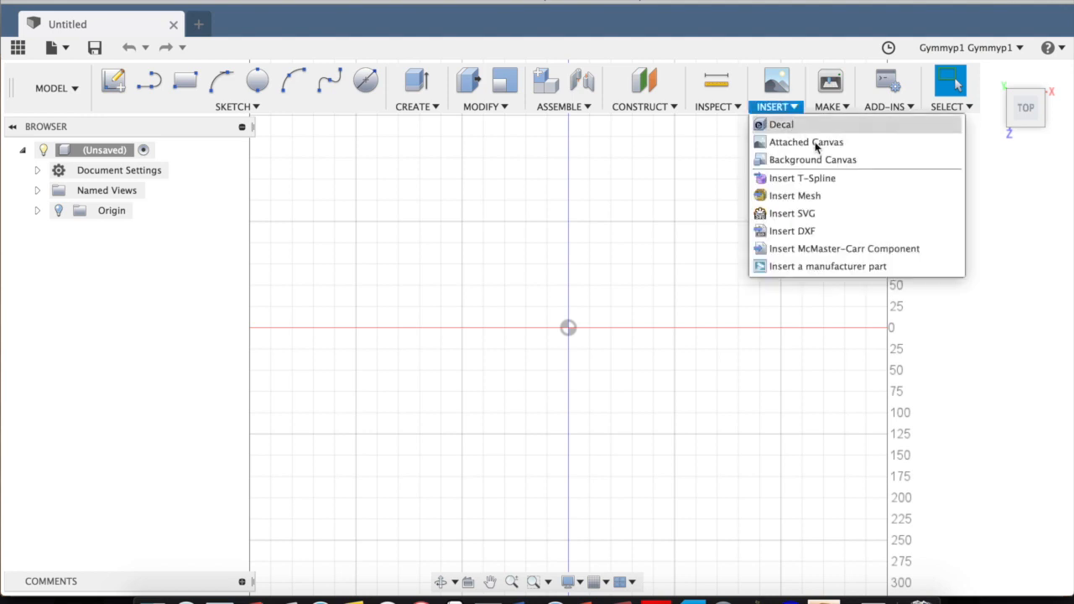
left_click(812, 142)
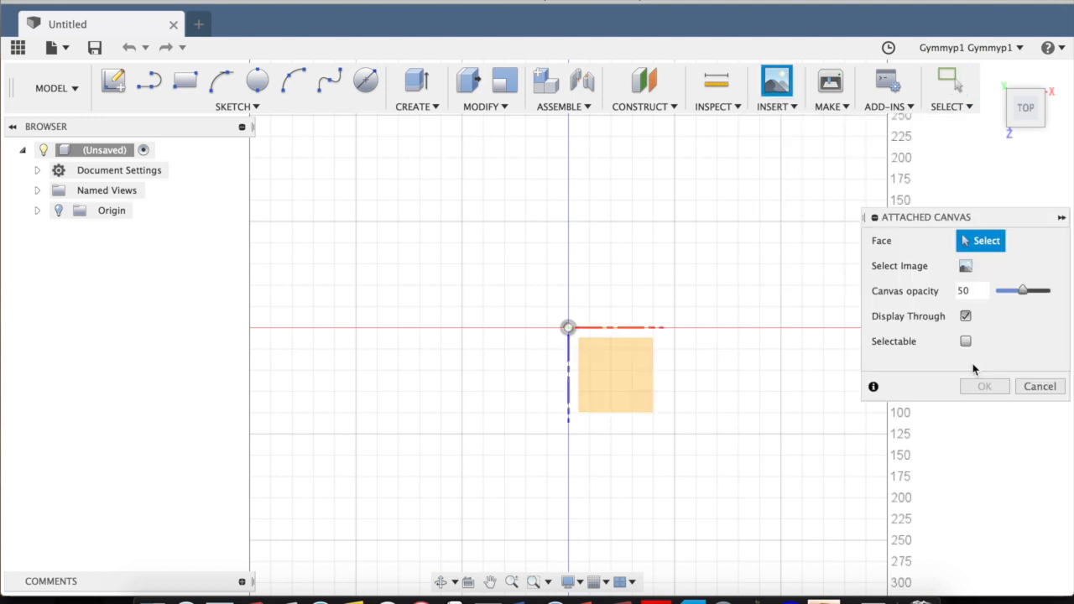
left_click(1041, 113)
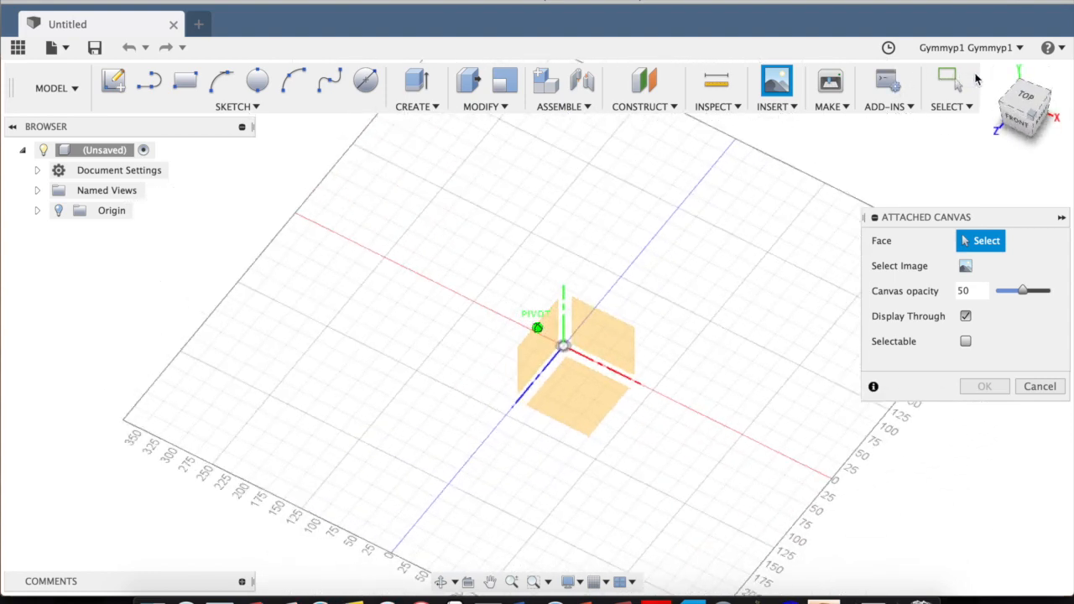
left_click_drag(975, 79, 1003, 85)
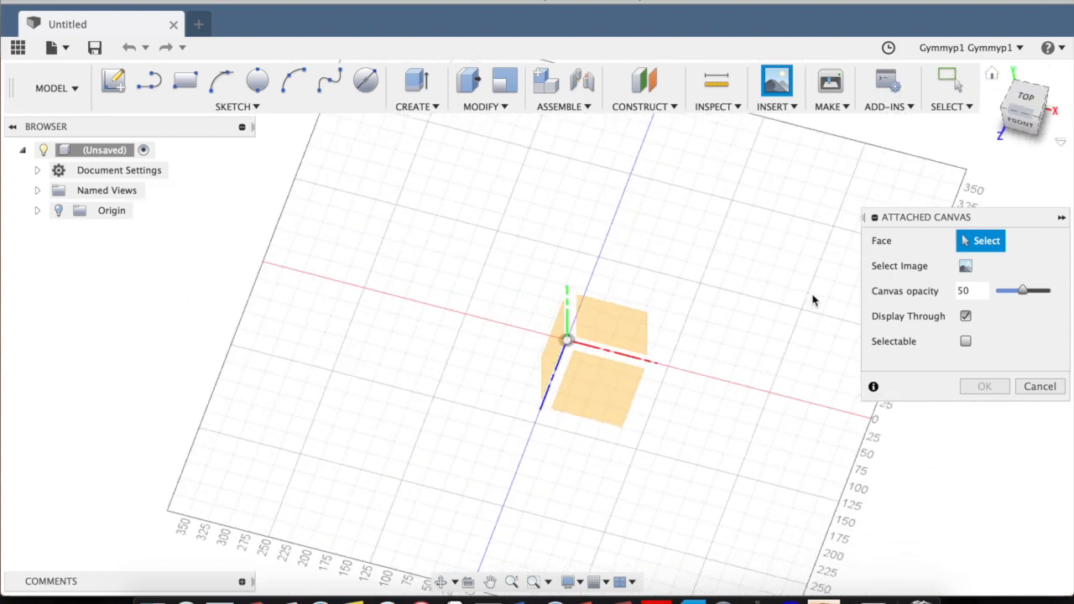
left_click(600, 378)
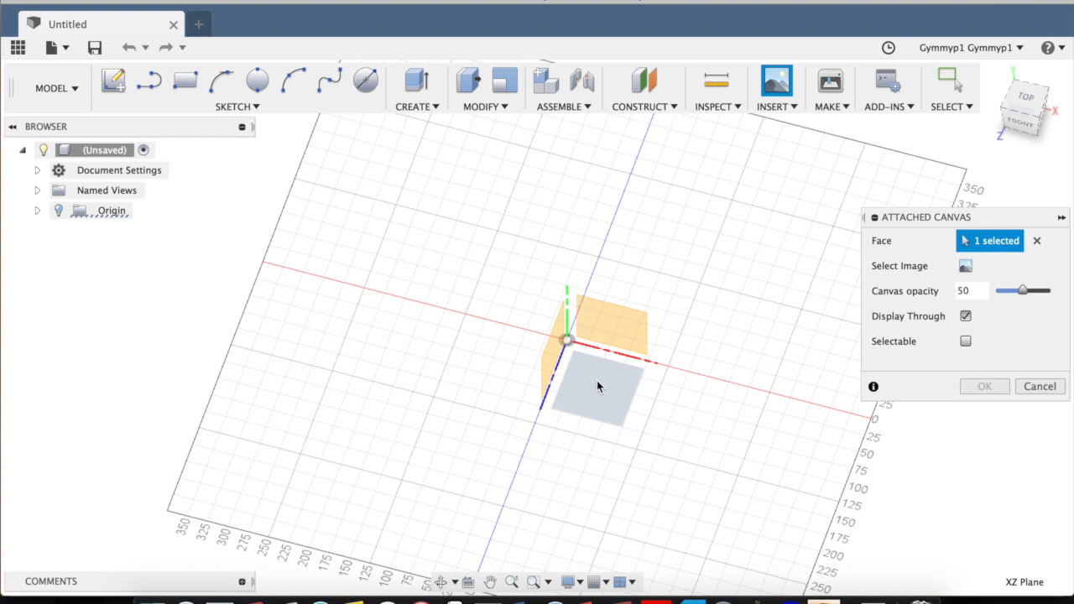
left_click(1022, 100)
Load neckpiece.png from the "SS backgrounds for modeling" folder in Pictures as the canvas image.
left_click(966, 266)
left_click(270, 243)
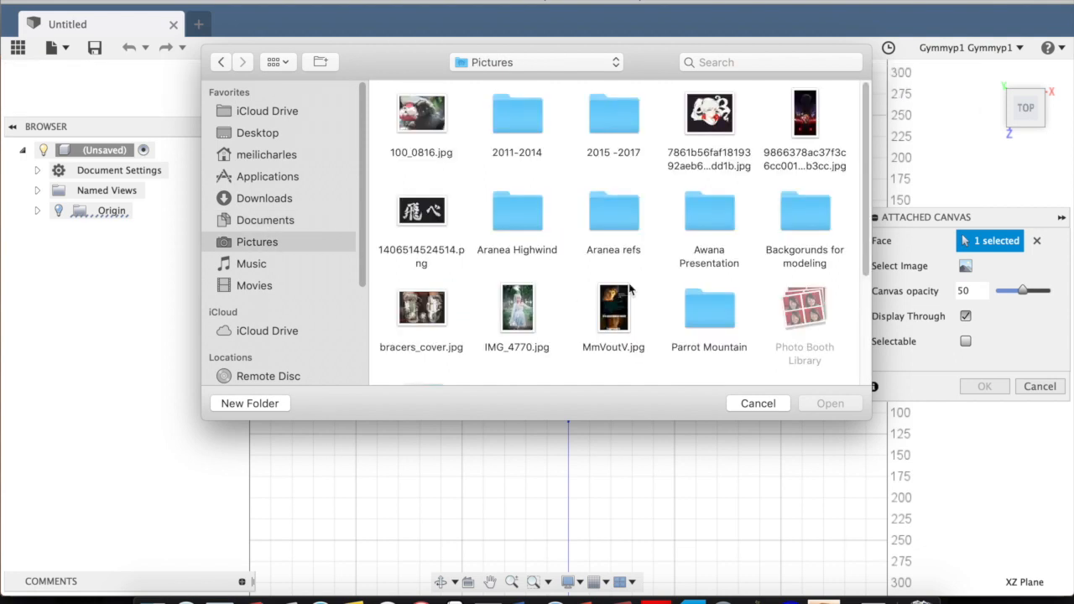
scroll(739, 270, "down", 2)
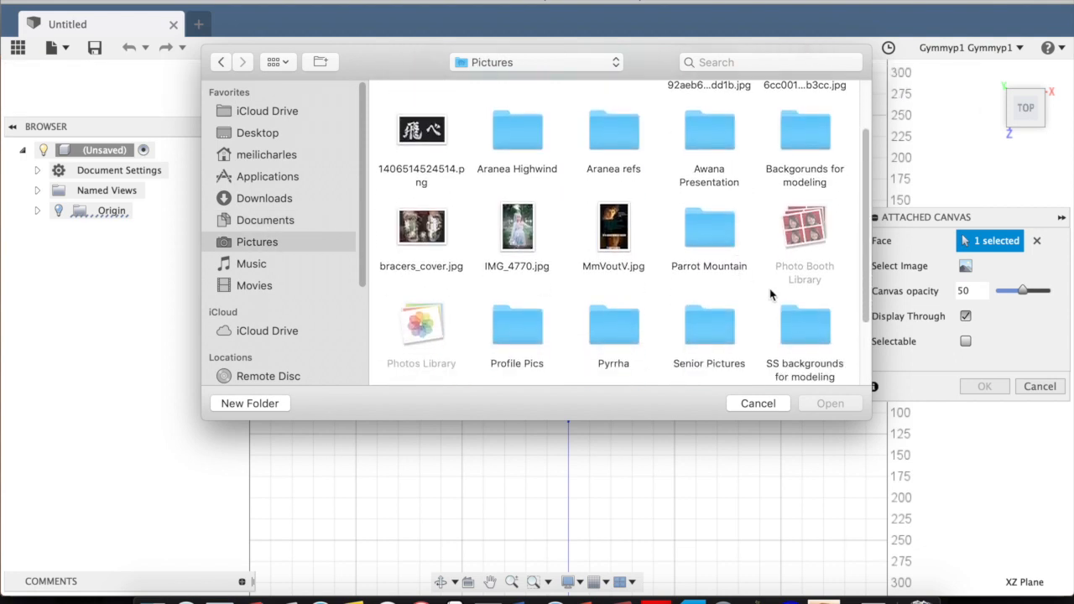
left_click(812, 324)
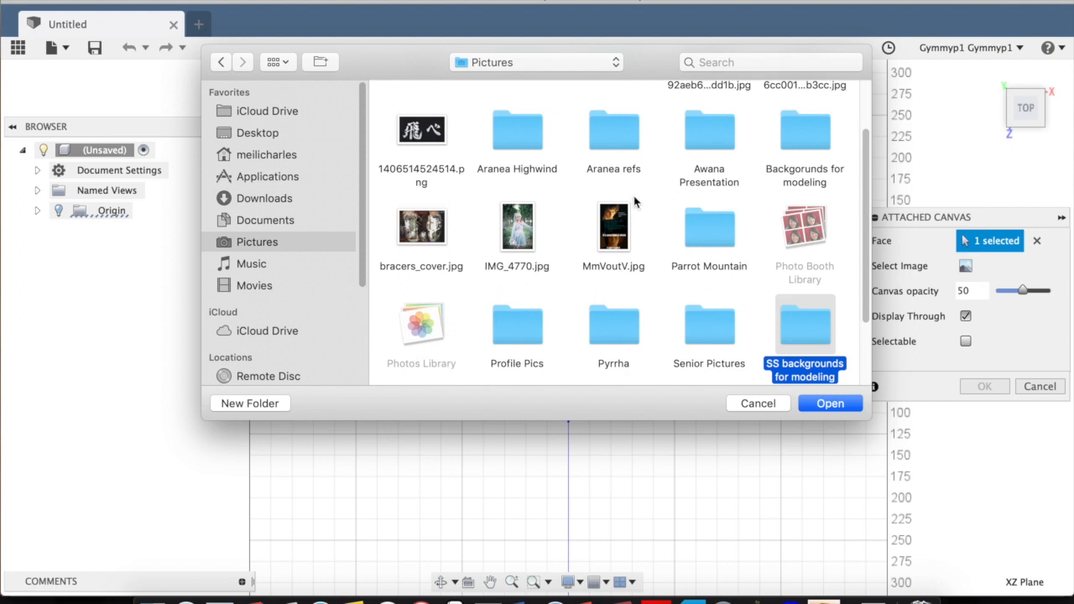
double_click(807, 323)
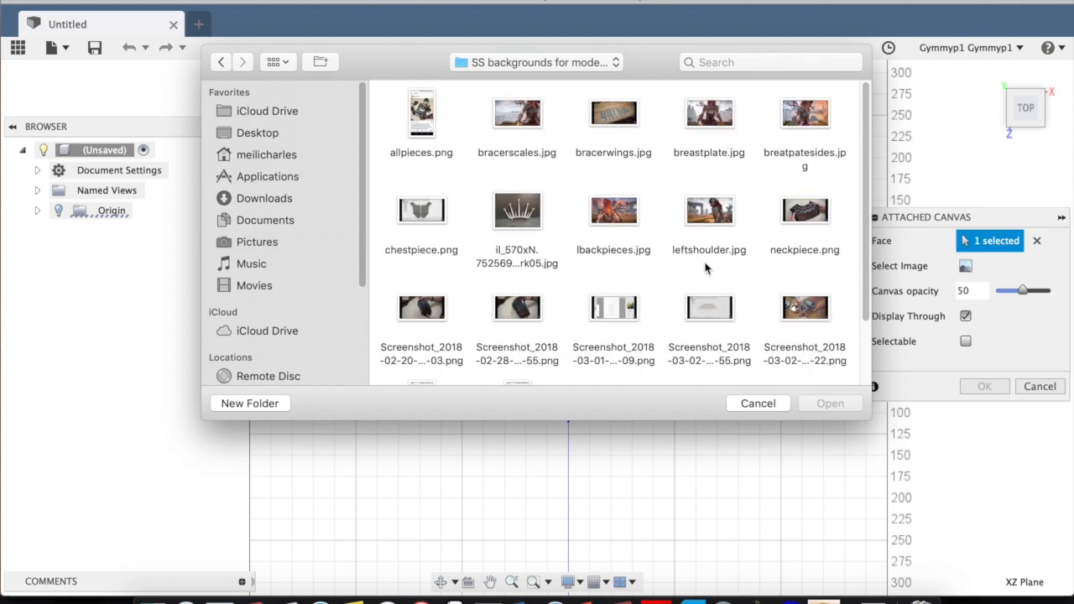
left_click(824, 216)
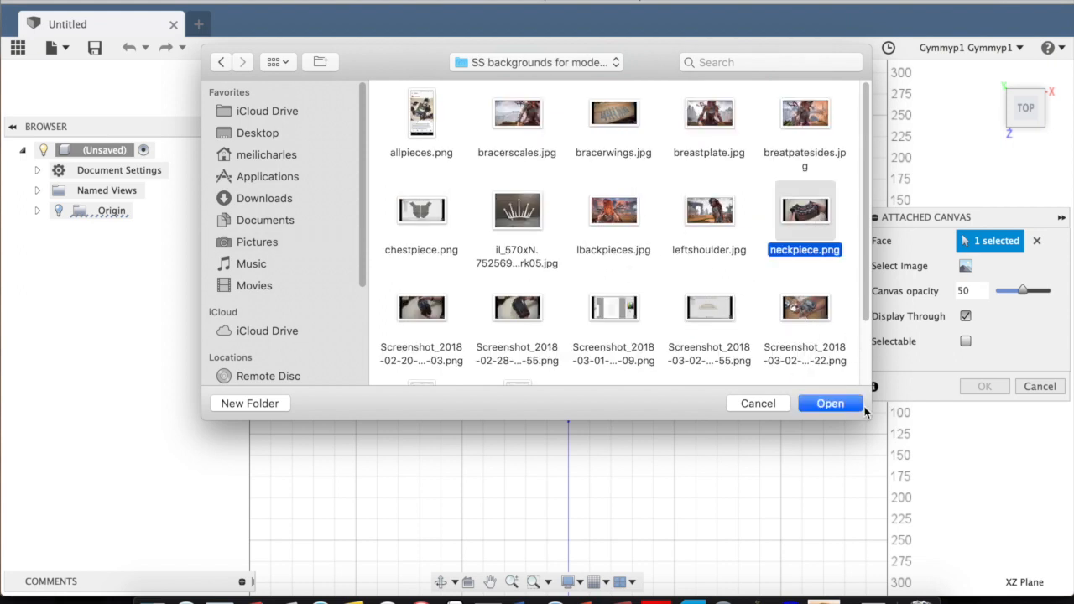
left_click(830, 403)
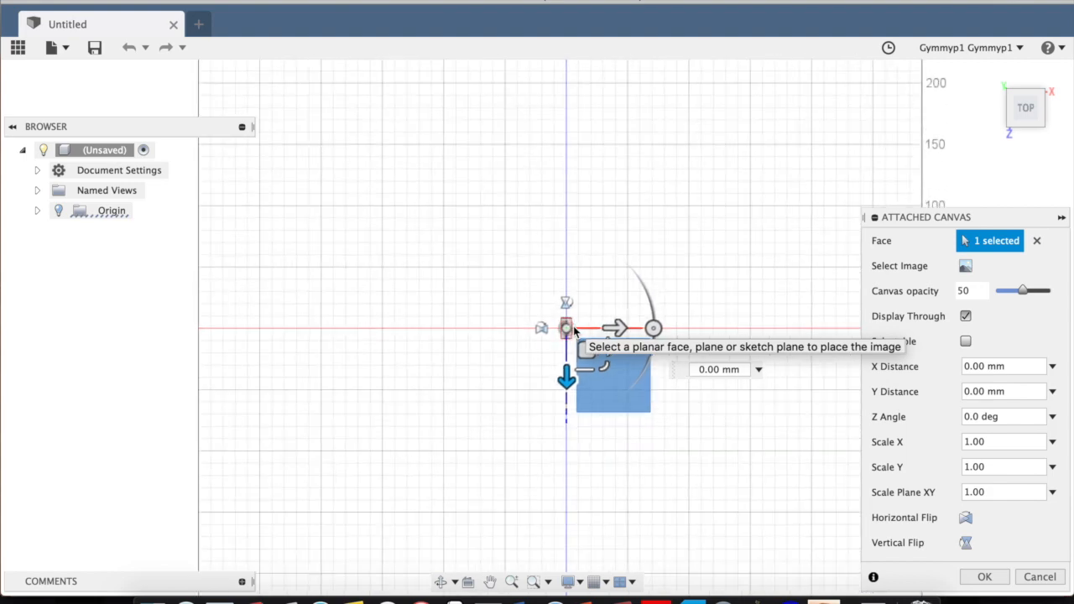
Scale the canvas image uniformly by 44.94 in the plane, keep its Z angle at 0 degrees, and insert it.
left_click_drag(651, 329, 564, 232)
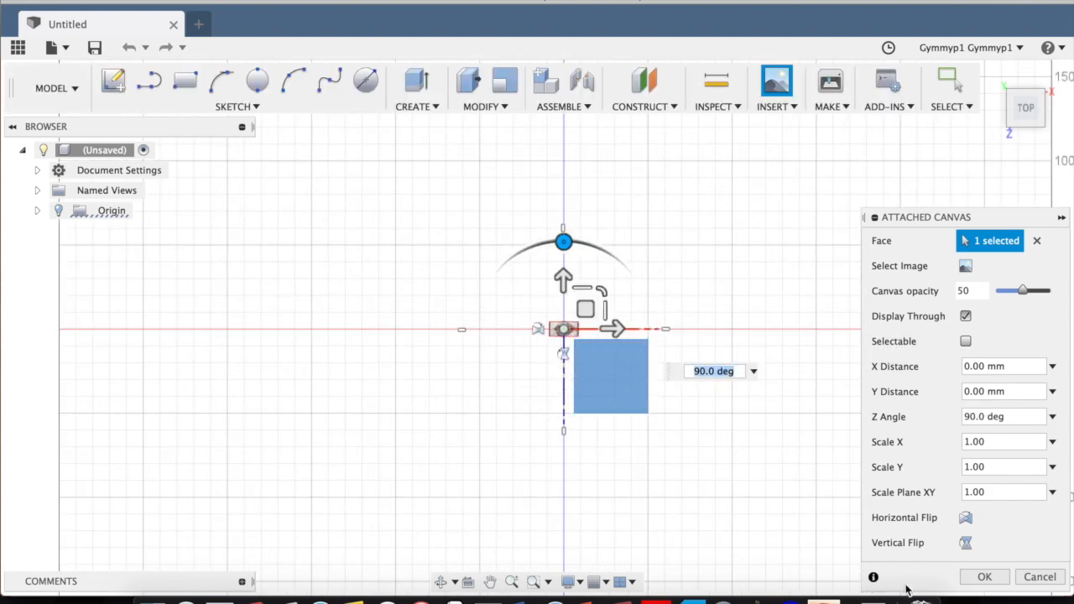
left_click(604, 290)
left_click_drag(605, 290, 651, 260)
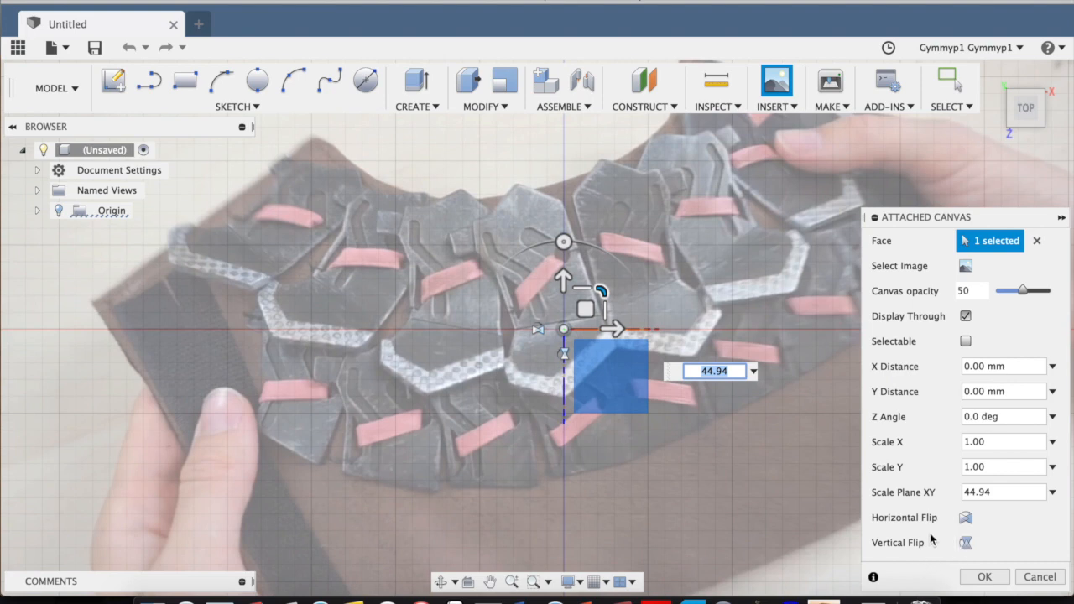
left_click(985, 578)
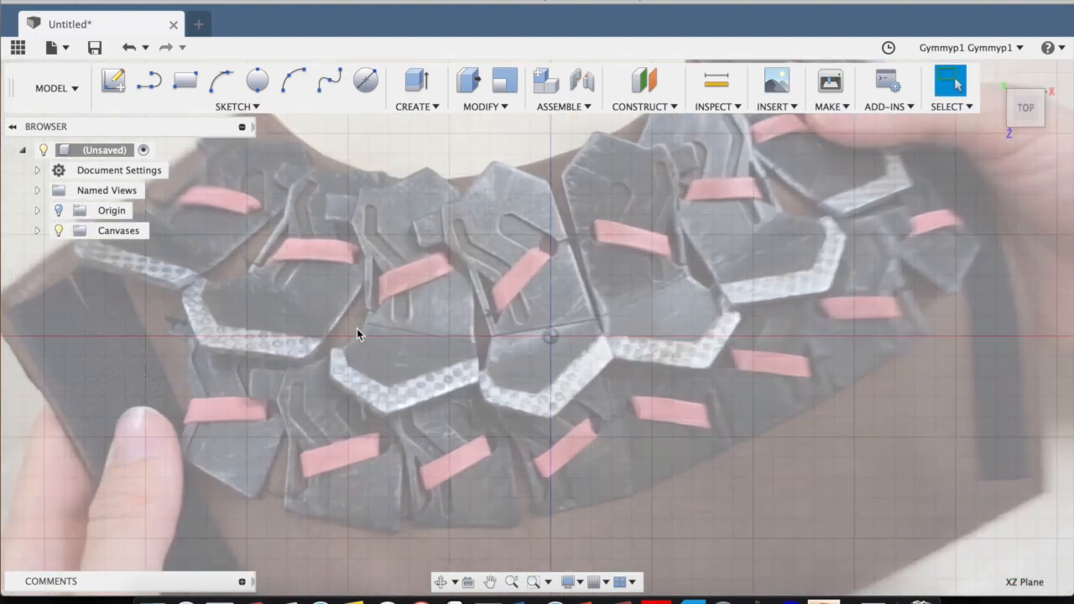
Create a new sketch on the XZ plane over the neckpiece canvas.
mouse_move(1030, 119)
left_mouse_down()
mouse_move(895, 81)
mouse_move(884, 45)
mouse_move(943, 102)
mouse_move(965, 108)
left_mouse_up()
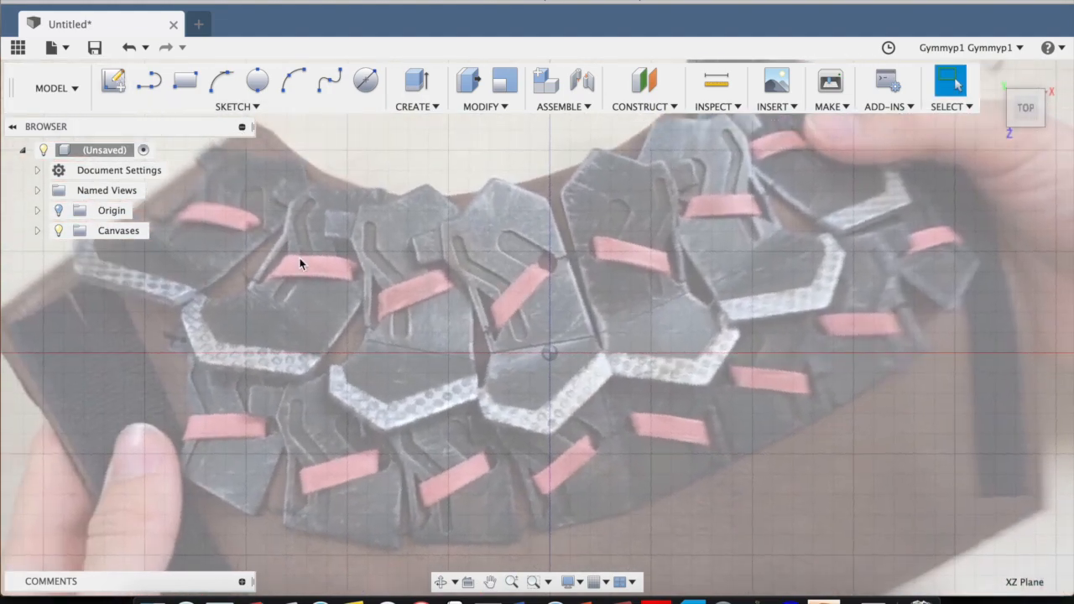
left_click(121, 76)
left_click(578, 397)
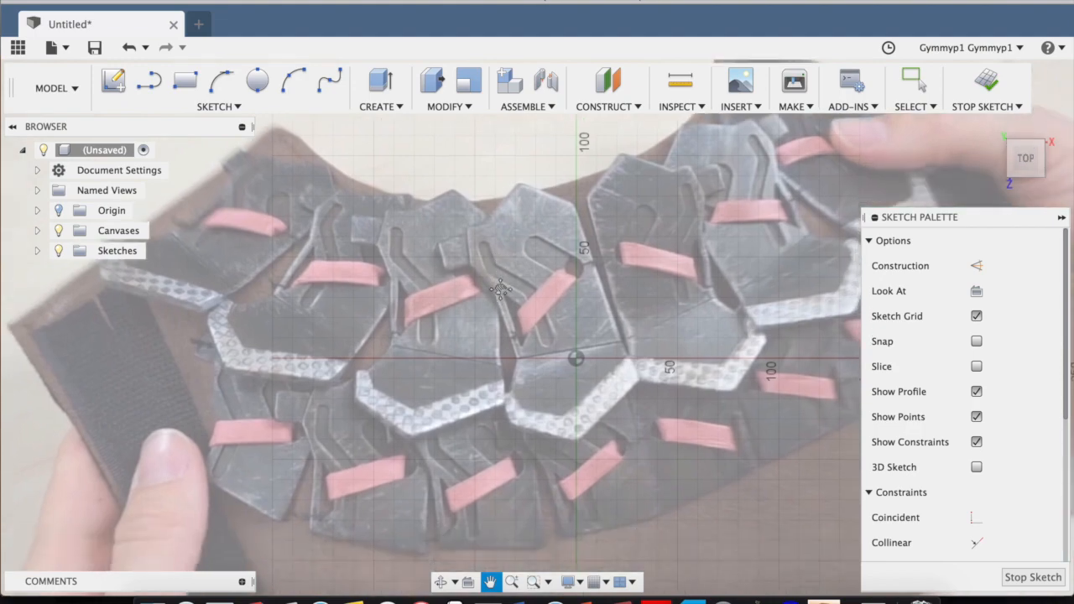
Trace the small tab beside the central plate with four connected lines, its upper edge about 15 mm long, and close the outline.
middle_click_drag(500, 290, 498, 283)
scroll(472, 250, "down", 3)
scroll(472, 250, "up", 8)
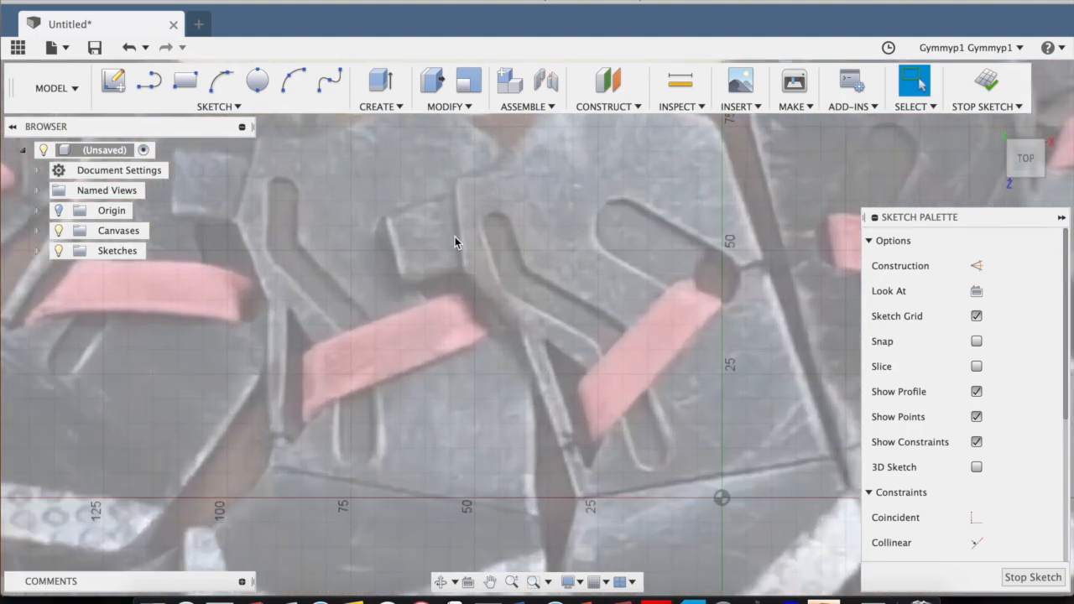
scroll(455, 241, "up", 2)
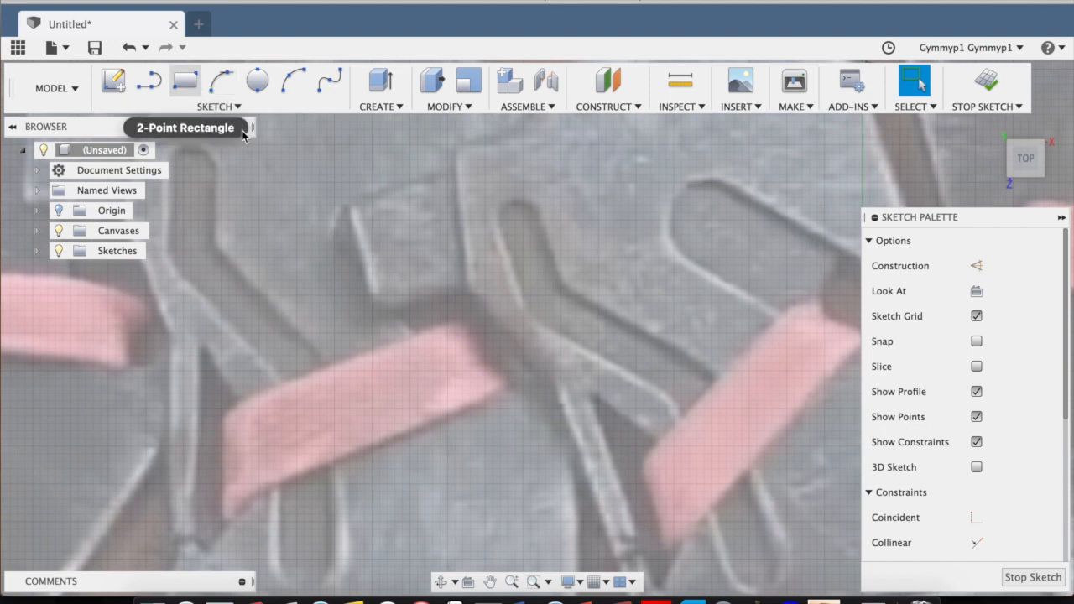
left_click(228, 107)
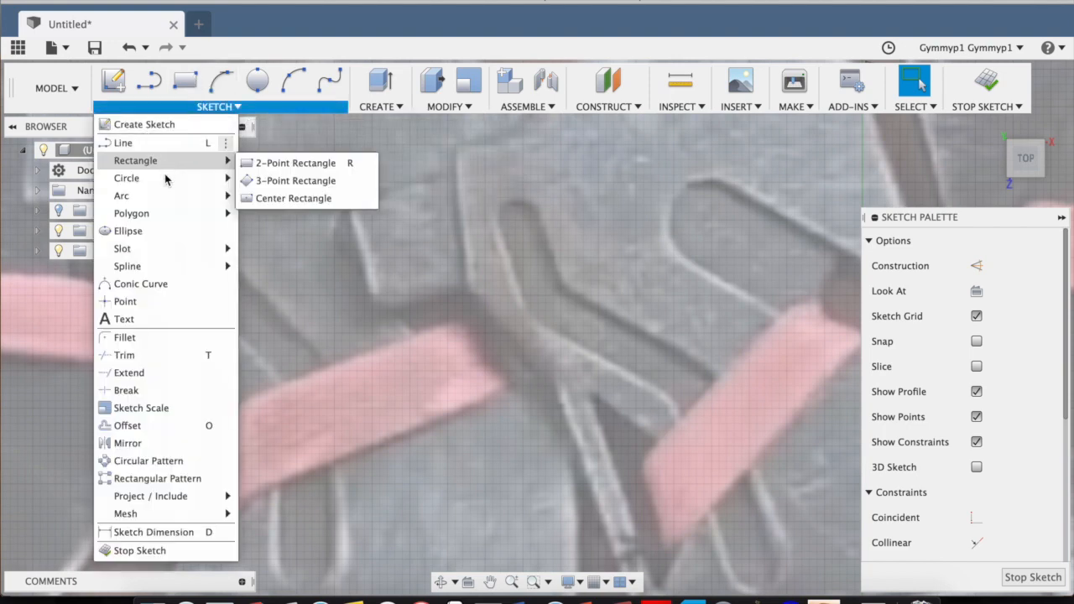
mouse_move(166, 184)
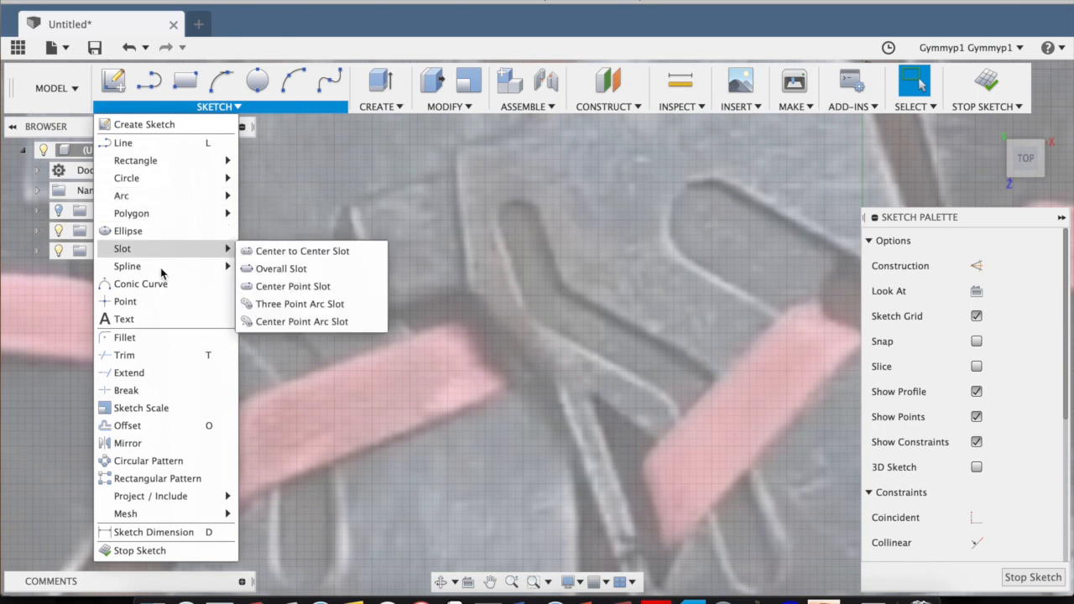
mouse_move(159, 269)
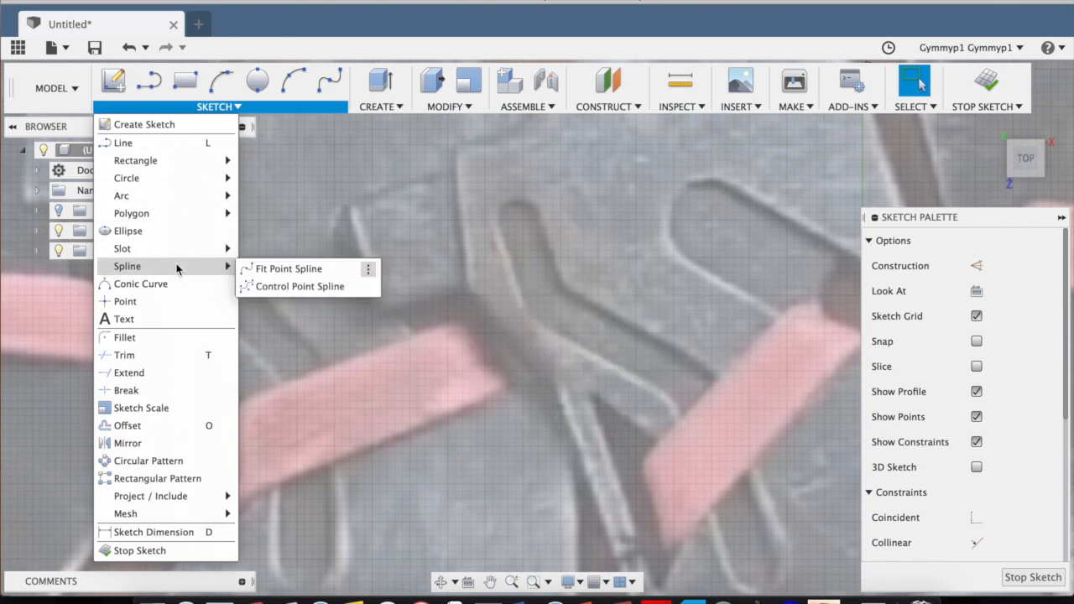
left_click(190, 145)
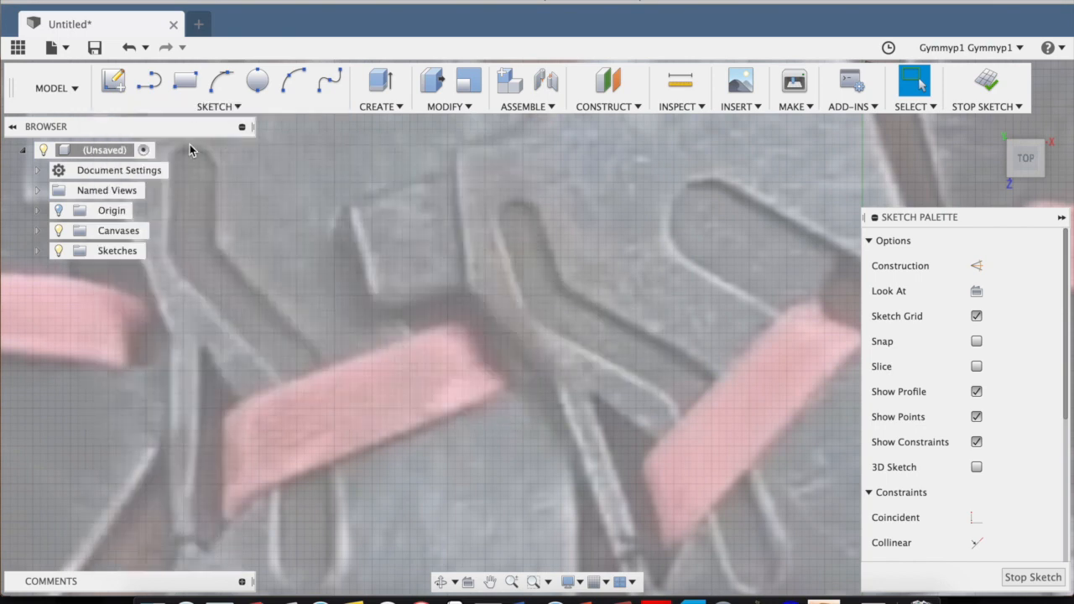
scroll(373, 244, "down", 4)
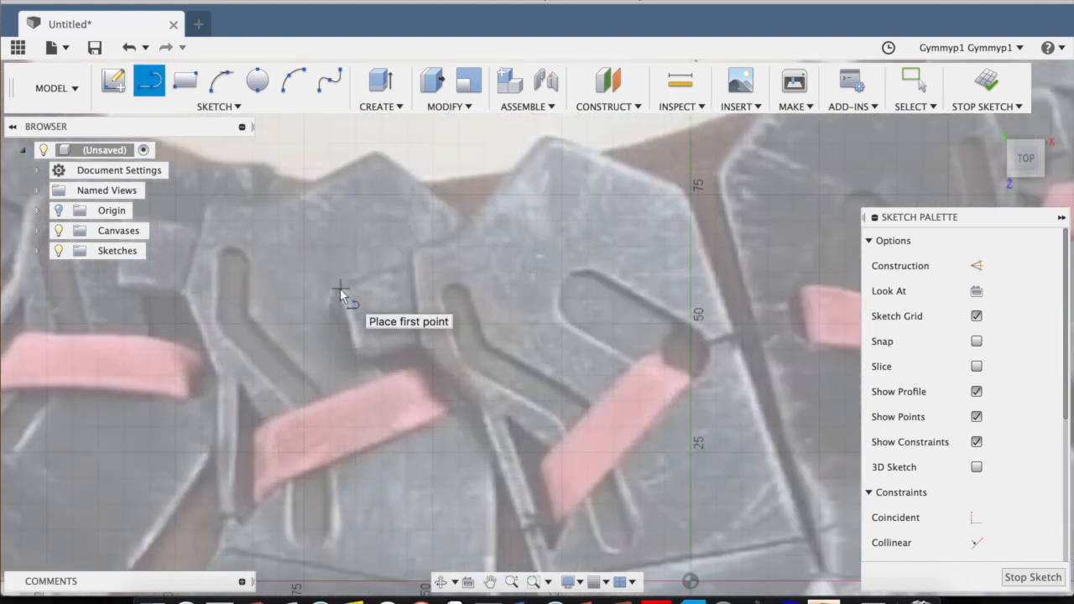
left_click(414, 263)
scroll(337, 290, "up", 3)
scroll(338, 292, "up", 2)
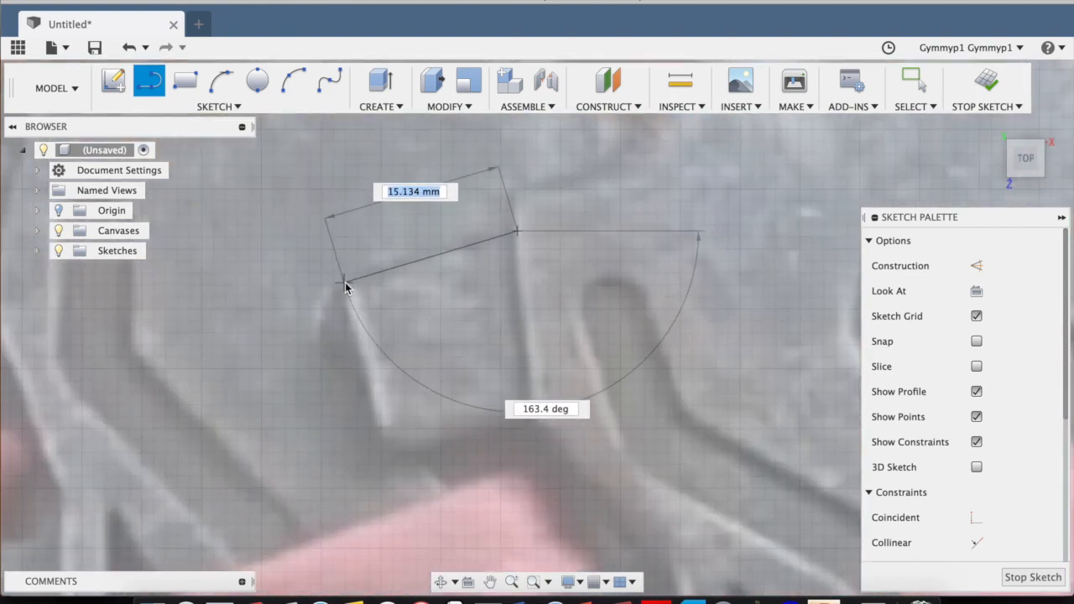
left_click(343, 287)
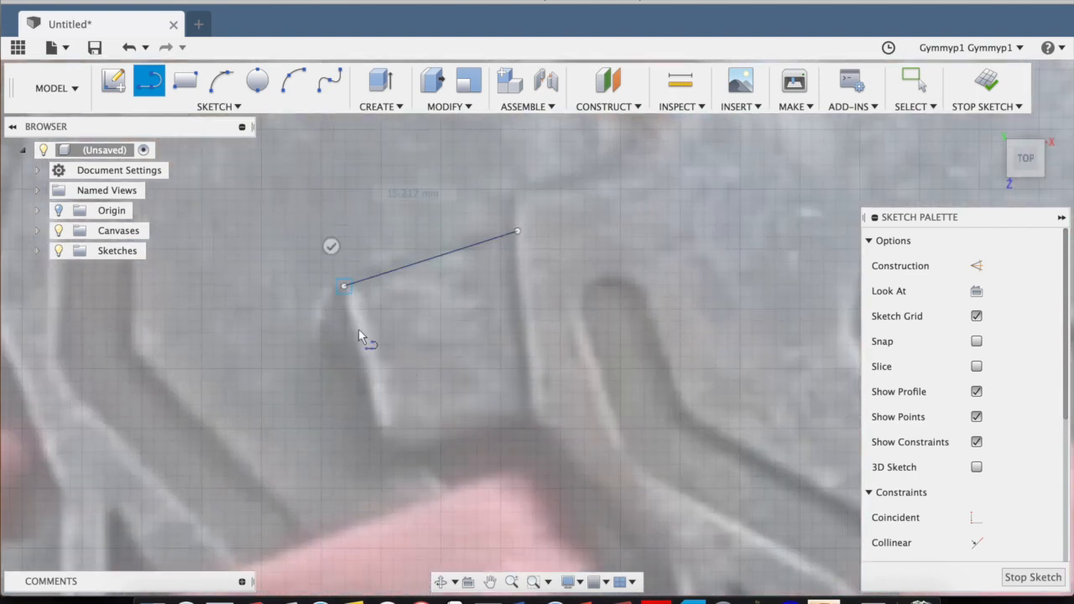
left_click(384, 447)
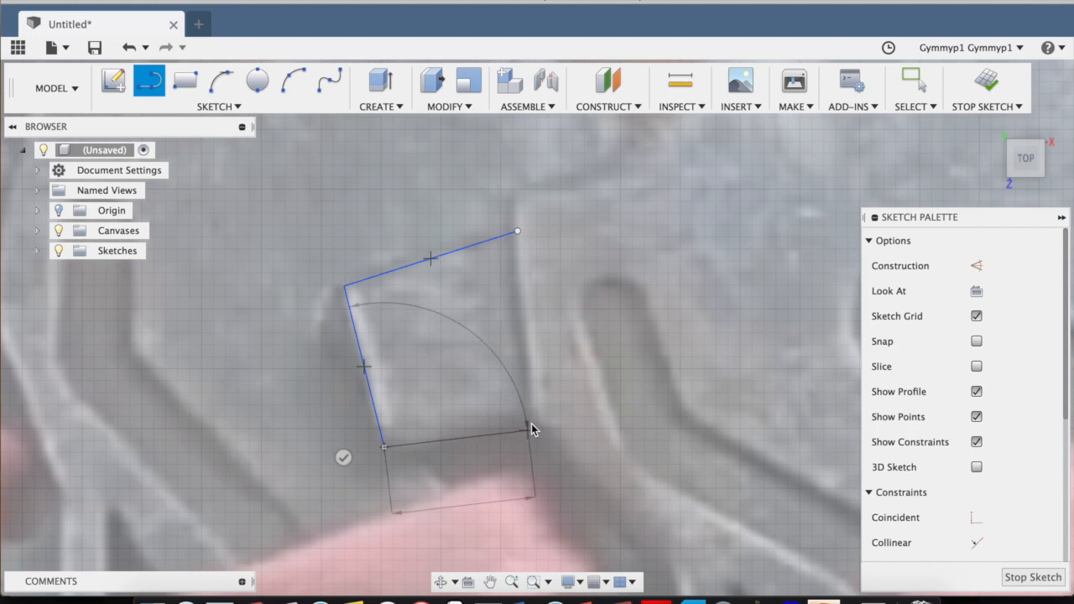
left_click(530, 412)
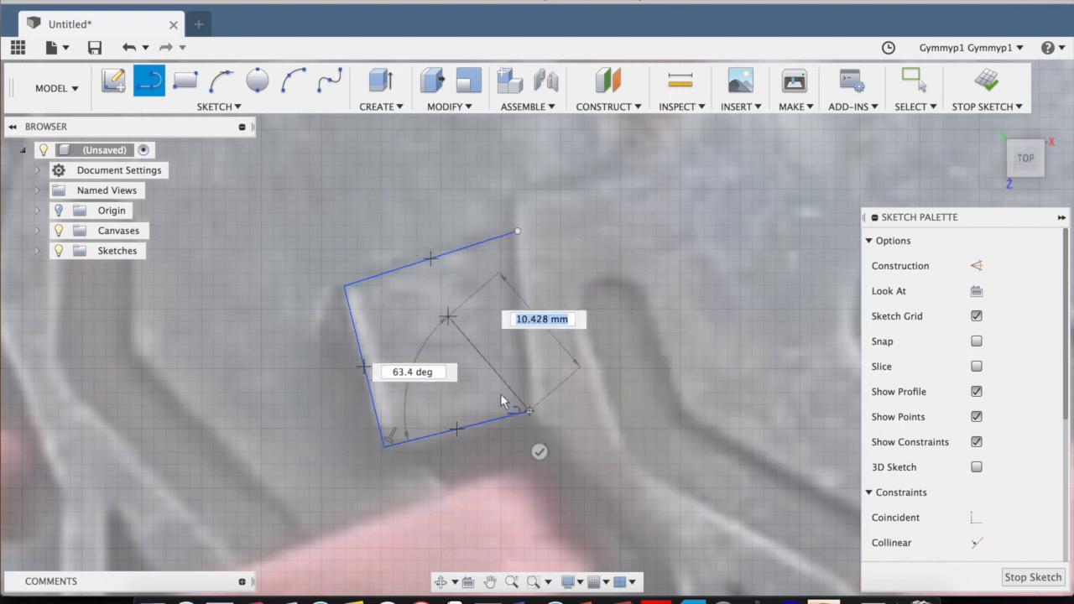
left_click(518, 232)
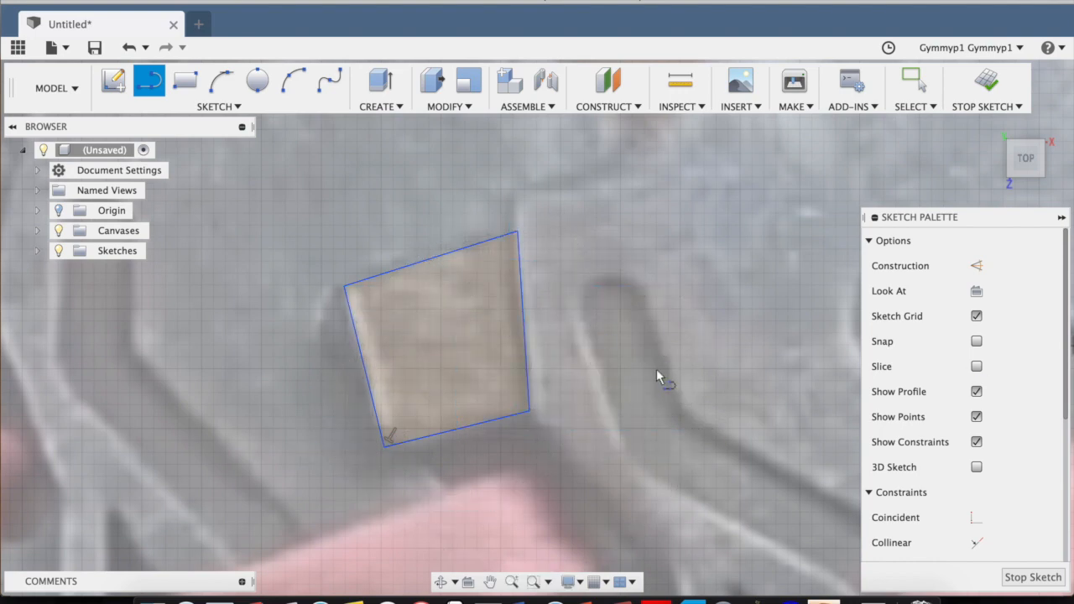
From the tab's upper plate-side corner, trace the plate's upper edge with connected lines, including about 28 mm up to the peak and 29 mm beyond.
scroll(656, 377, "down", 3)
middle_click_drag(651, 373, 446, 407)
scroll(361, 392, "up", 2)
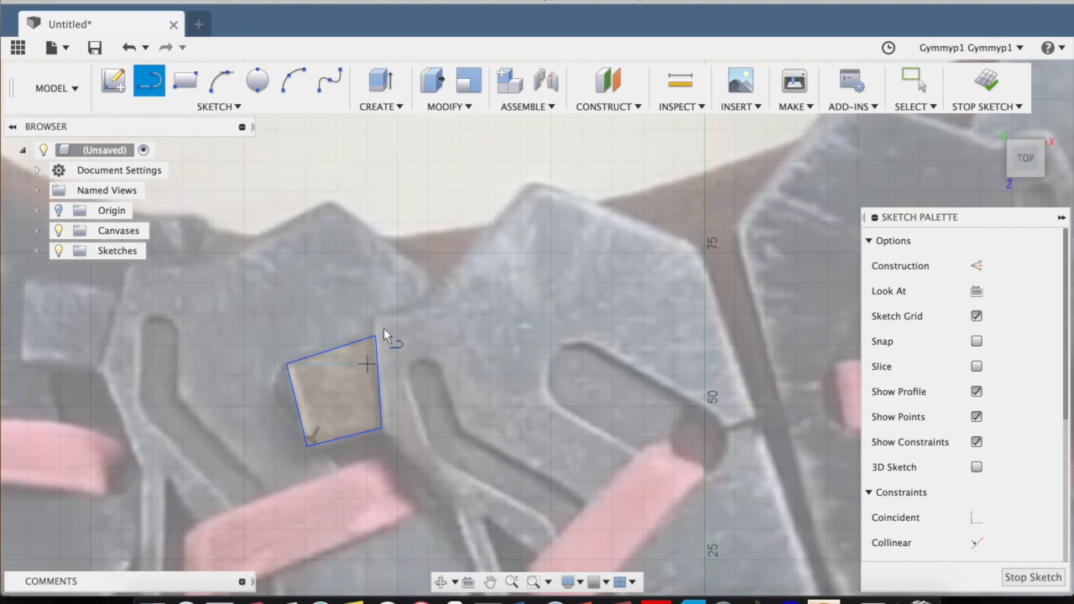
scroll(379, 336, "up", 5)
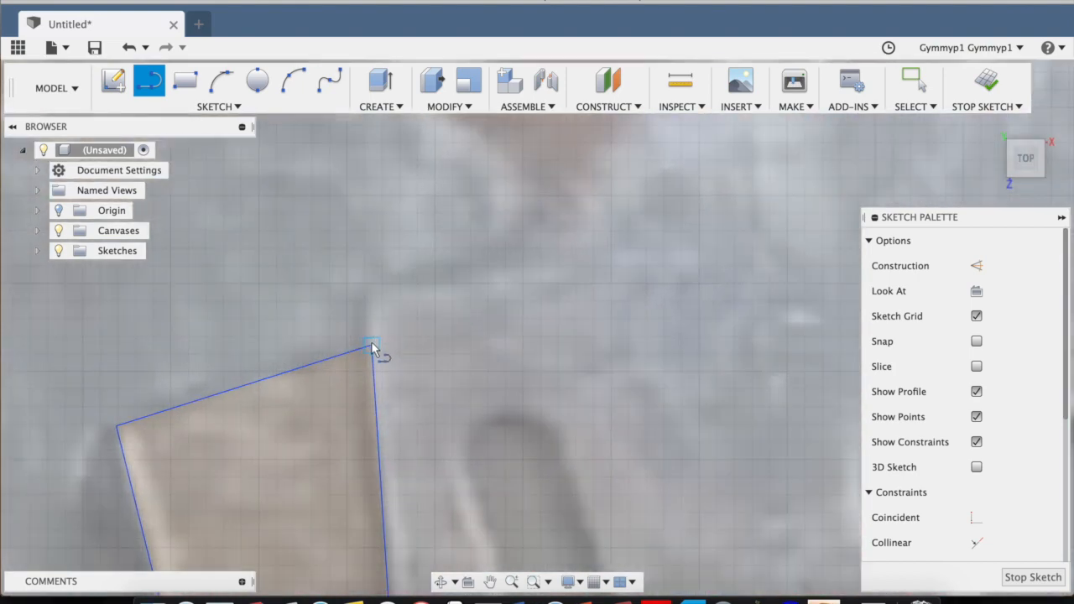
left_click(370, 286)
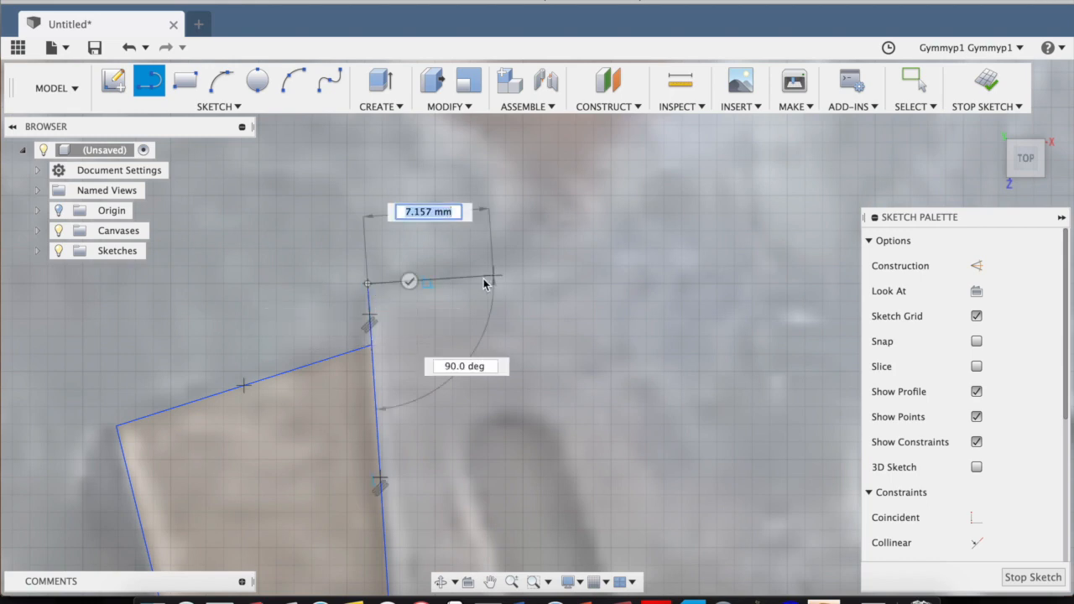
scroll(478, 283, "down", 8)
middle_click_drag(662, 234, 601, 307)
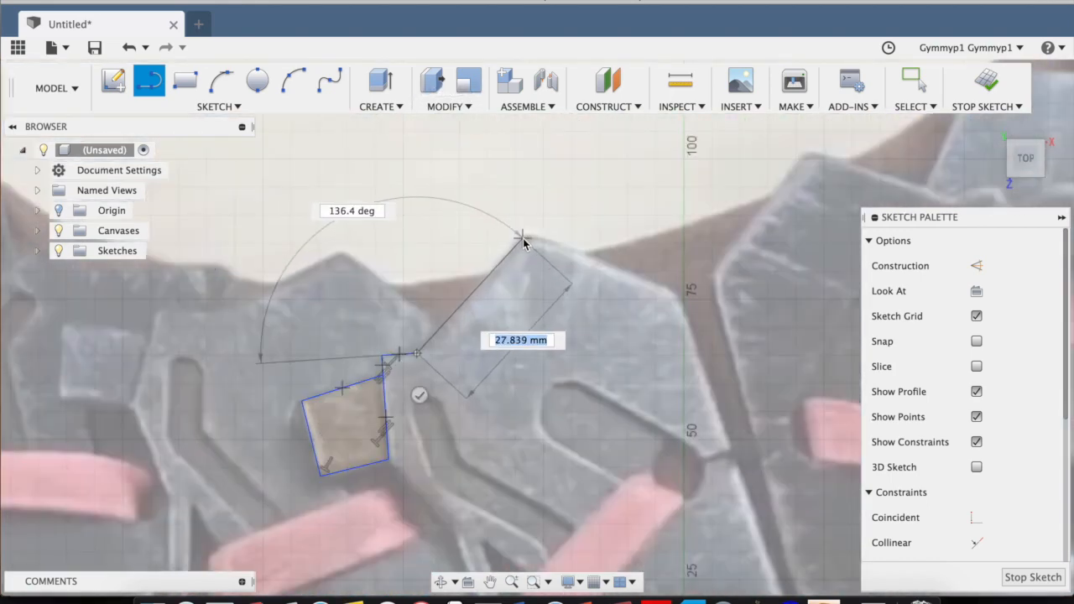
left_click(523, 238)
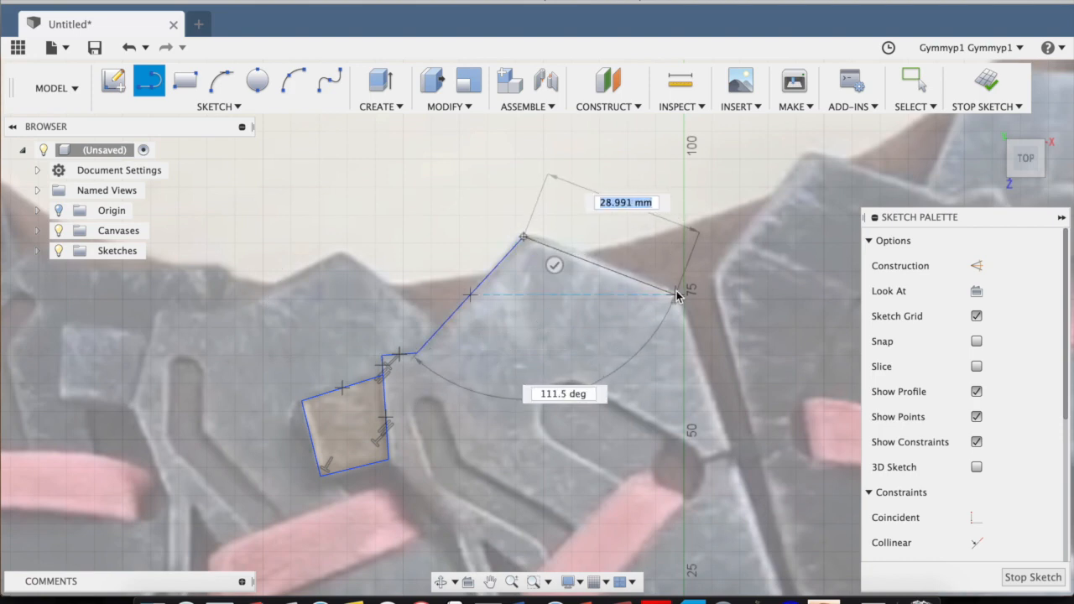
left_click(677, 294)
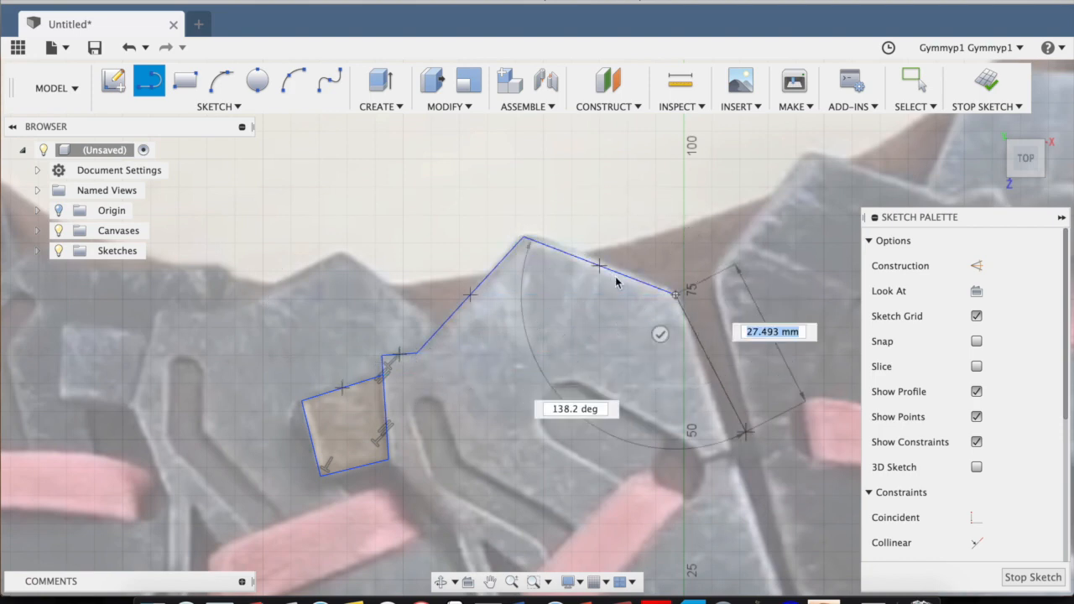
Continue the outline along the plate's long right edge, about 91 mm, and around its lower point with lines of about 43 mm and 28 mm.
middle_click_drag(747, 437, 583, 191)
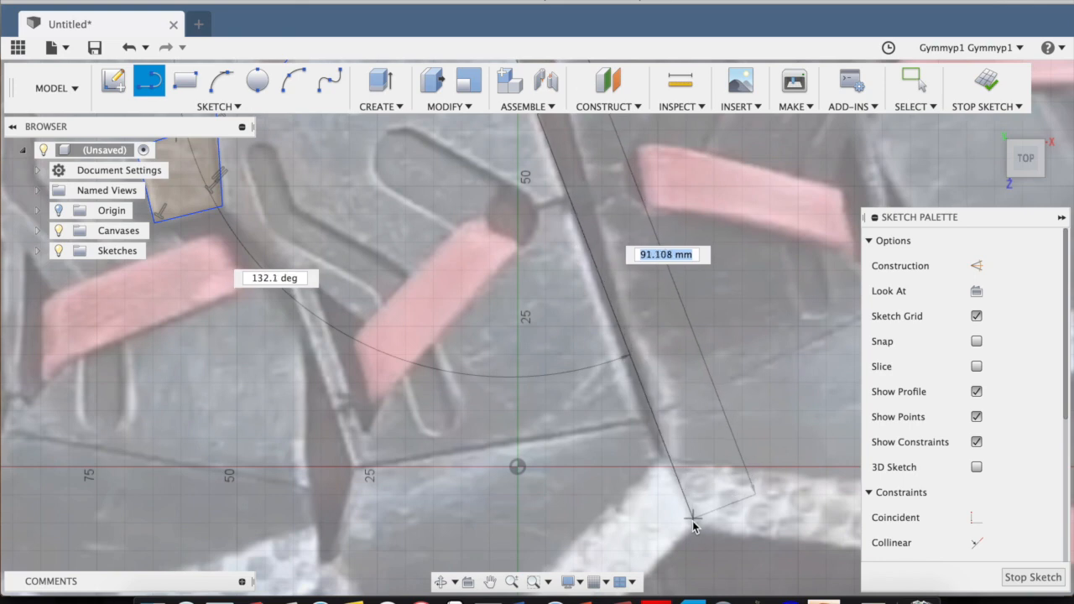
left_click(694, 527)
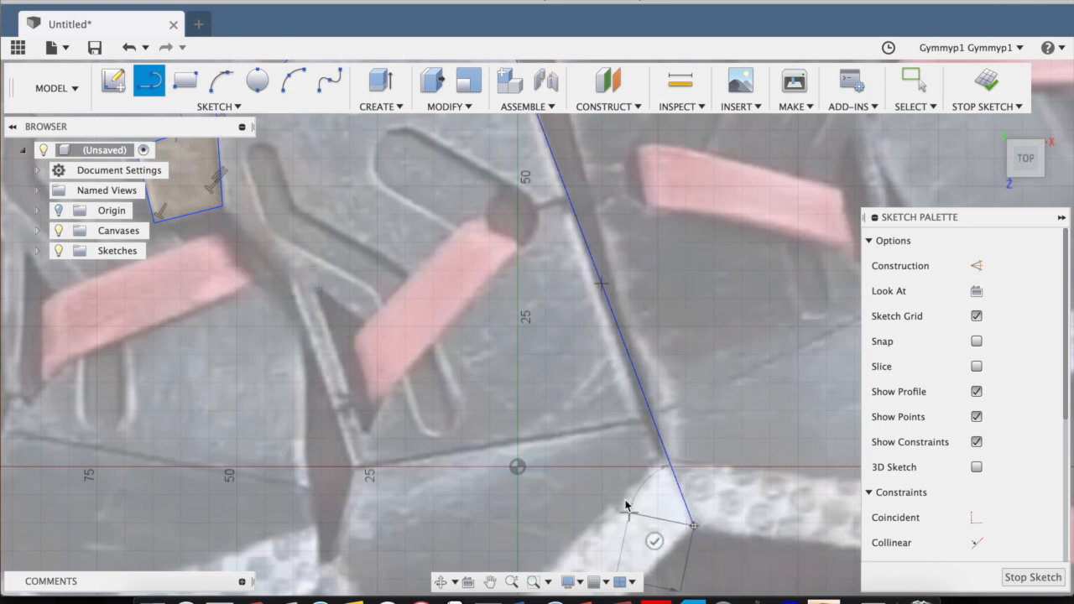
middle_click_drag(624, 504, 683, 259)
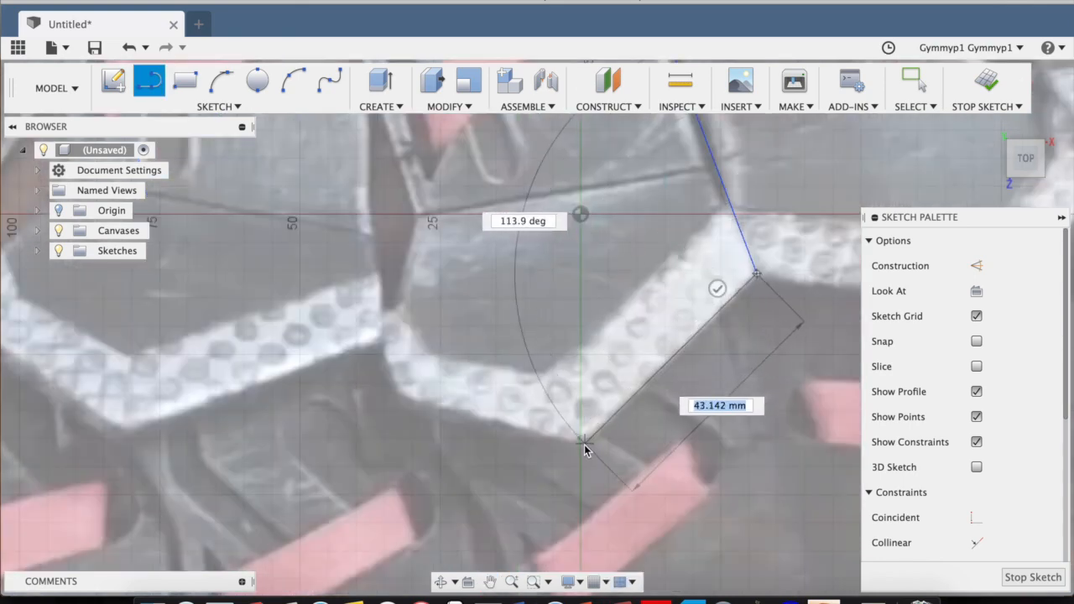
left_click(581, 444)
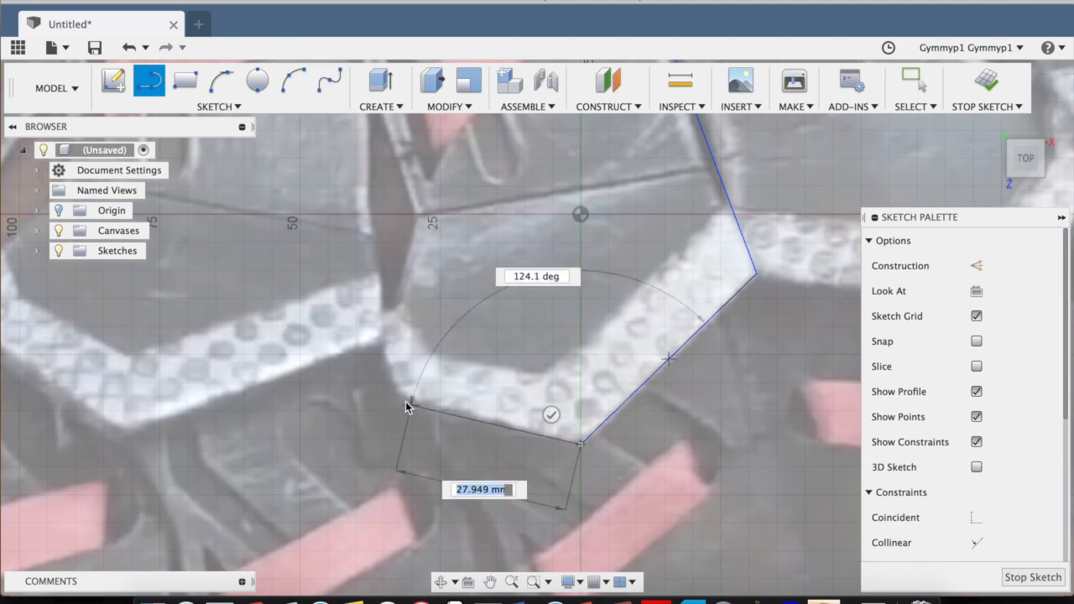
left_click(398, 398)
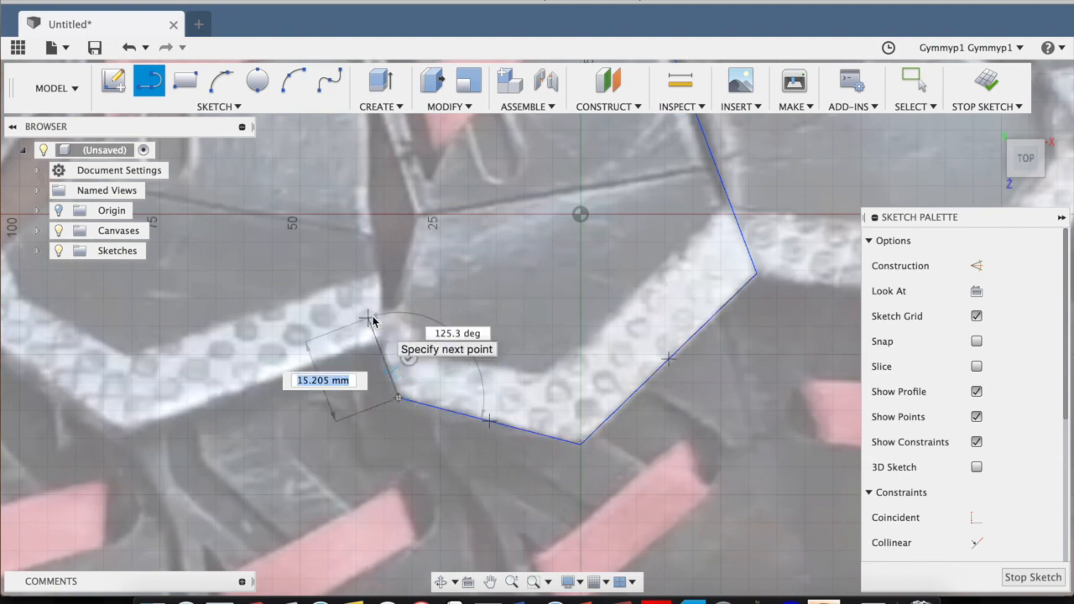
Trace the plate's left side with connected lines around the lower notch, including one about 36 mm long, and close the outline at the tab's lower corner.
left_click(370, 317)
left_click(398, 304)
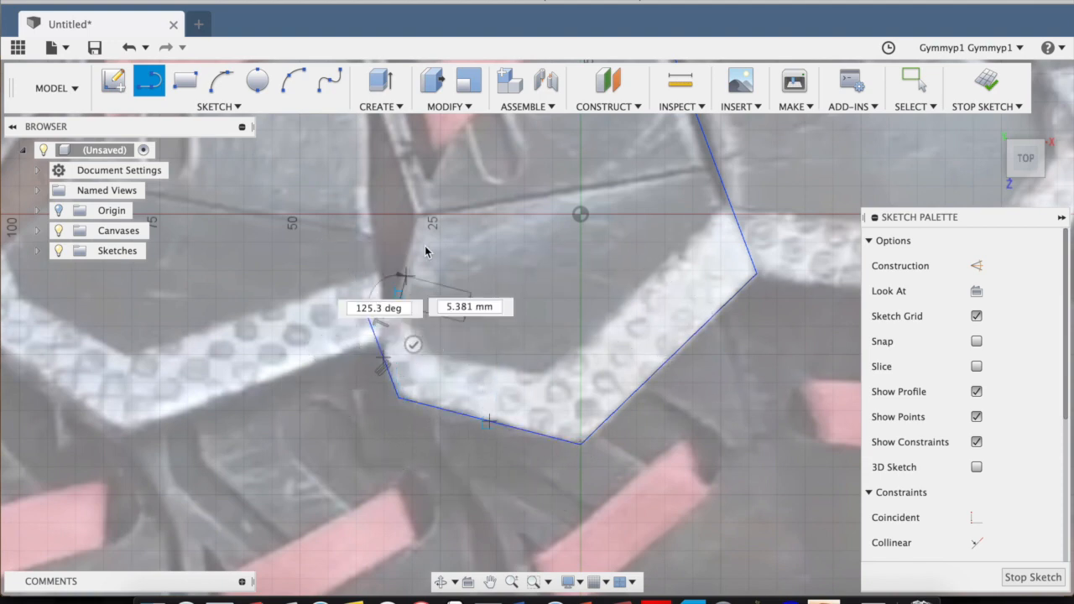
left_click(421, 215)
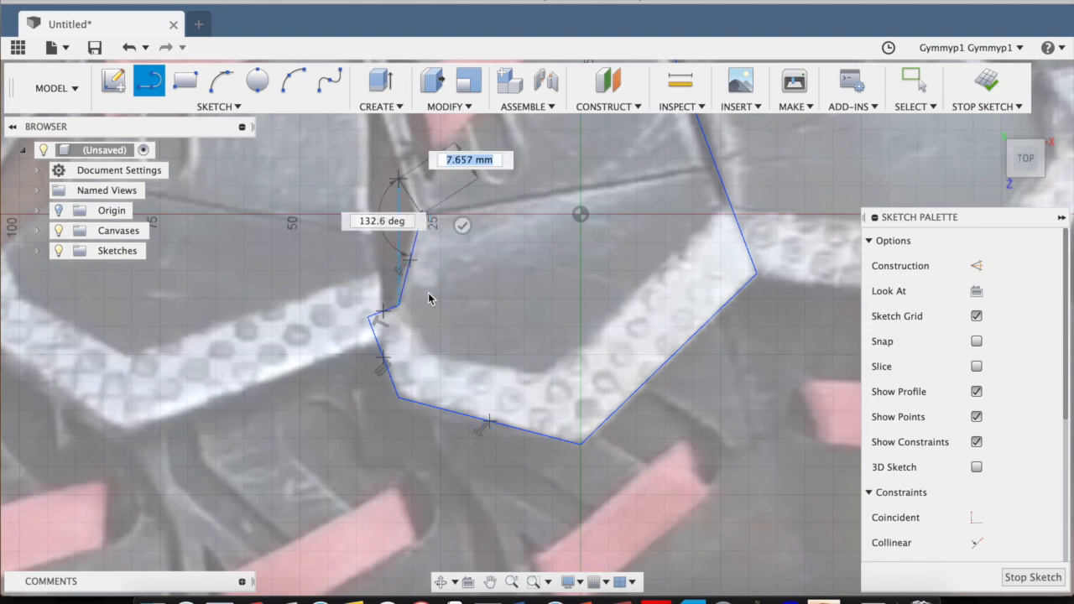
middle_click_drag(396, 183, 448, 358)
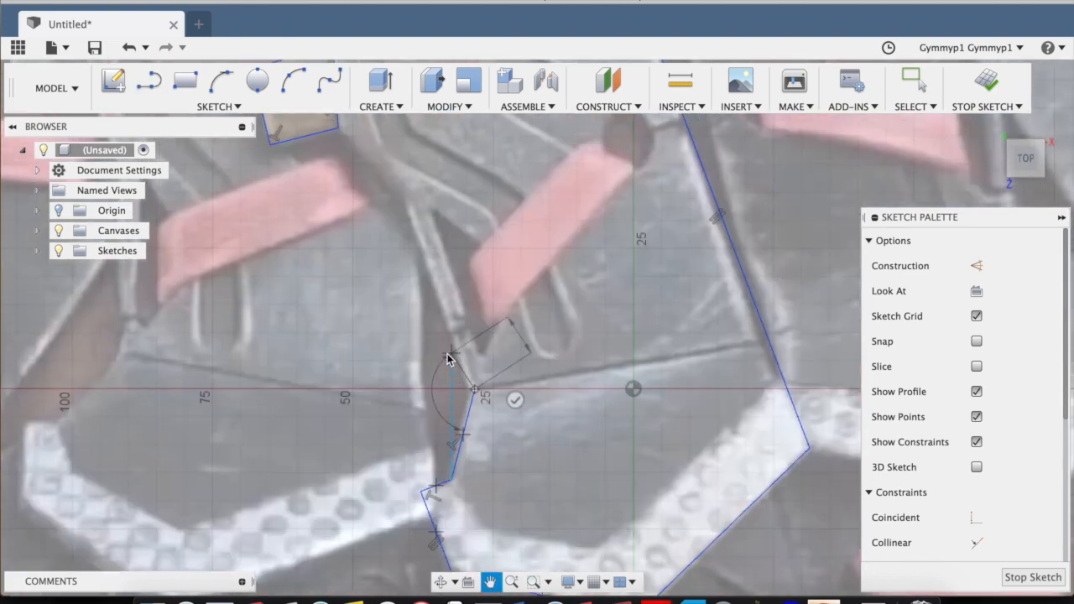
left_click(403, 200)
middle_click_drag(369, 186, 398, 299)
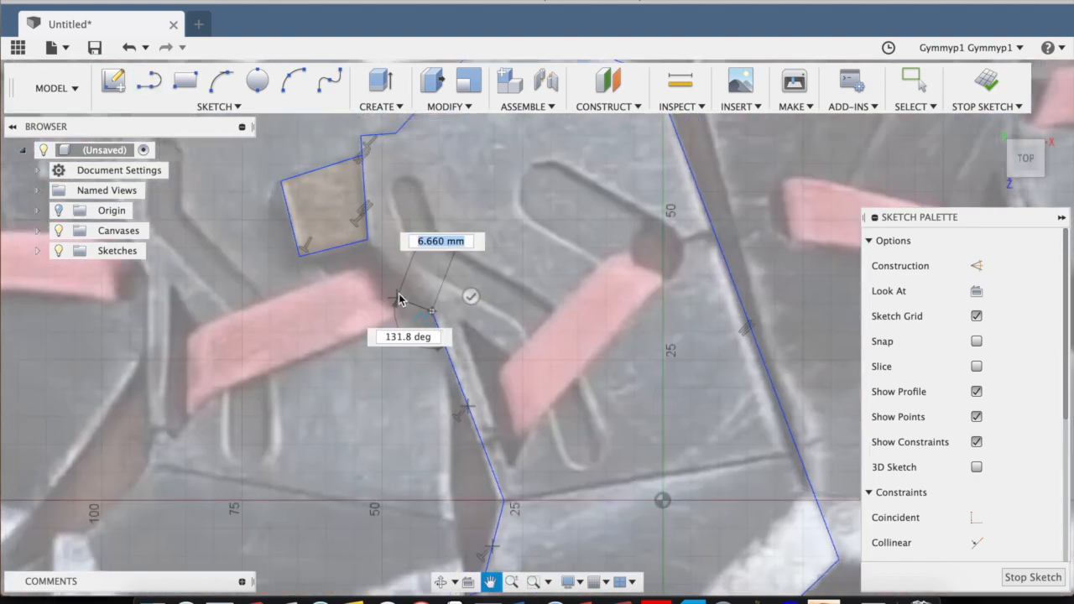
left_click(367, 242)
scroll(477, 288, "down", 3)
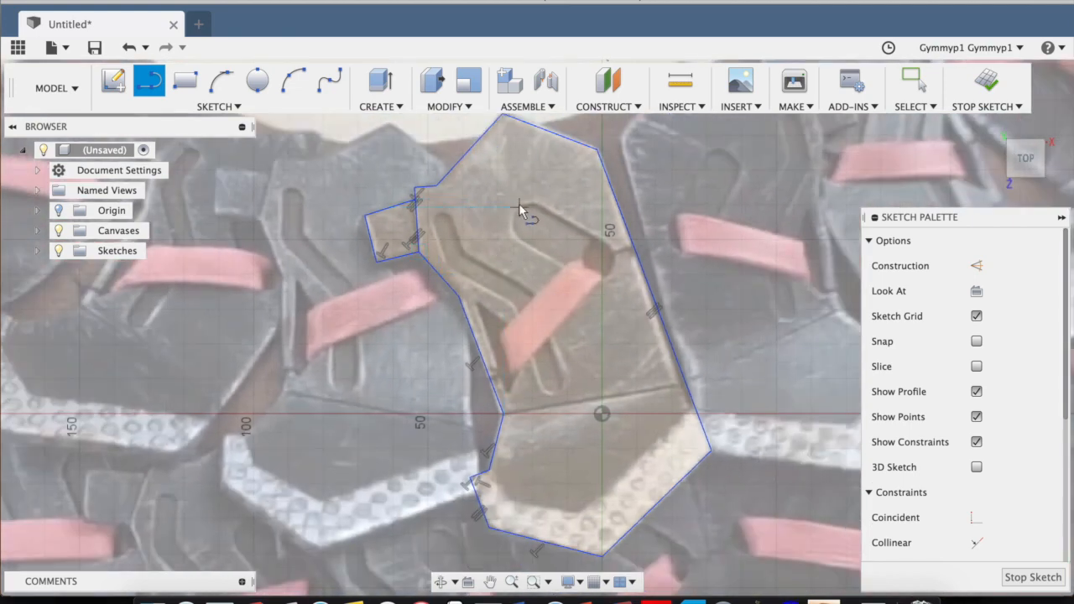
Finish the plate outline sketch and reopen Sketch1 for editing.
left_click(988, 81)
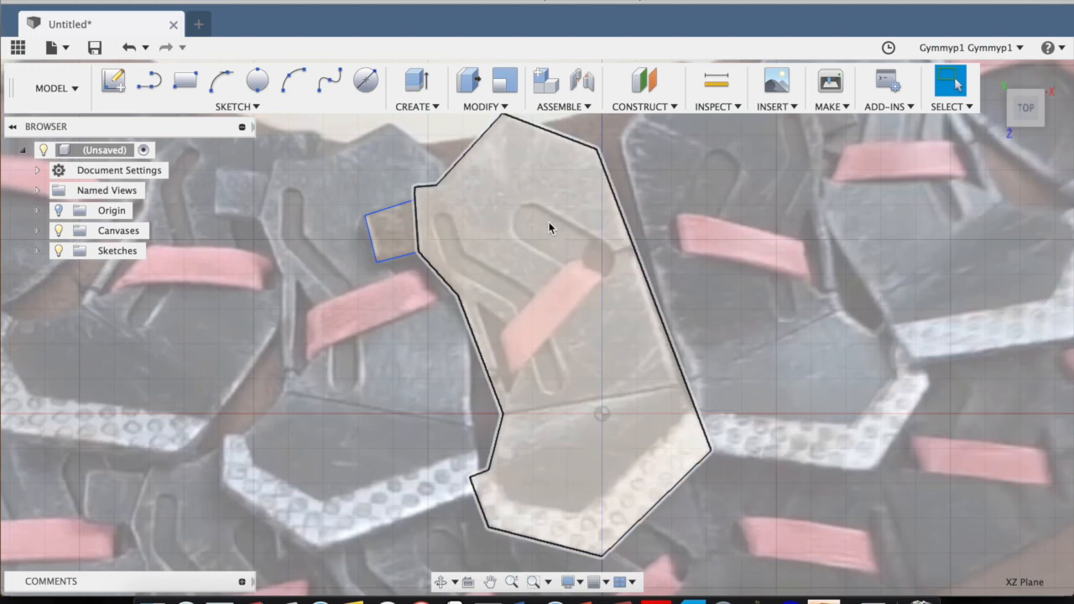
left_click(549, 222, "shift")
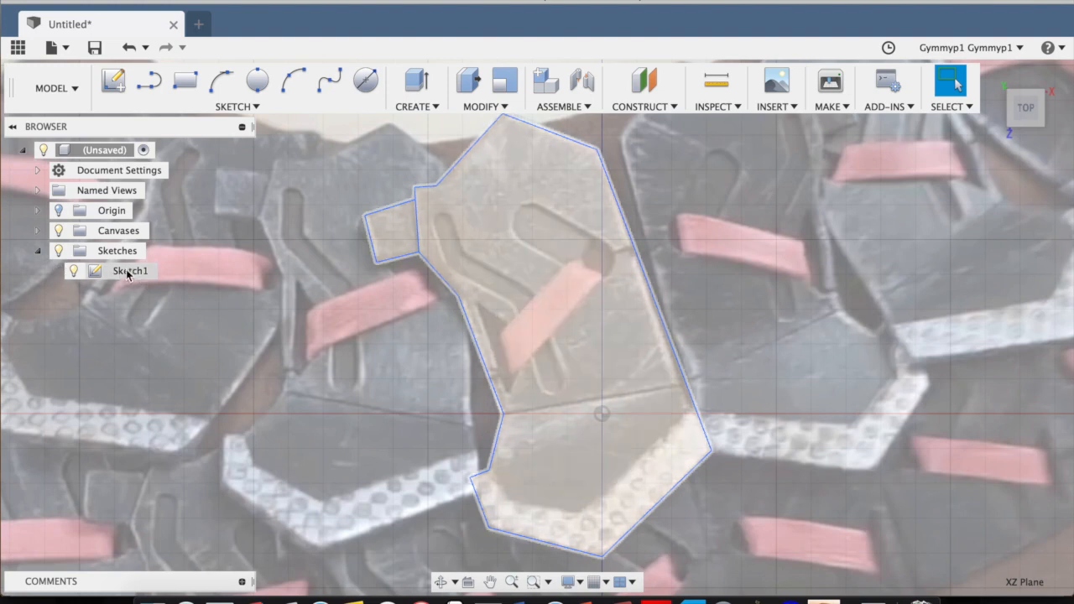
right_click(127, 273)
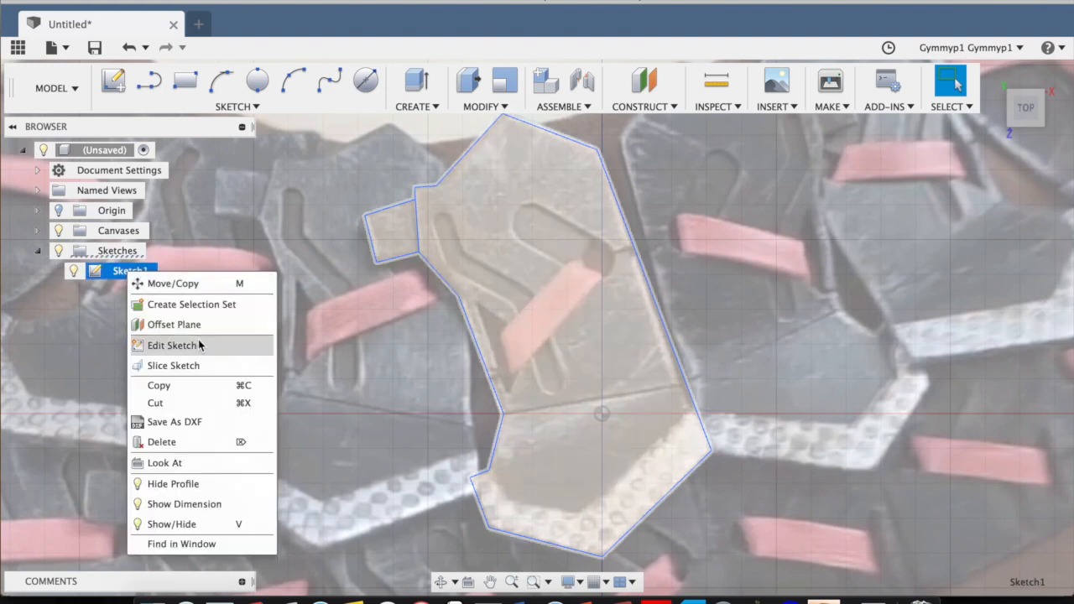
left_click(205, 345)
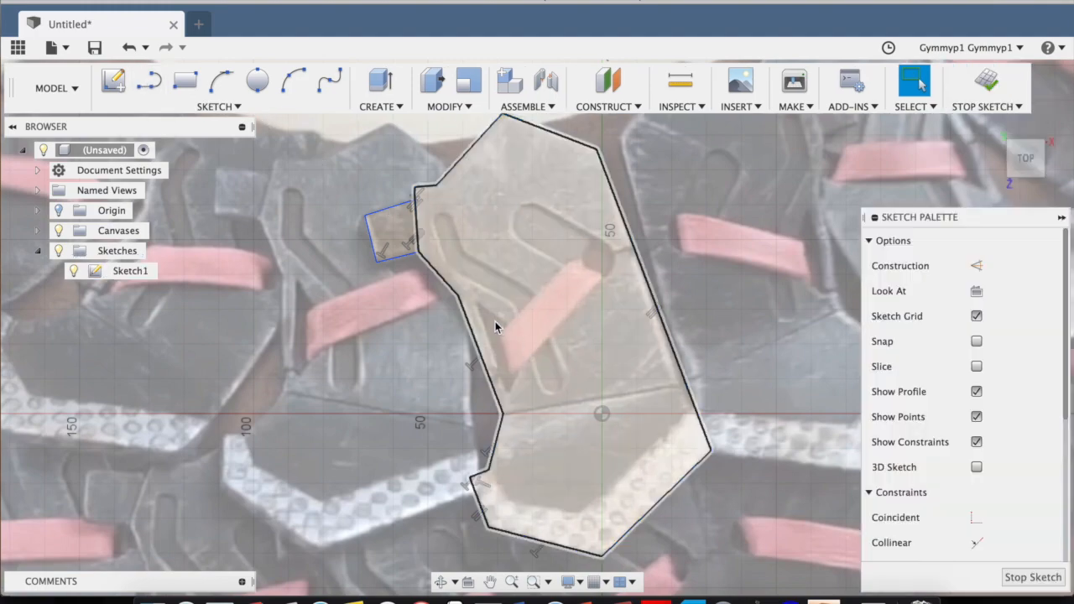
Draw the plate's seam as a line about 53 mm long from the left edge's inner corner across to the long right edge.
scroll(495, 321, "up", 5)
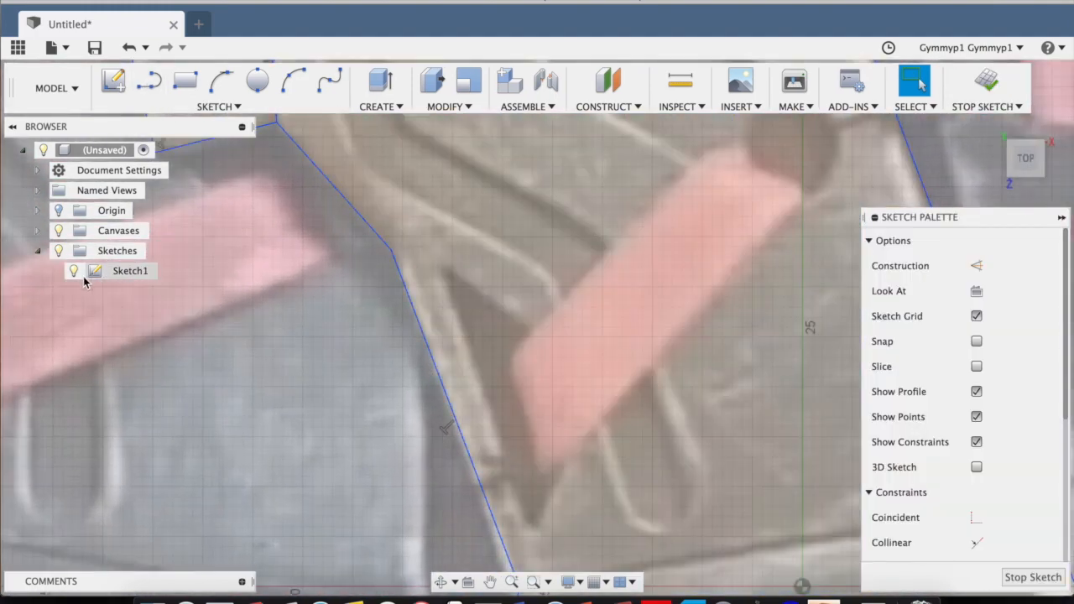
scroll(443, 282, "down", 8)
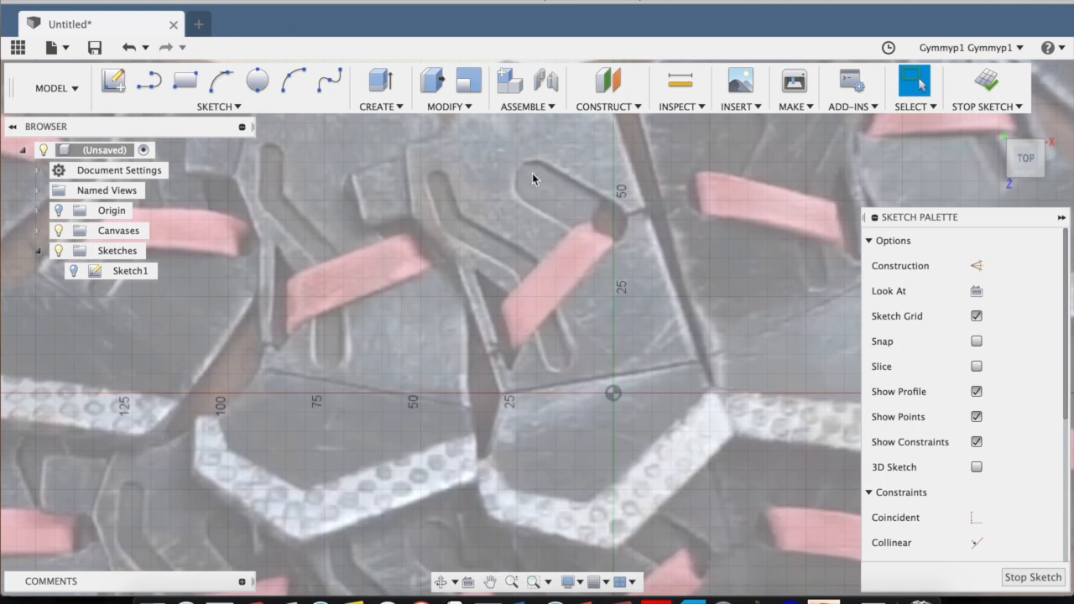
left_click(150, 80)
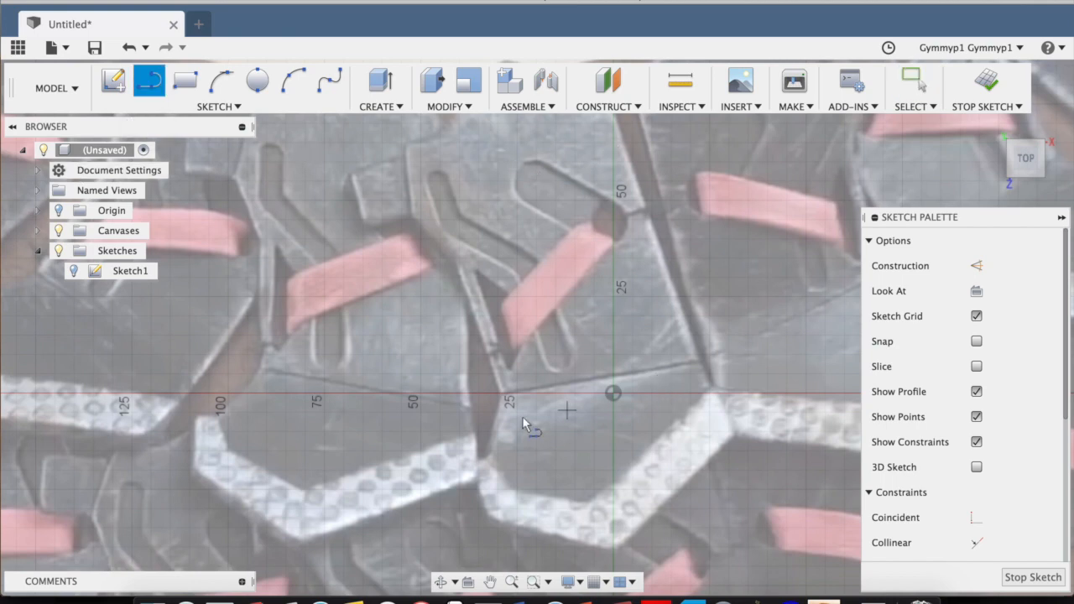
scroll(522, 417, "up", 1)
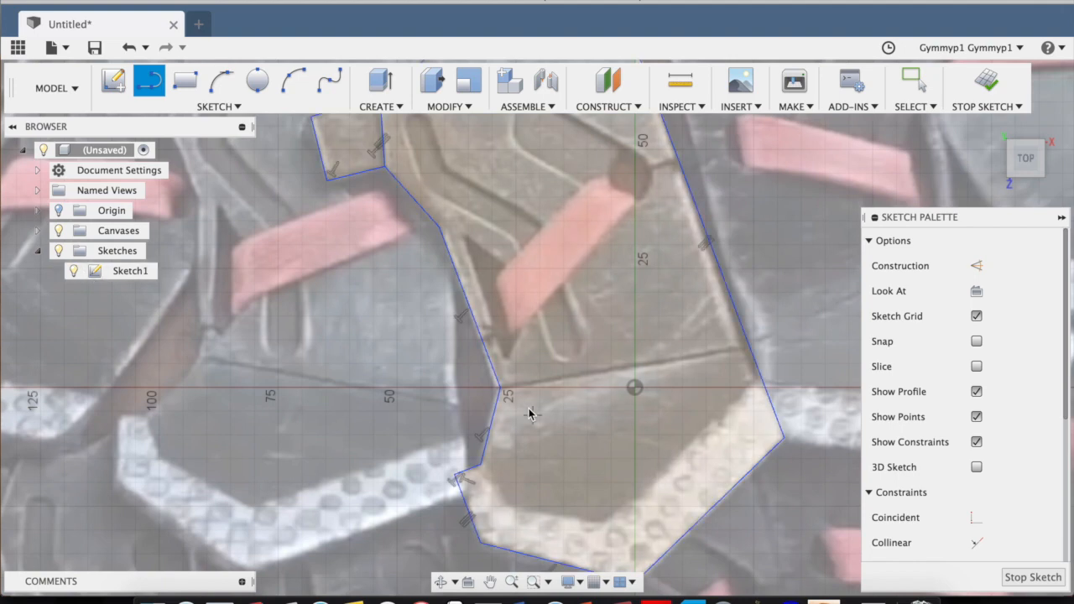
left_click(502, 387)
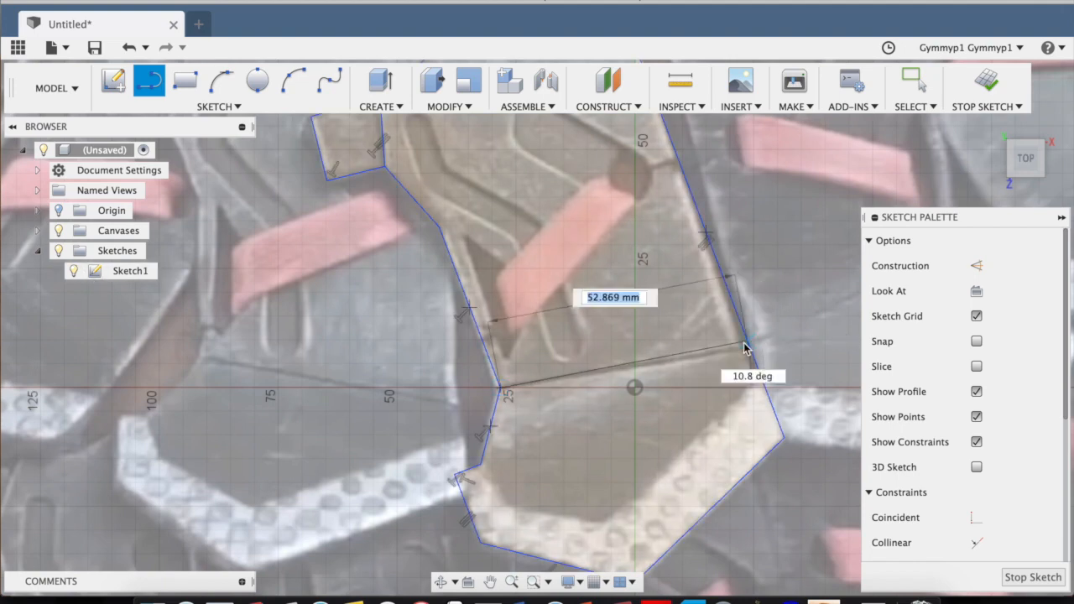
left_click(747, 348)
key("Escape")
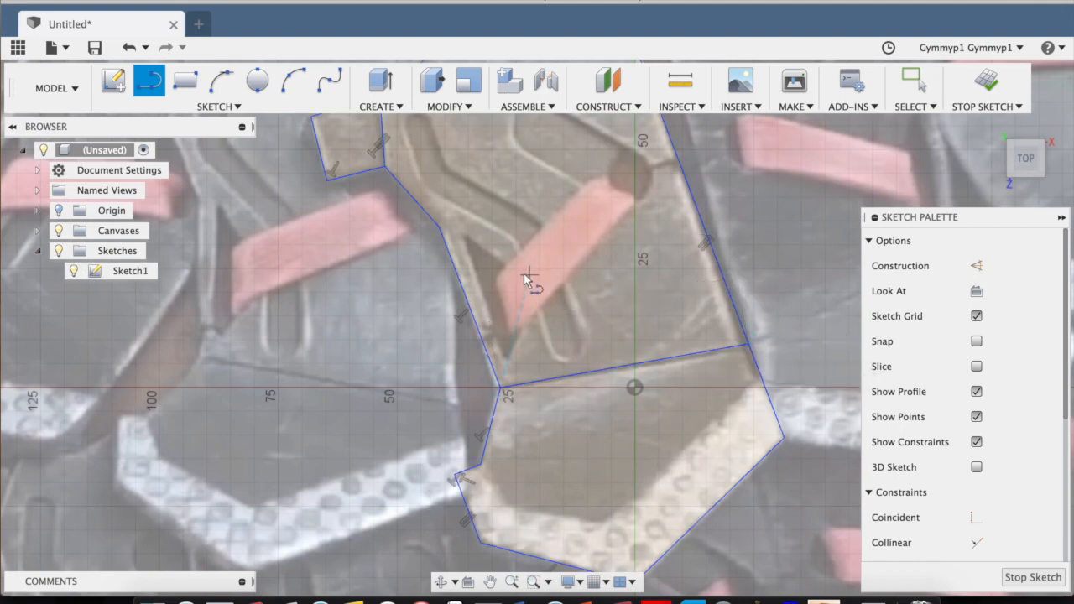
Trace the dark wedge-shaped recess near the plate's left edge as a closed four-line outline, with one side about 10 mm from its lower point.
scroll(520, 277, "up", 4)
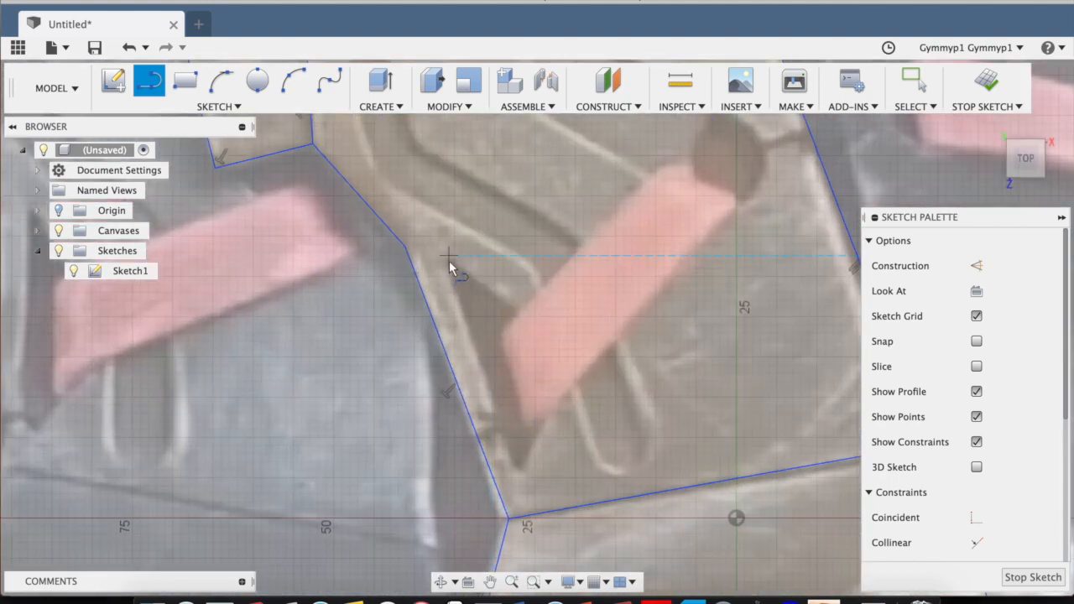
left_click(449, 256)
left_click(521, 468)
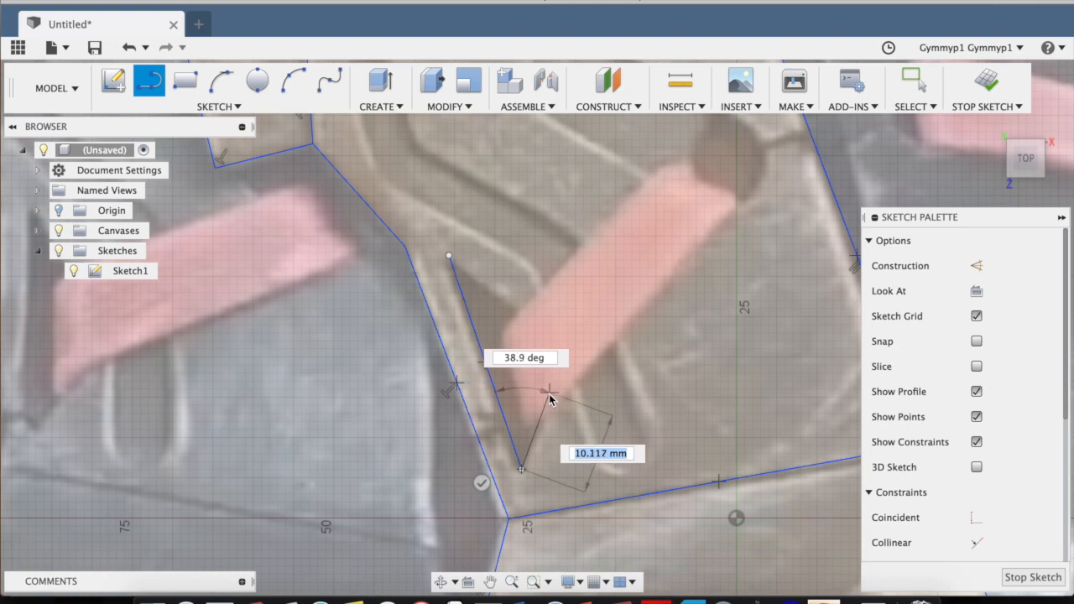
left_click(541, 392)
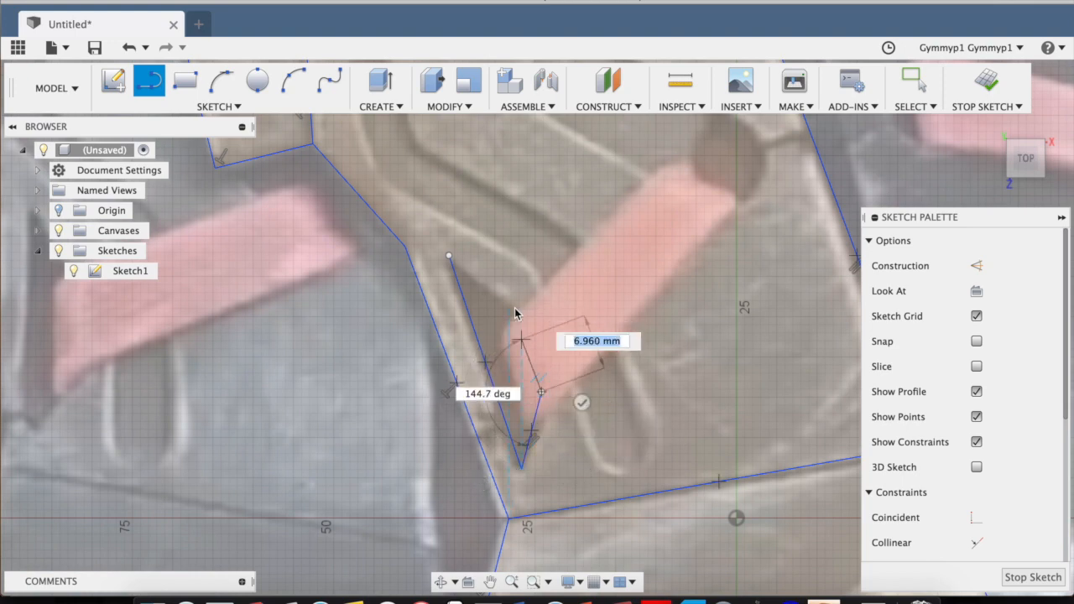
left_click(521, 310)
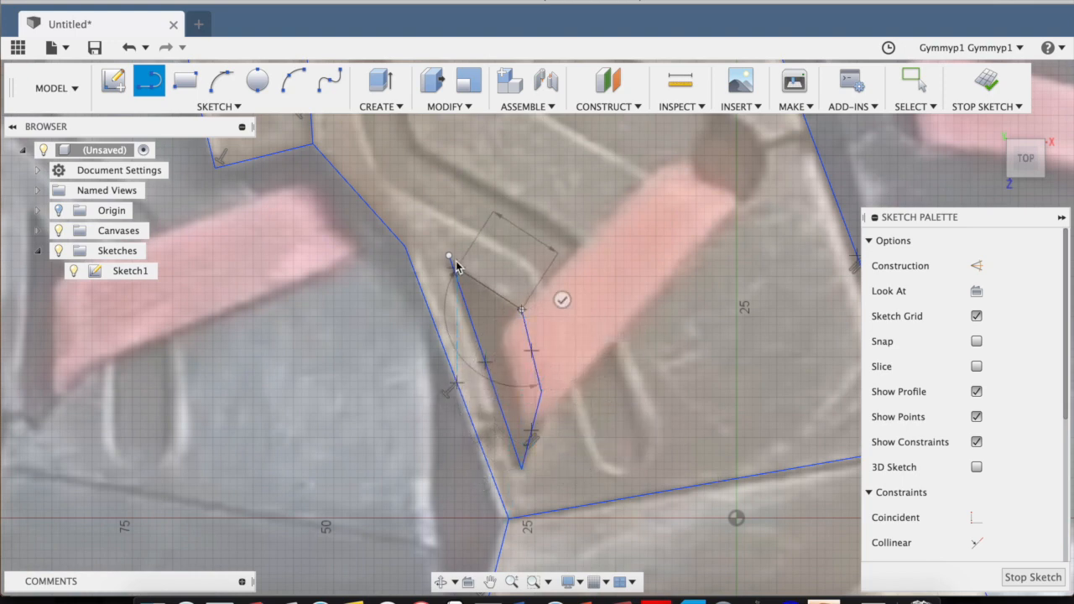
left_click(449, 256)
Trace the two edges of the bent slot's diagonal middle section with separate, roughly parallel lines above the wedge-shaped recess.
mouse_move(647, 254)
middle_mouse_down()
mouse_move(584, 395)
mouse_move(413, 397)
middle_mouse_up()
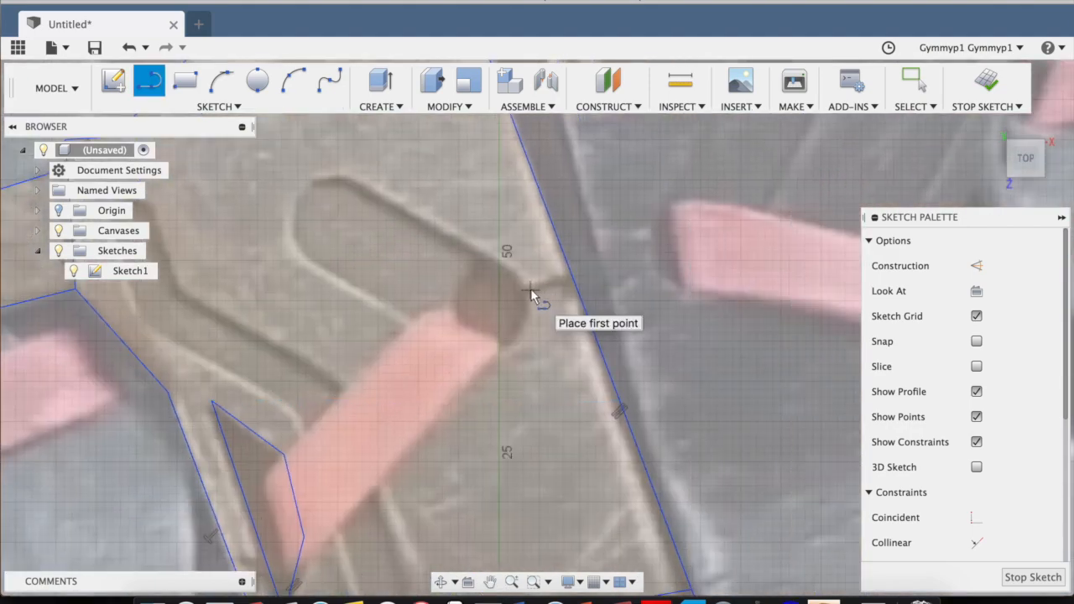
mouse_move(504, 283)
middle_mouse_down()
mouse_move(717, 204)
mouse_move(588, 307)
mouse_move(588, 323)
middle_mouse_up()
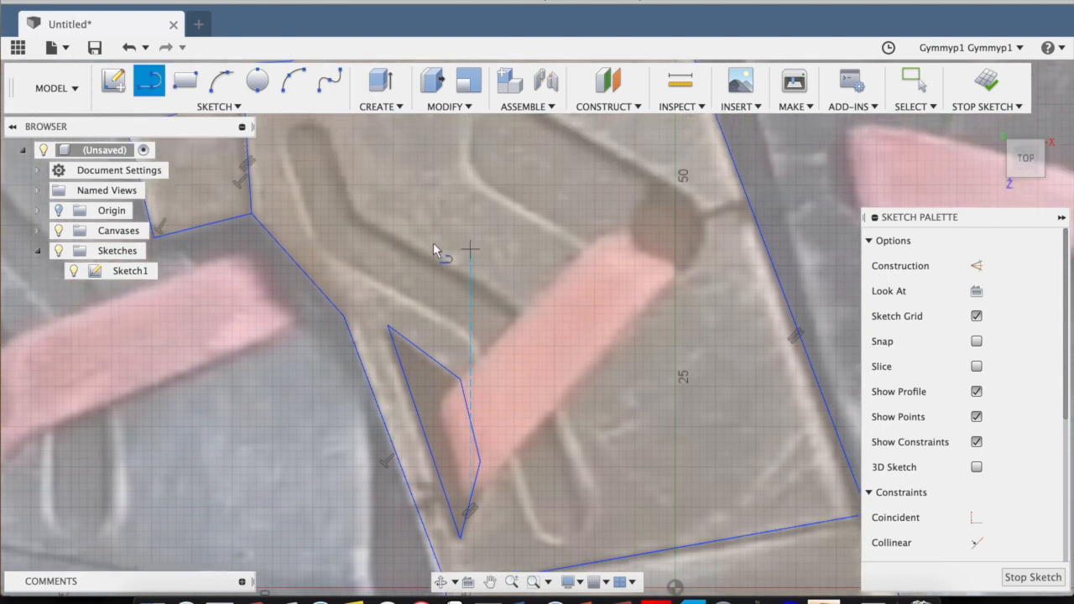
left_click(335, 257)
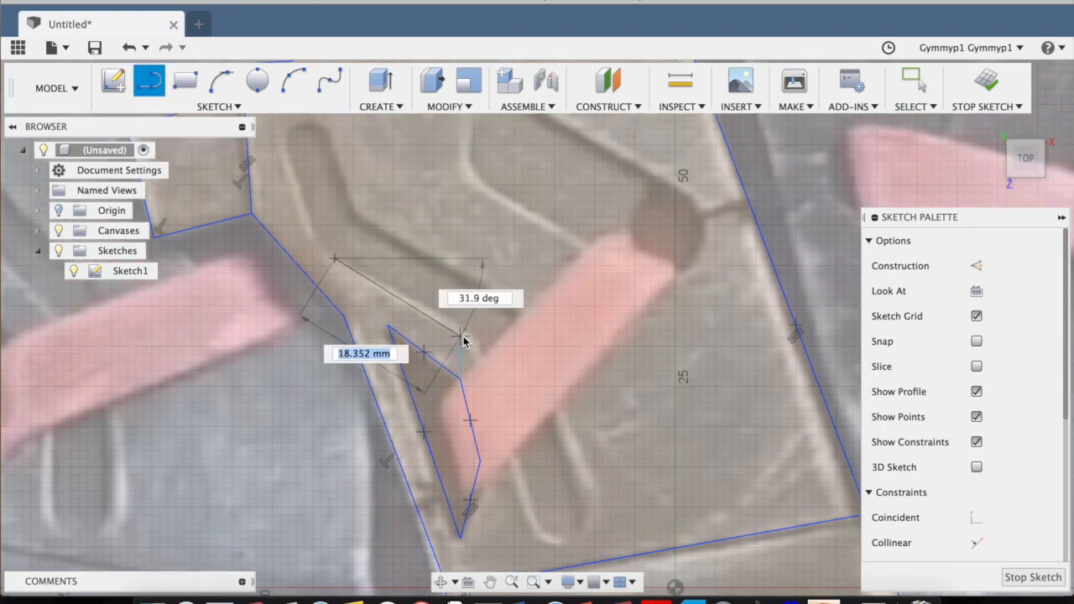
left_click(468, 335)
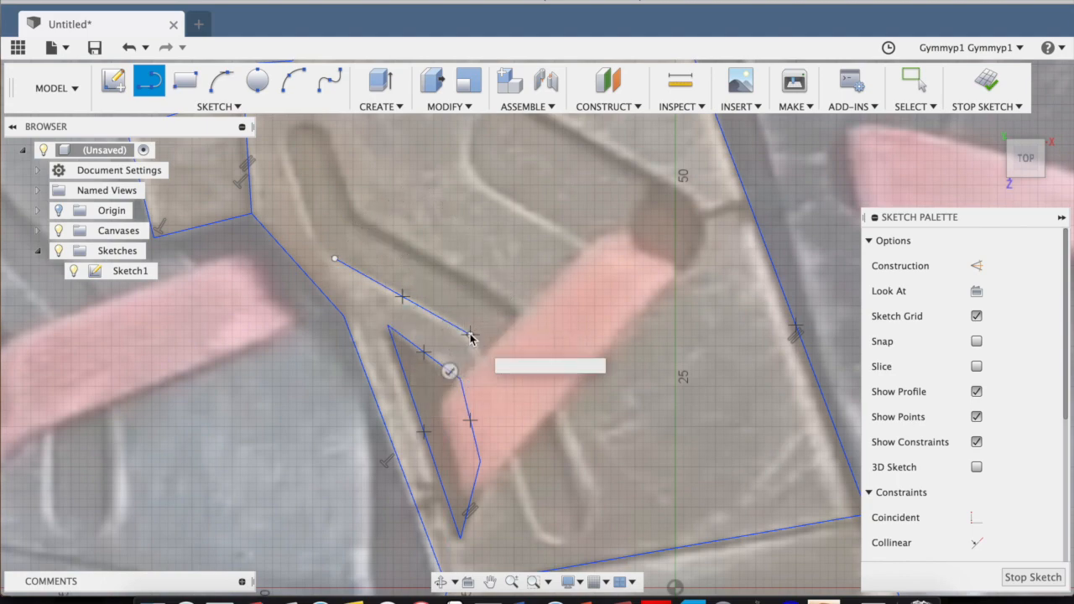
key("Escape")
key("l")
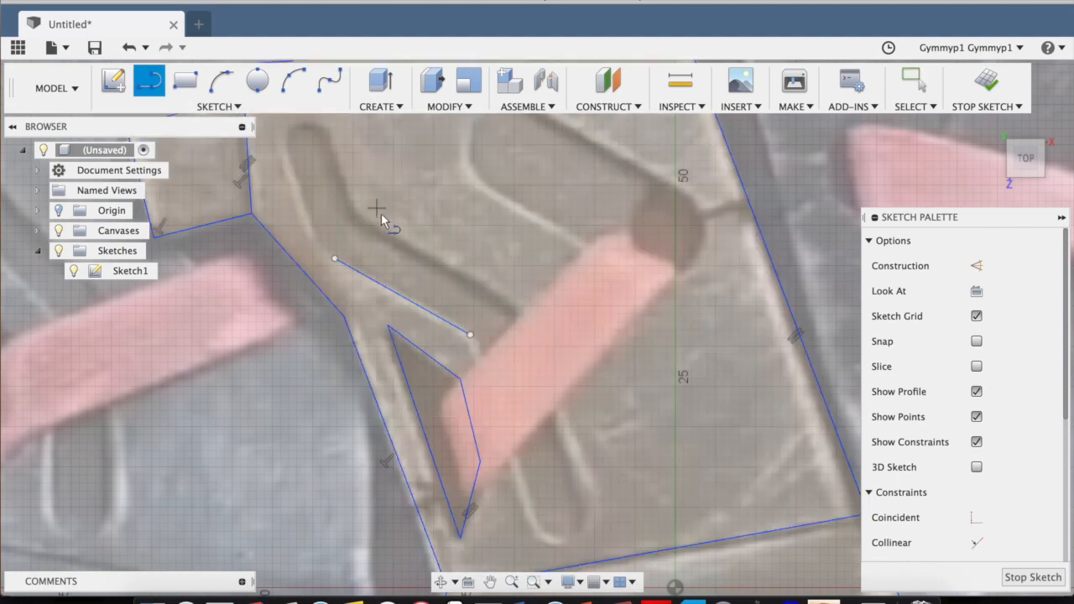
left_click(511, 309)
key("Escape")
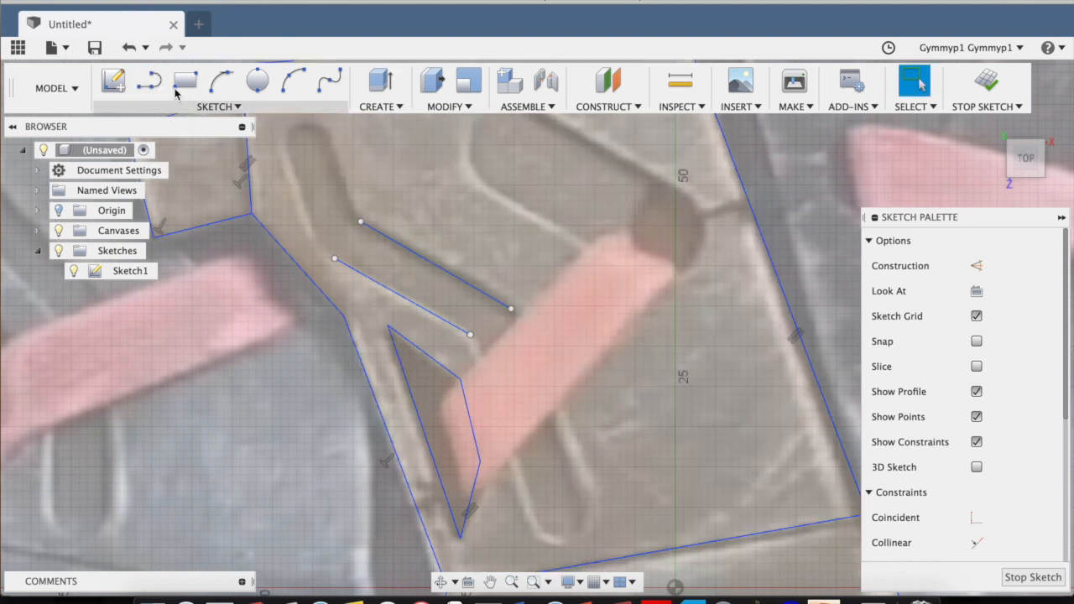
Trace the right edge of the bent slot's upper branch with a line about 11 mm long joined to the diagonal section.
left_click(149, 80)
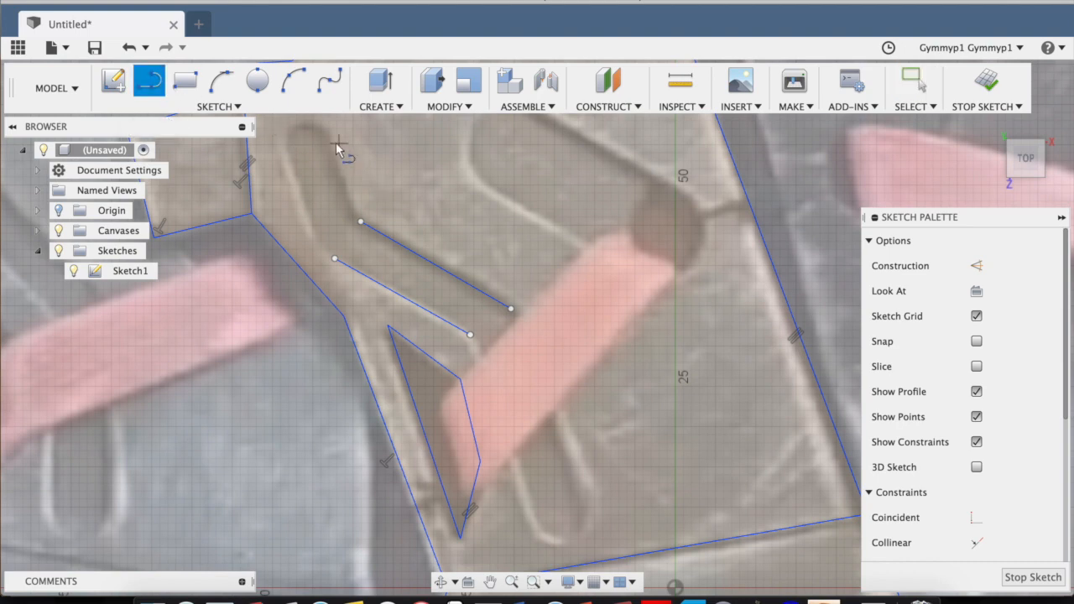
left_click(361, 222)
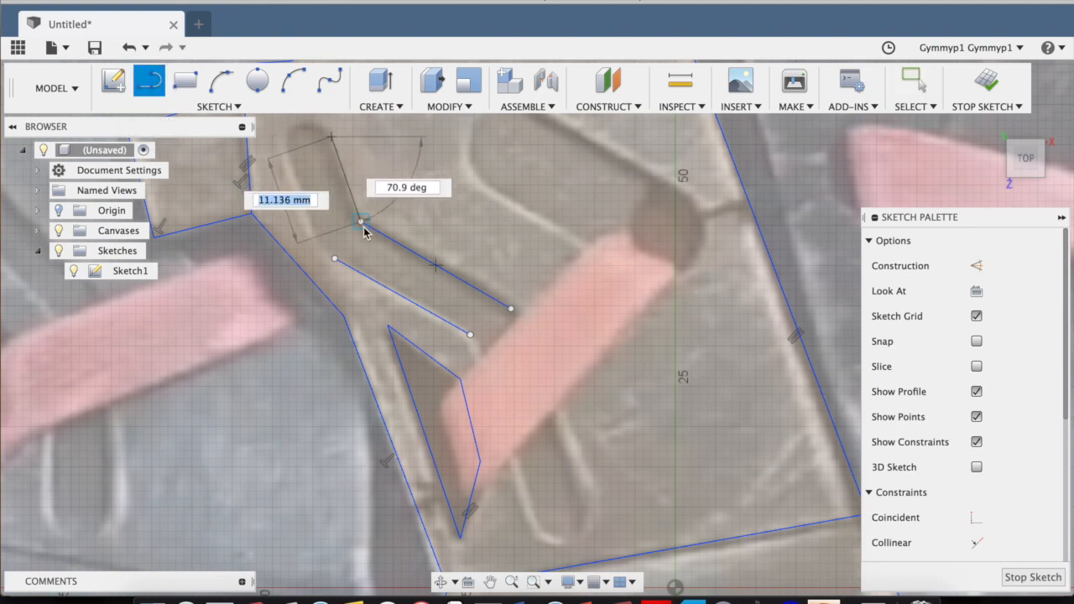
left_click(361, 223)
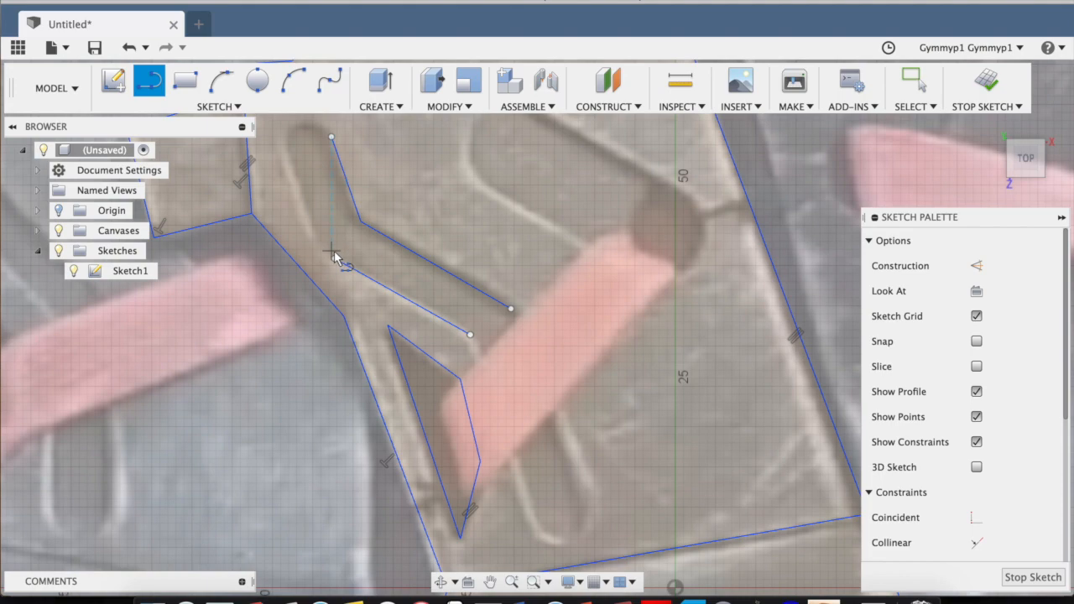
Extend both diagonal slot edges down across the red strap to the slot's lower end, the right one about 24 mm long.
left_click(334, 257)
double_click(585, 489)
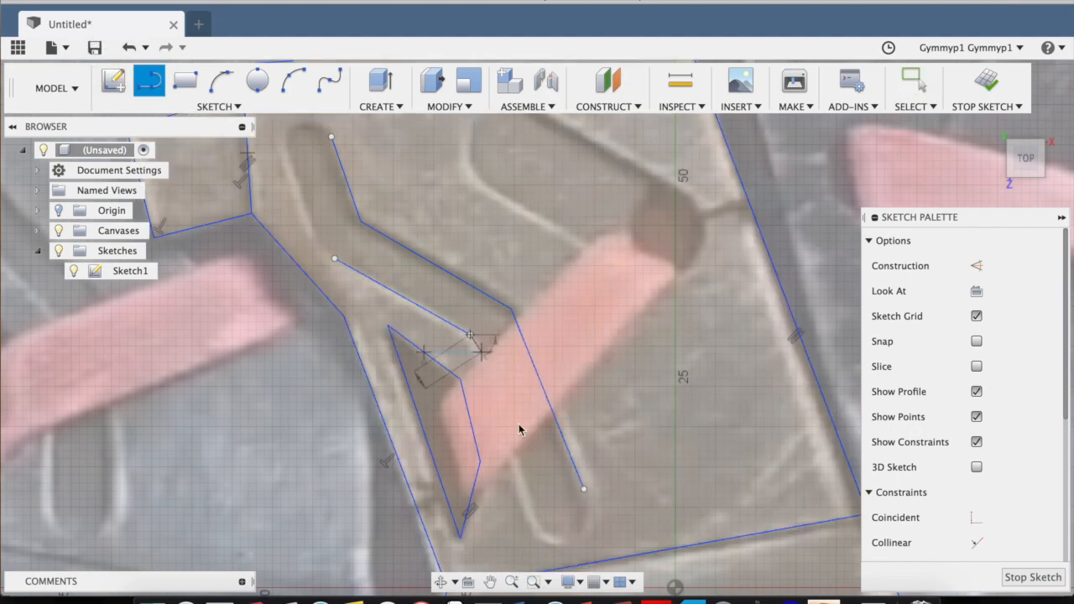
left_click(530, 515)
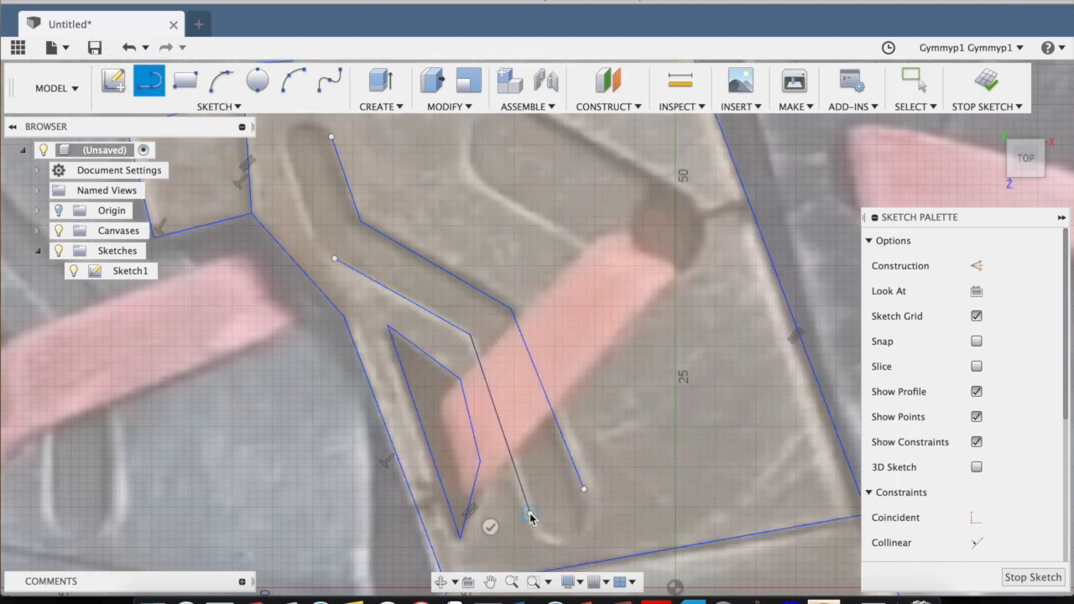
key("Escape")
Connect the plate's left edge to the lower part of the wedge-shaped recess with a short line about 4 mm long.
left_click(149, 81)
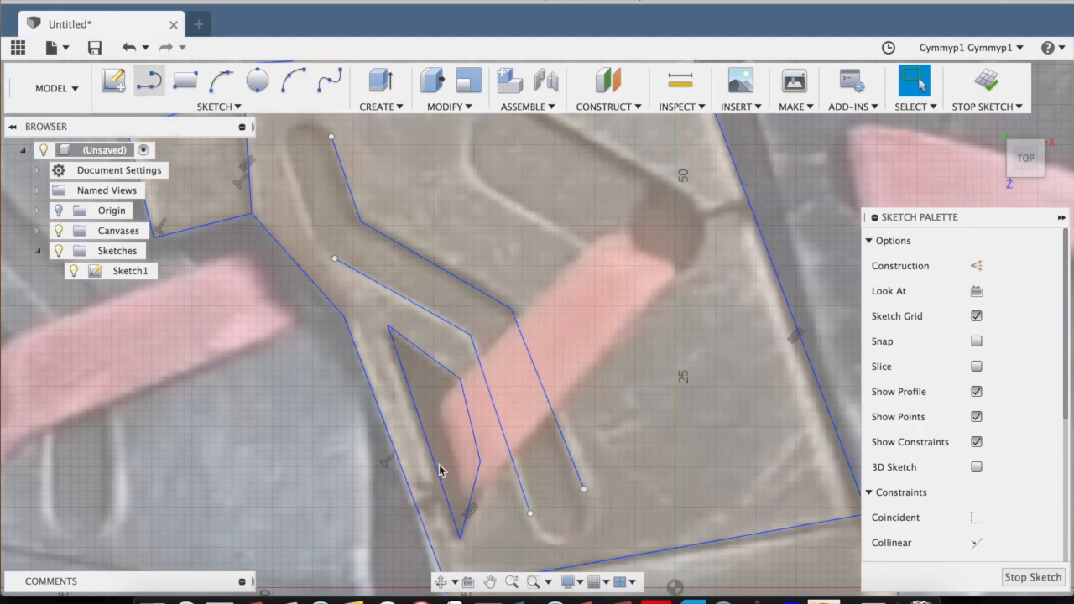
left_click(417, 506)
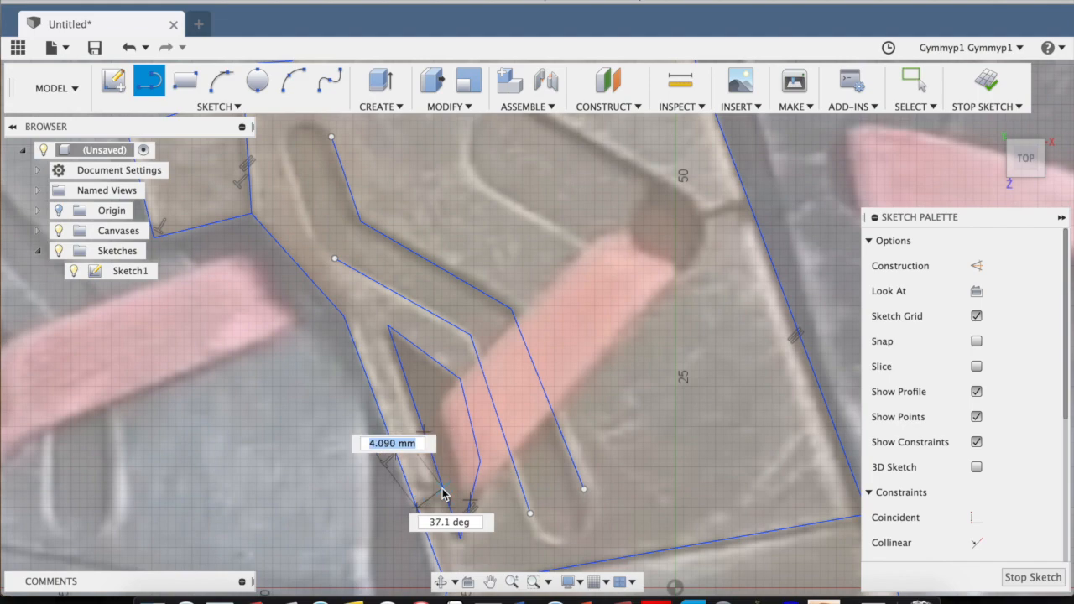
left_click(443, 489)
key("Escape")
scroll(420, 377, "down", 5)
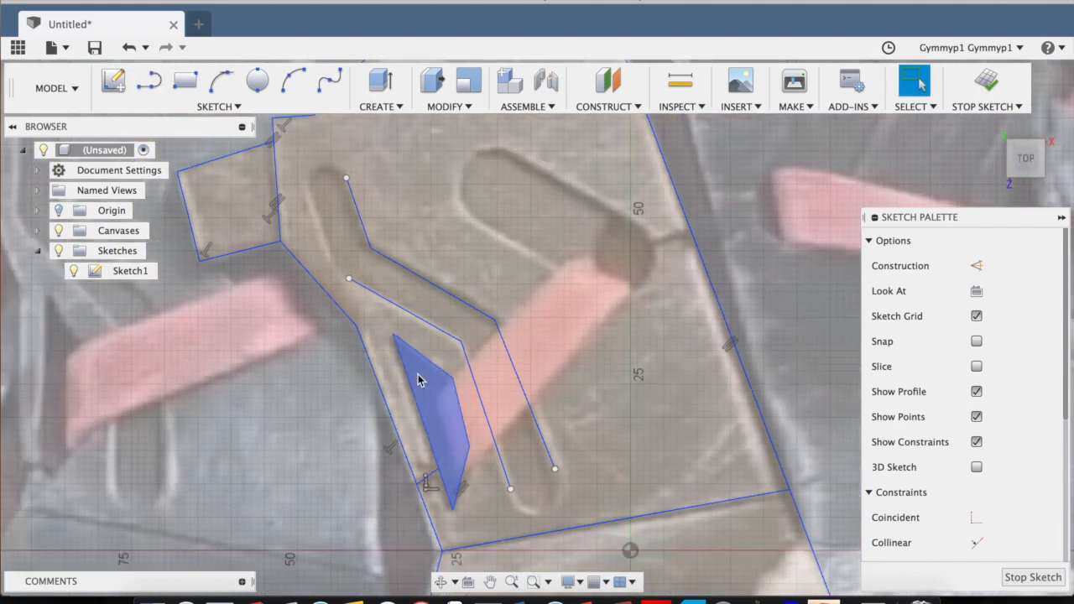
Trace the left edge of the bent slot's upper branch with a line about 12 mm long and adjust its upper endpoint.
scroll(359, 266, "up", 5)
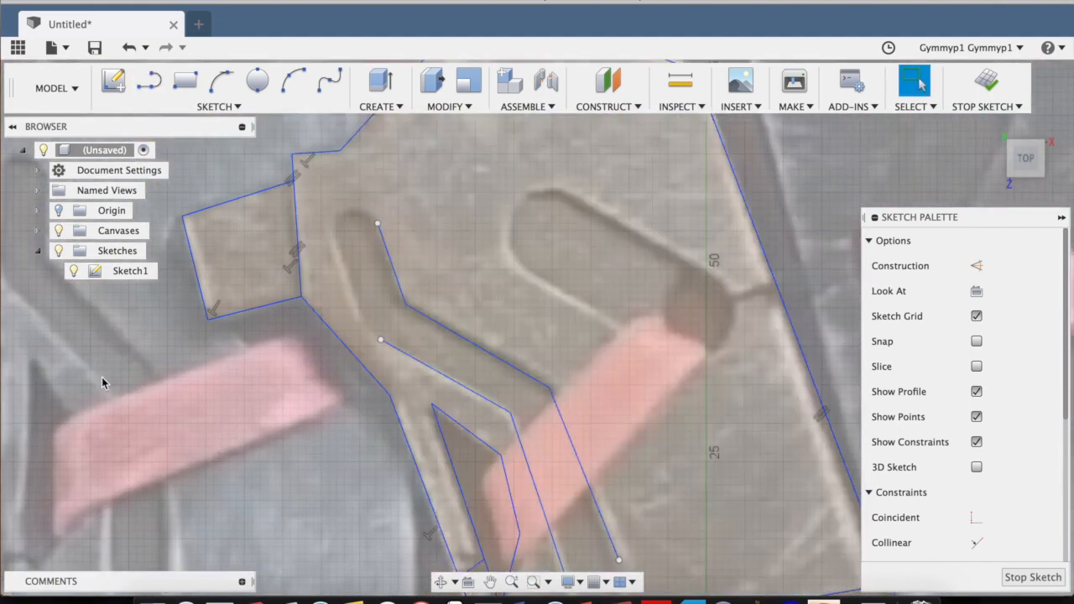
scroll(232, 352, "up", 3)
scroll(204, 244, "up", 1)
middle_click_drag(204, 244, 122, 362)
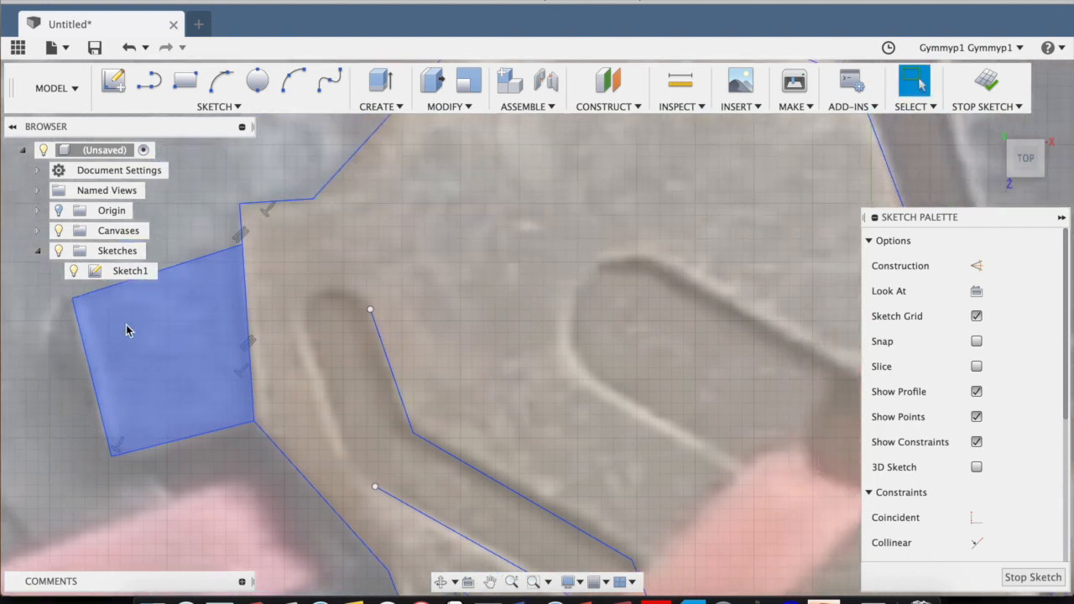
left_click(160, 84)
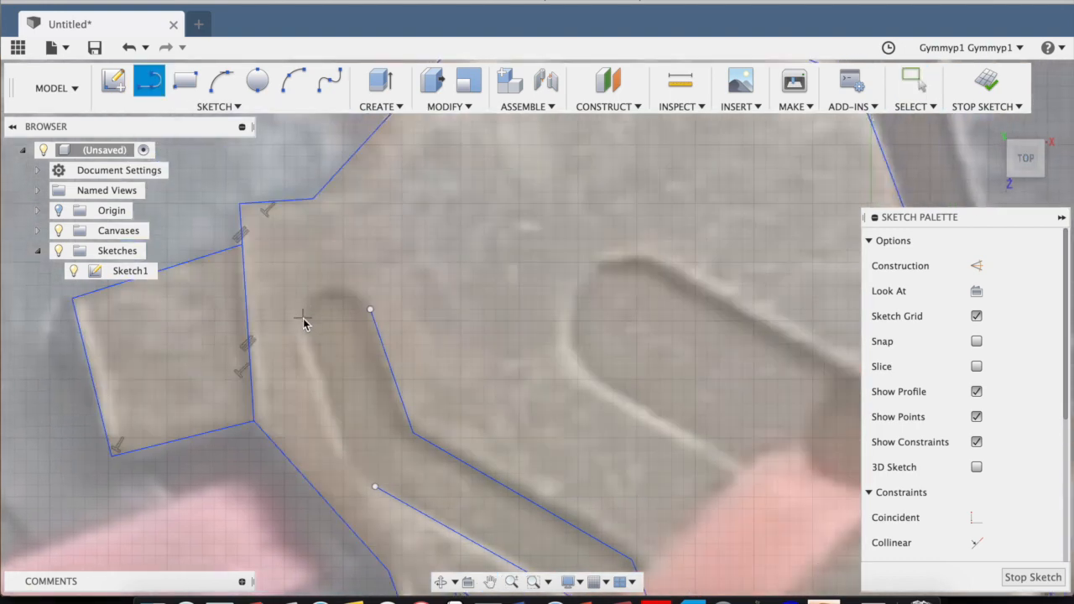
left_click(302, 332)
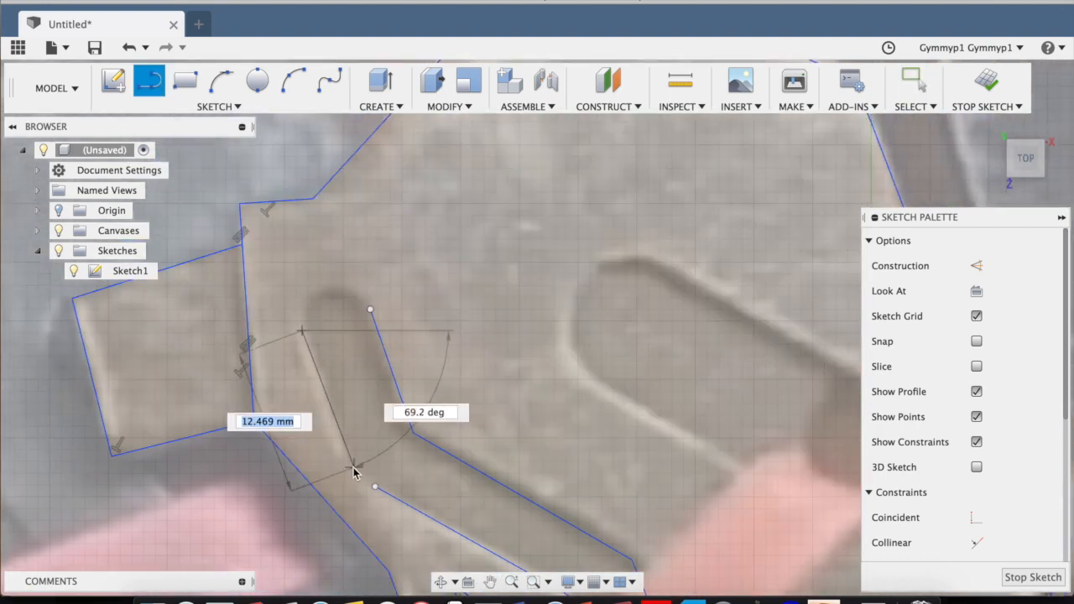
left_click(353, 468)
key("Escape")
scroll(488, 365, "down", 3)
scroll(392, 350, "up", 5)
left_click_drag(364, 342, 359, 343)
Trace the upper edge of the wide slot with a line about 21 mm long, ending at the round hole.
scroll(453, 380, "down", 5)
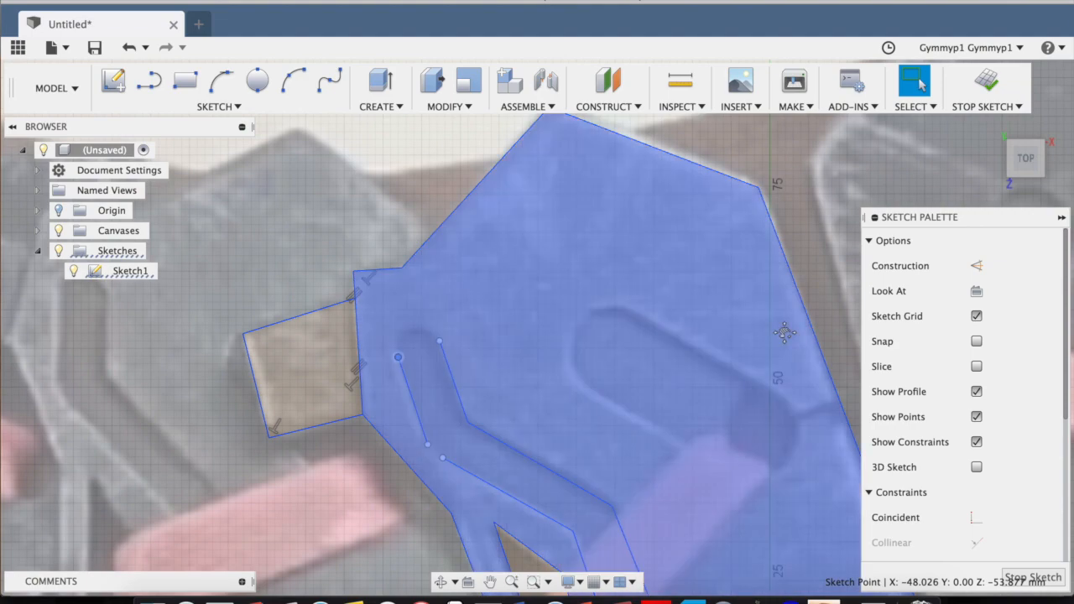
middle_click_drag(789, 334, 575, 240)
left_click(149, 80)
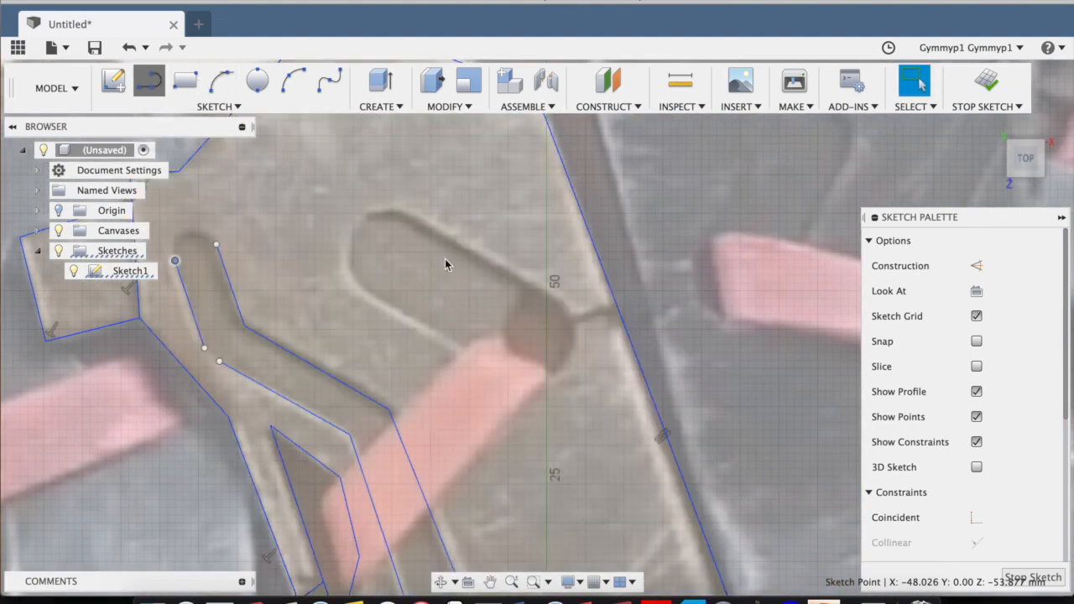
left_click(404, 215)
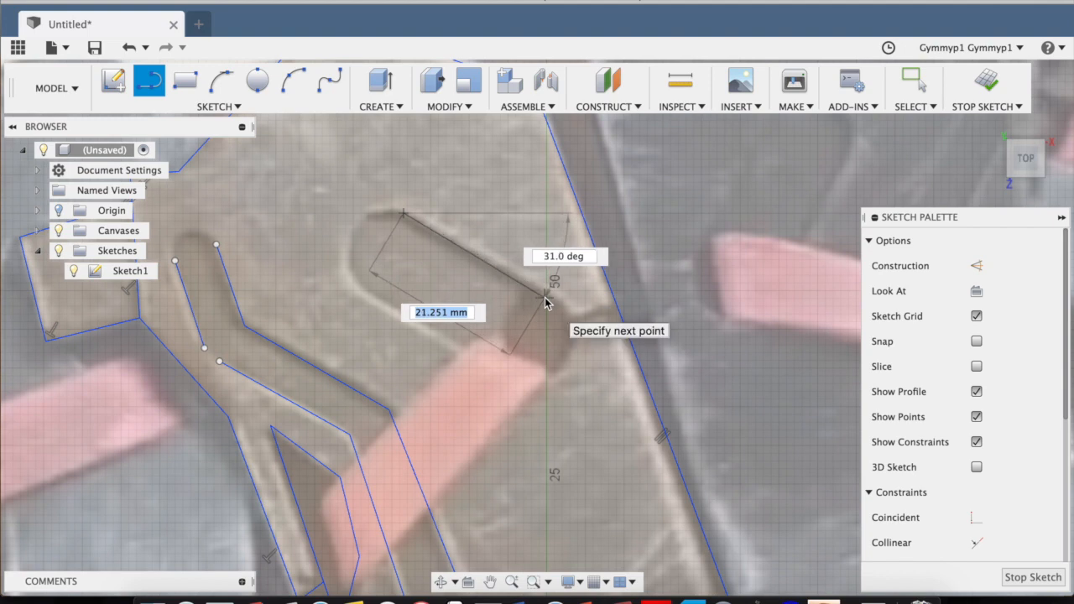
left_click(546, 299)
key("Escape")
Trace the lower edge of the wide slot with a line about 22 mm long, ending on the red strap.
left_click(151, 84)
left_click(367, 294)
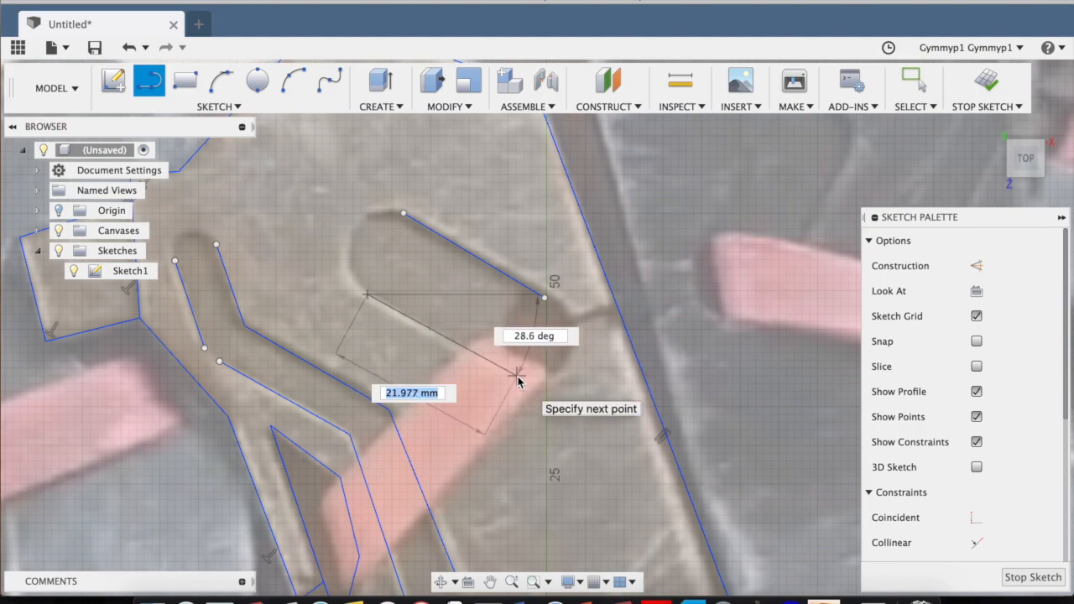
left_click(517, 377)
key("Escape")
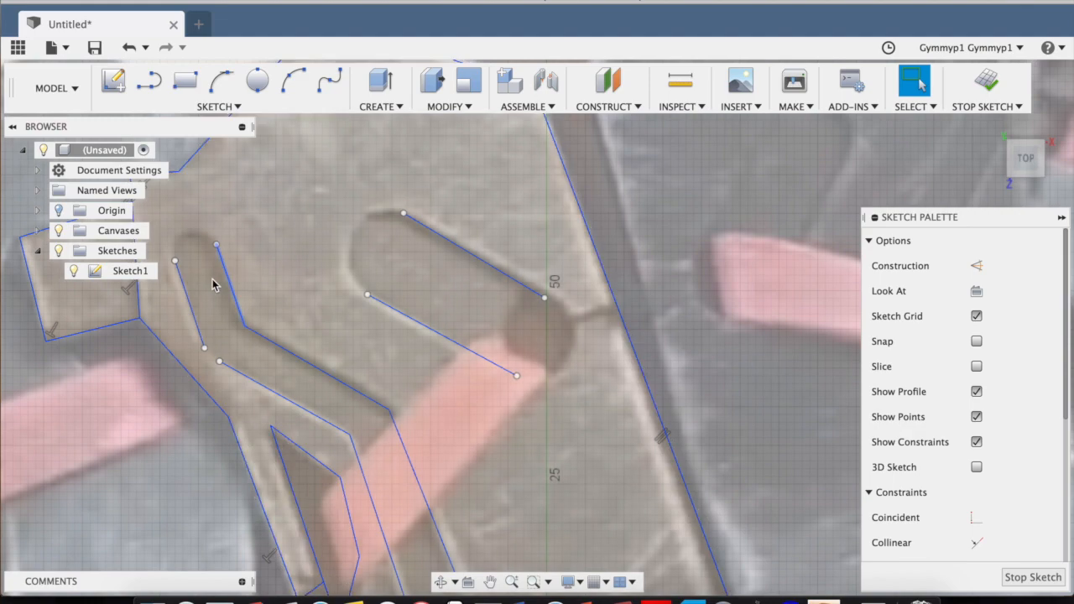
mouse_move(213, 281)
middle_mouse_down()
mouse_move(440, 275)
mouse_move(340, 252)
middle_mouse_up()
scroll(348, 310, "up", 5)
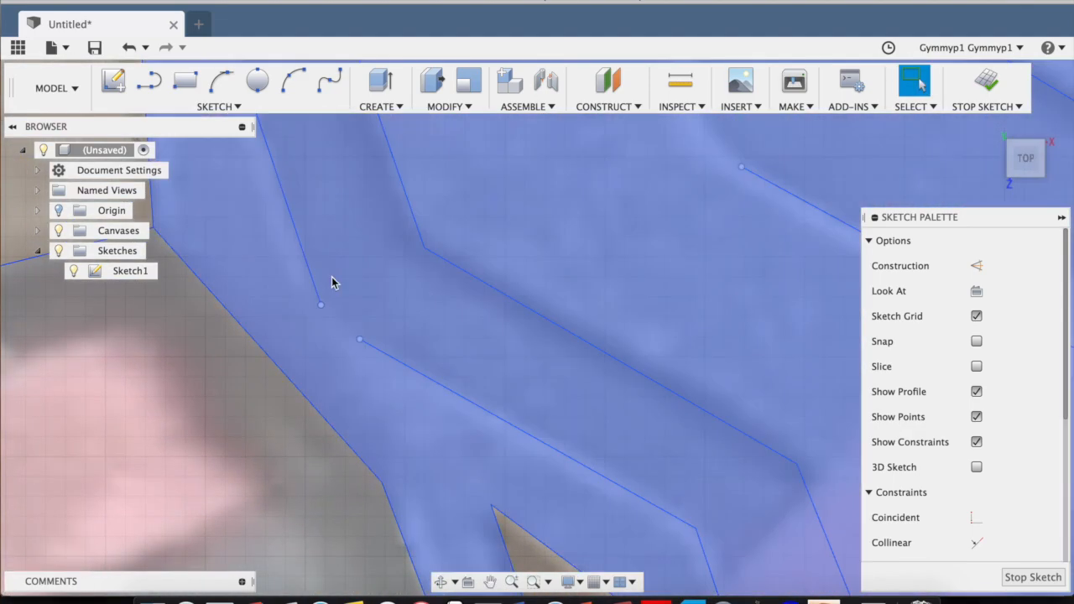
Round off the upper end of the bent slot with a three-point arc connecting its two edge lines.
mouse_move(382, 273)
middle_mouse_down()
mouse_move(394, 382)
mouse_move(370, 365)
middle_mouse_up()
scroll(367, 362, "down", 3)
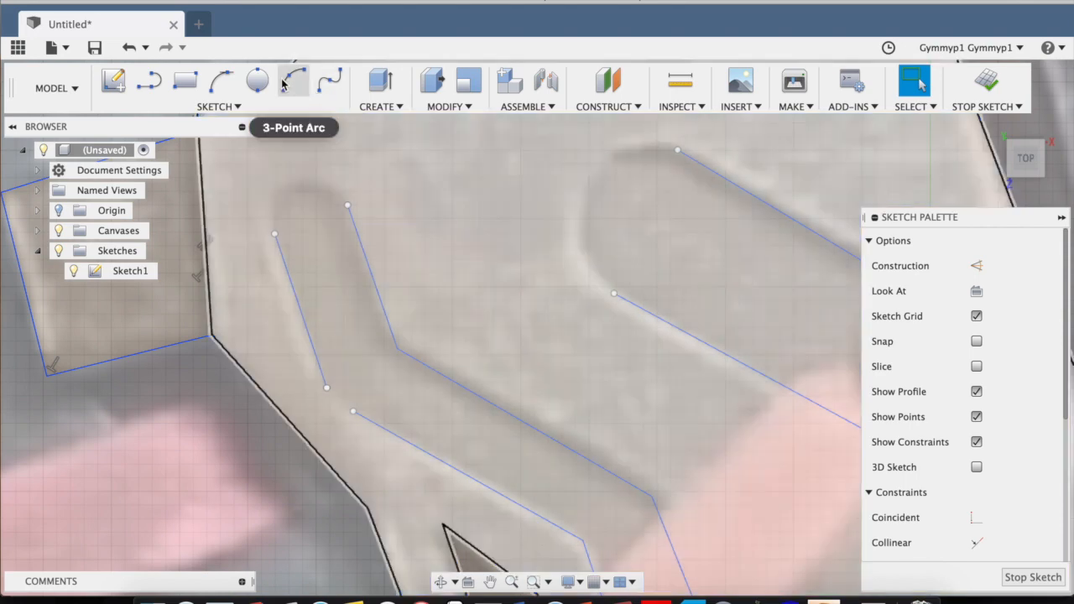
left_click(292, 81)
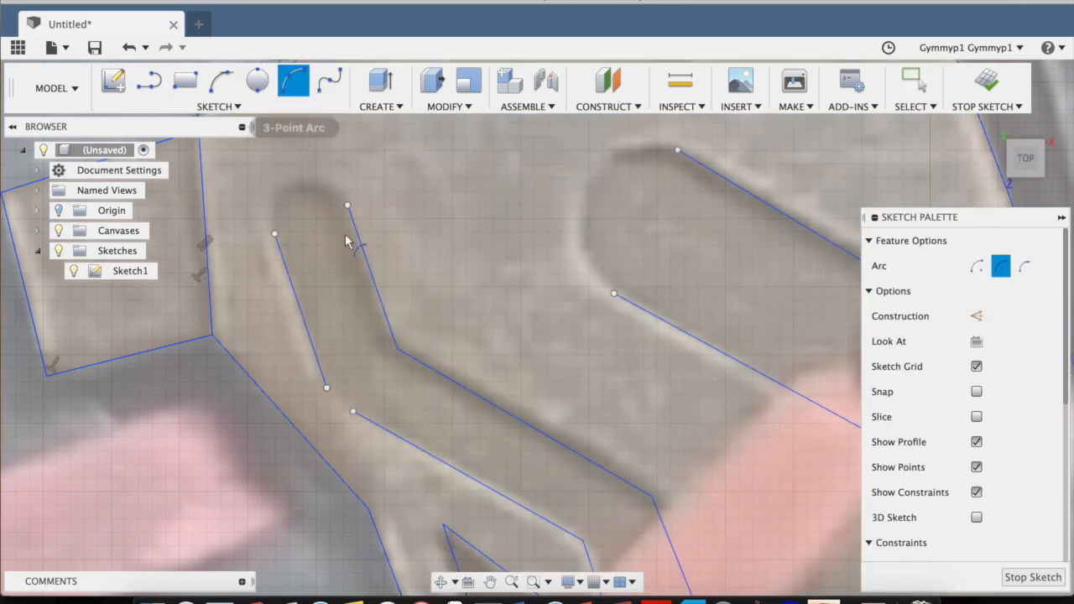
scroll(279, 236, "up", 3)
left_click(275, 234)
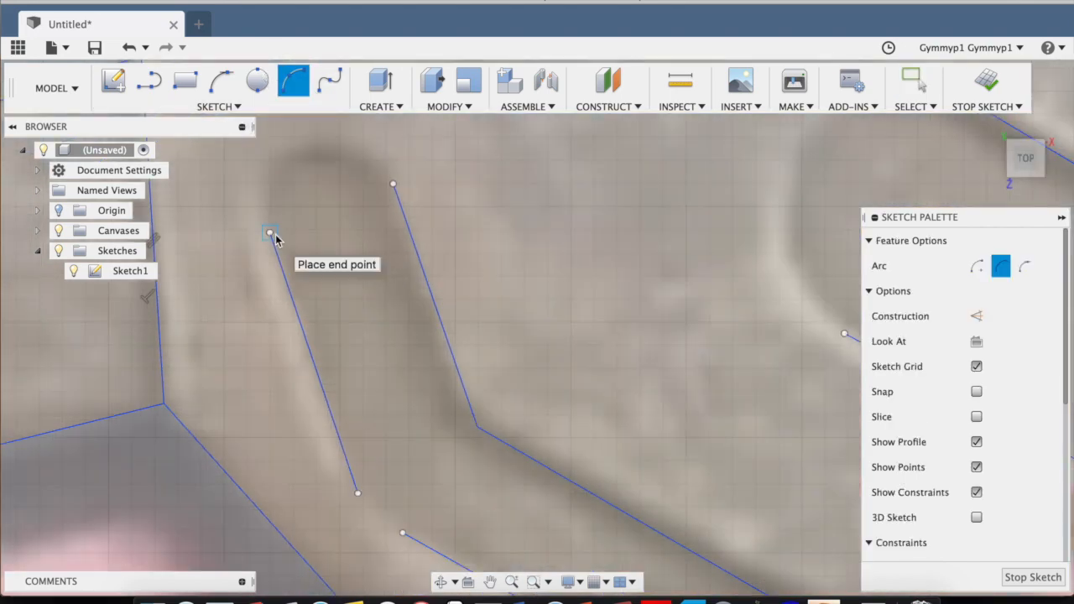
left_click(393, 185)
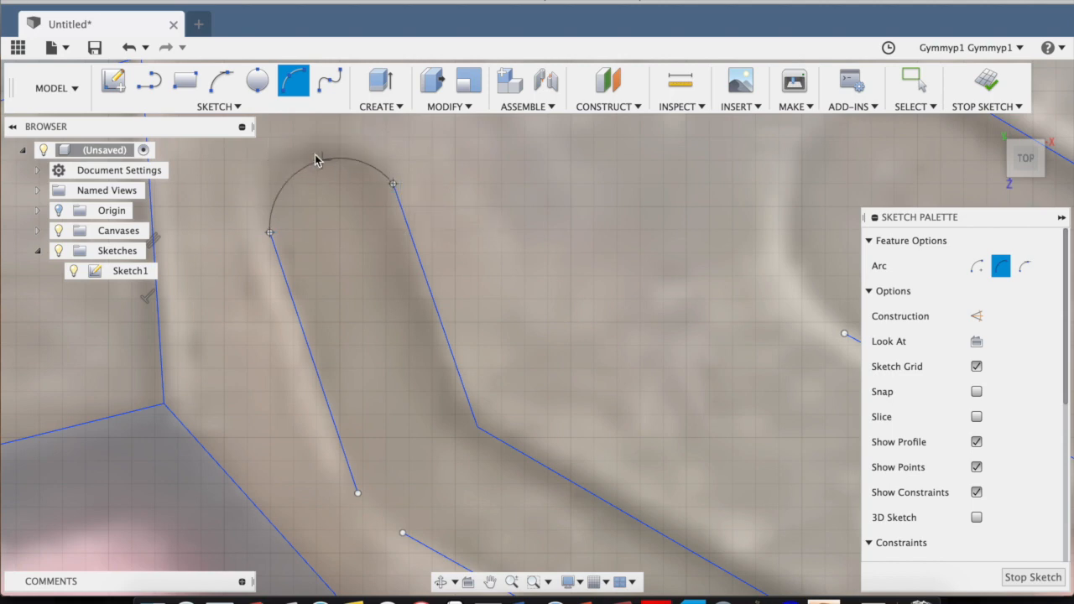
left_click(308, 154)
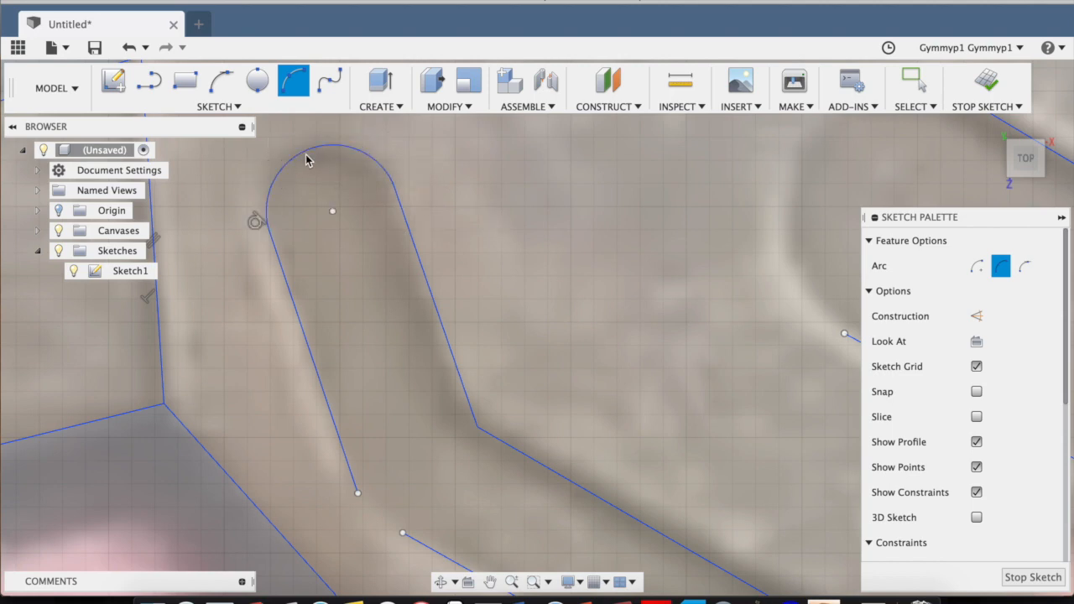
Join the two outer edge lines at the bent slot's upper bend with a shallow three-point arc.
scroll(307, 159, "down", 1)
scroll(306, 159, "down", 1)
scroll(355, 300, "up", 4)
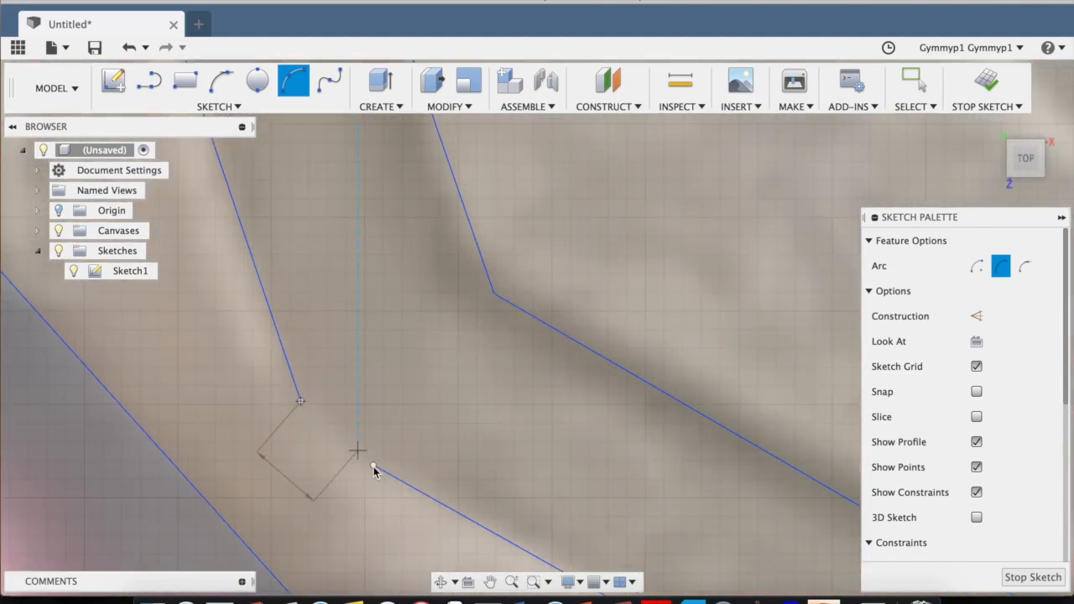
left_click(346, 455)
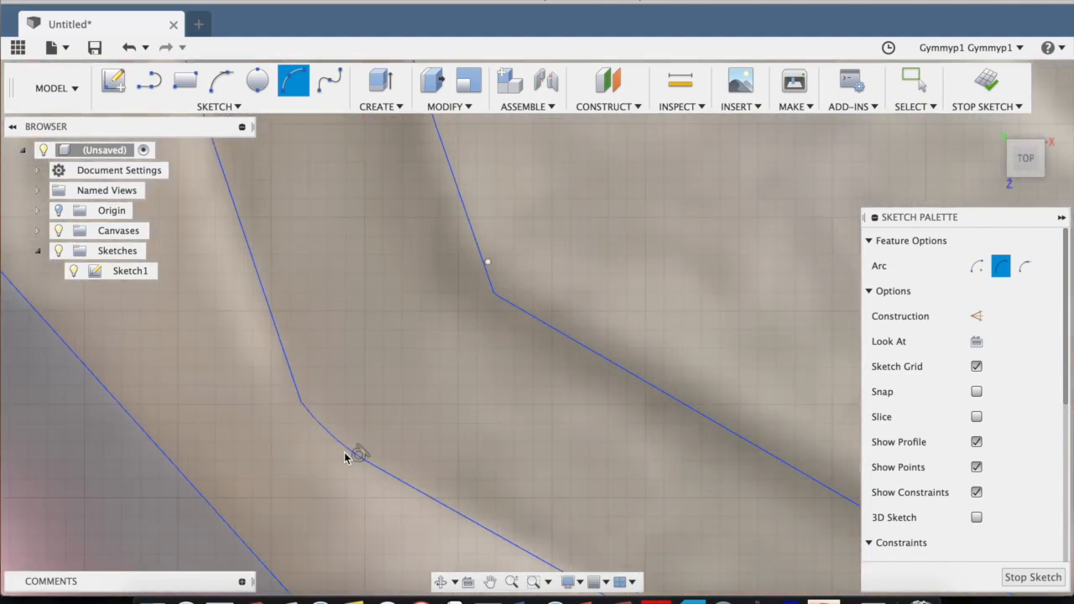
Round off the wide slot's upper end with a three-point arc spanning about 11.5 mm between its edge lines.
scroll(348, 445, "down", 5)
mouse_move(592, 379)
middle_mouse_down()
mouse_move(514, 380)
mouse_move(464, 427)
middle_mouse_up()
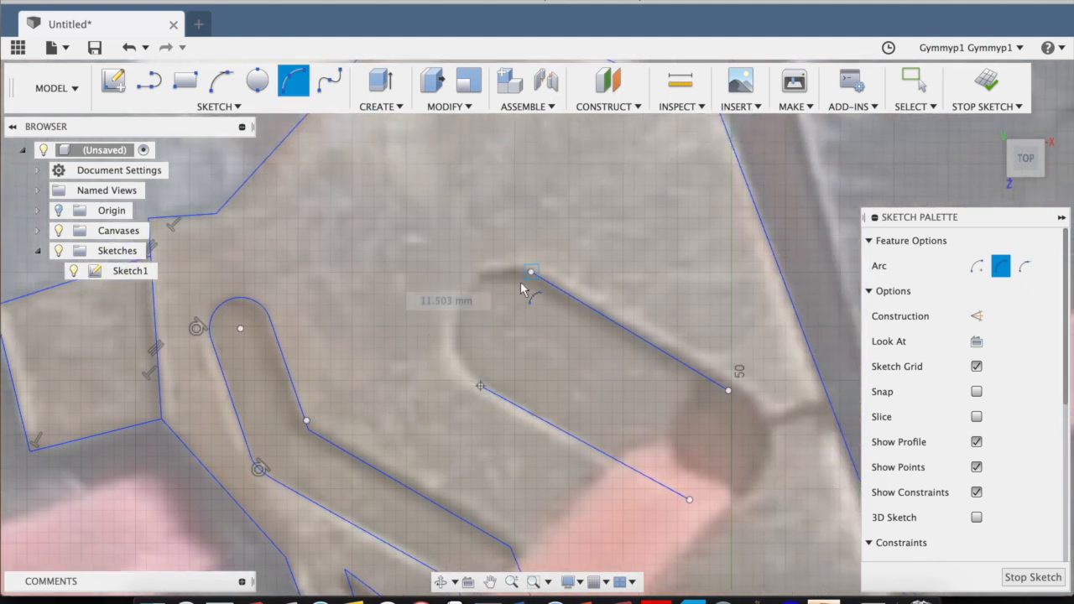
left_click(467, 307)
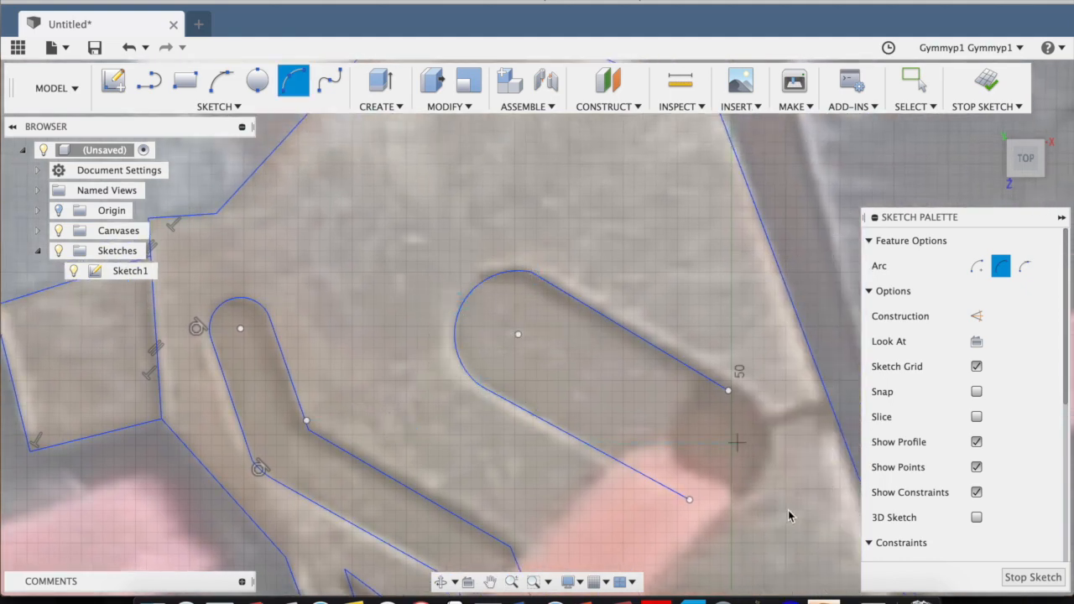
Close the wide slot's lower end with an arc along the round hole, and complete the hole's outline with a second arc.
left_click(690, 501)
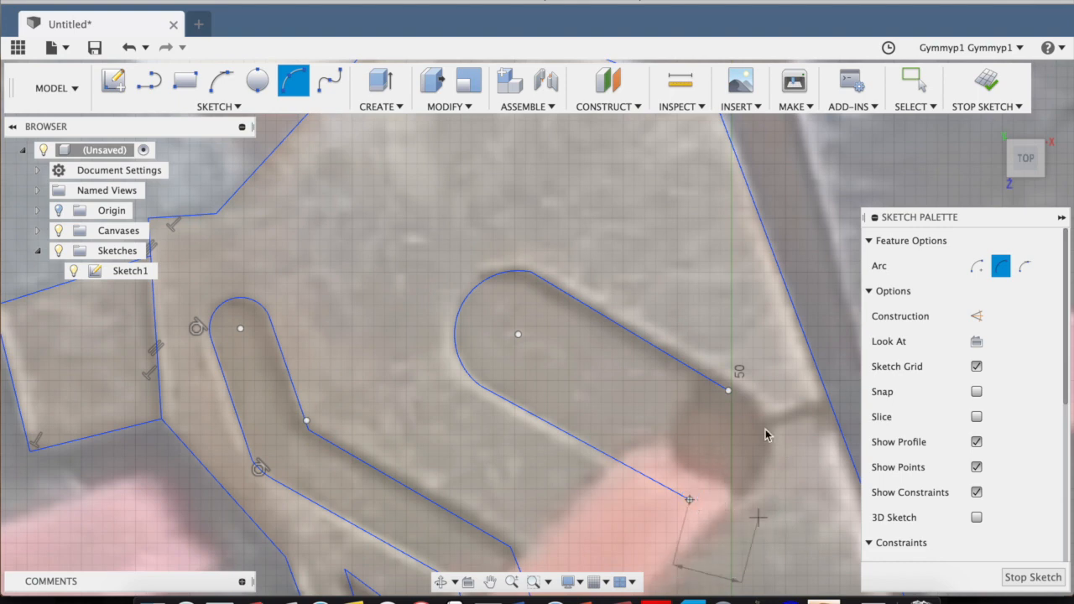
left_click(728, 391)
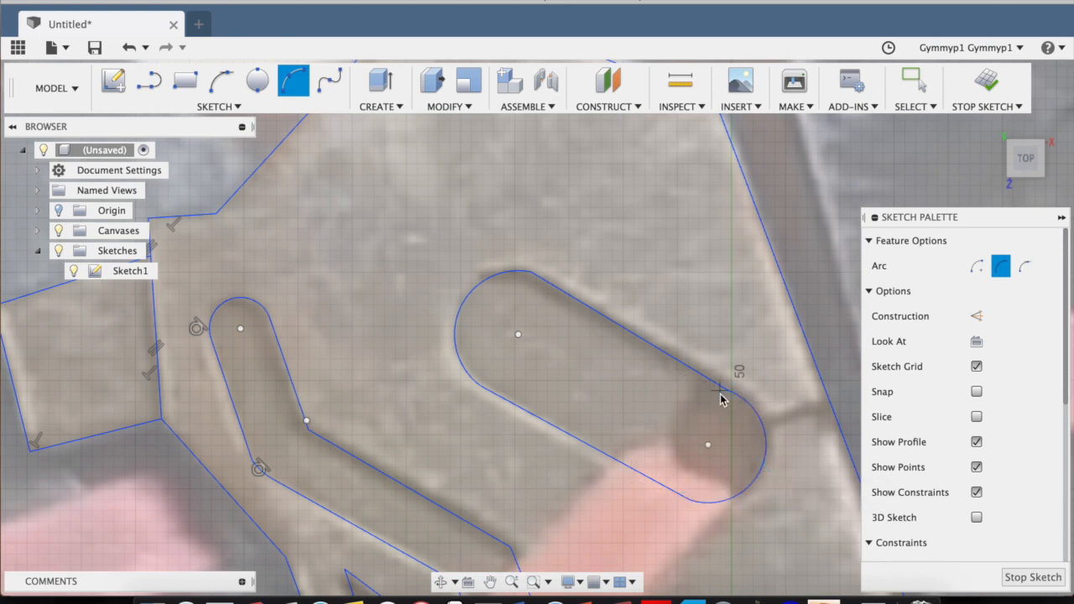
left_click(690, 499)
left_click(670, 431)
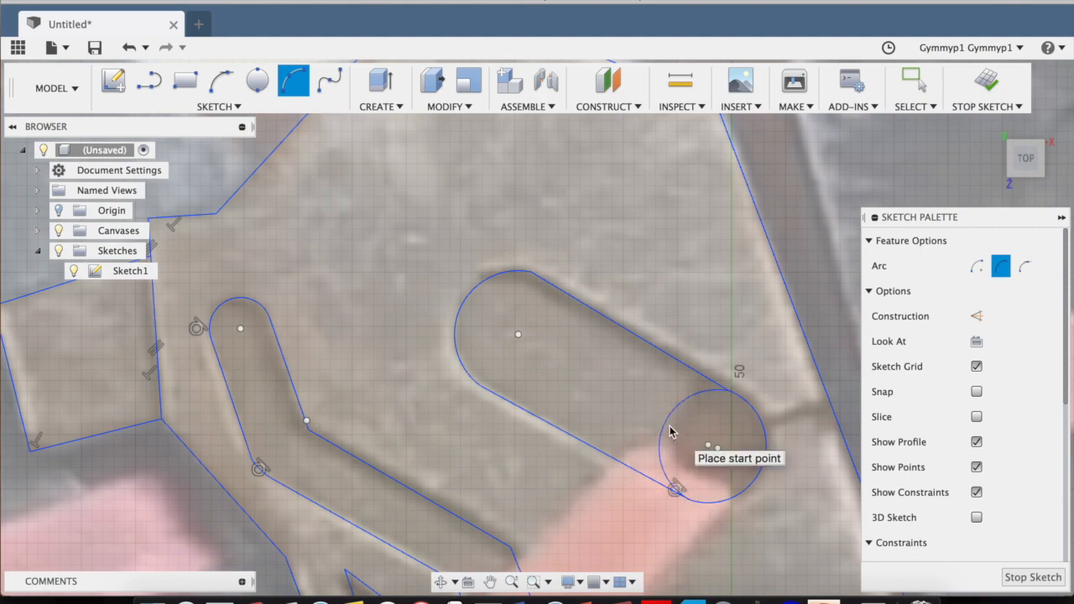
key("Escape")
Trace the short groove with a line from the round hole to the plate's right edge.
scroll(610, 475, "down", 4)
middle_click_drag(609, 474, 569, 350)
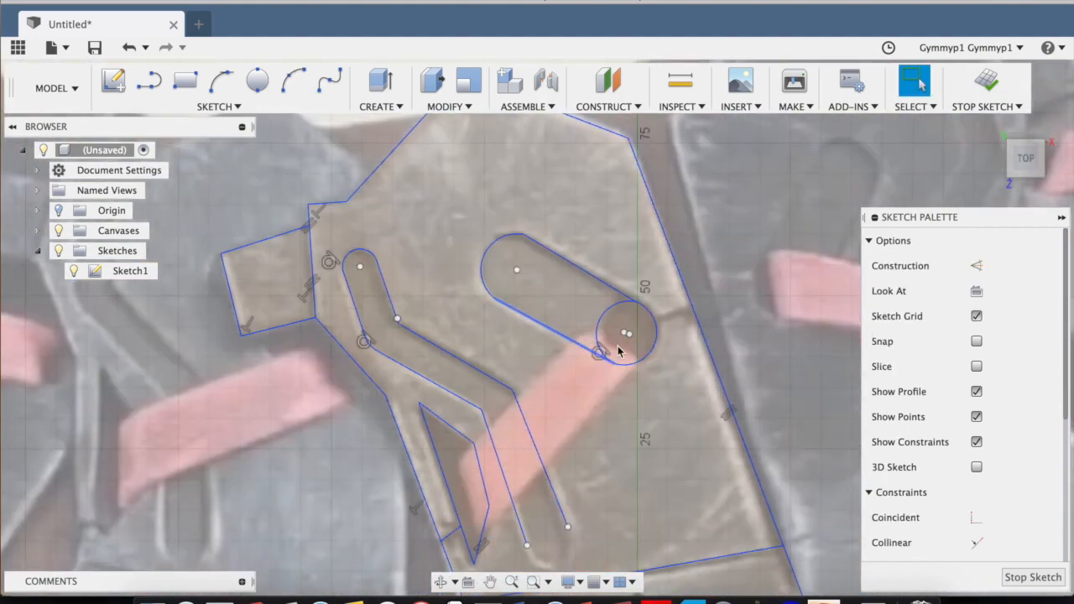
scroll(632, 343, "up", 6)
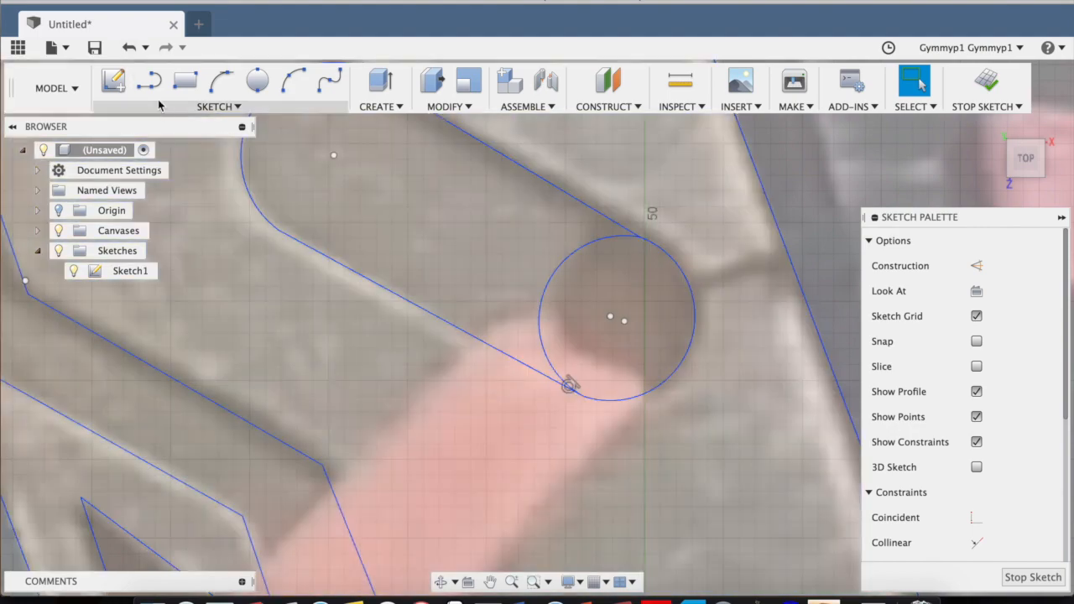
left_click(150, 80)
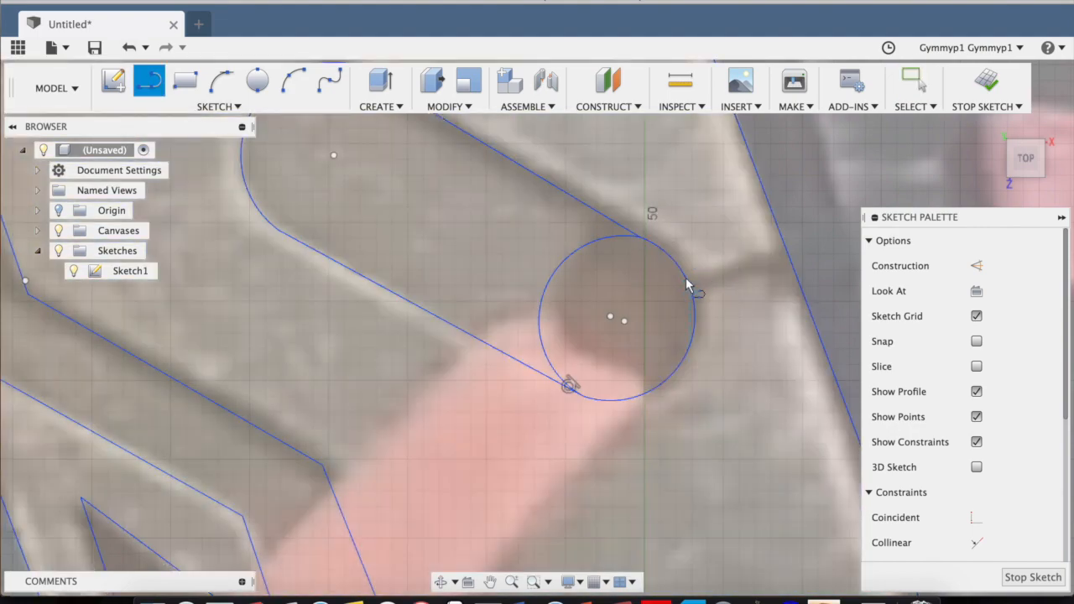
left_click(790, 254)
key("Escape")
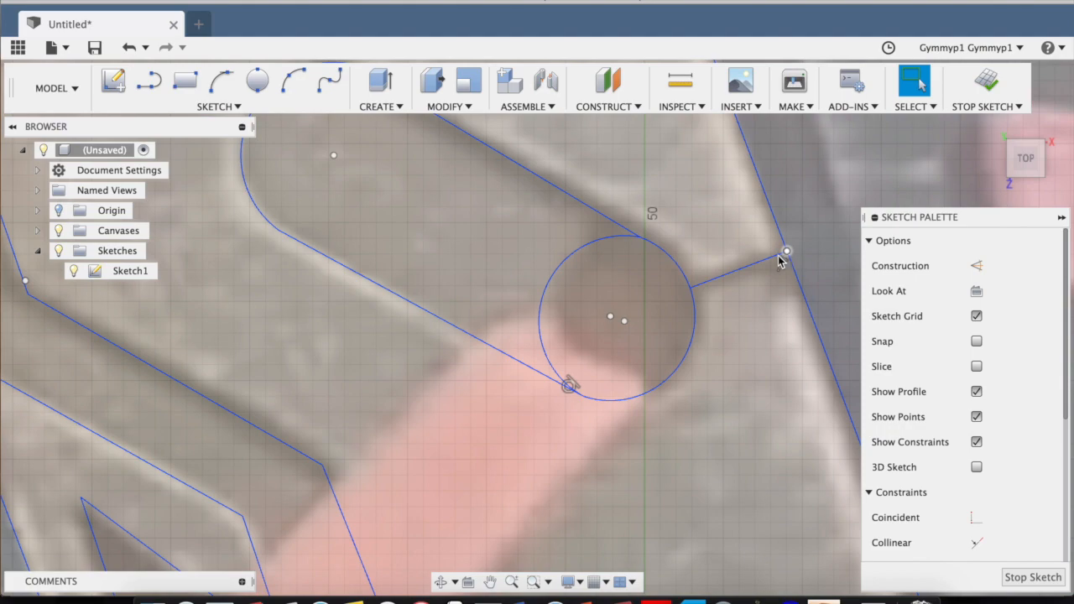
Round off the lower end of the bent slot with a three-point arc between its two edge lines.
scroll(355, 353, "down", 3)
scroll(355, 349, "down", 3)
middle_click_drag(397, 416, 546, 202)
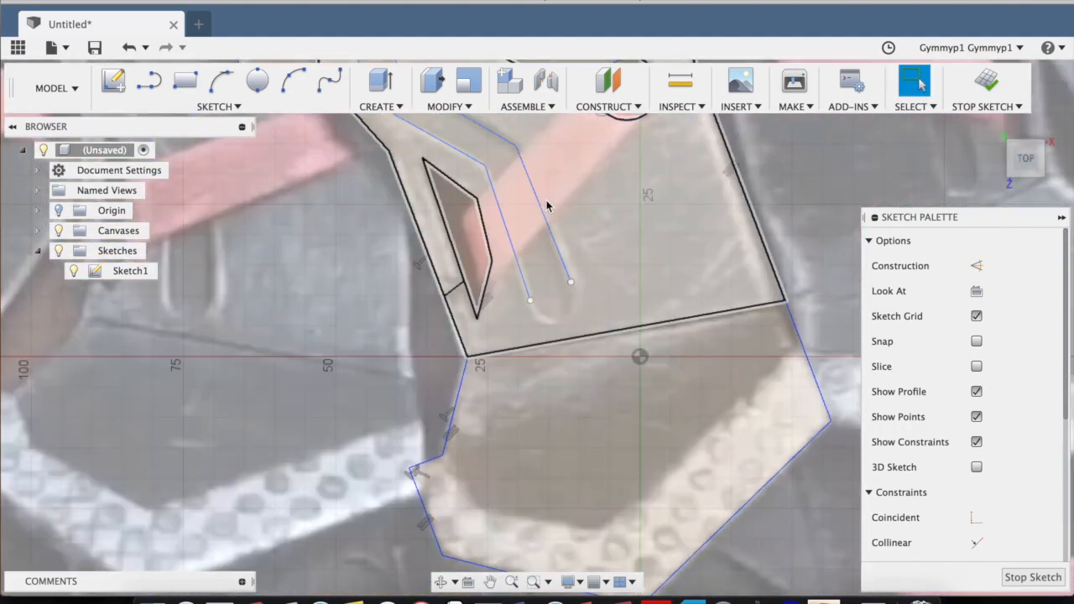
scroll(561, 302, "up", 3)
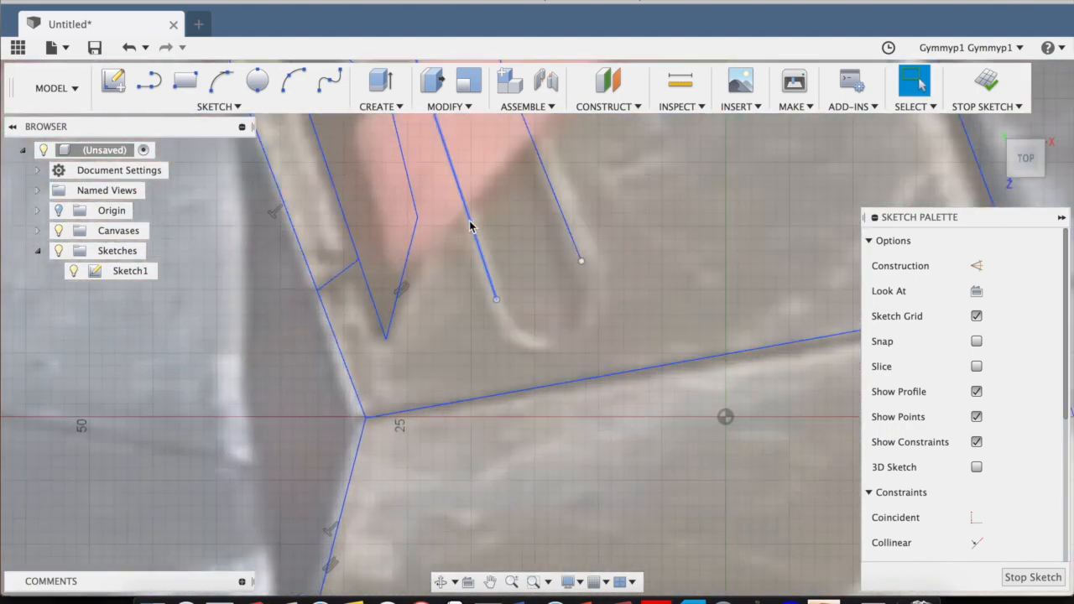
left_click(496, 300)
left_click(581, 262)
left_click(569, 334)
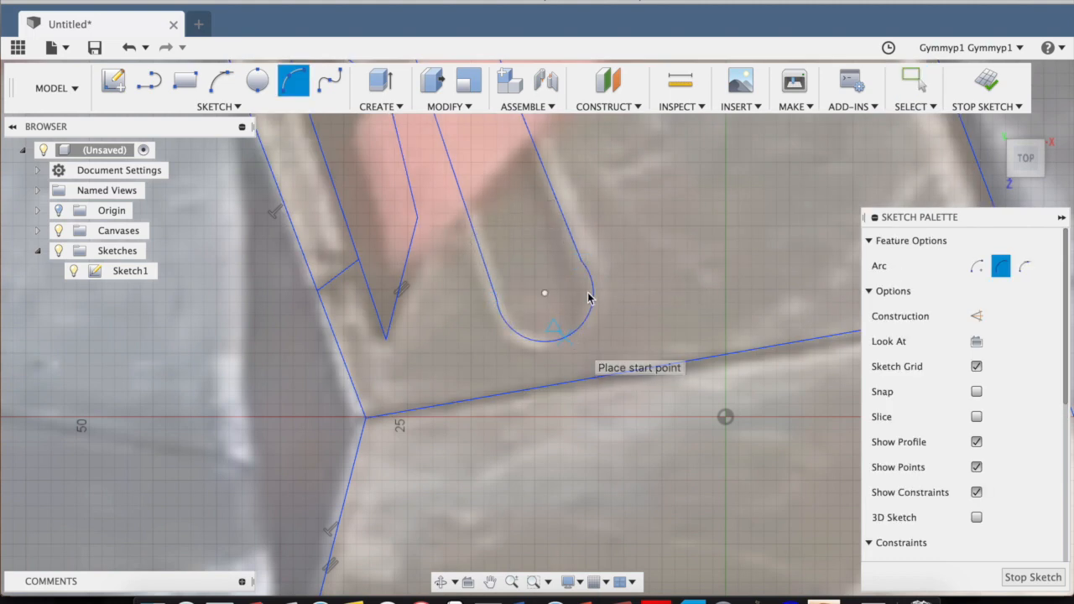
key("Escape")
Reposition the endpoints of the bent slot's lower arc so that its edges blend smoothly along the canvas outline.
scroll(587, 295, "up", 3)
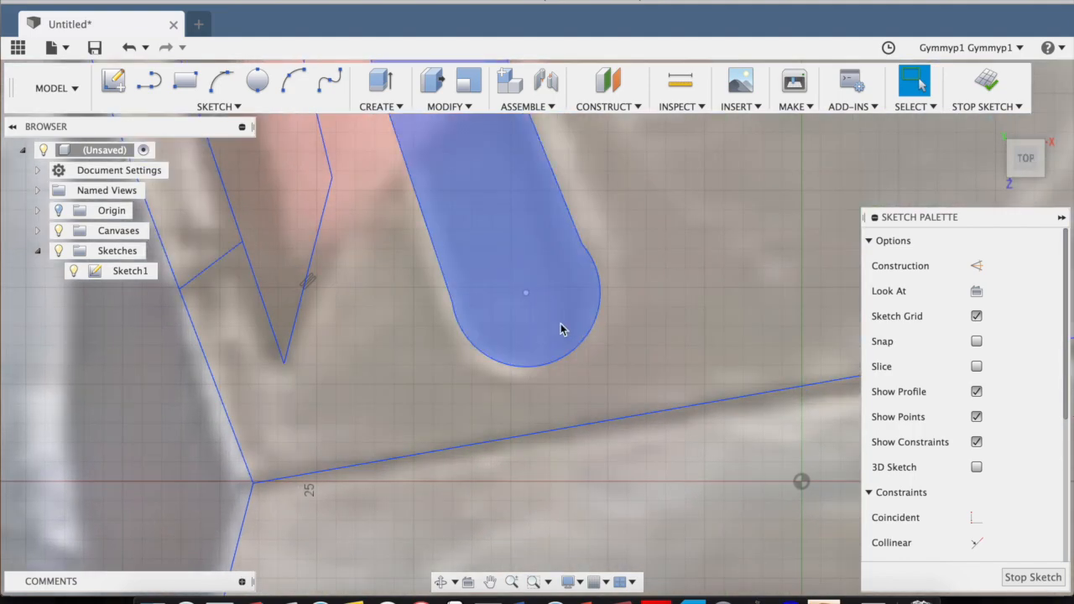
key("Escape")
double_click(591, 251)
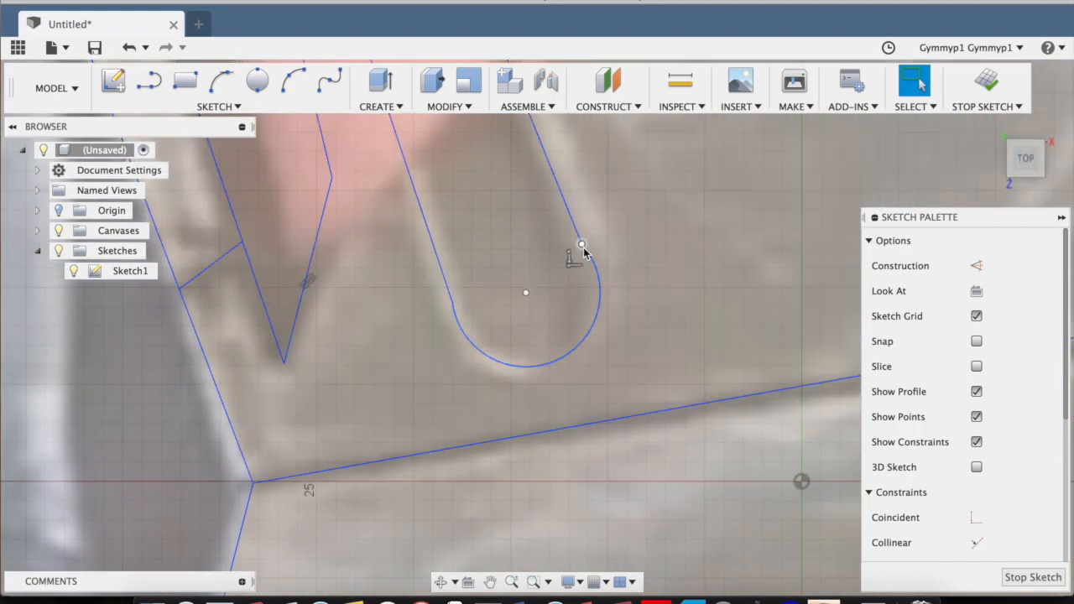
left_click_drag(585, 252, 597, 284)
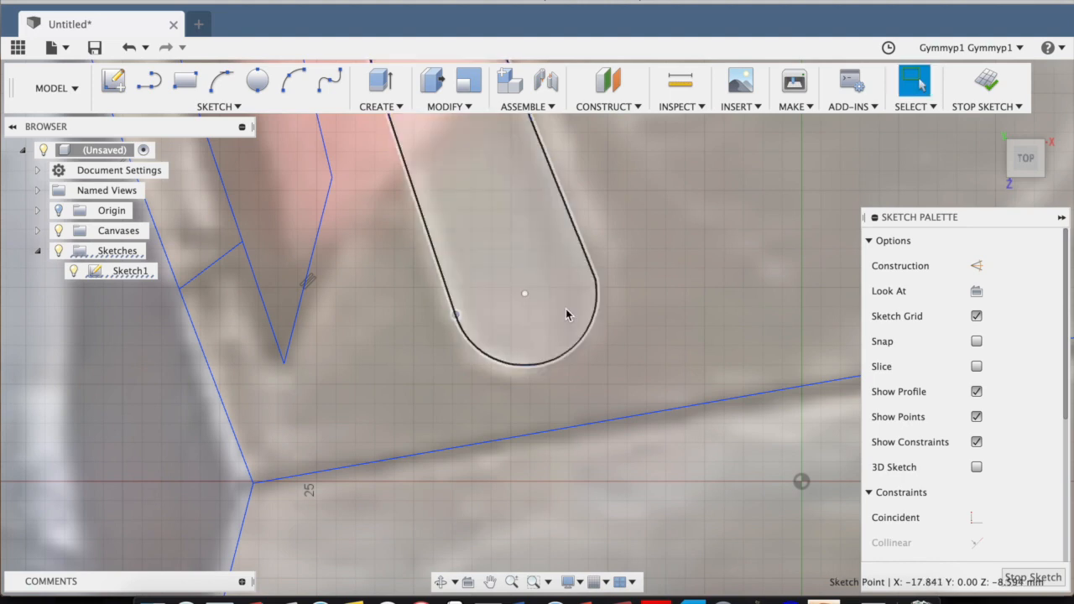
Trace the inner edge of the lower plate's dotted border with three connected lines, the first two about 10.8 and 20.6 mm long.
scroll(567, 314, "down", 4)
scroll(567, 314, "down", 5)
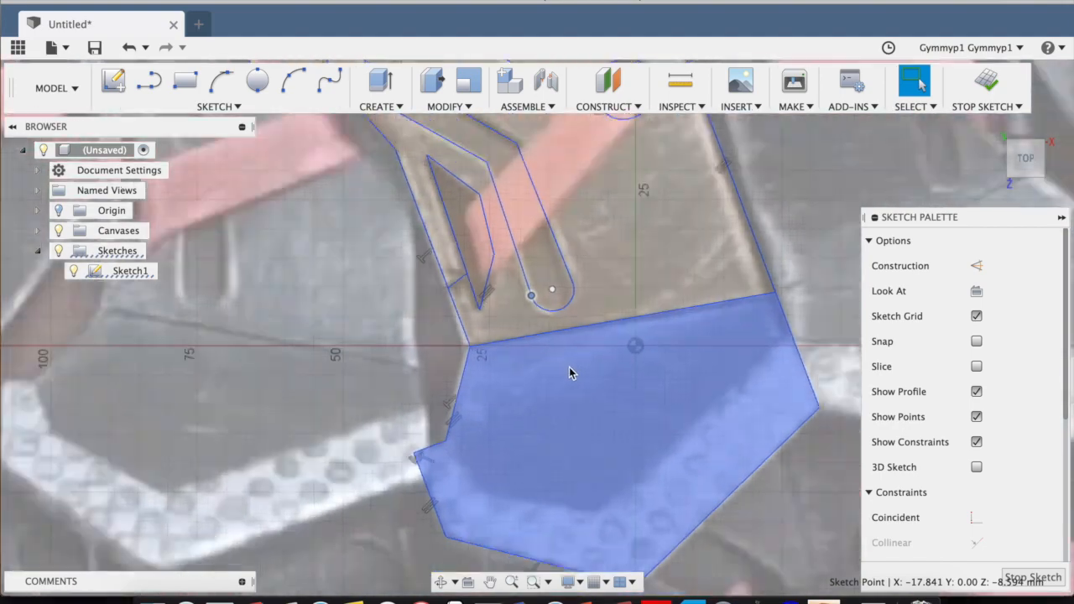
scroll(708, 451, "up", 4)
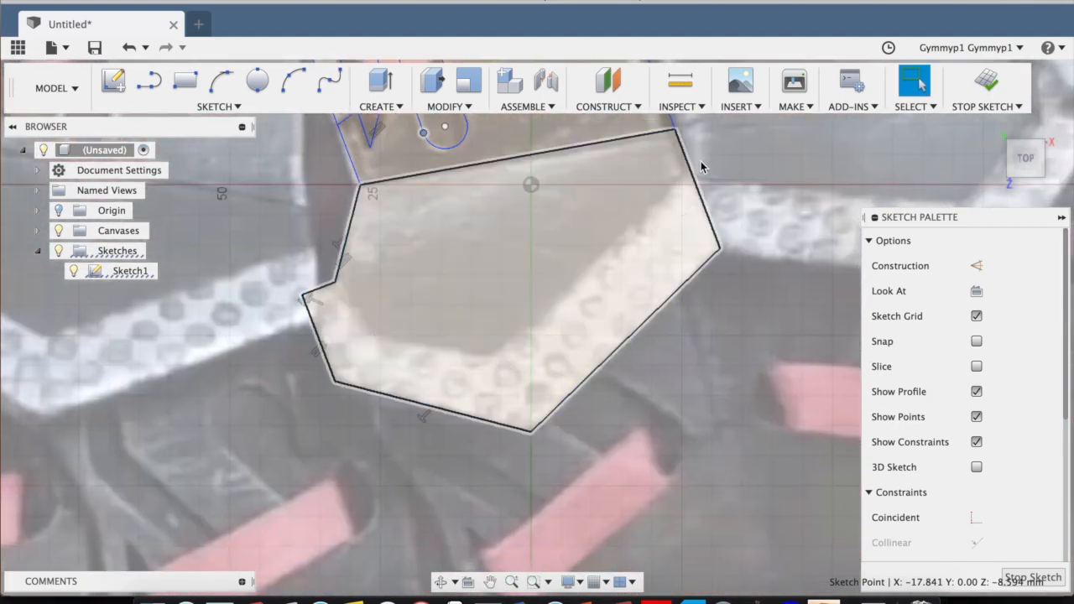
left_click(149, 80)
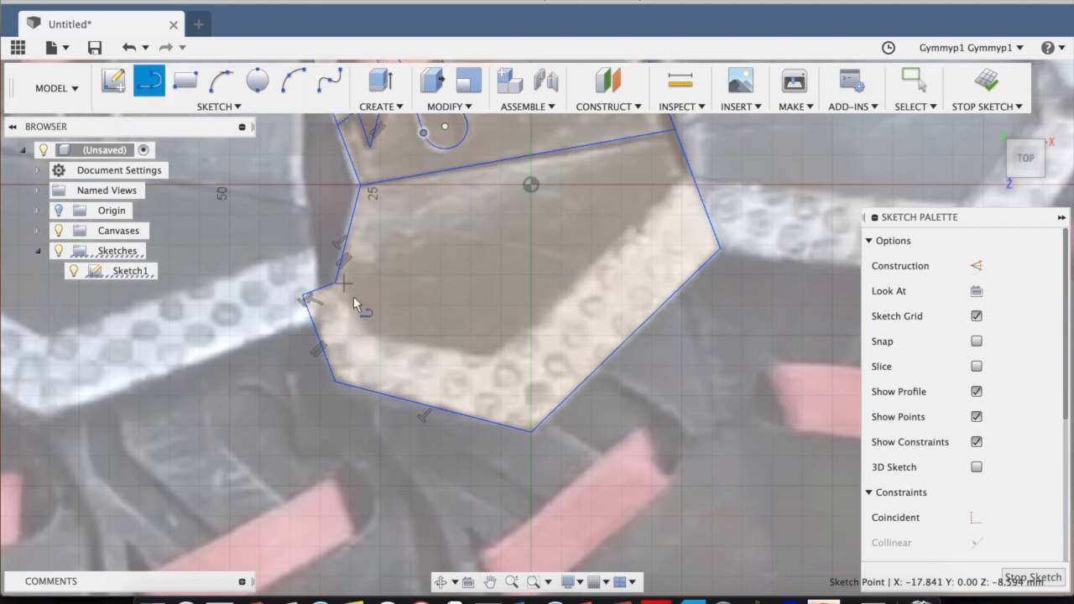
left_click(371, 338)
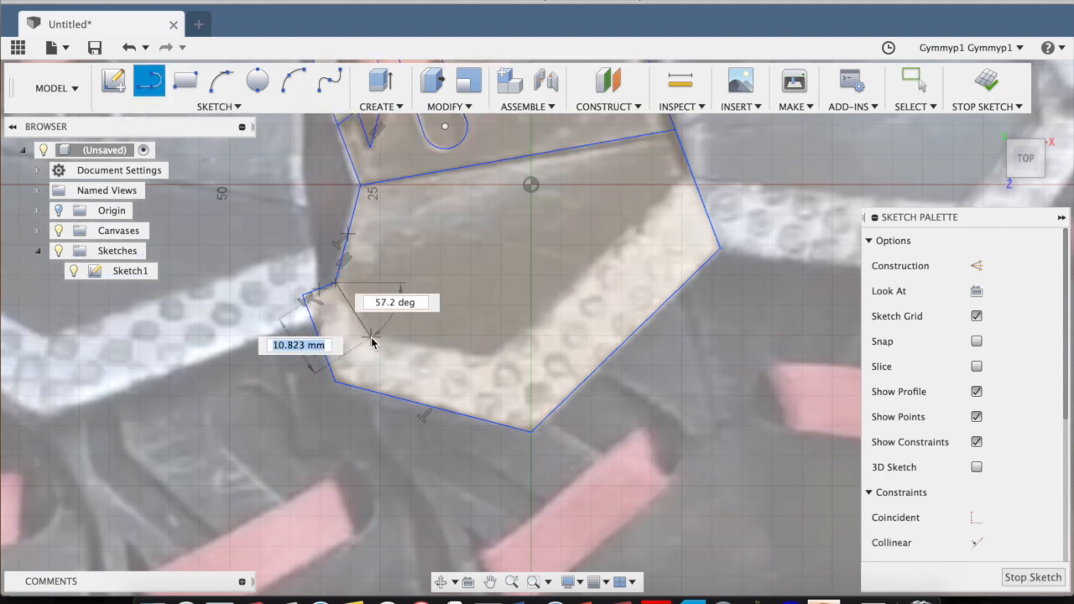
left_click(494, 359)
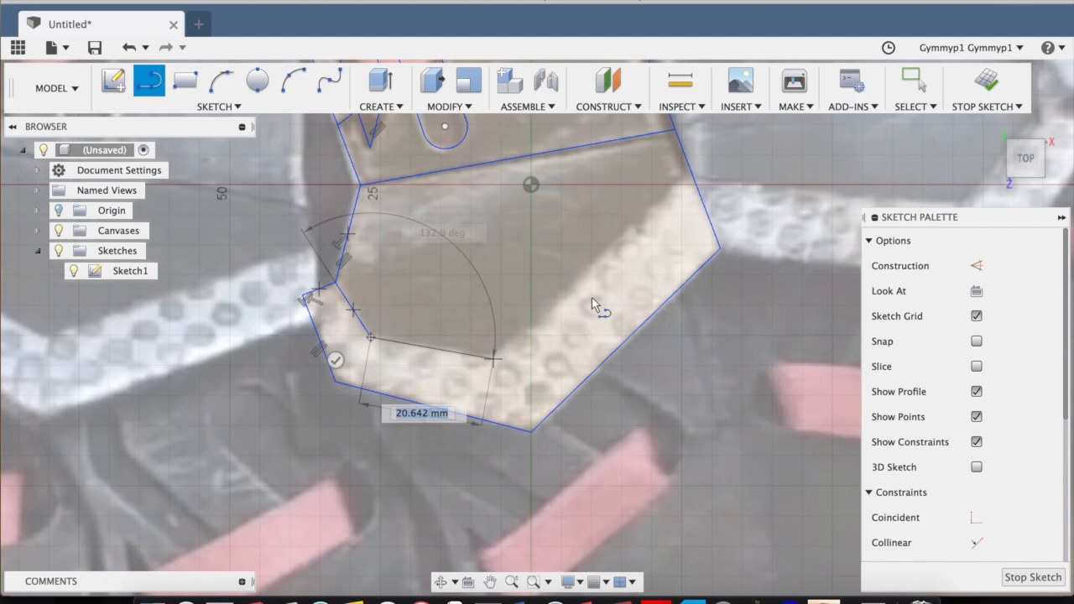
left_click(691, 173)
key("Escape")
Finish the sketch of the traced neckpiece plate.
scroll(645, 207, "down", 5)
middle_click_drag(645, 206, 586, 376)
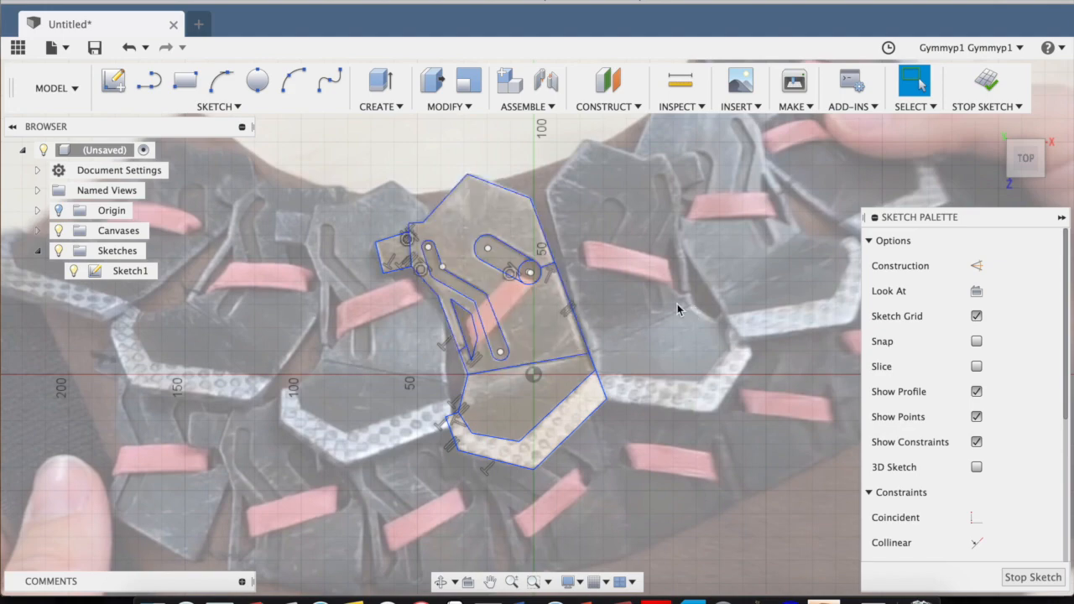
scroll(616, 293, "up", 5)
scroll(616, 293, "down", 4)
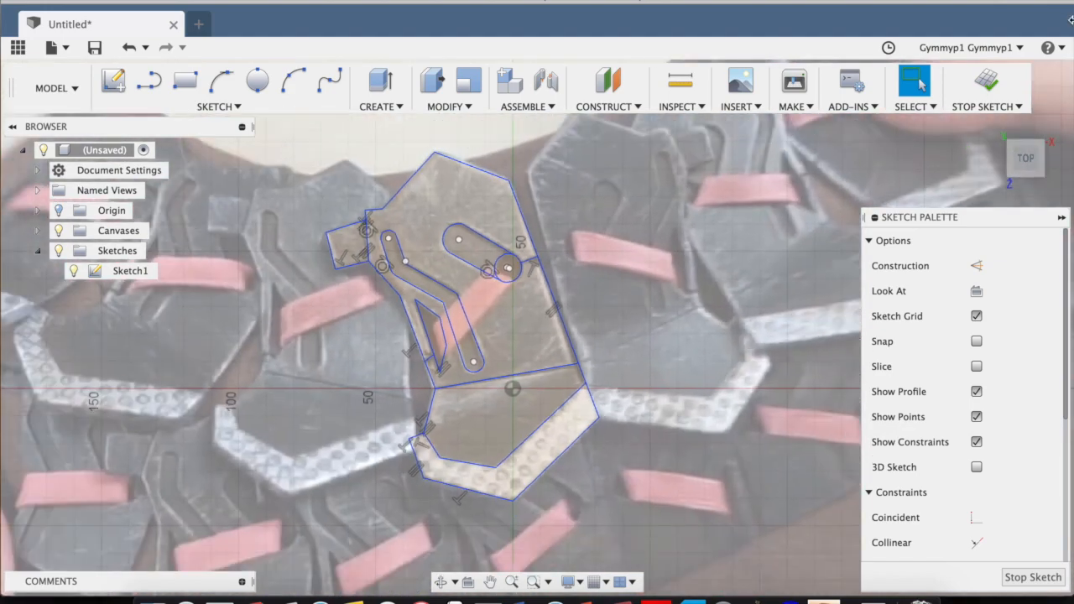
left_click(986, 81)
Begin extruding the small tab profile beside the upper plate, pulling it up 5 mm from the sketch plane.
scroll(655, 260, "up", 3)
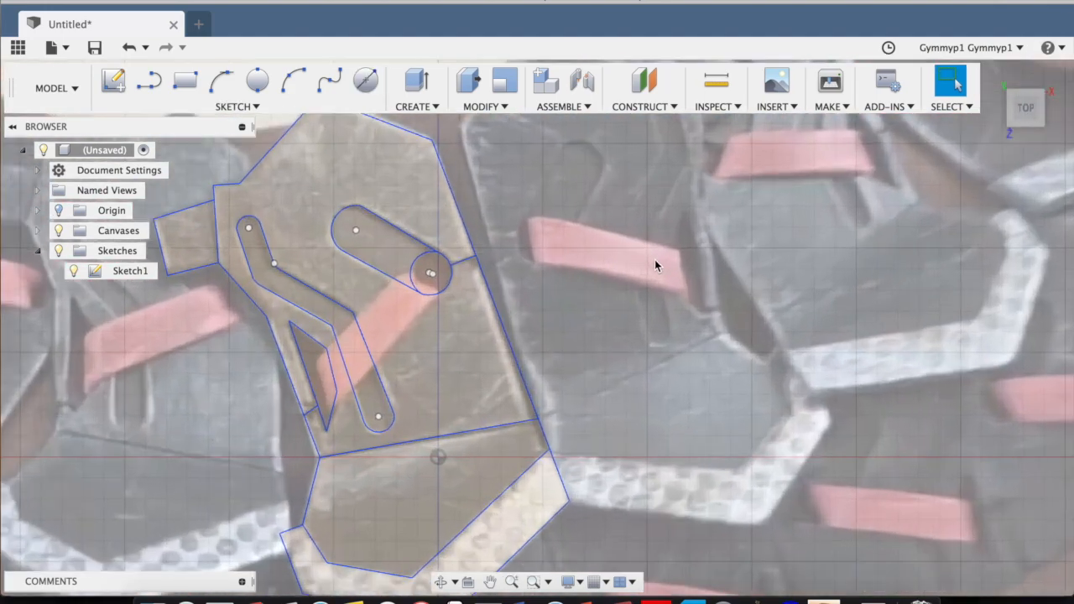
middle_click_drag(526, 285, 654, 284)
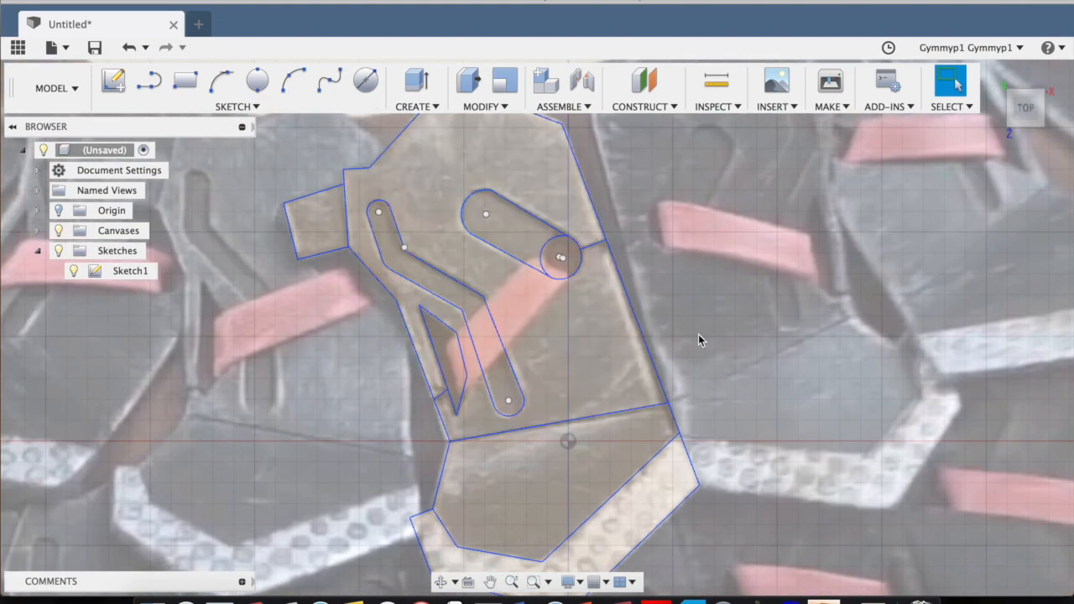
left_click(1022, 112)
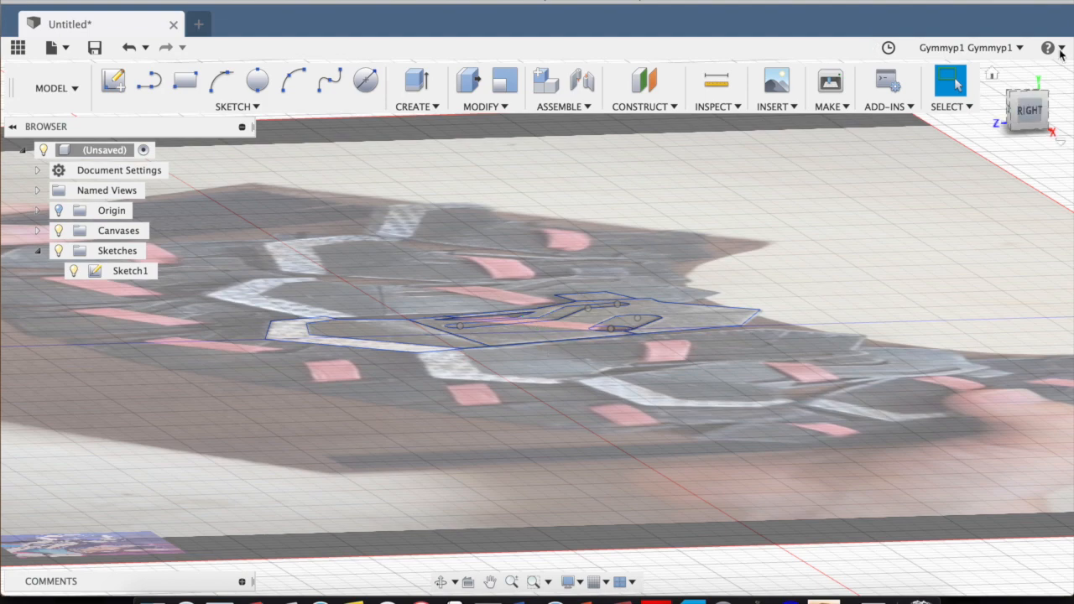
left_click(1019, 112)
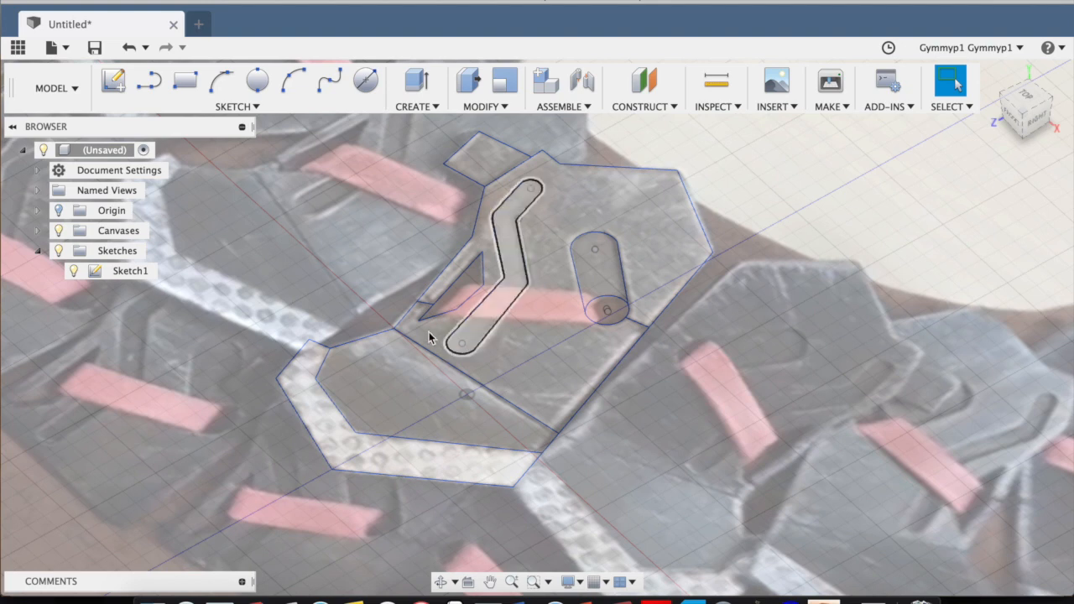
middle_click_drag(625, 254, 599, 323)
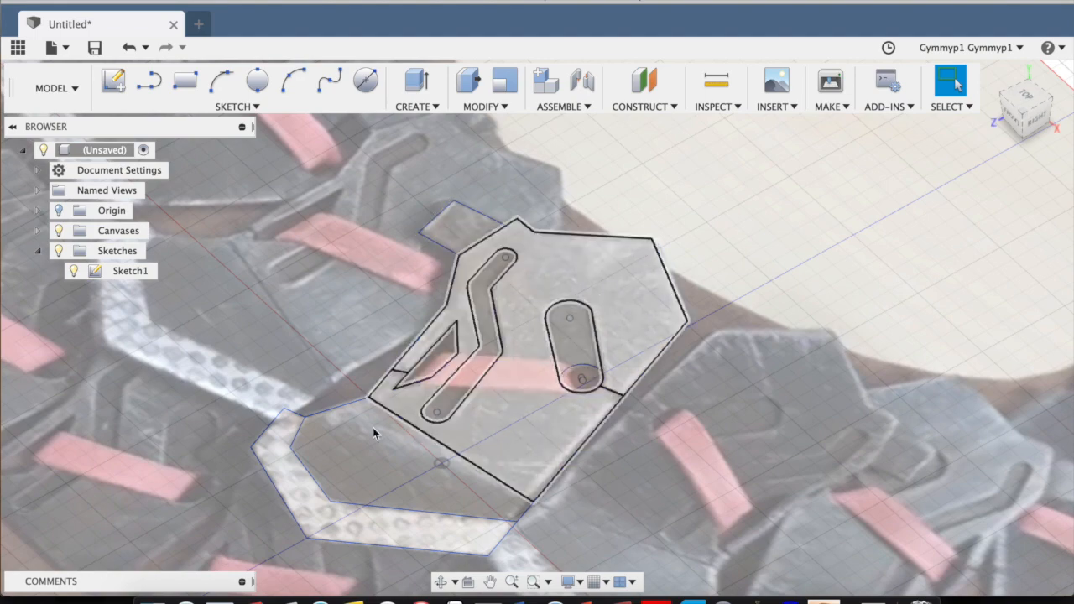
left_click(451, 225)
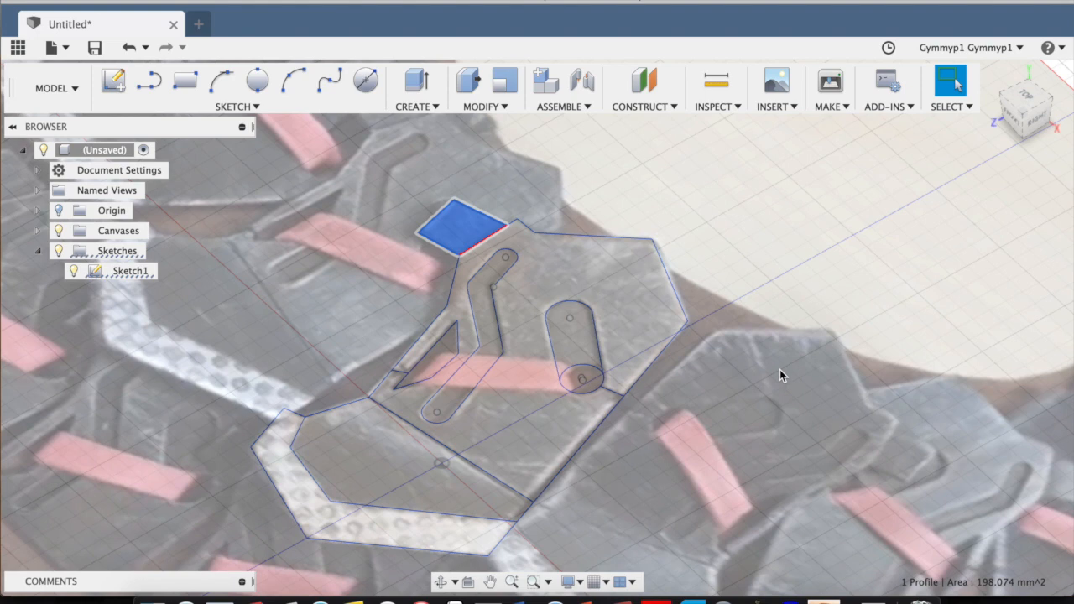
key("e")
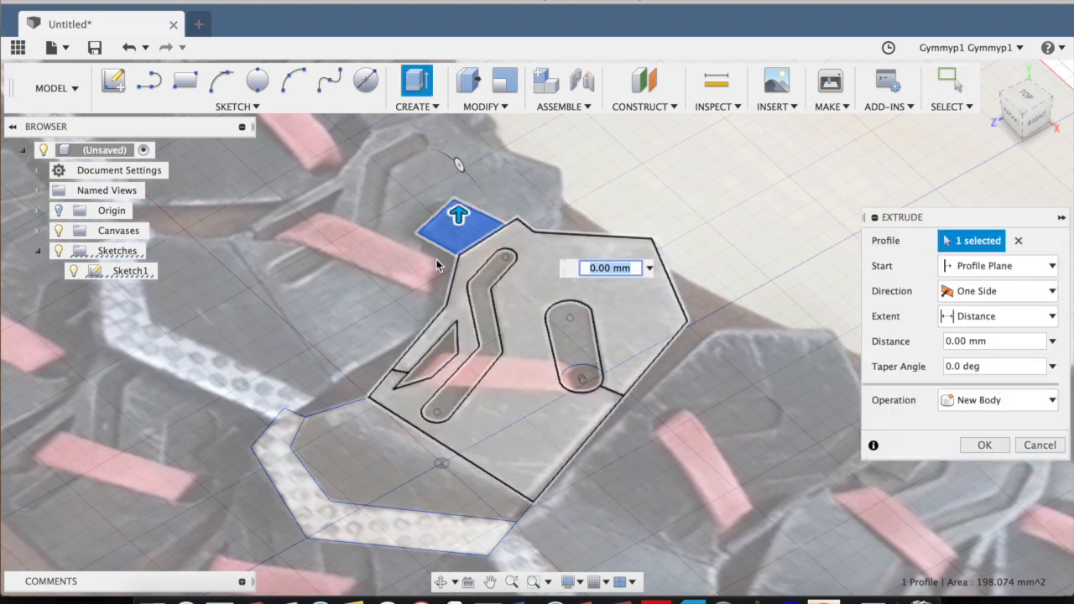
left_click_drag(457, 213, 458, 199)
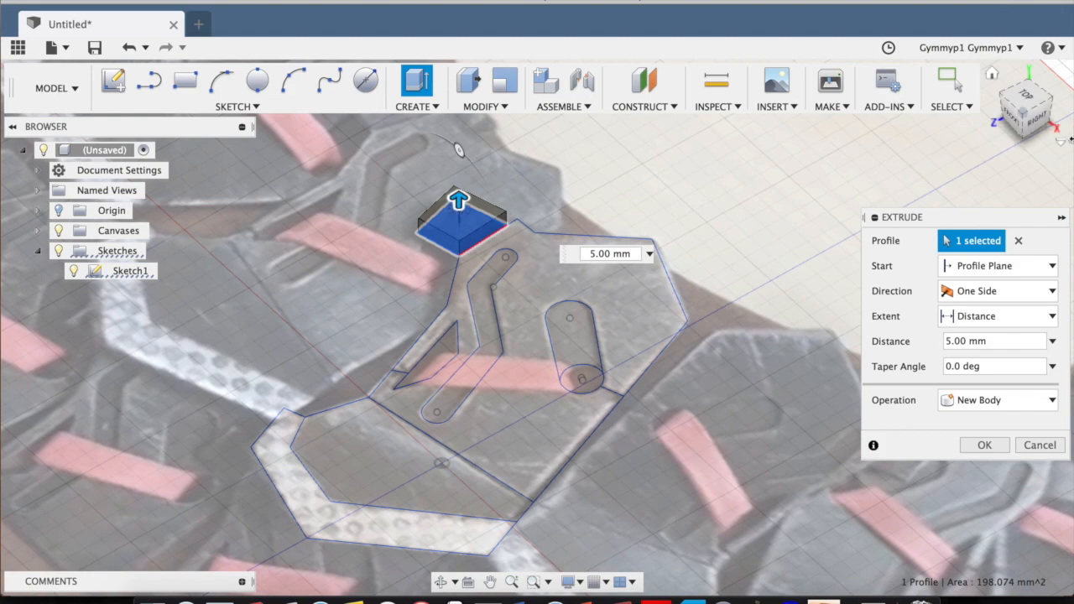
Set the tab's extrusion distance to 2 mm and create it as a new body.
mouse_move(1037, 108)
left_mouse_down()
mouse_move(952, 77)
mouse_move(957, 99)
mouse_move(1023, 106)
left_mouse_up()
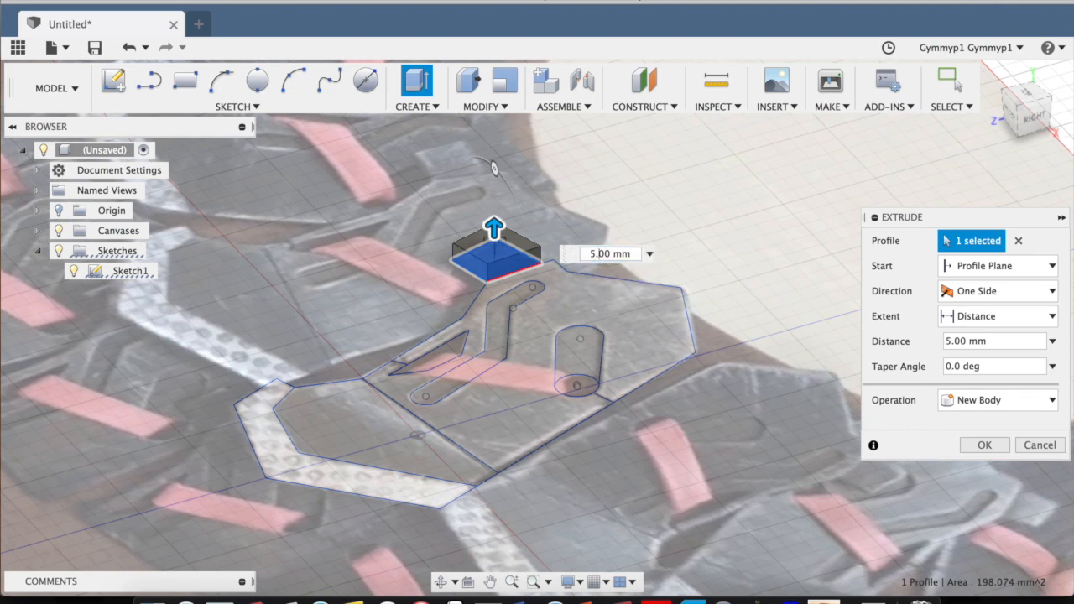
key("BackSpace")
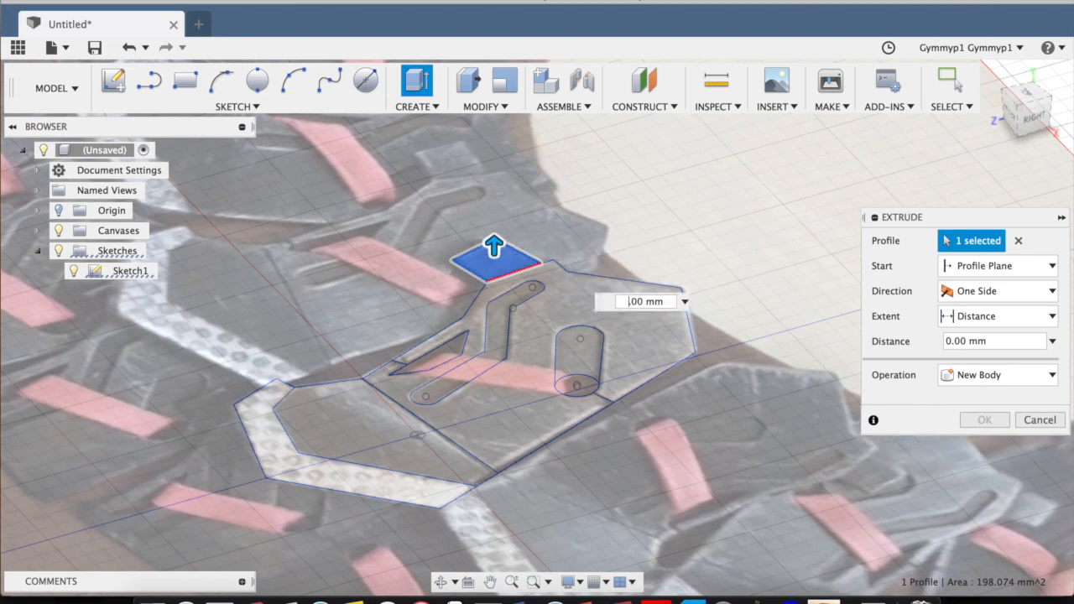
key("Return")
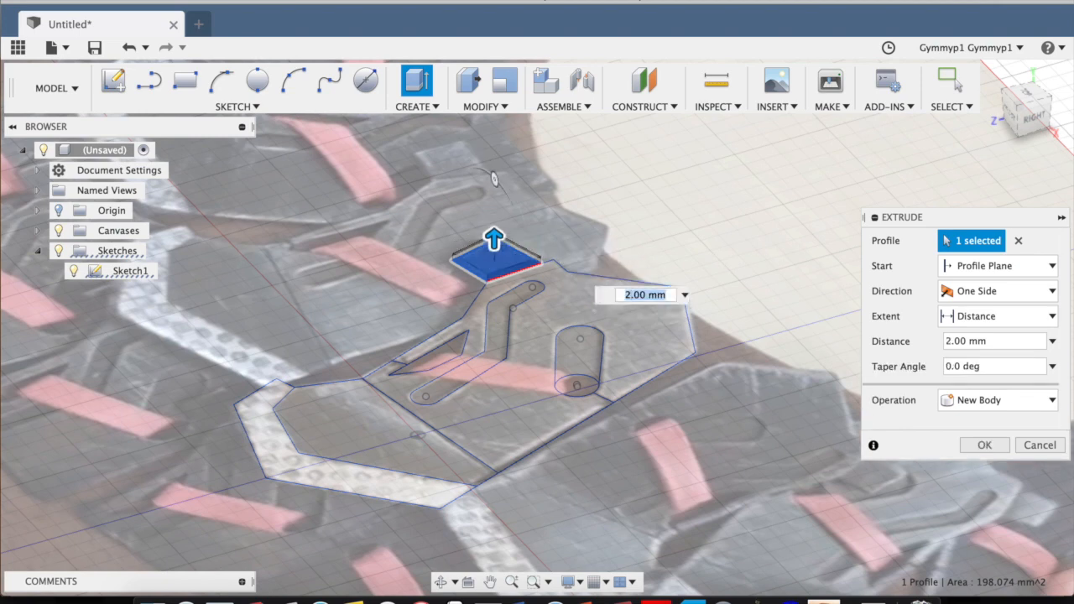
left_click(1023, 91)
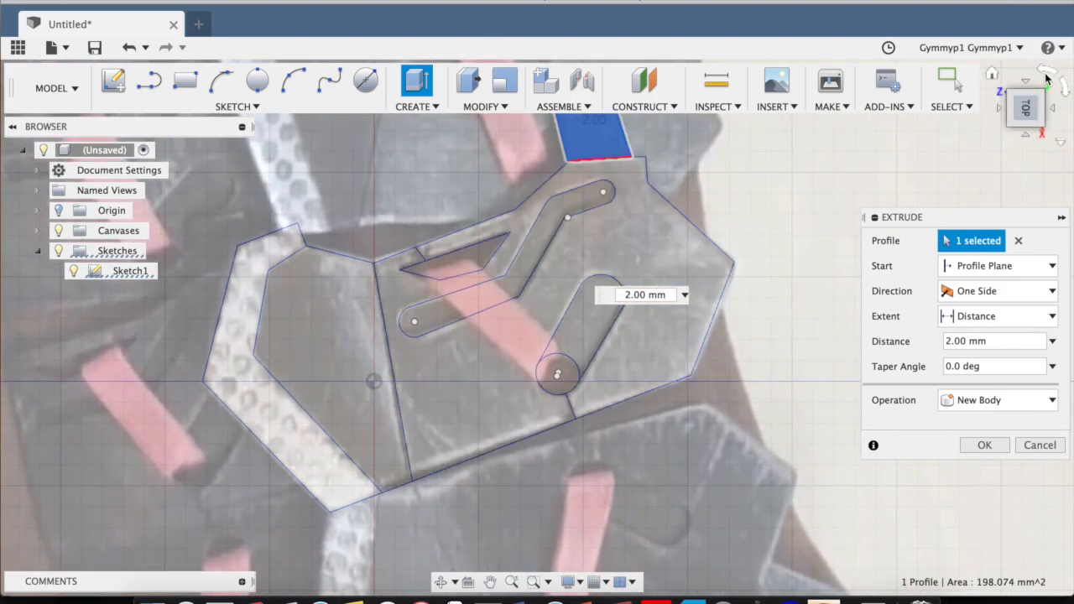
left_click(1047, 81)
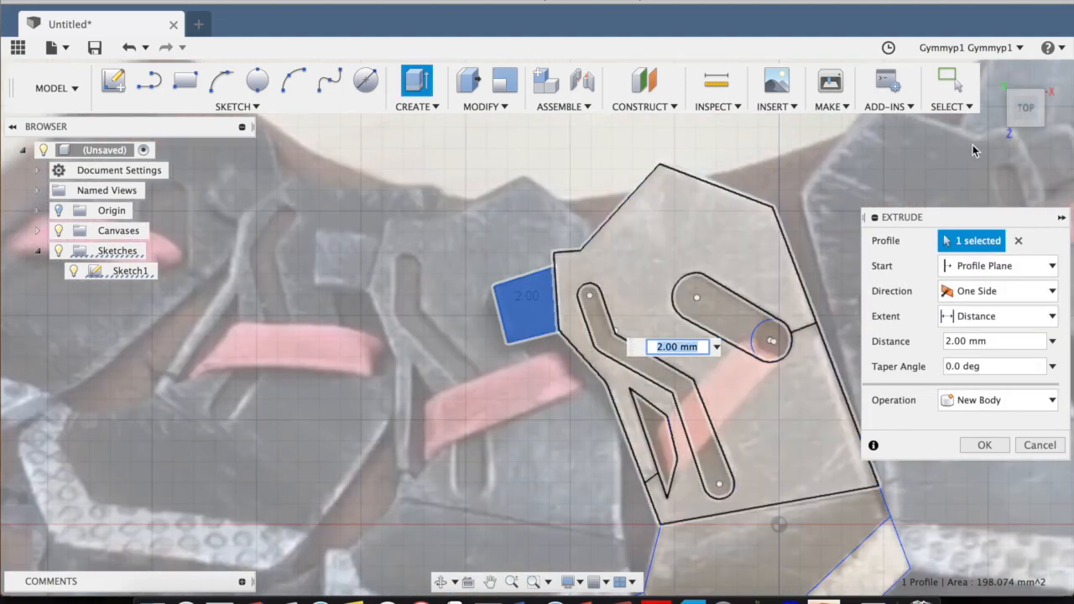
mouse_move(1026, 118)
left_mouse_down()
mouse_move(921, 95)
mouse_move(897, 70)
left_mouse_up()
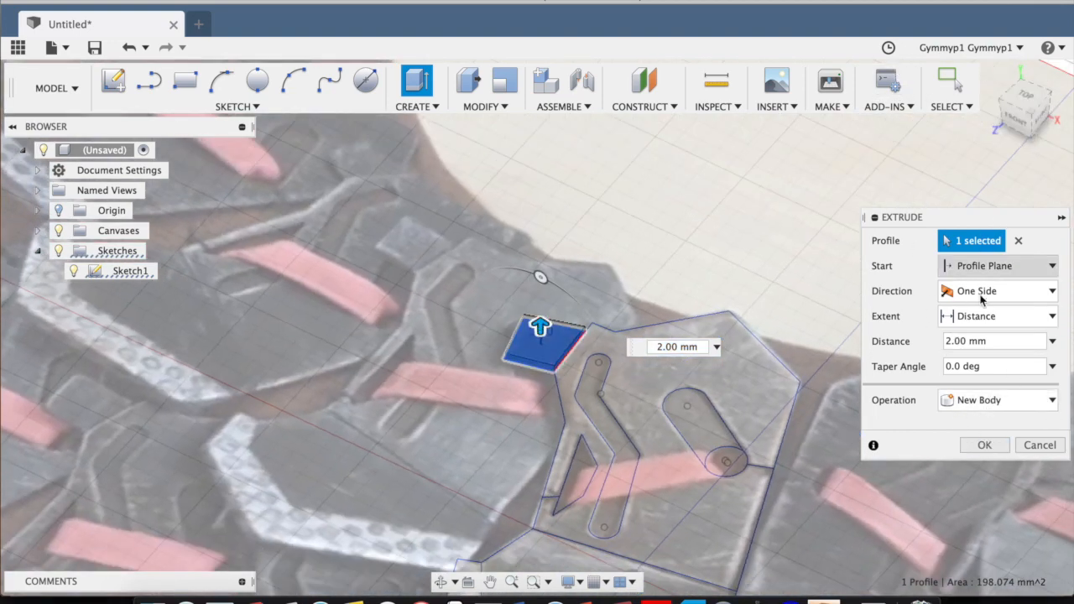
left_click(981, 446)
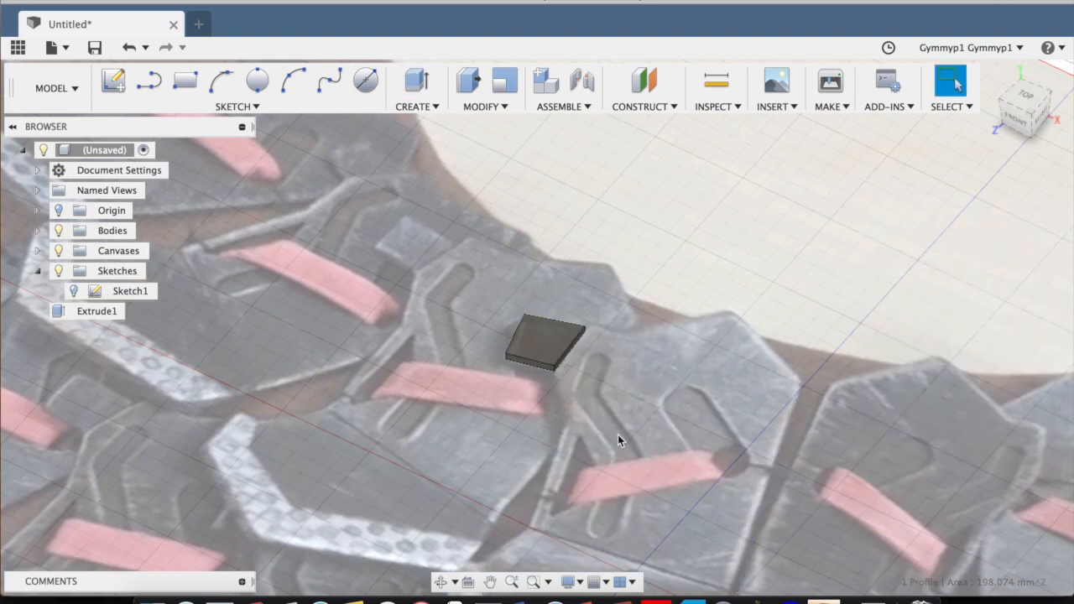
Make the hidden Sketch1 visible again and reopen it for editing.
middle_click_drag(922, 380, 765, 265)
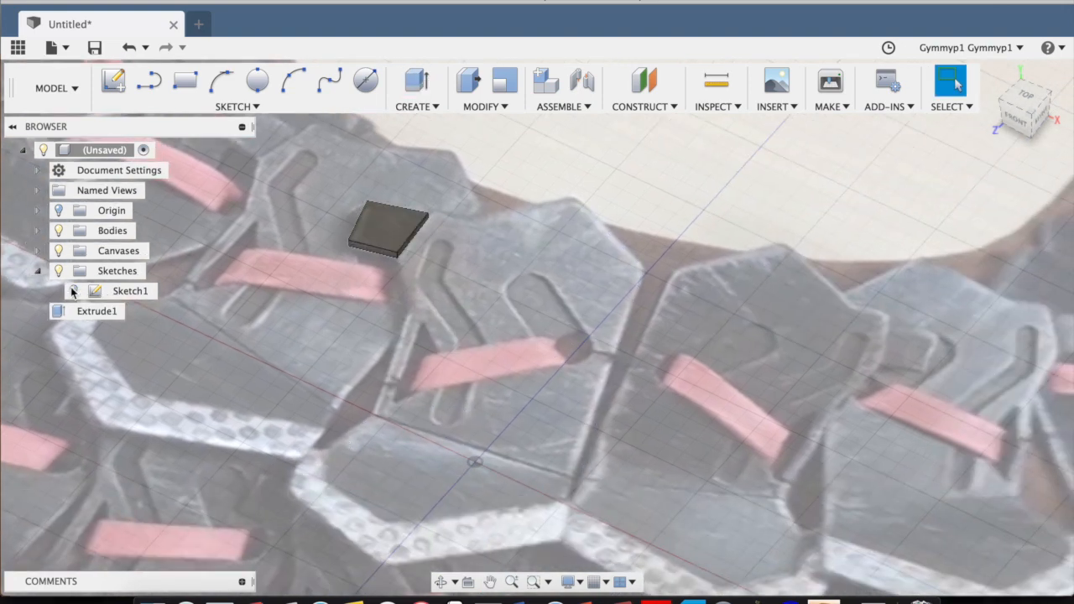
left_click(73, 291)
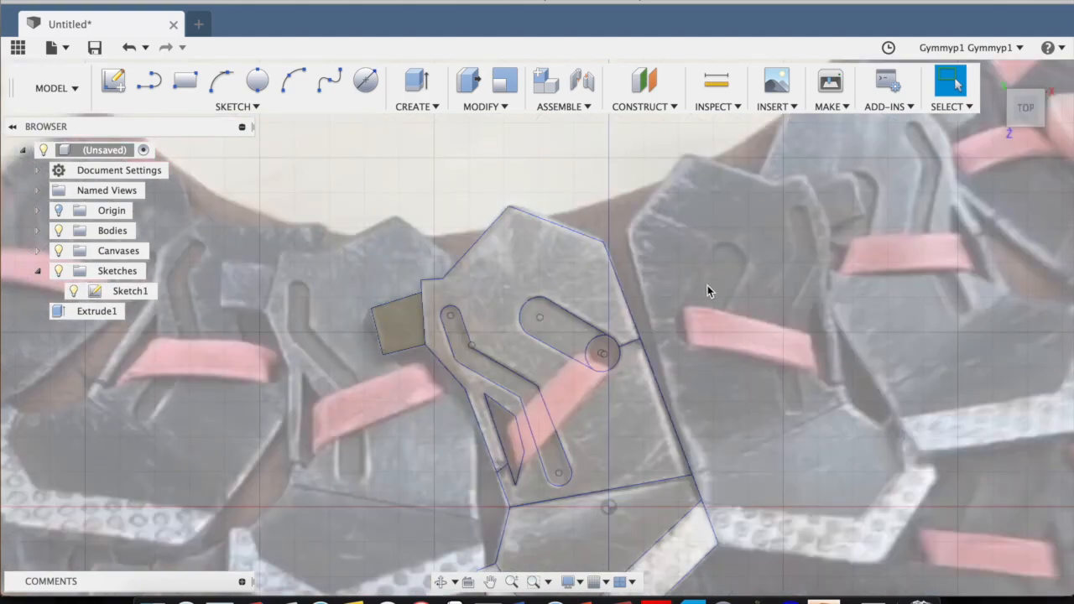
middle_click_drag(708, 290, 748, 254)
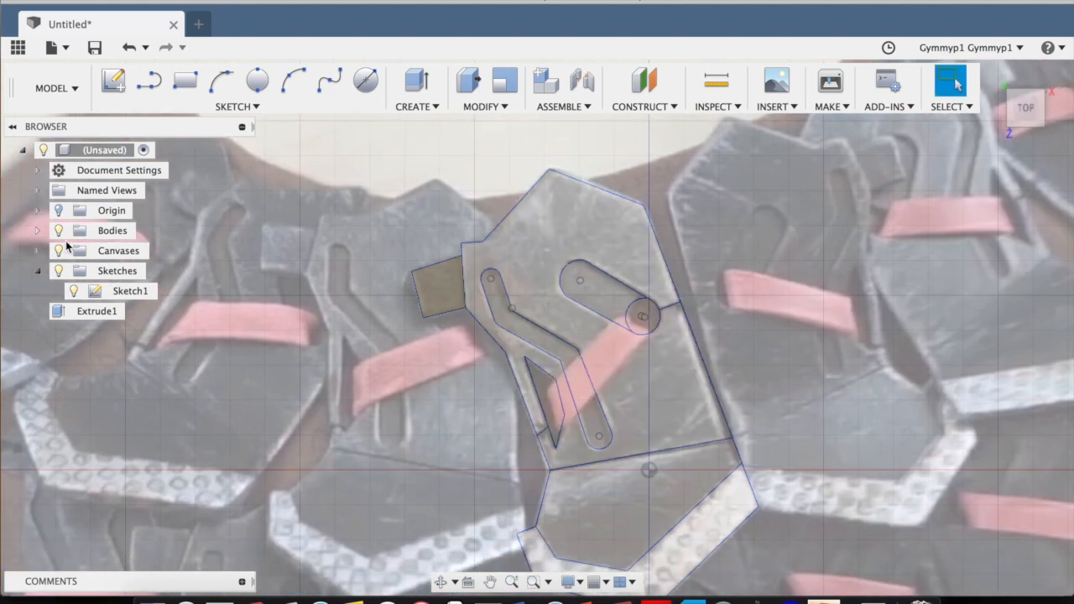
left_click(113, 80)
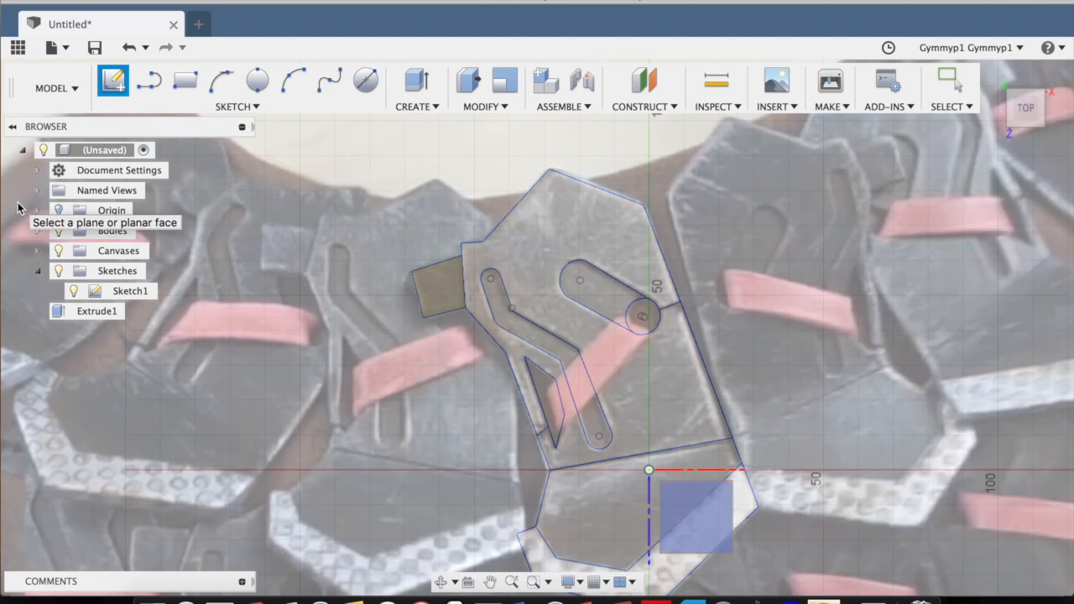
key("Escape")
right_click(109, 293)
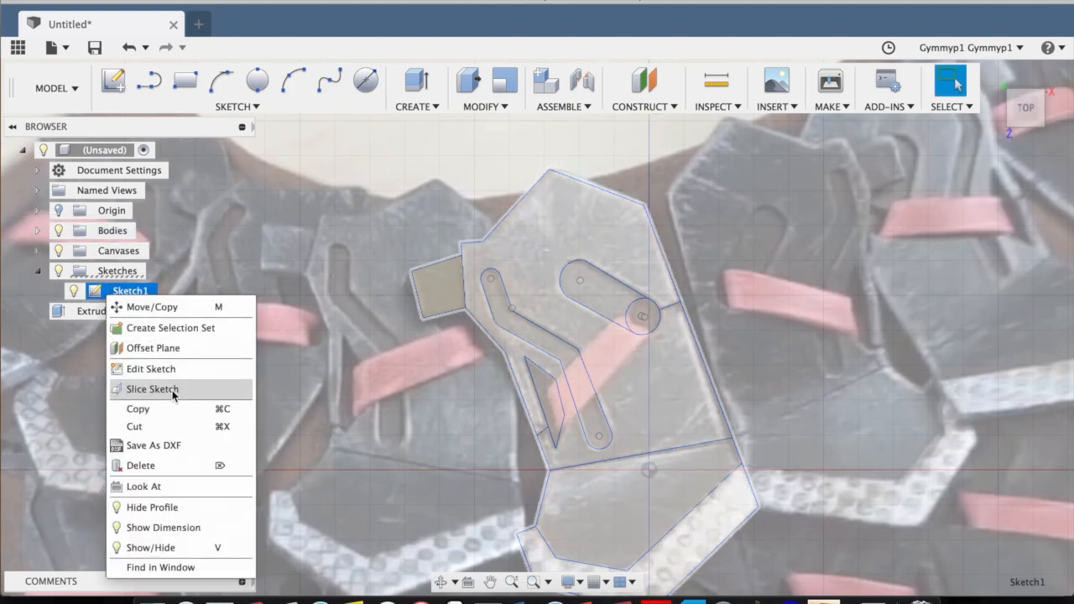
left_click(187, 371)
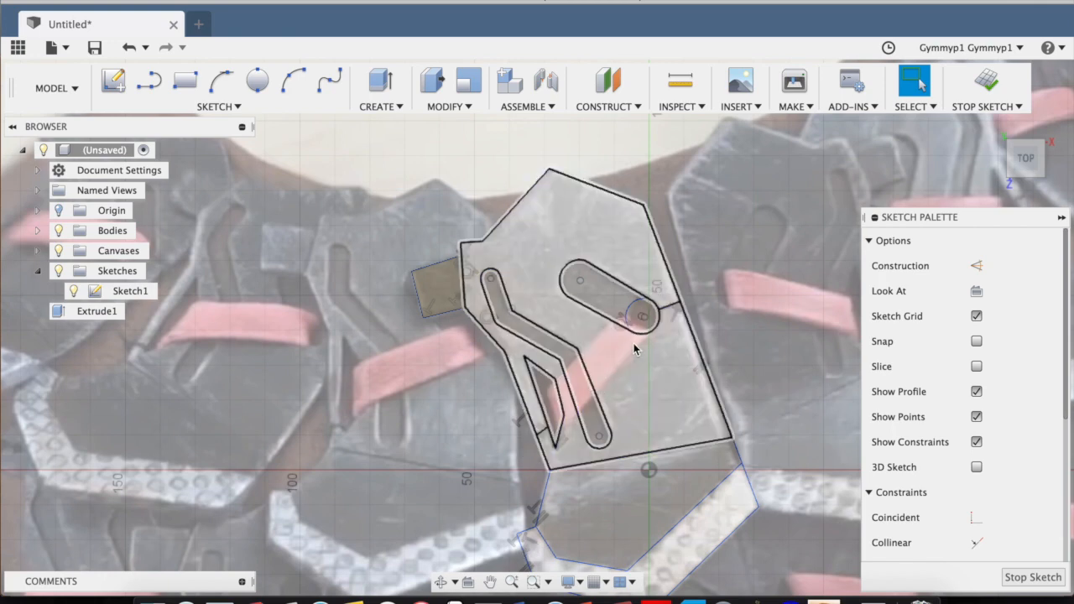
Draw a short line from the triangular cutout's lower corner to the bent slot's near edge, along the red strap's border.
scroll(656, 310, "up", 2)
scroll(638, 313, "up", 4)
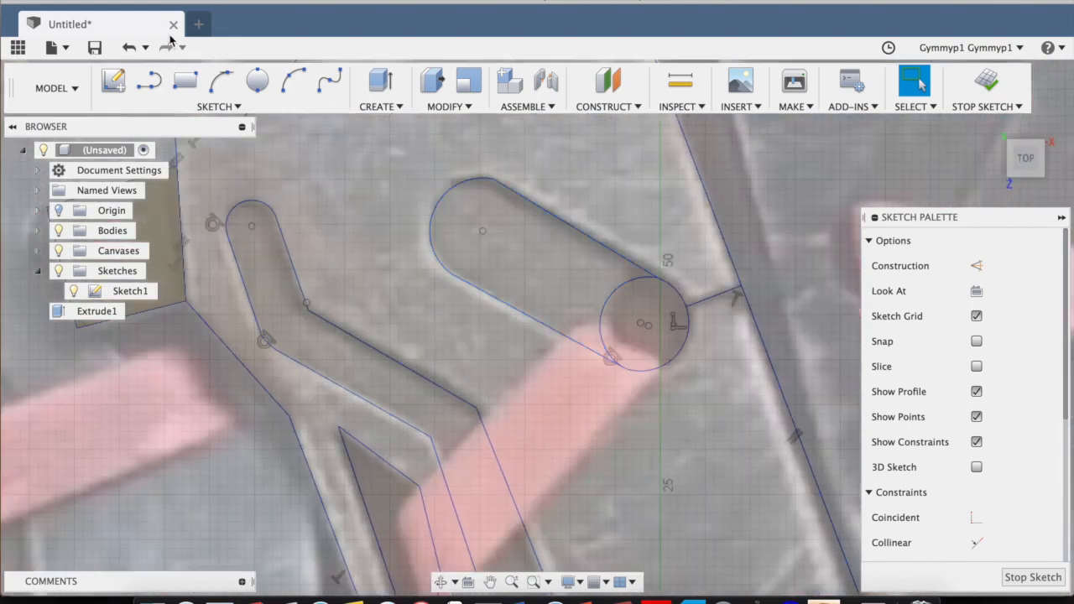
left_click(148, 83)
scroll(486, 249, "down", 5)
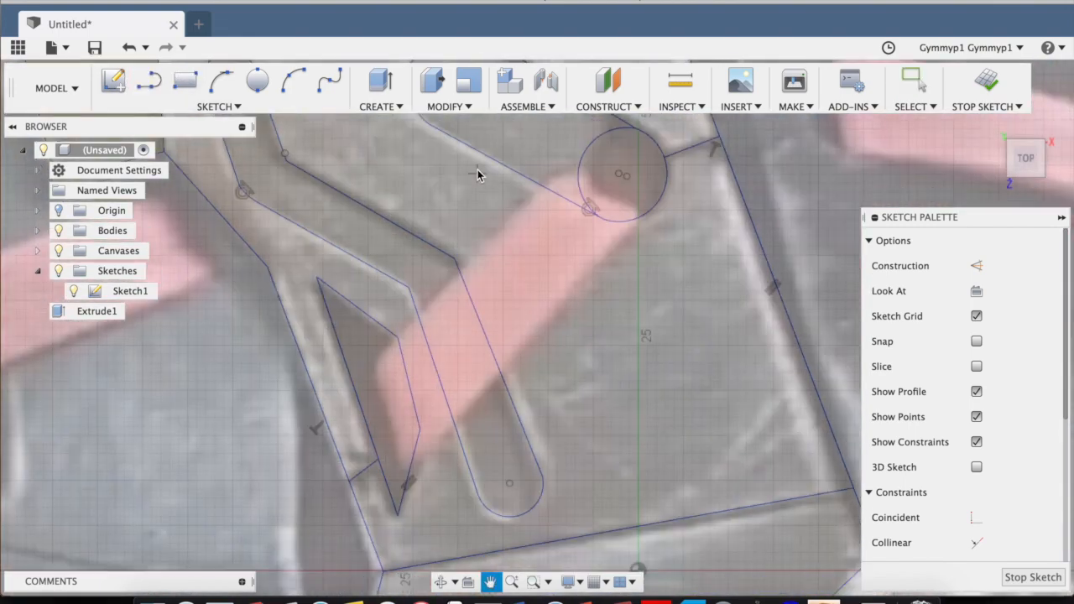
left_click(419, 420)
double_click(447, 397)
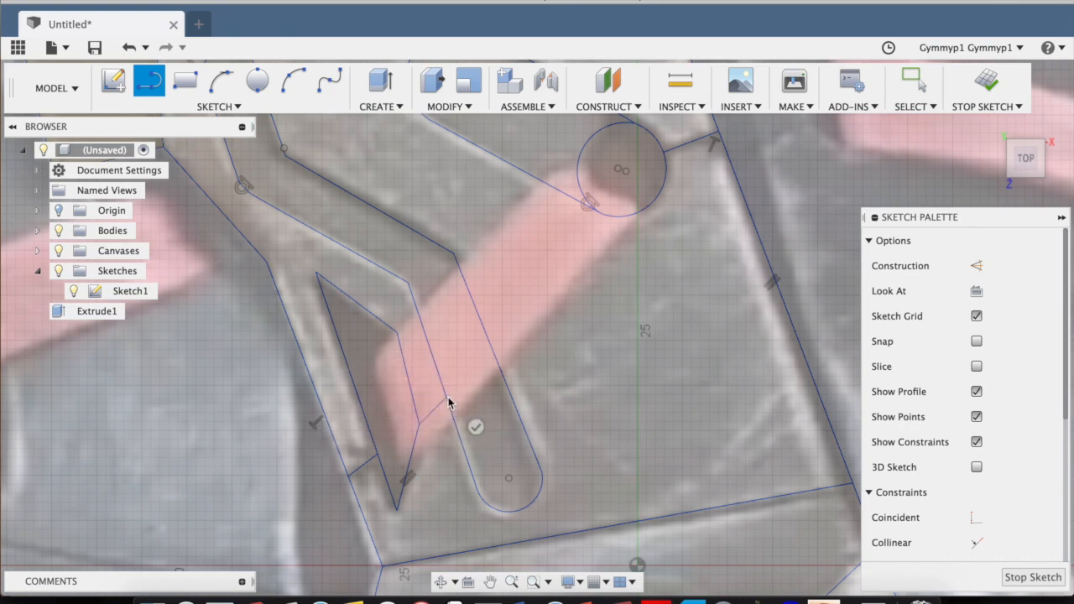
key("Escape")
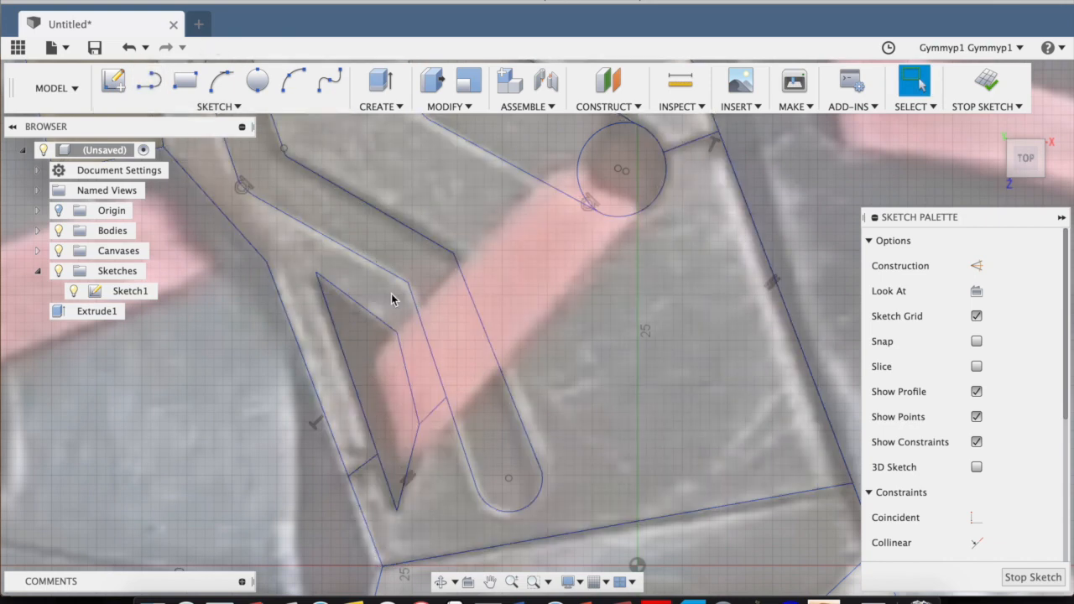
Draw a line about 18.5 mm long from the straight slot's round end to the bent slot along the strap's border, and finish the sketch.
key("l")
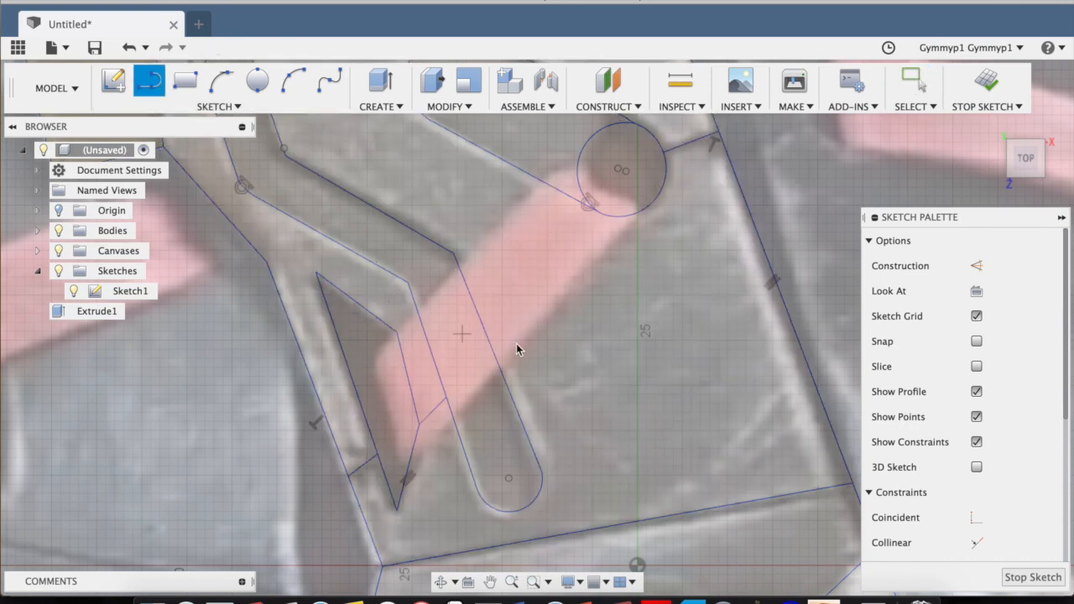
left_click(601, 215)
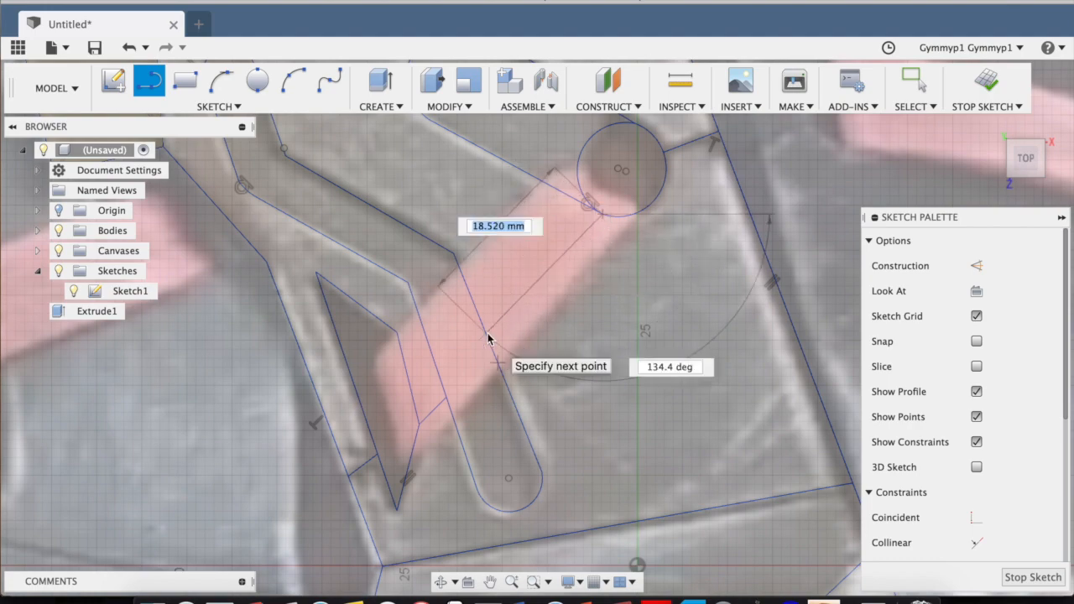
left_click(488, 337)
key("Escape")
scroll(597, 274, "down", 3)
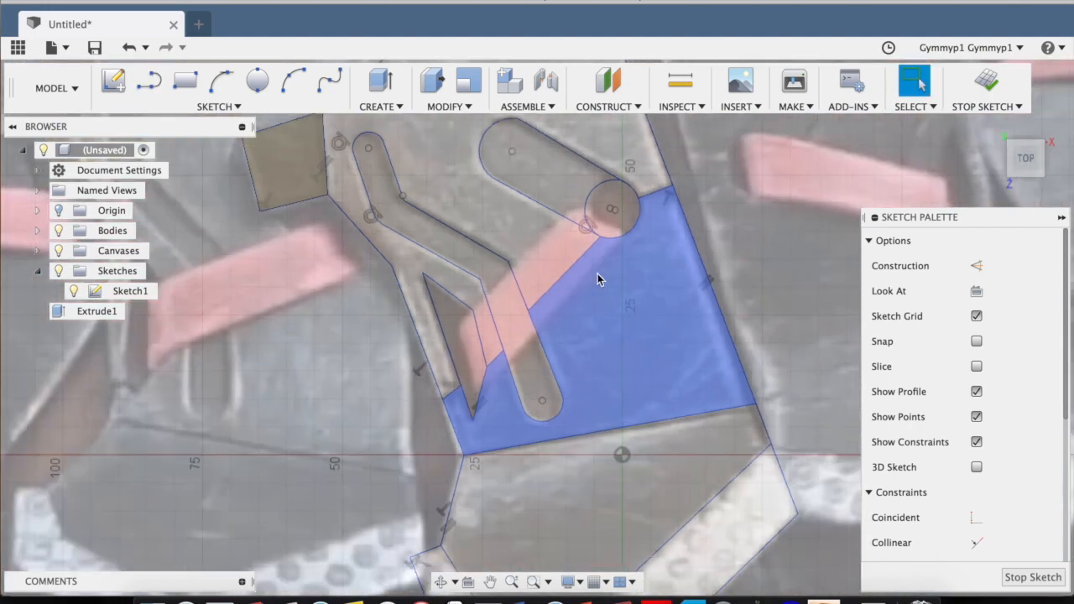
scroll(598, 277, "down", 4)
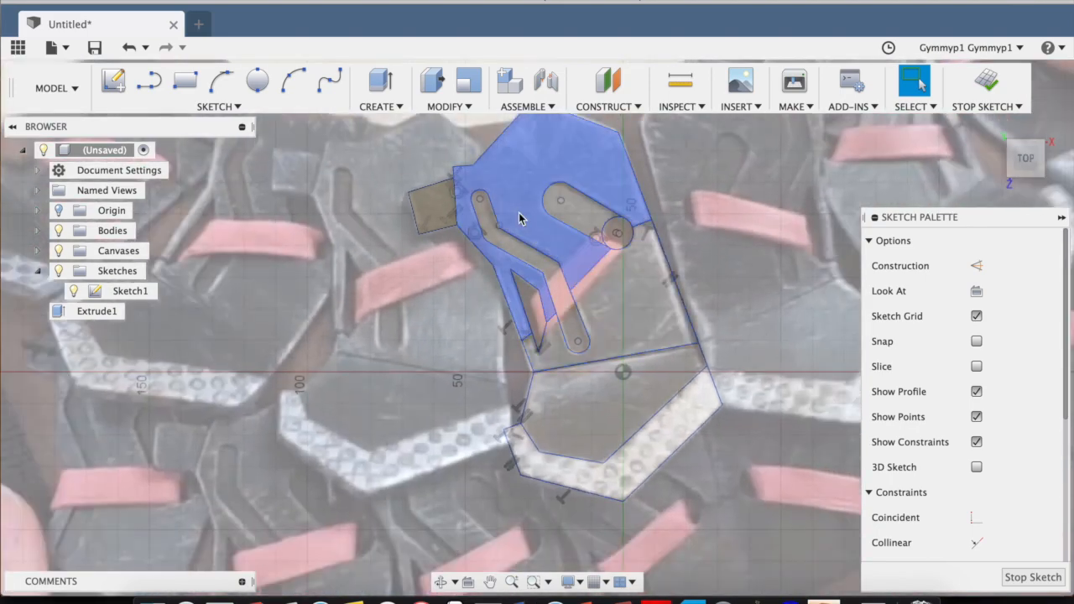
left_click(987, 81)
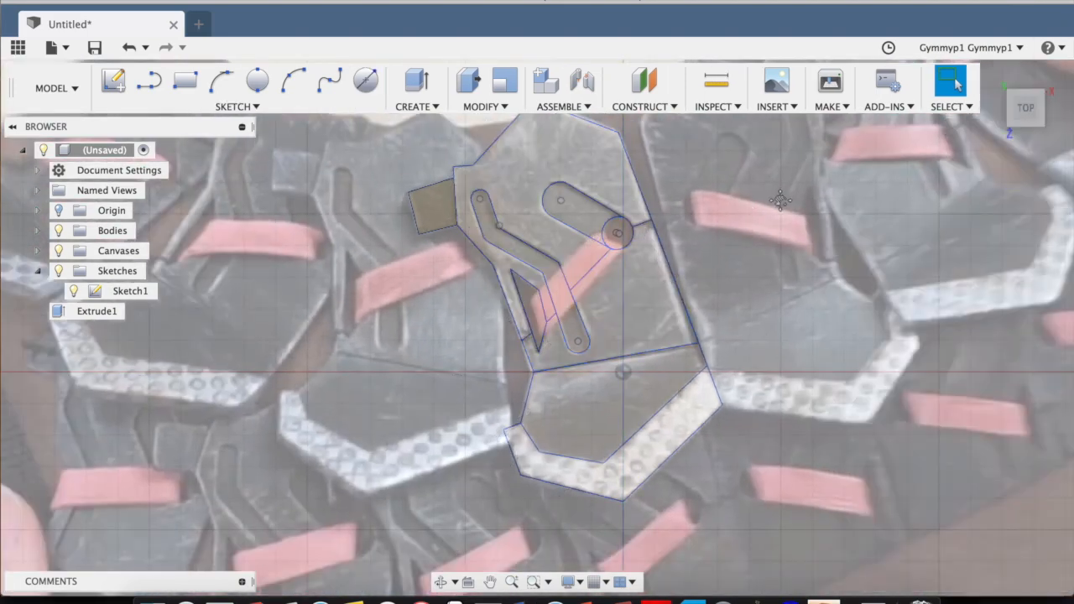
Extrude the upper plate profile surrounding the slots and triangular cutout 3 mm, joining it to the tab.
scroll(596, 259, "up", 4)
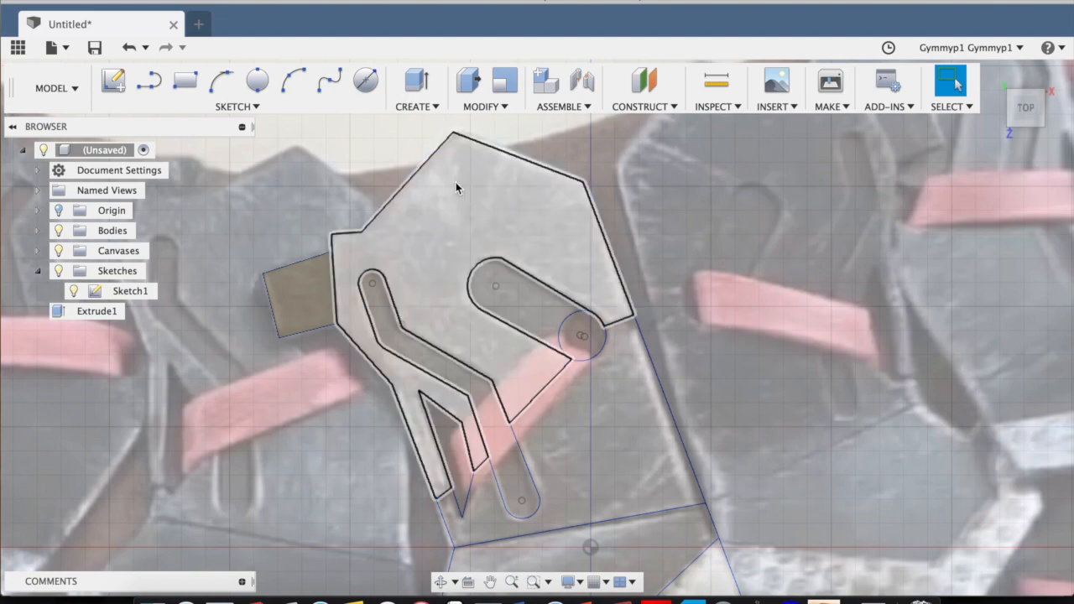
left_click(449, 204)
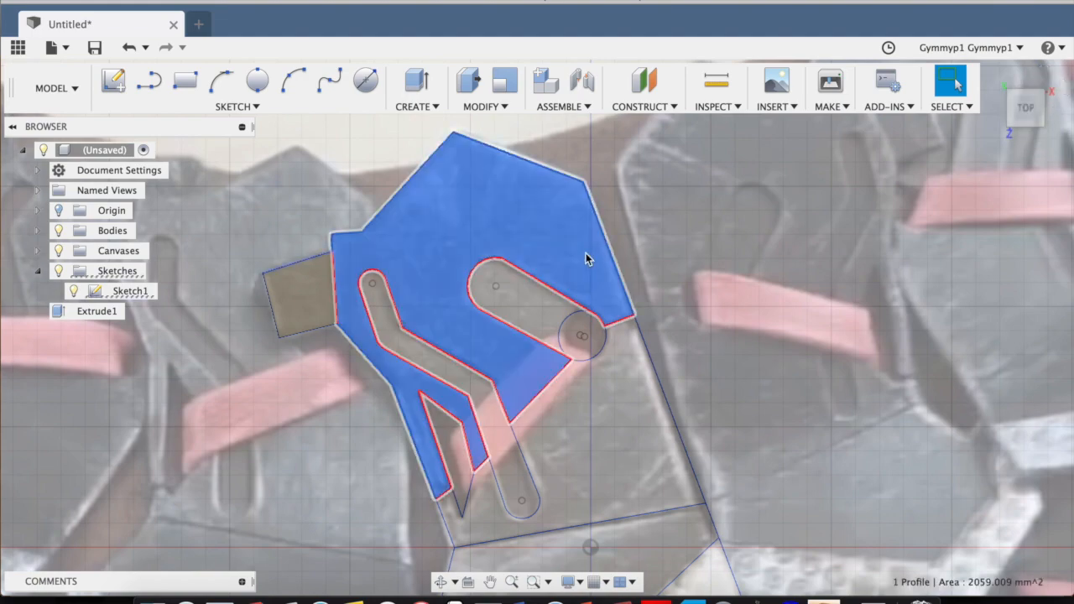
key("e")
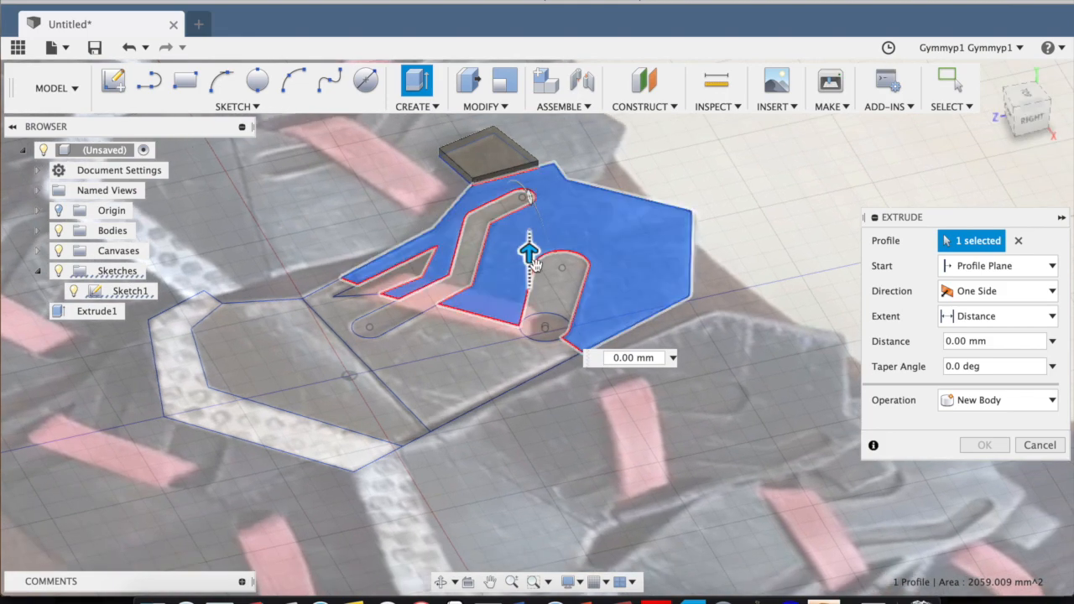
mouse_move(530, 252)
left_mouse_down()
mouse_move(529, 211)
mouse_move(529, 234)
left_mouse_up()
middle_click_drag(618, 208, 703, 305)
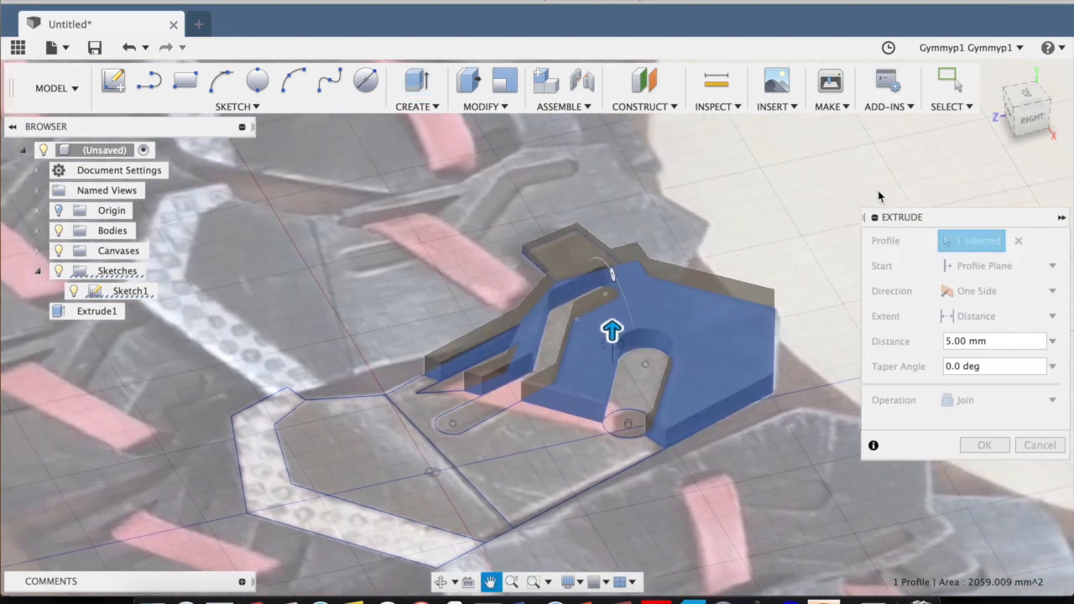
mouse_move(1027, 130)
left_mouse_down()
mouse_move(1026, 150)
mouse_move(1071, 145)
mouse_move(1059, 123)
left_mouse_up()
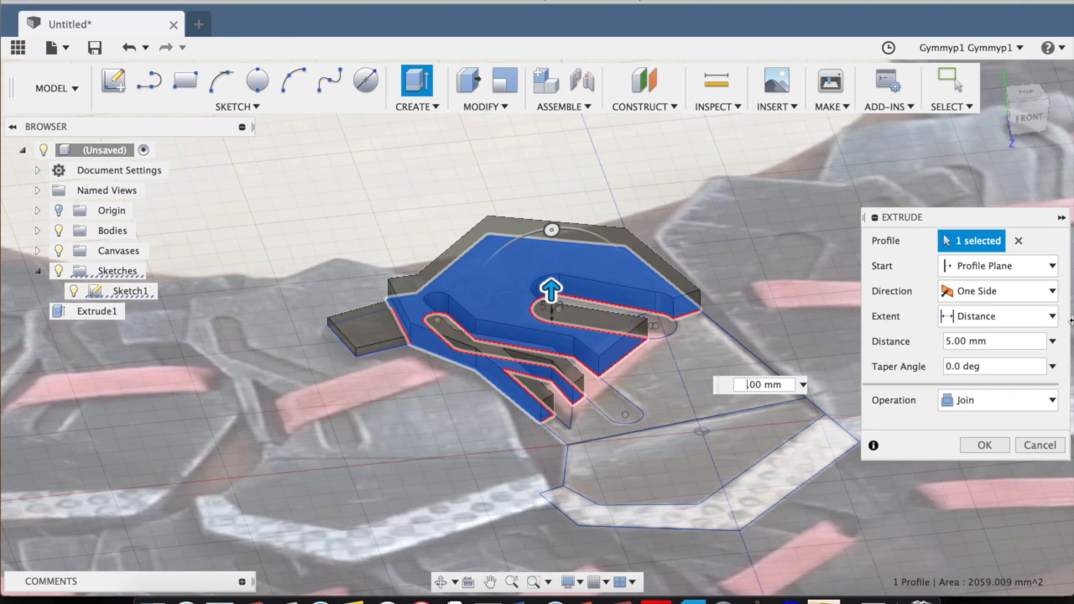
key("BackSpace")
type("3.")
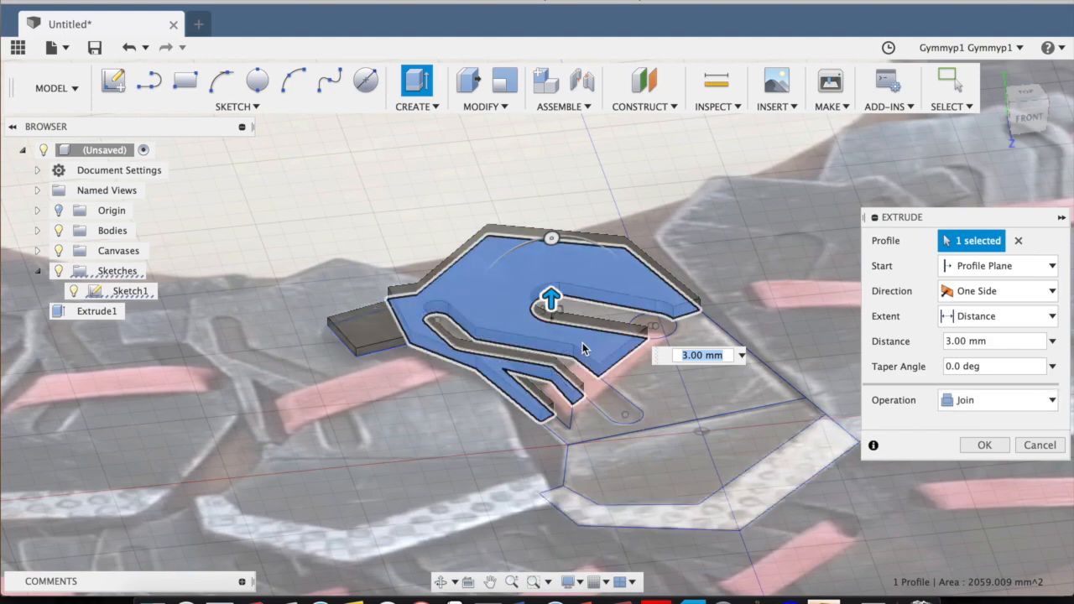
left_click(982, 445)
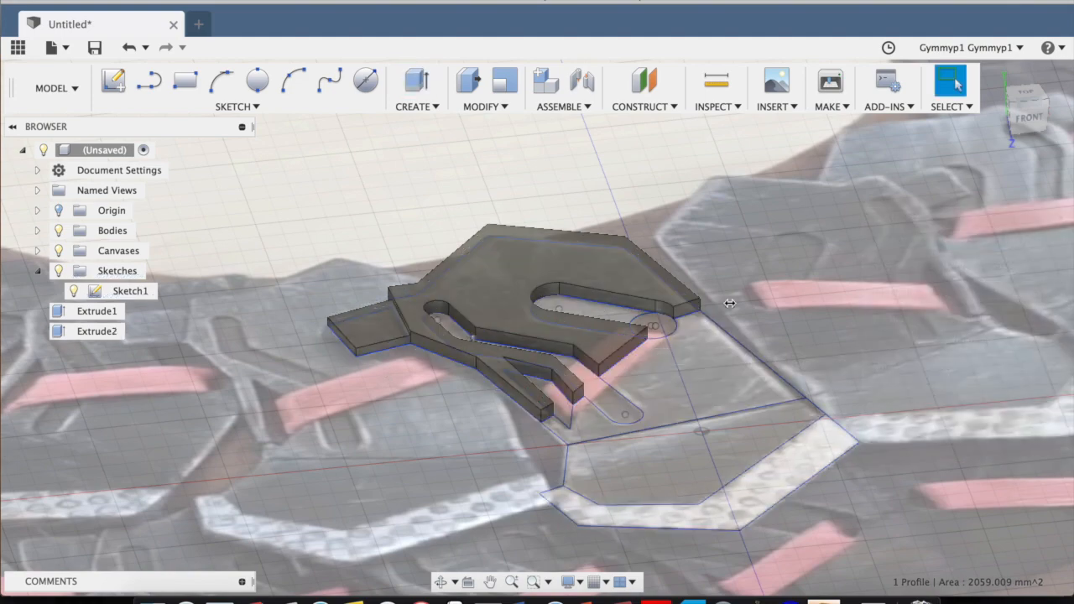
Extrude the two plate profiles below the red strap together by 2 mm, joining them to the upper plate.
left_click_drag(1028, 113, 1013, 141)
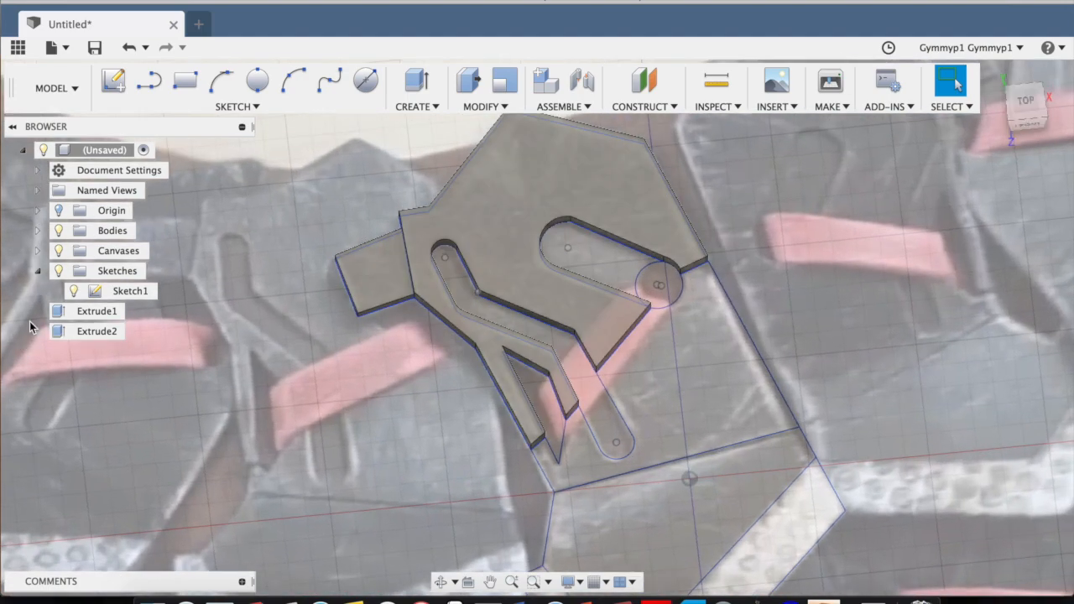
middle_click_drag(723, 393, 553, 277)
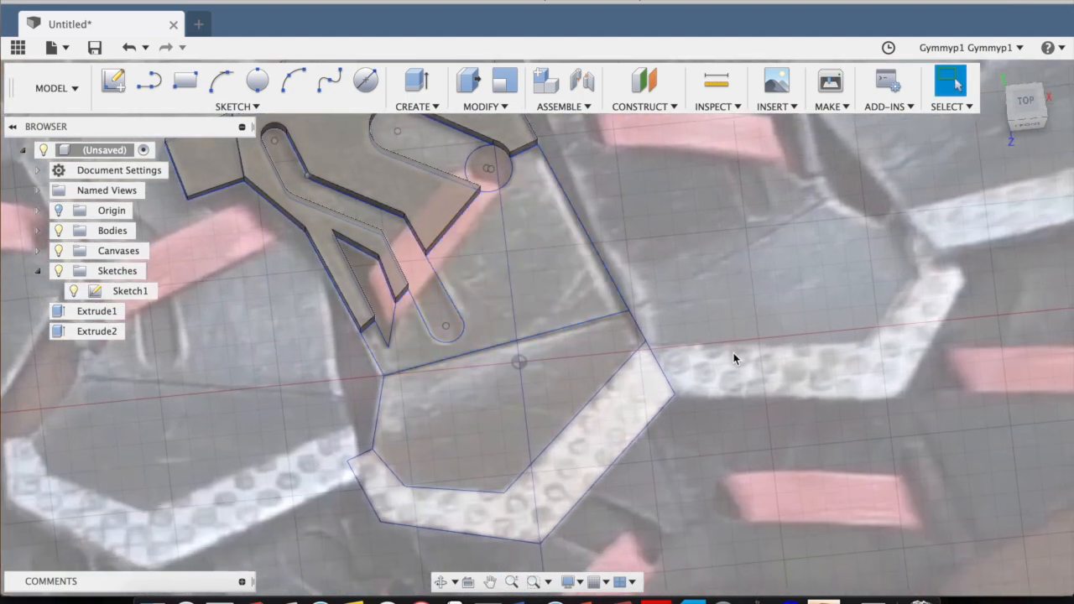
left_click(526, 288)
left_click(501, 410, "shift")
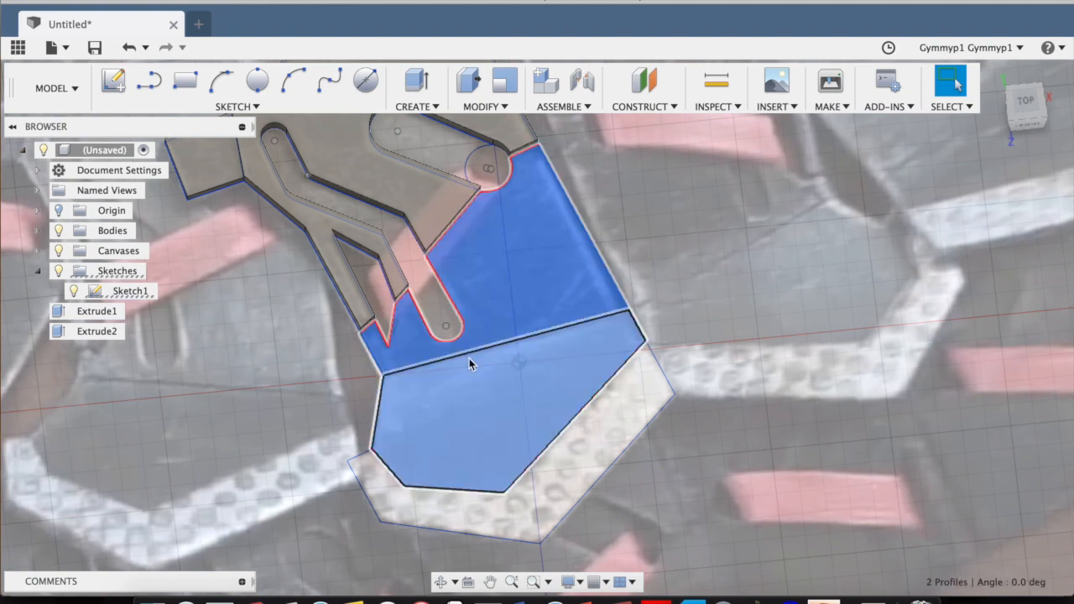
key("e")
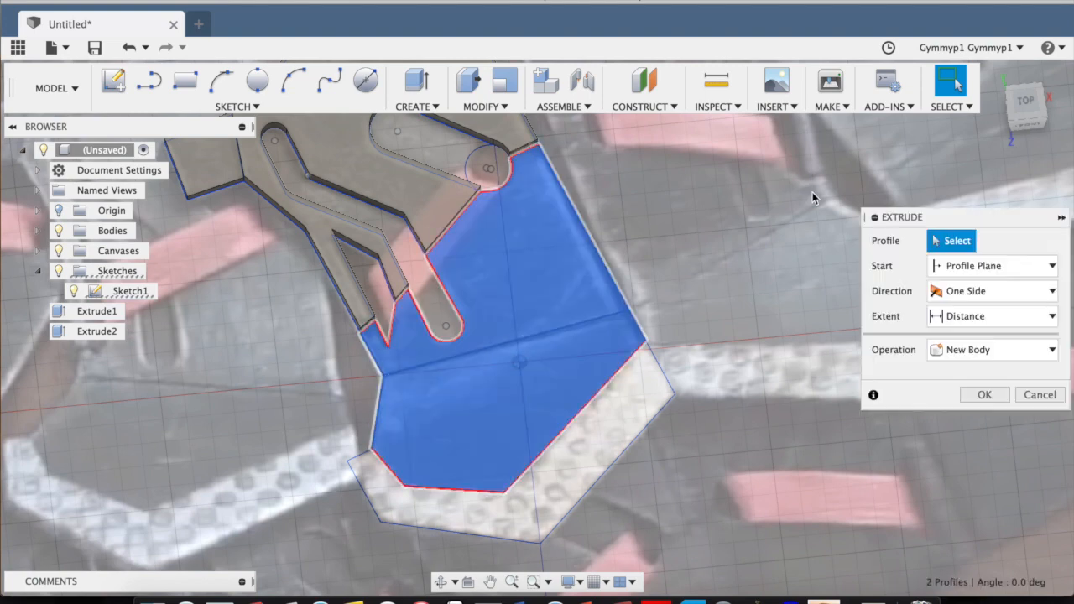
left_click_drag(1031, 107, 947, 85)
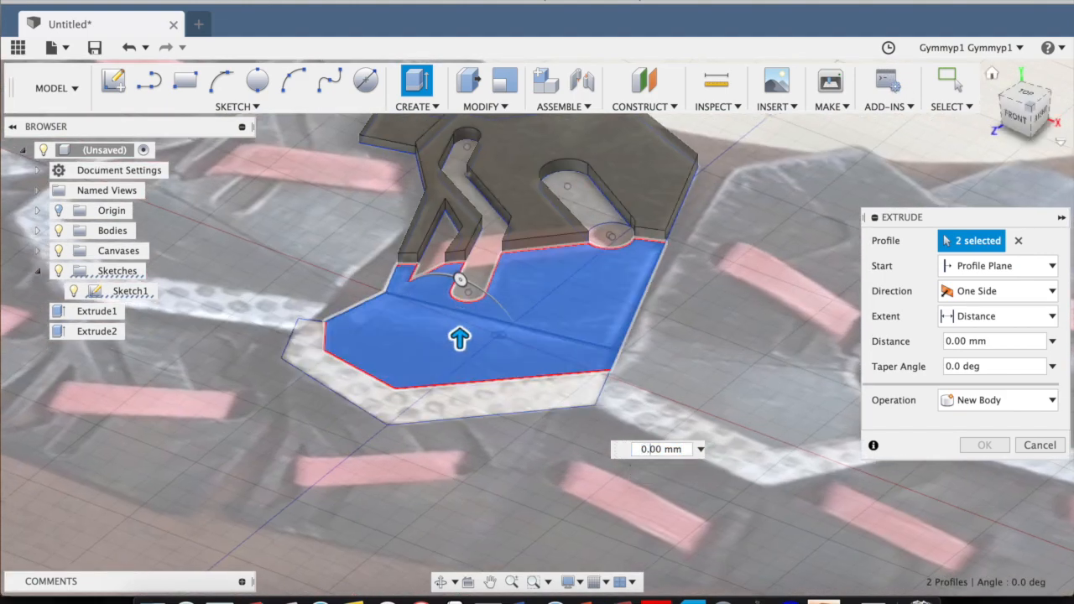
type("2.5")
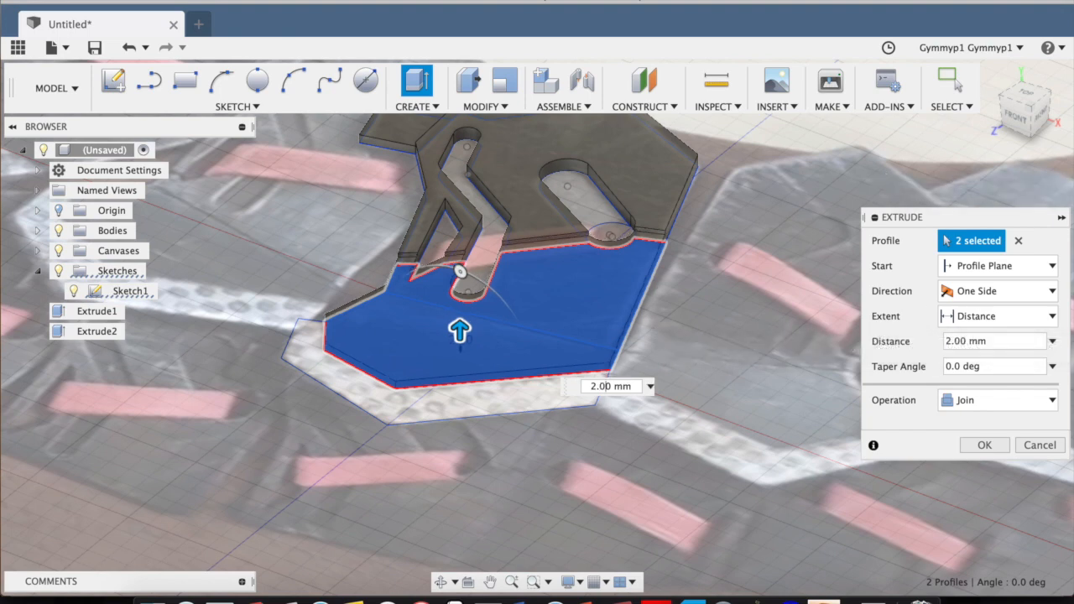
left_click(998, 445)
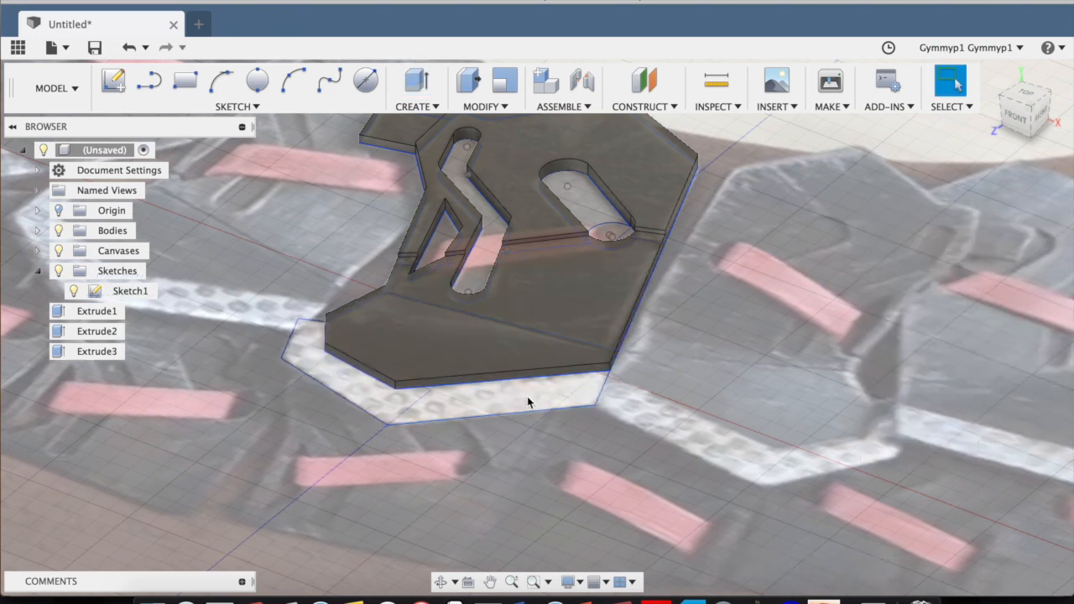
Extrude the white dotted border strip along the plate's lower edge 3 mm, joined to the existing body.
key("e")
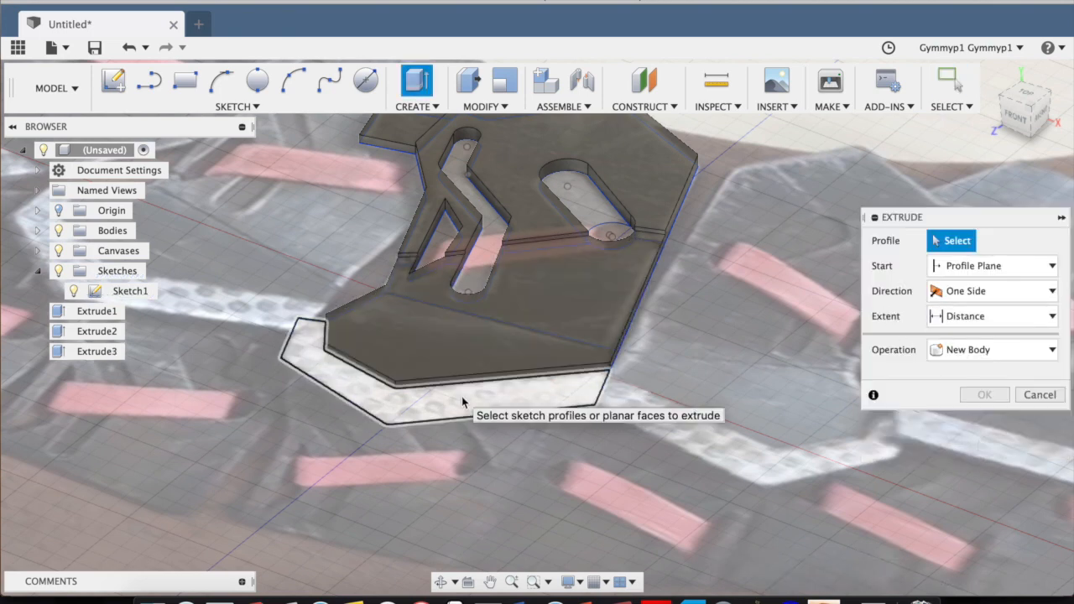
left_click(462, 394)
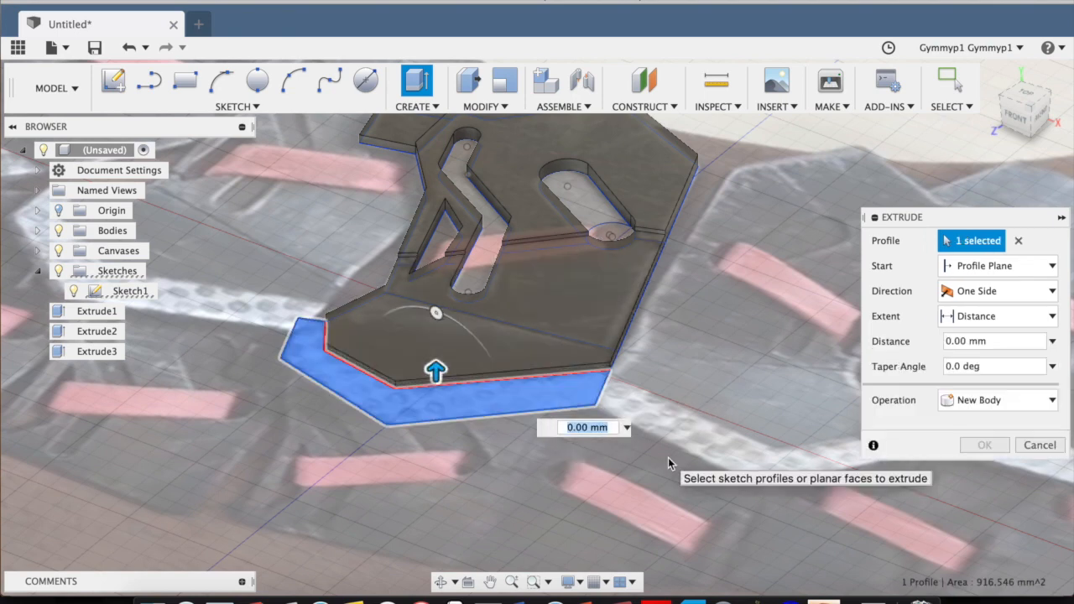
type("3")
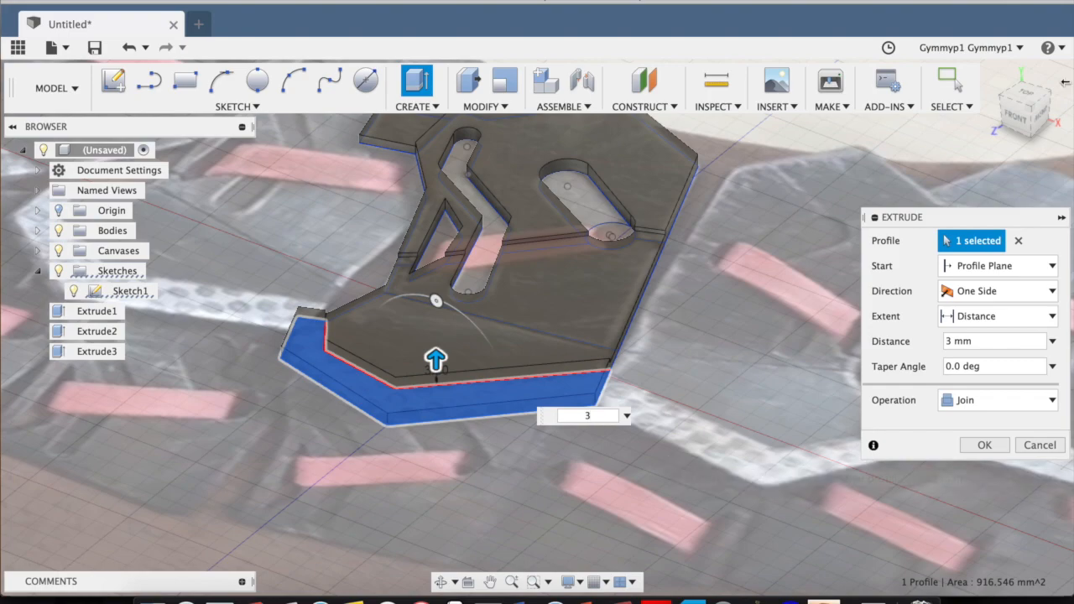
left_click(1041, 118)
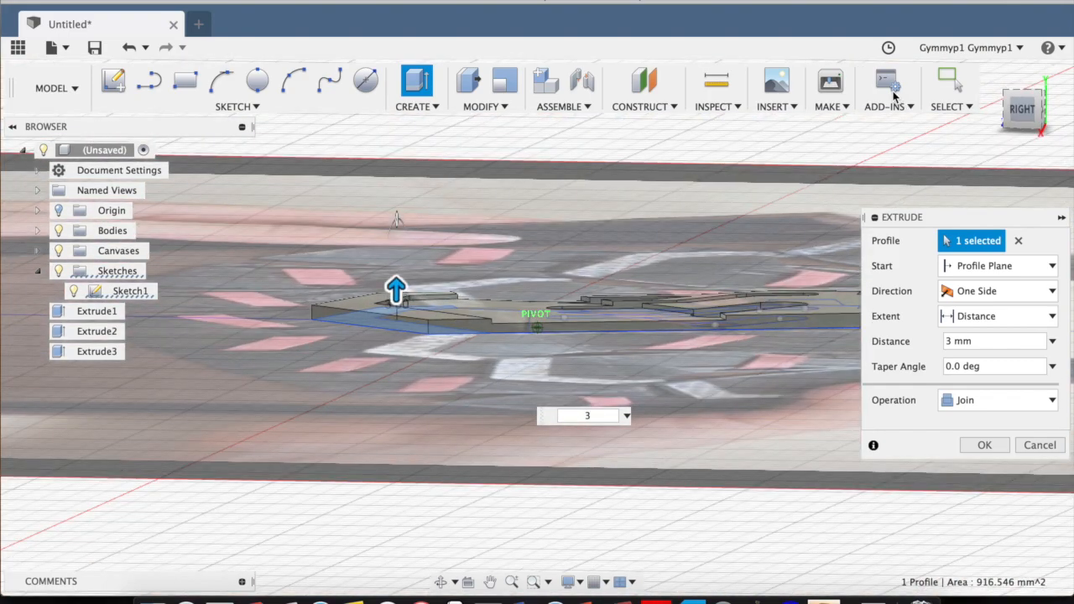
mouse_move(894, 97)
left_mouse_down()
mouse_move(924, 140)
mouse_move(983, 150)
mouse_move(958, 175)
left_mouse_up()
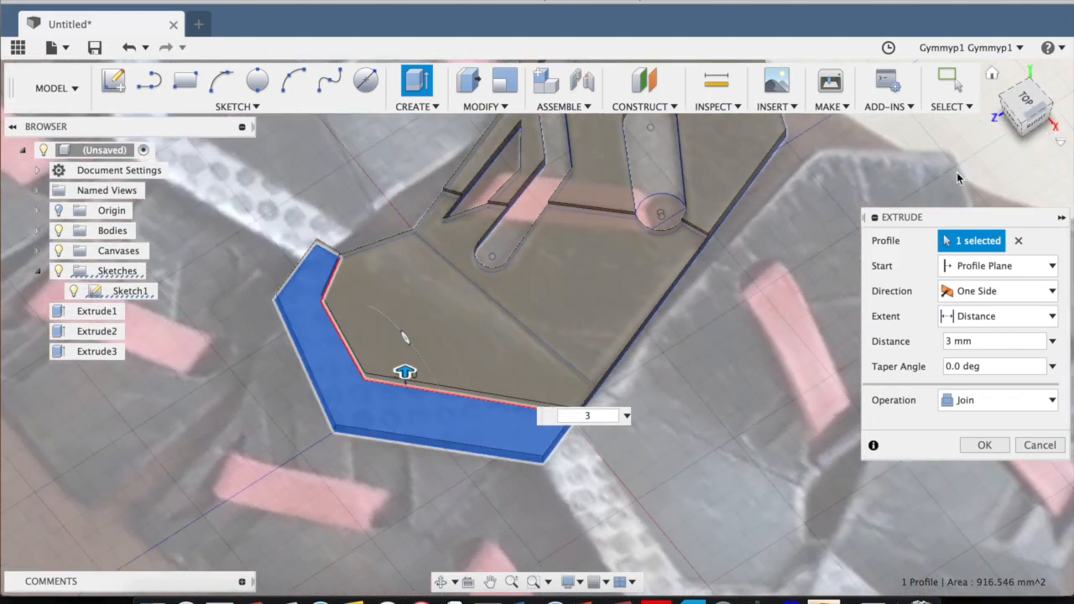
left_click(985, 449)
Extrude the bent slot and the straight slot profiles together by 1.5 mm, joined to the plate as shallower recess floors.
middle_click_drag(873, 210, 839, 334)
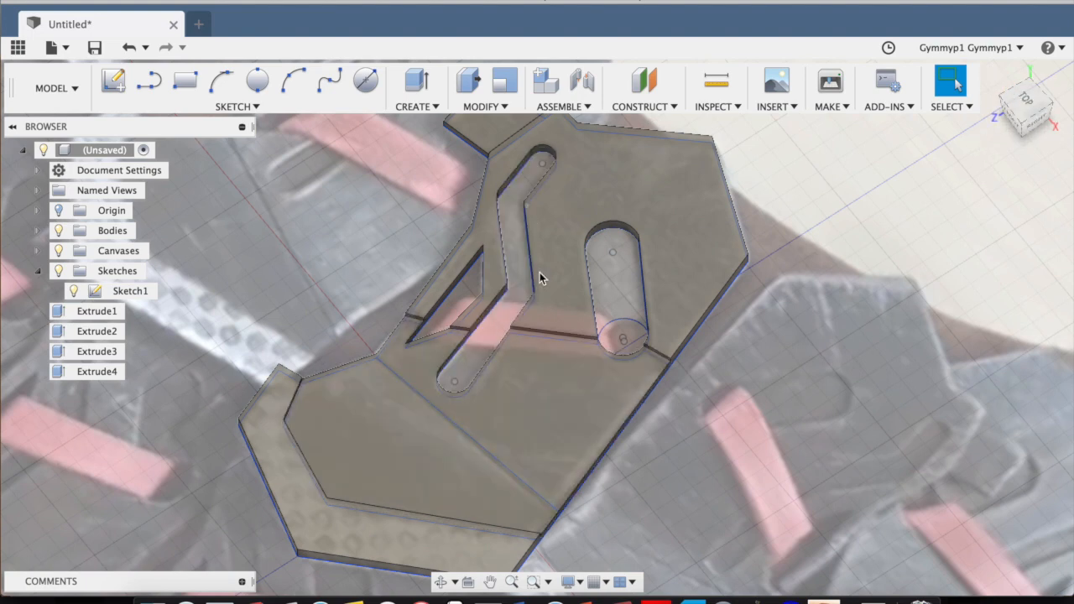
left_click(620, 286)
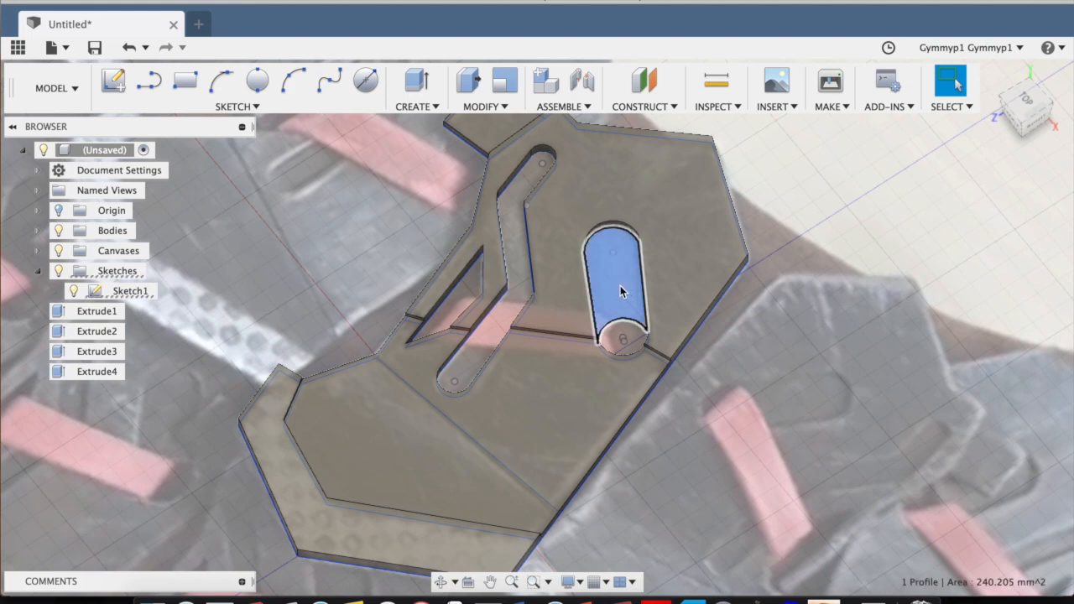
left_click(509, 209, "shift")
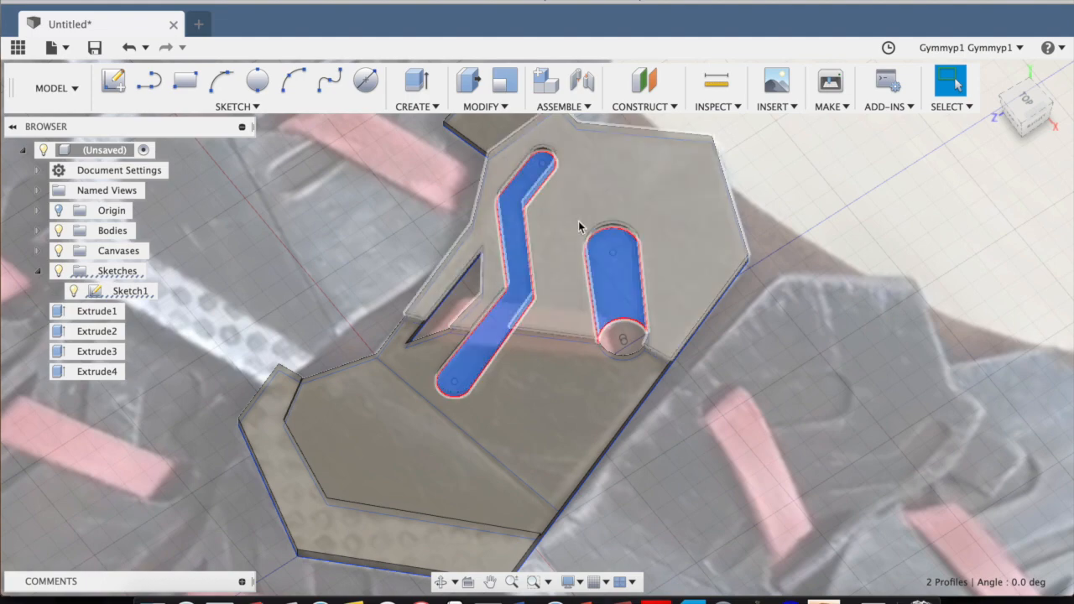
key("e")
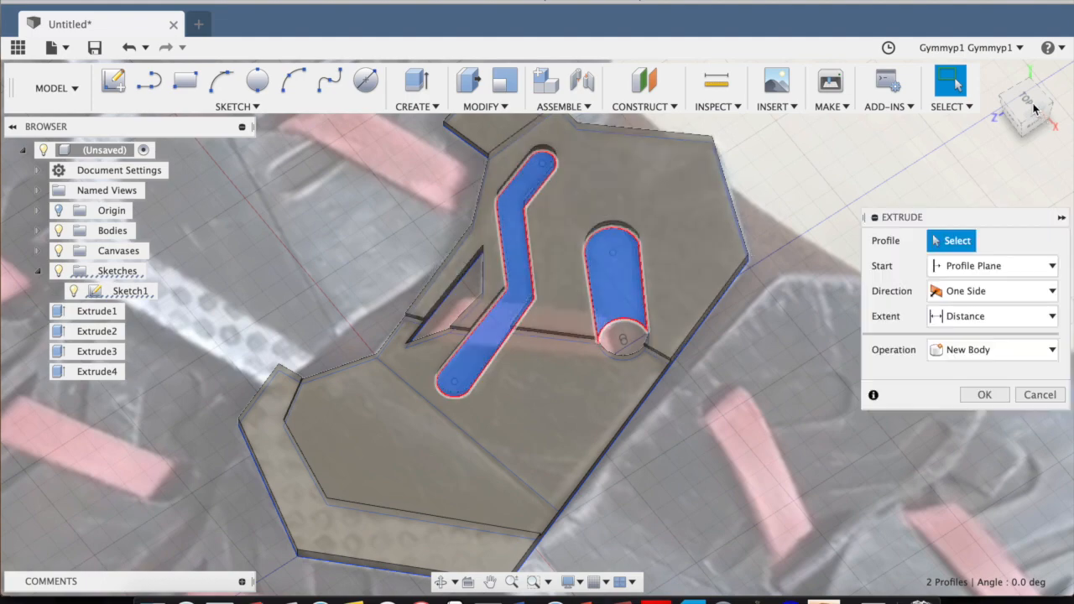
left_click(1034, 108)
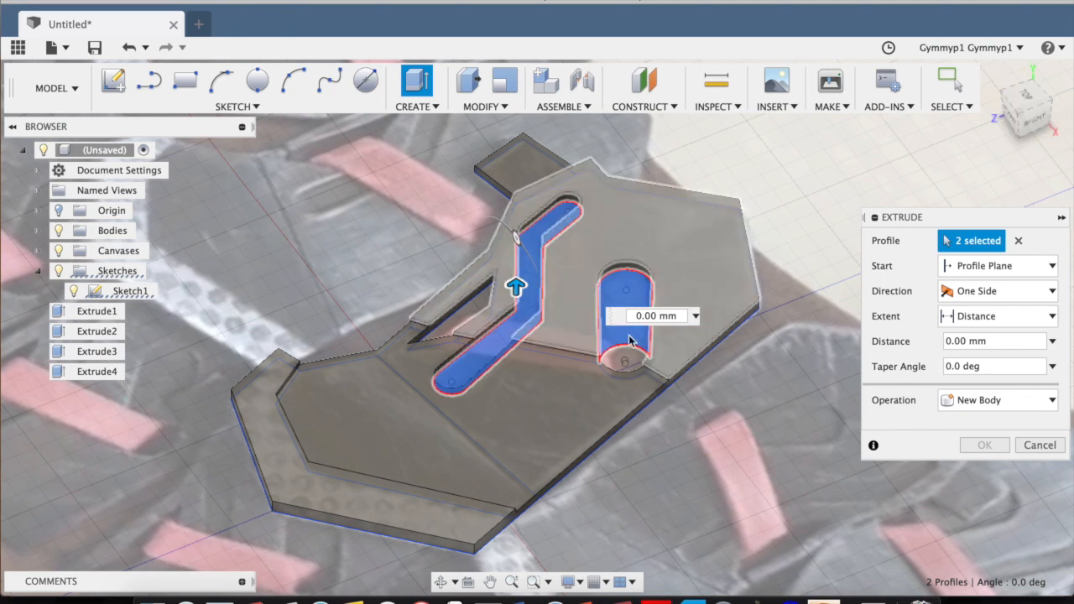
left_click(644, 315)
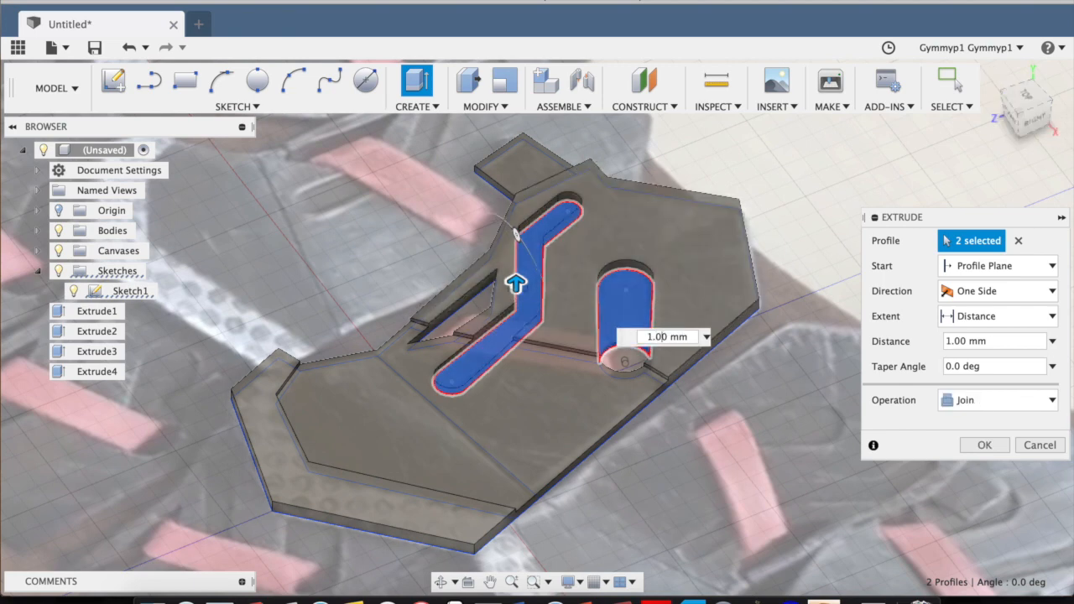
key("Return")
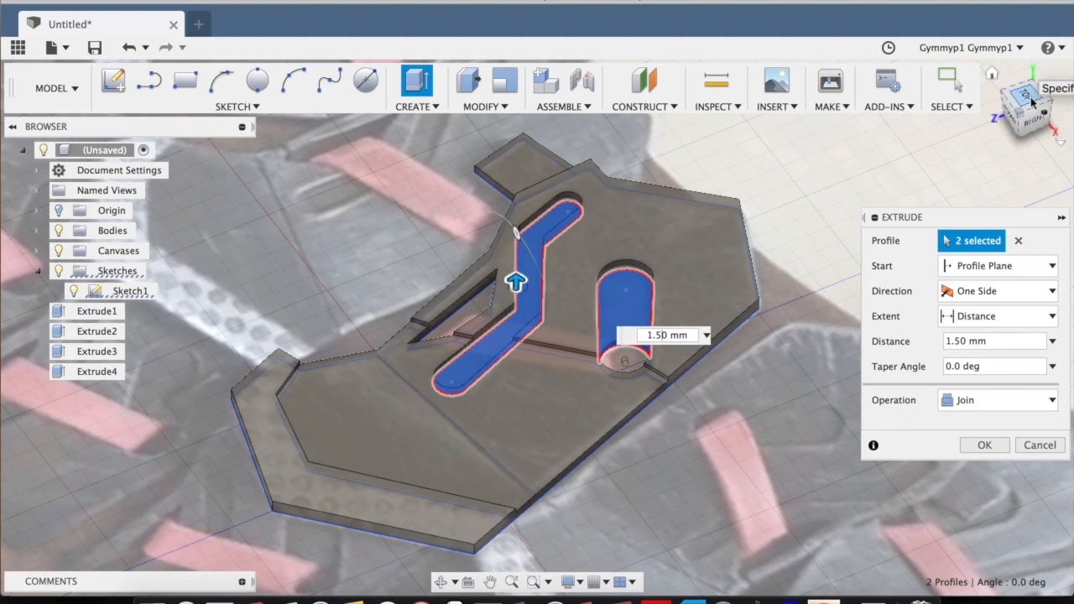
left_click_drag(1025, 107, 1007, 87)
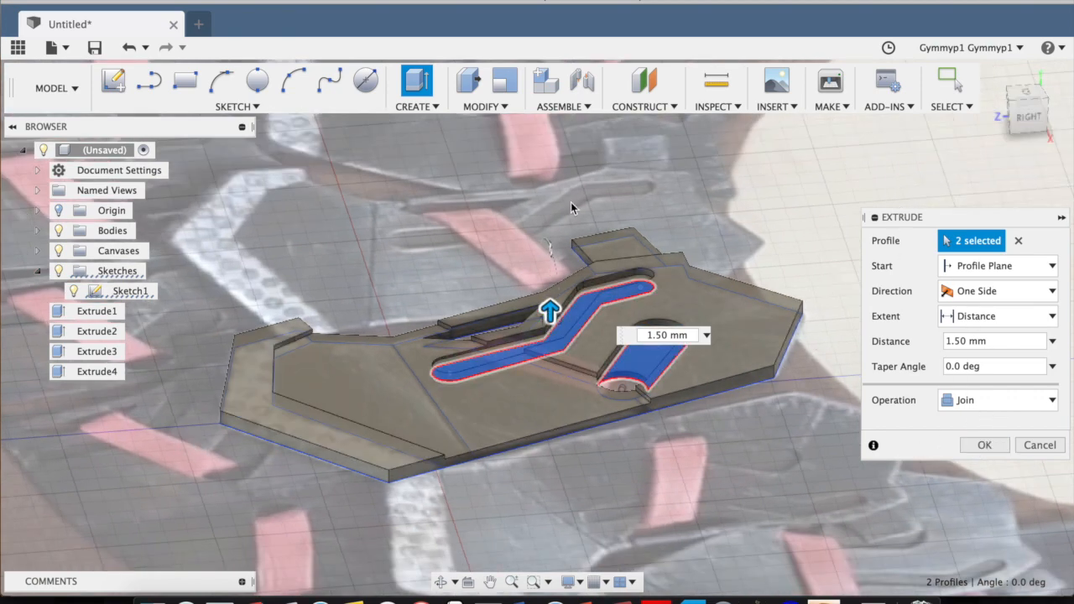
key("Return")
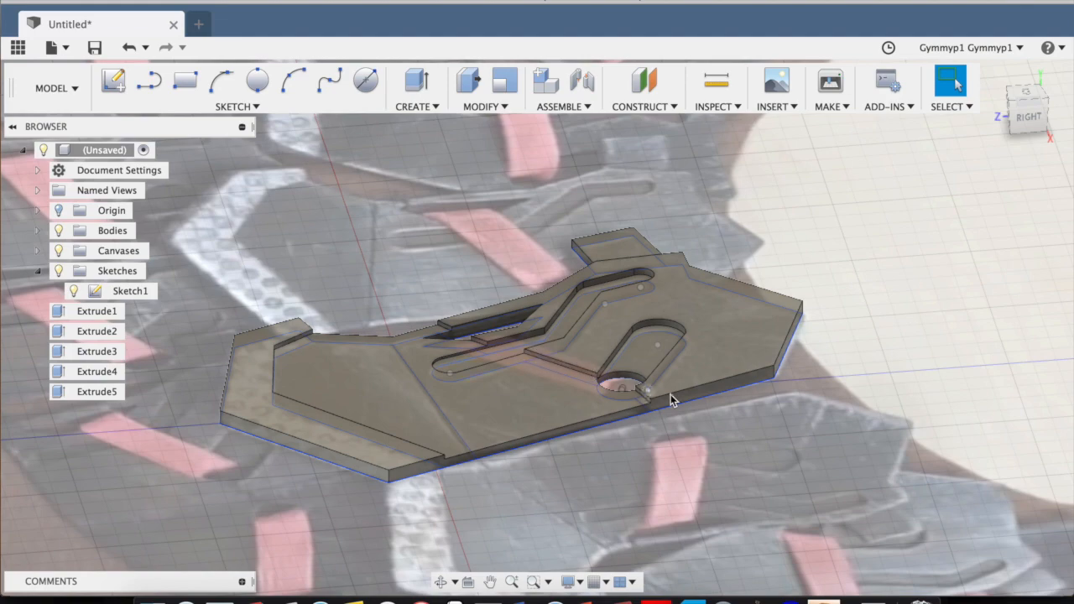
Compare the extruded plate with the reference canvas from an upright top view.
mouse_move(1027, 116)
left_mouse_down()
mouse_move(1040, 151)
mouse_move(1068, 126)
left_mouse_up()
scroll(523, 403, "down", 5)
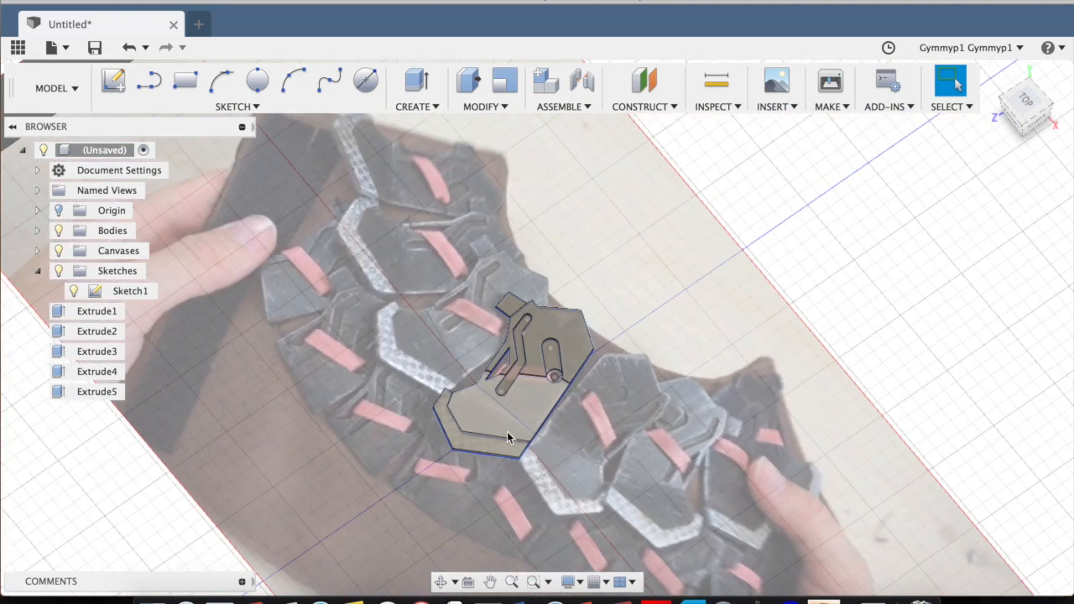
left_click(1027, 104)
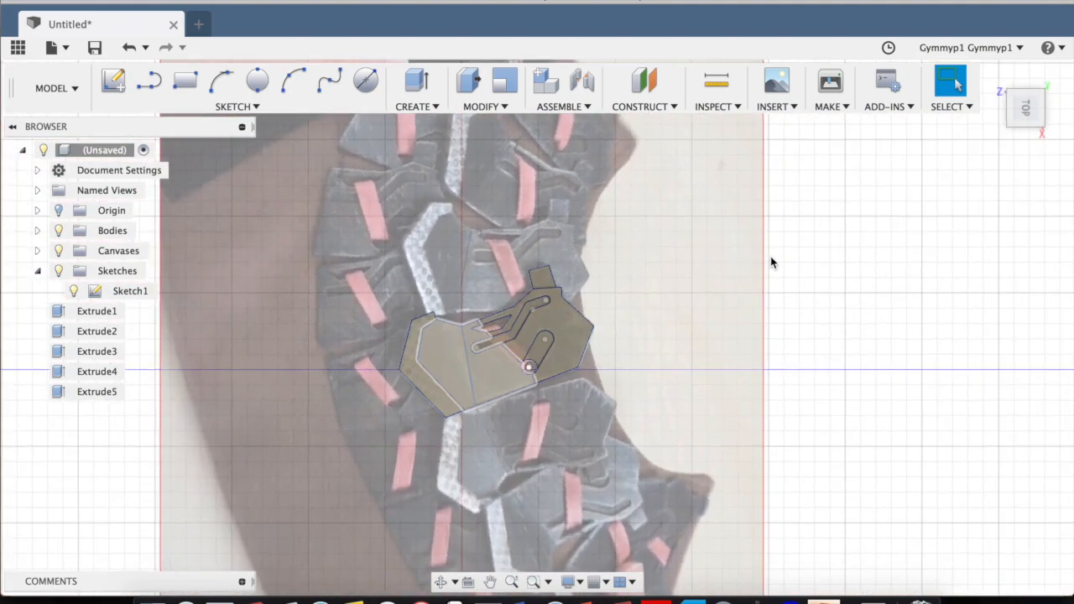
left_click(1050, 79)
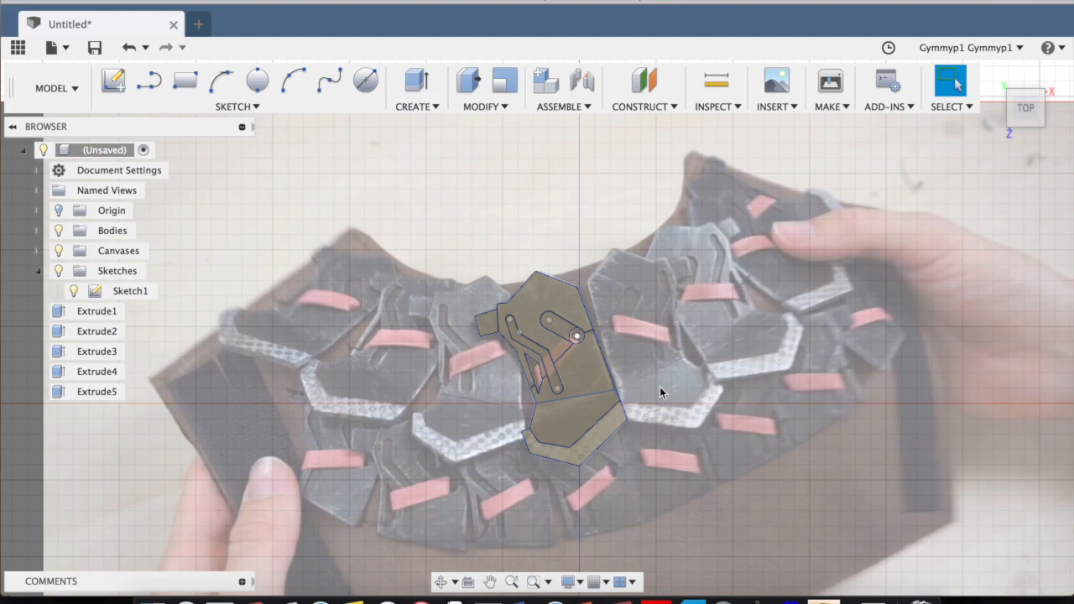
scroll(669, 402, "up", 3)
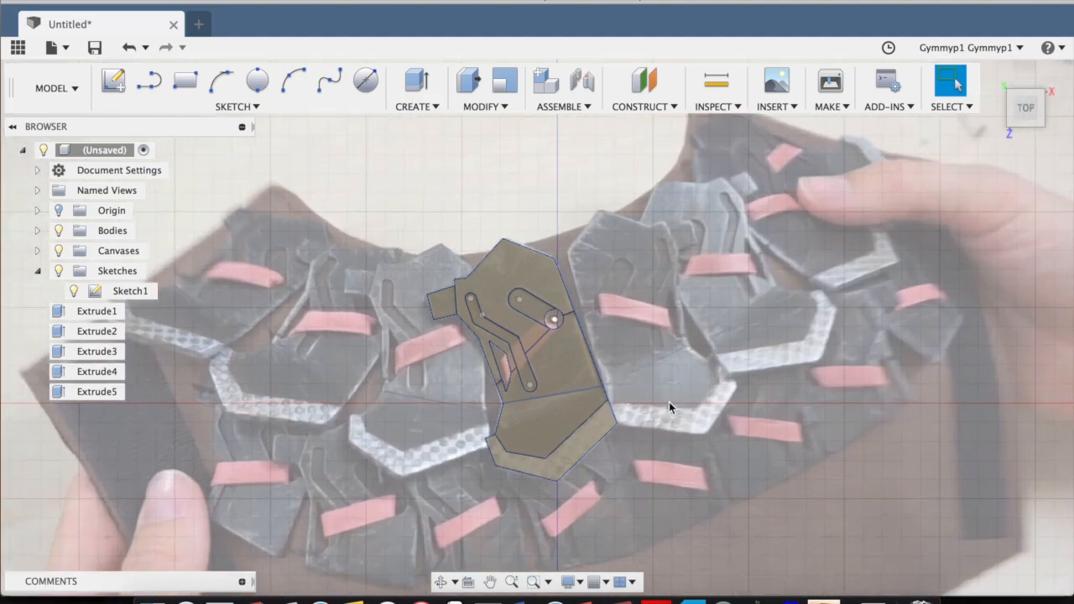
mouse_move(1013, 119)
left_mouse_down()
mouse_move(918, 94)
mouse_move(904, 47)
mouse_move(953, 105)
mouse_move(991, 122)
mouse_move(1034, 118)
left_mouse_up()
left_click(1015, 118)
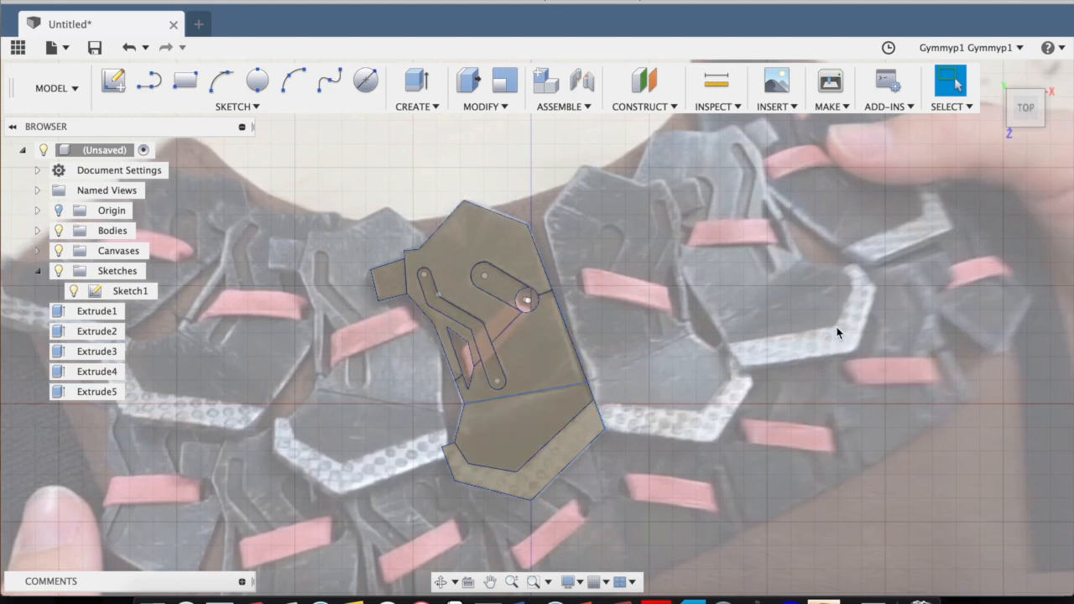
scroll(496, 302, "up", 3)
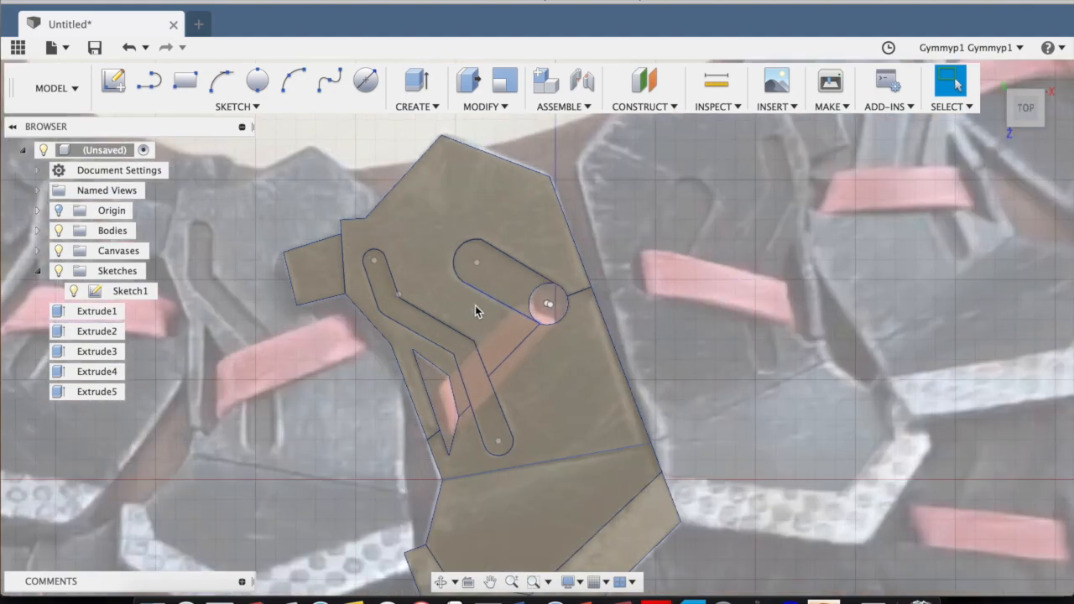
middle_click_drag(759, 555, 738, 435)
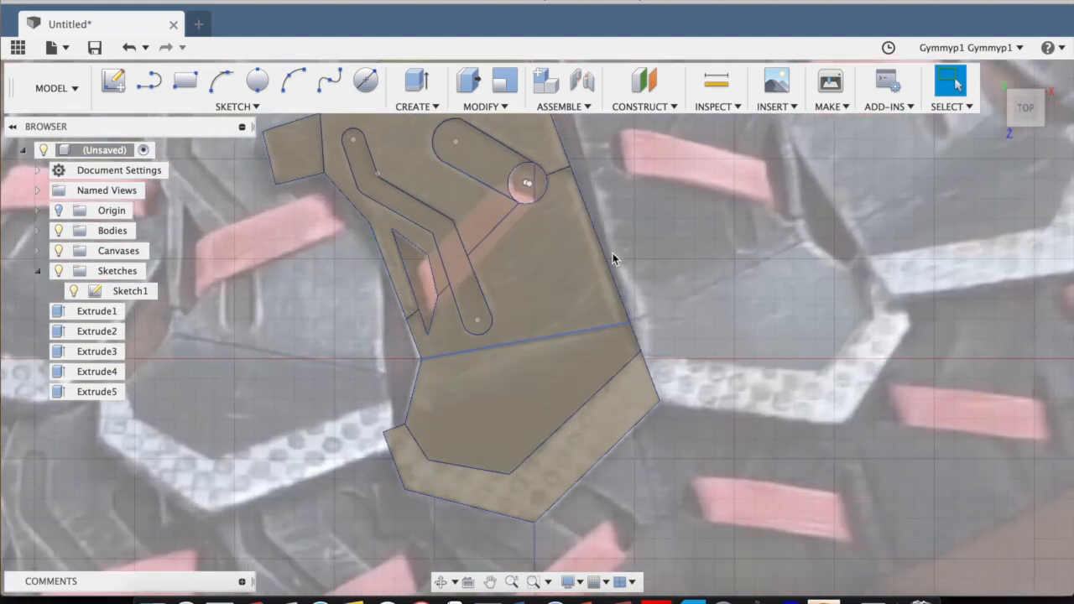
left_click(496, 107)
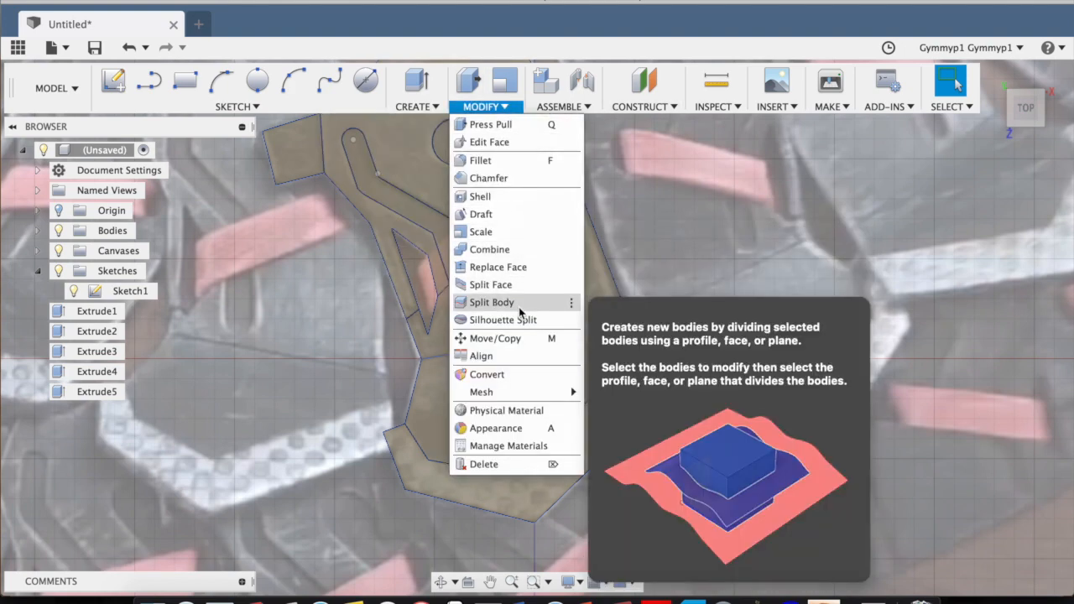
left_click(774, 207)
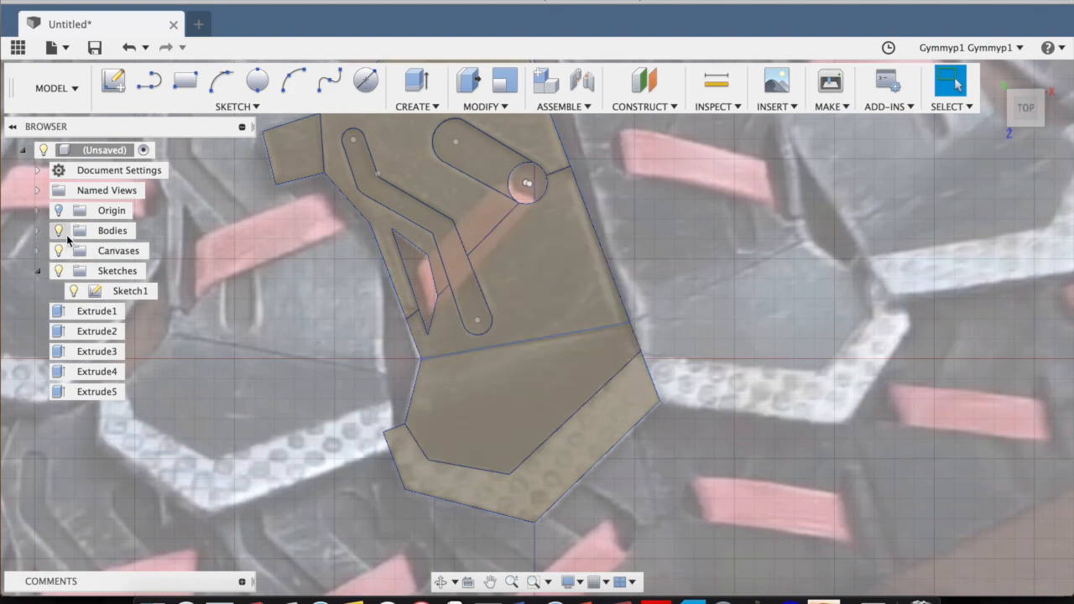
Expand the list of bodies and hide the extruded plate body so only its sketch shows over the canvas.
left_click(38, 231)
scroll(543, 200, "down", 4)
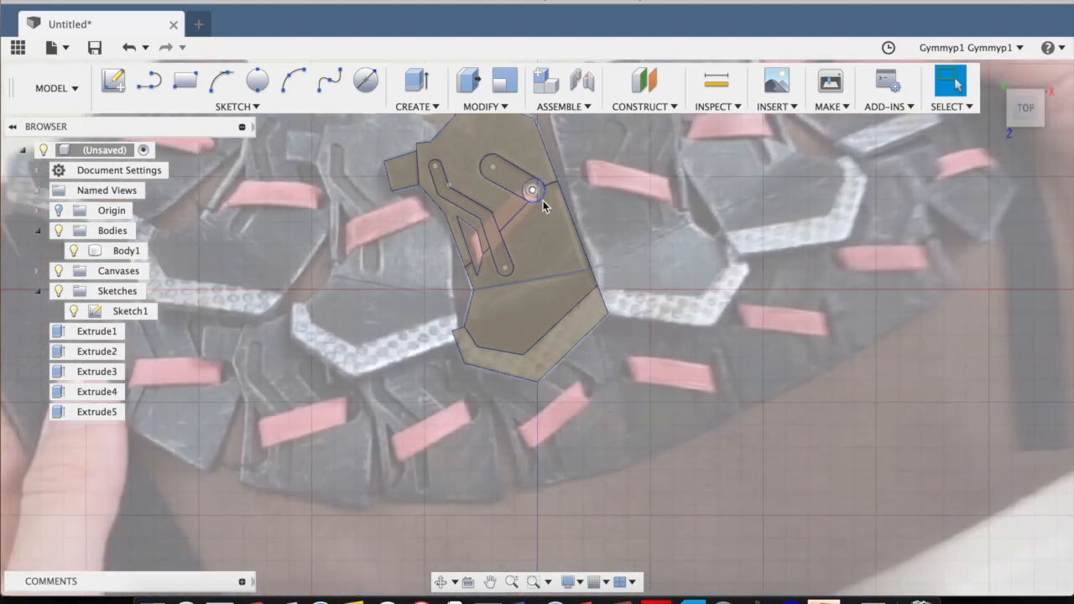
middle_click_drag(649, 208, 636, 248)
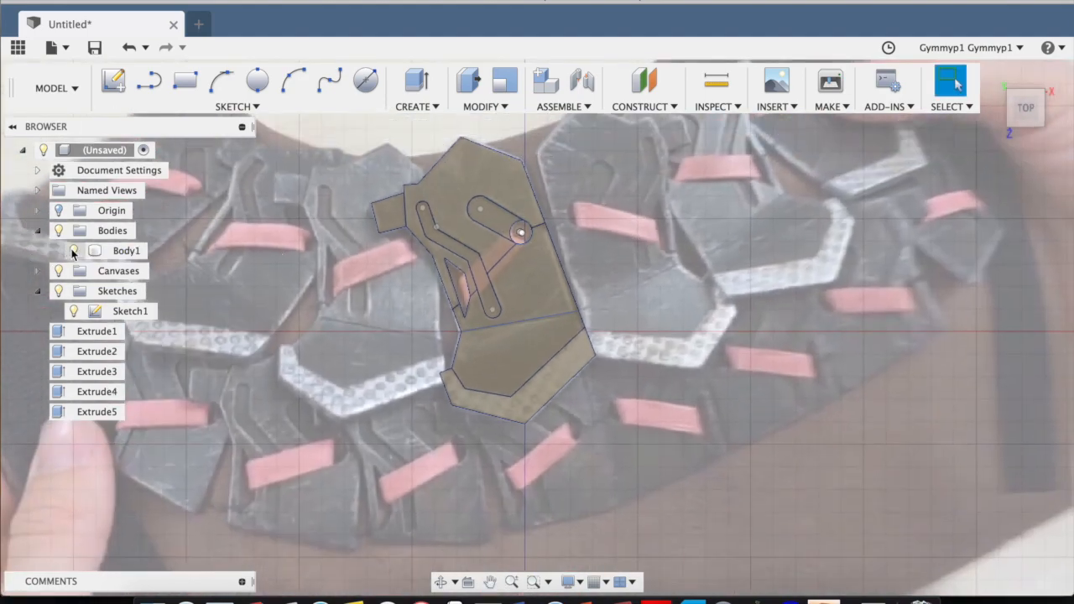
left_click(73, 251)
In a new sketch on the top plane, draw a line about 19 mm long upward from the plate's crease, perpendicular to it, and finish the sketch.
scroll(515, 271, "up", 4)
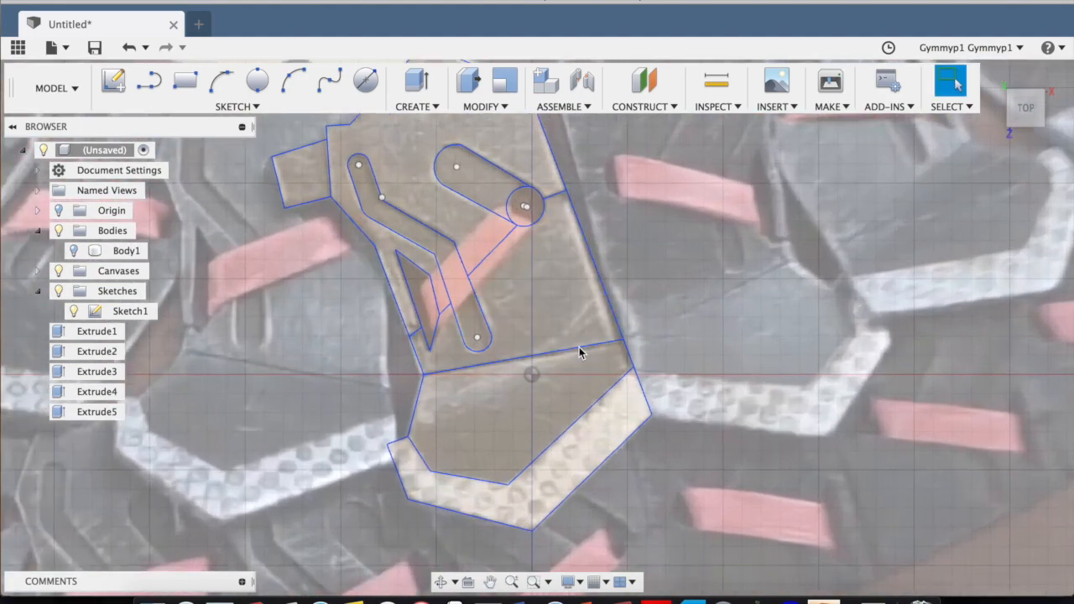
scroll(534, 360, "up", 1)
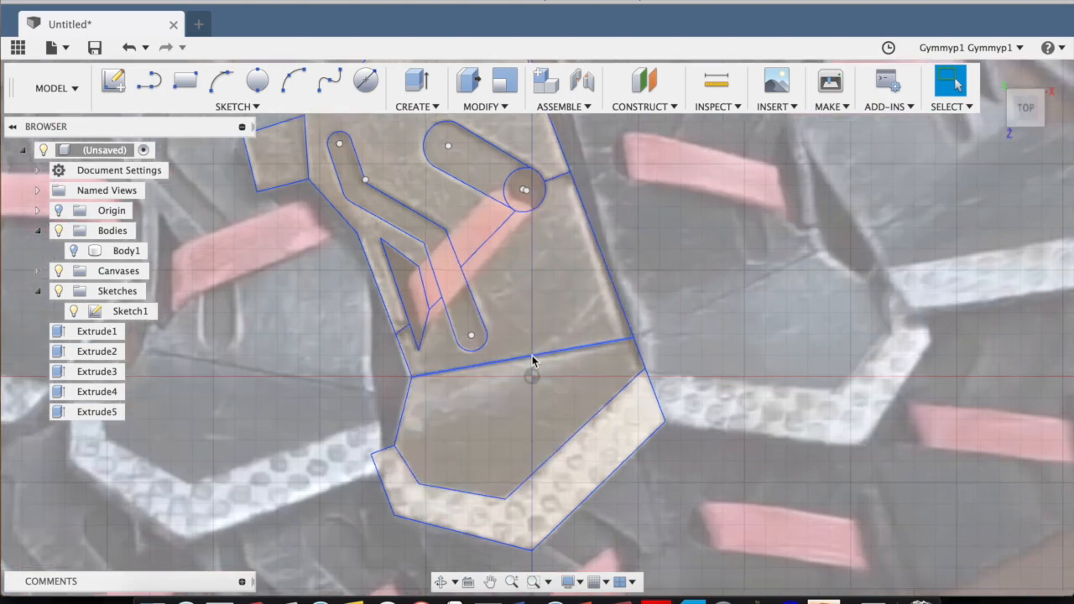
scroll(533, 360, "up", 2)
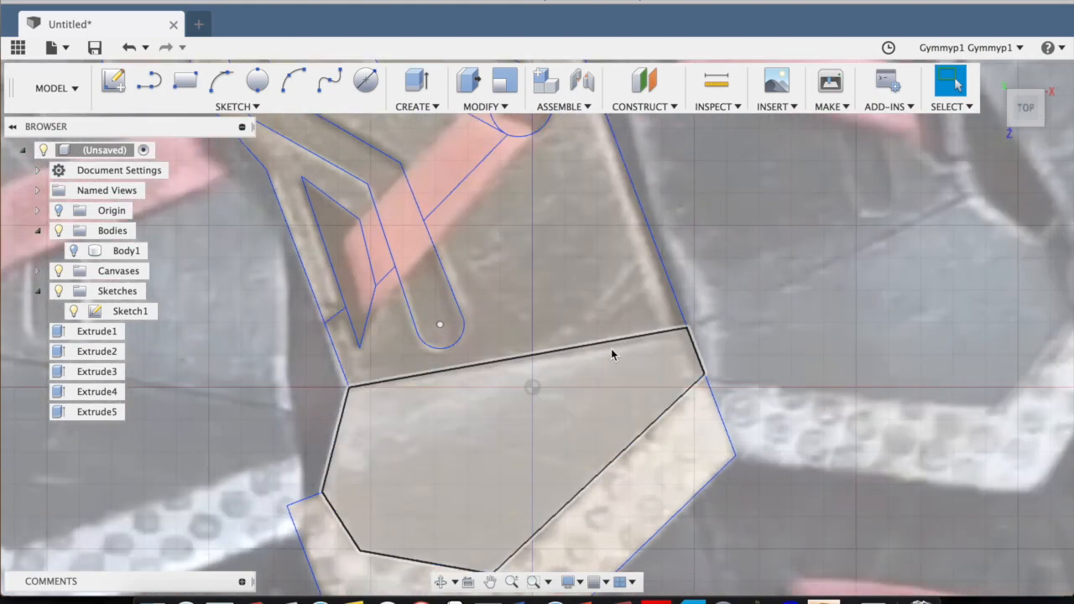
left_click(119, 86)
left_click(558, 411)
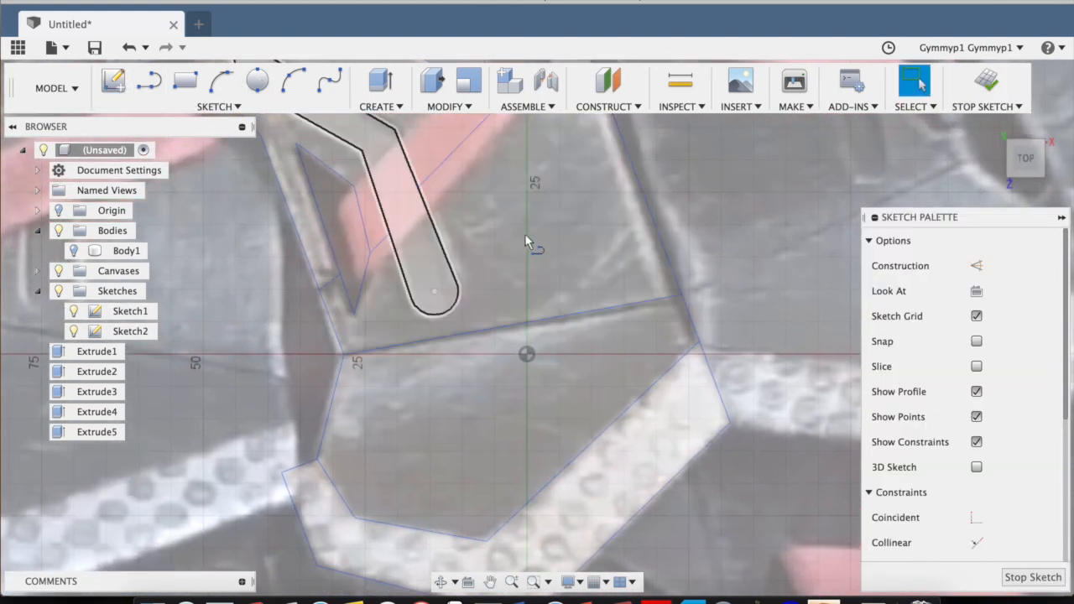
key("l")
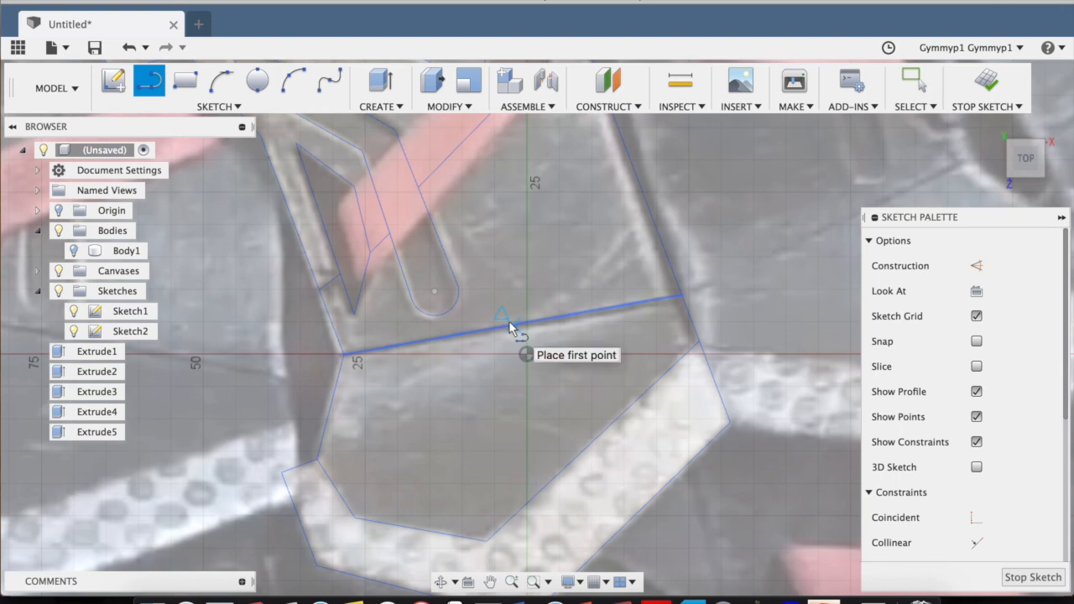
left_click(509, 322)
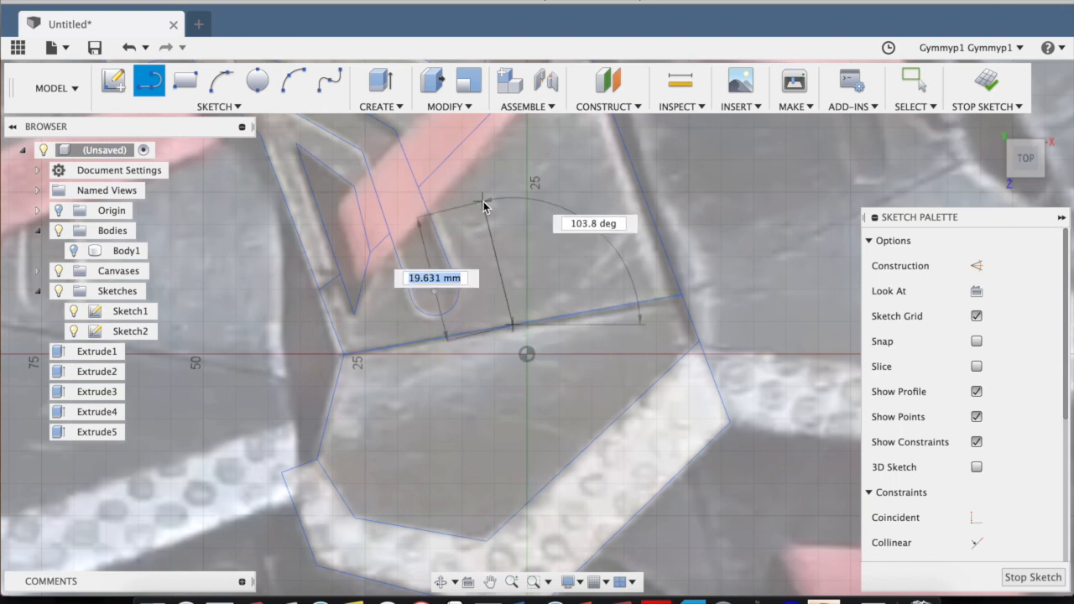
scroll(488, 211, "up", 5)
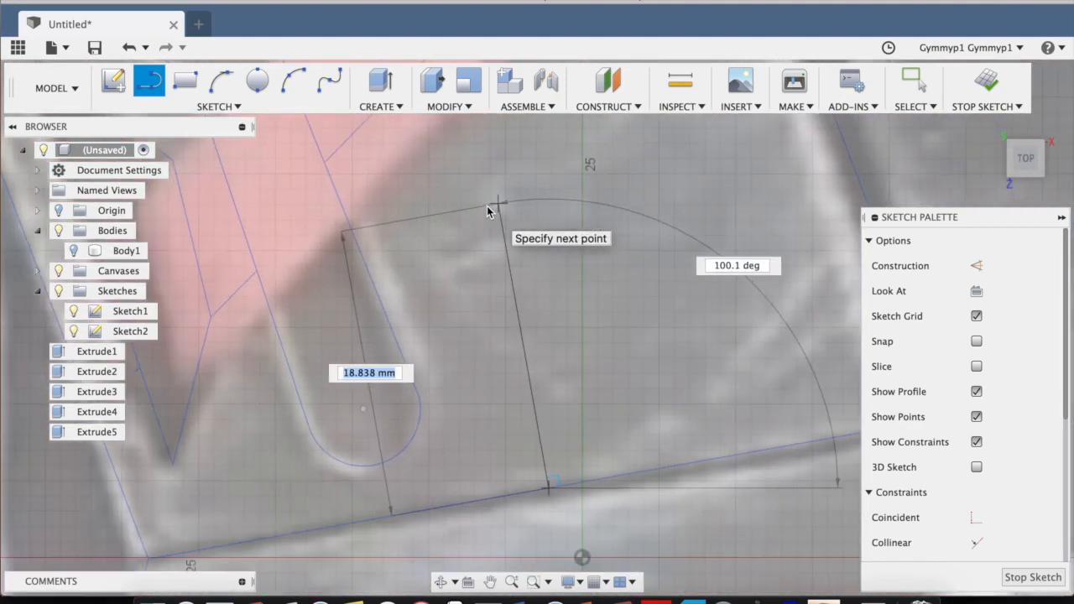
scroll(493, 210, "down", 6)
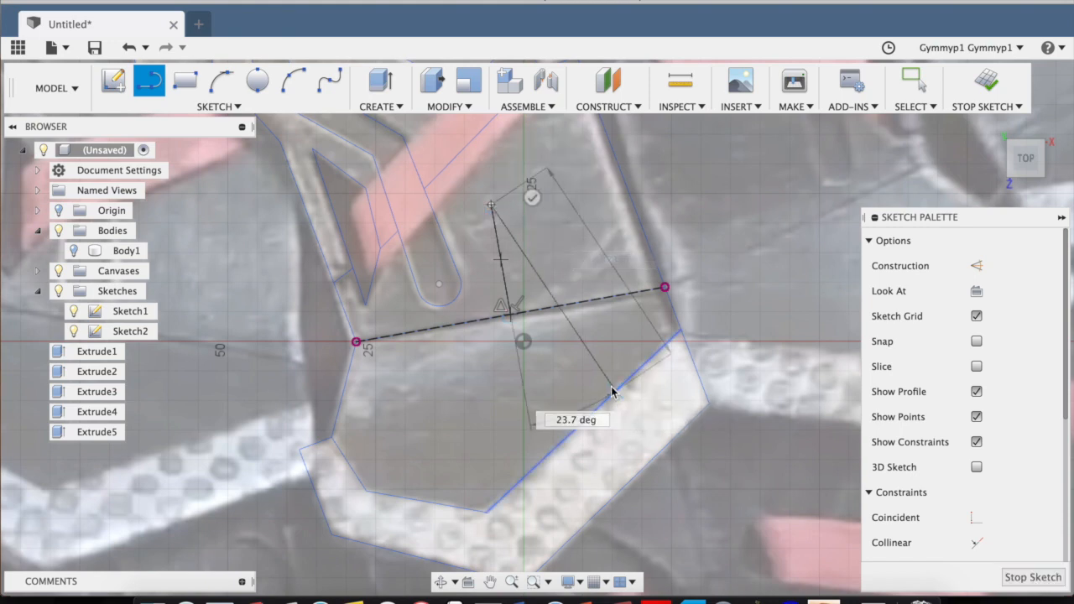
key("Escape")
left_click(1032, 577)
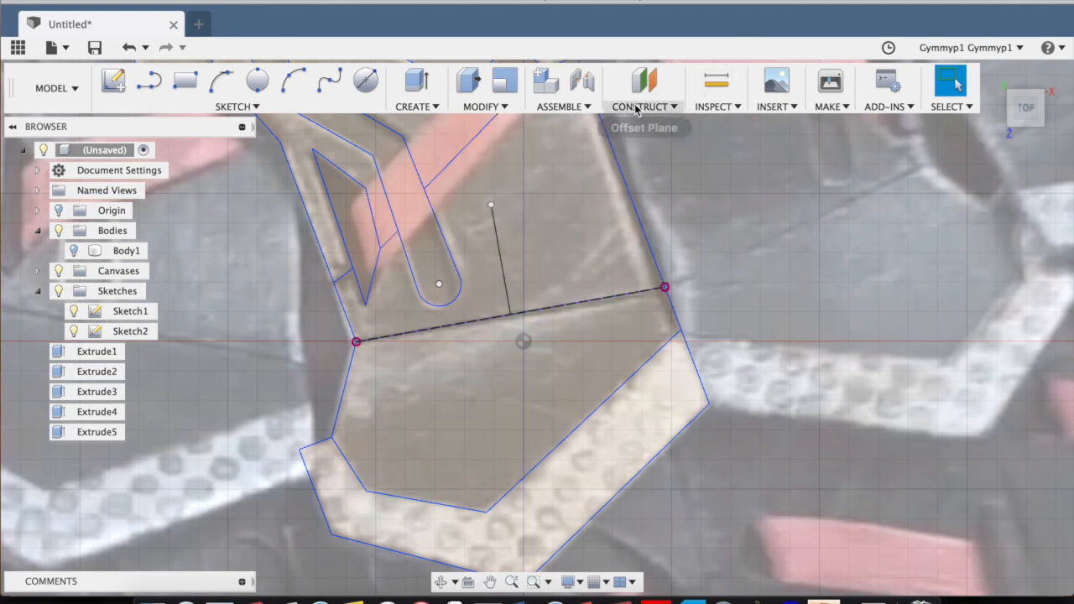
Create a construction plane along the path of the perpendicular line at distance 0, at its crease end.
left_click(646, 106)
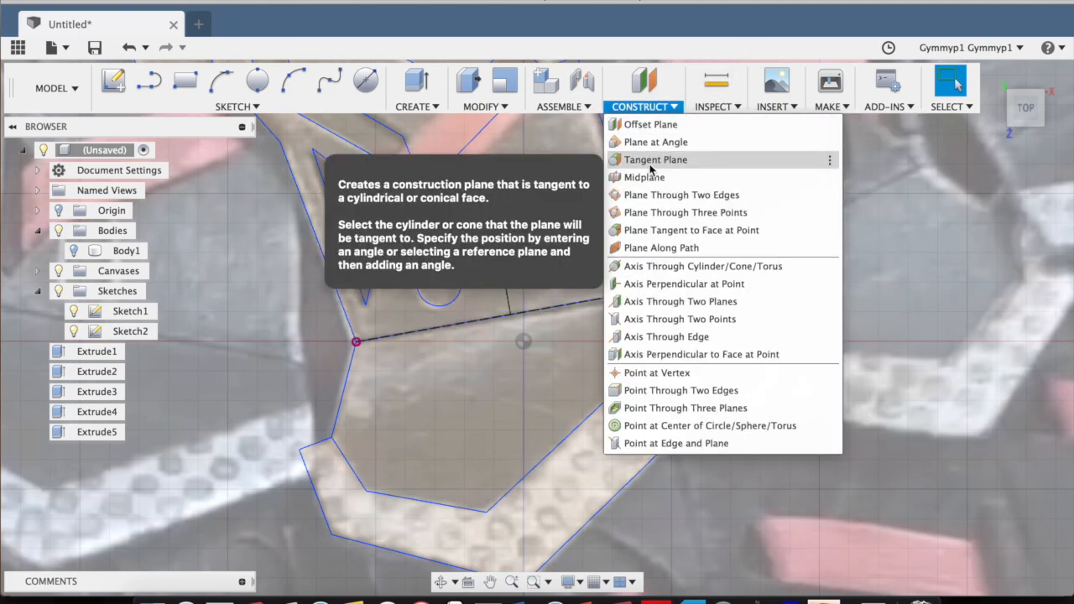
left_click(635, 249)
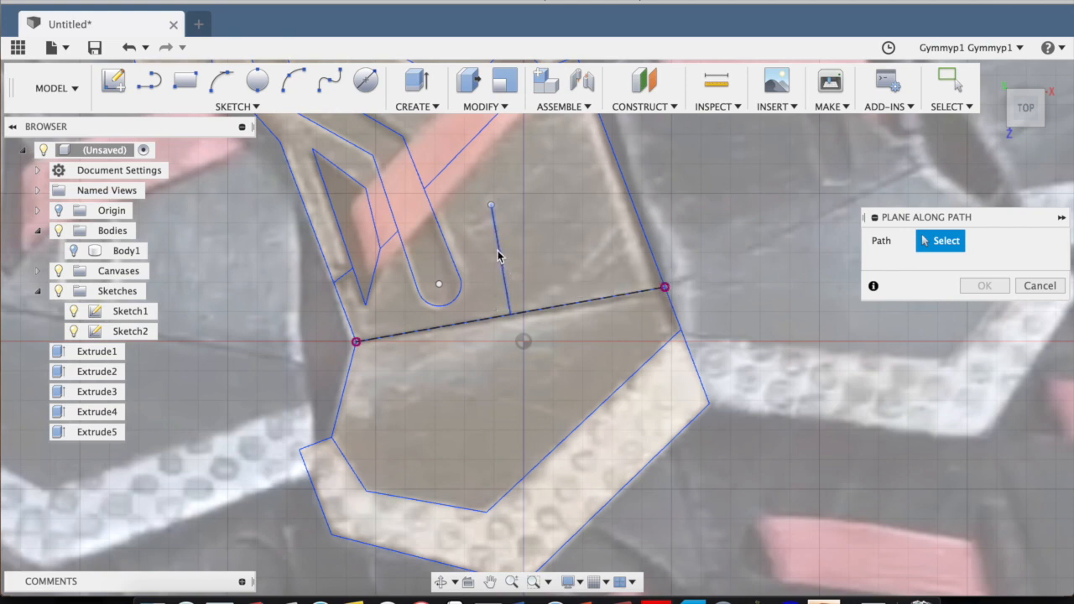
left_click(501, 260)
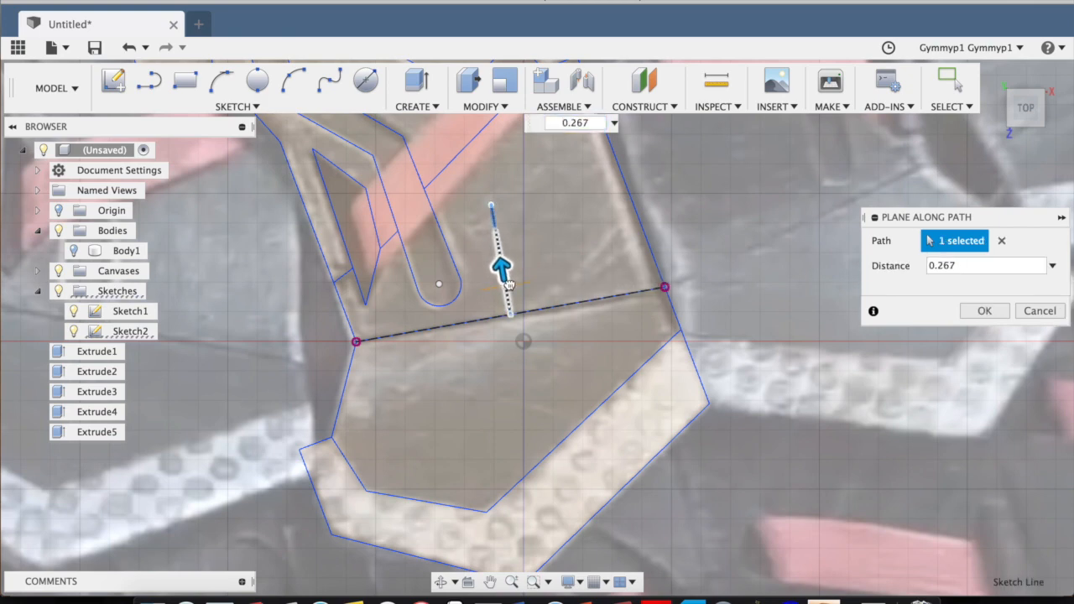
scroll(531, 297, "up", 5)
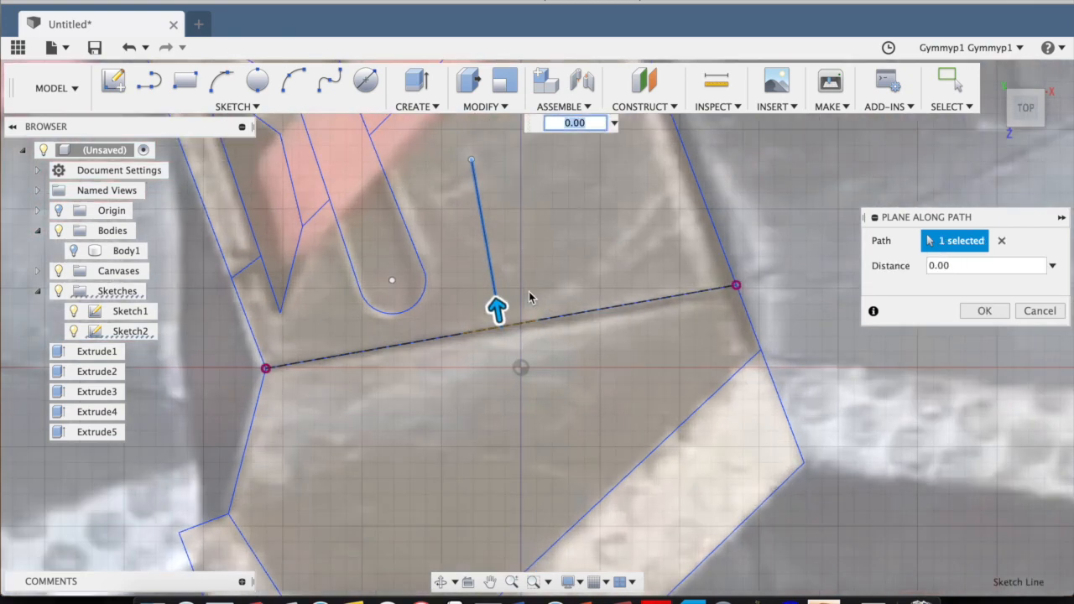
left_click_drag(450, 254, 445, 220)
left_click_drag(457, 305, 470, 441)
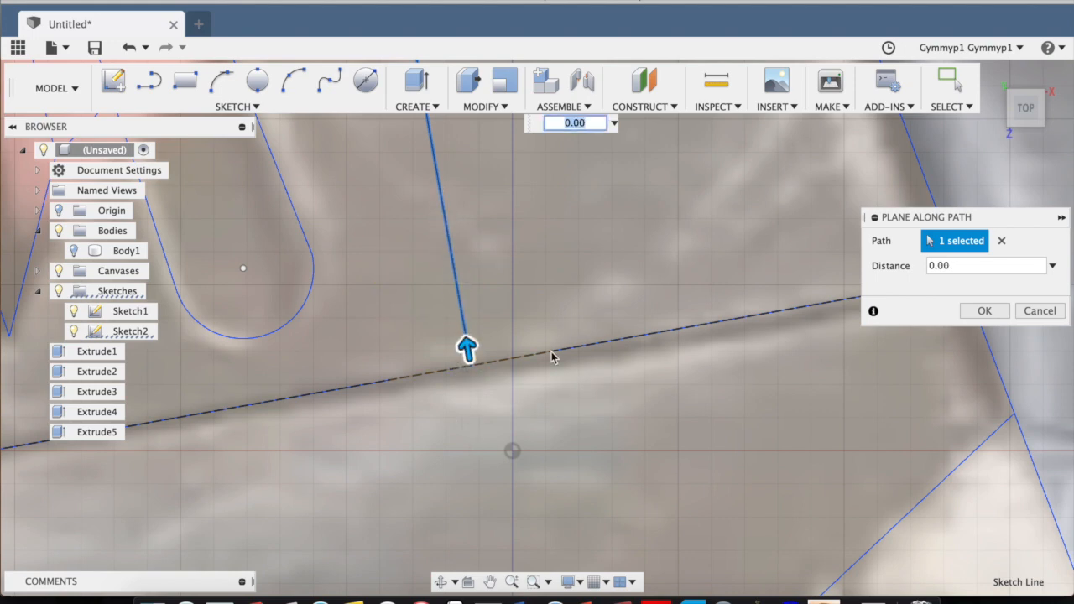
scroll(683, 341, "down", 5)
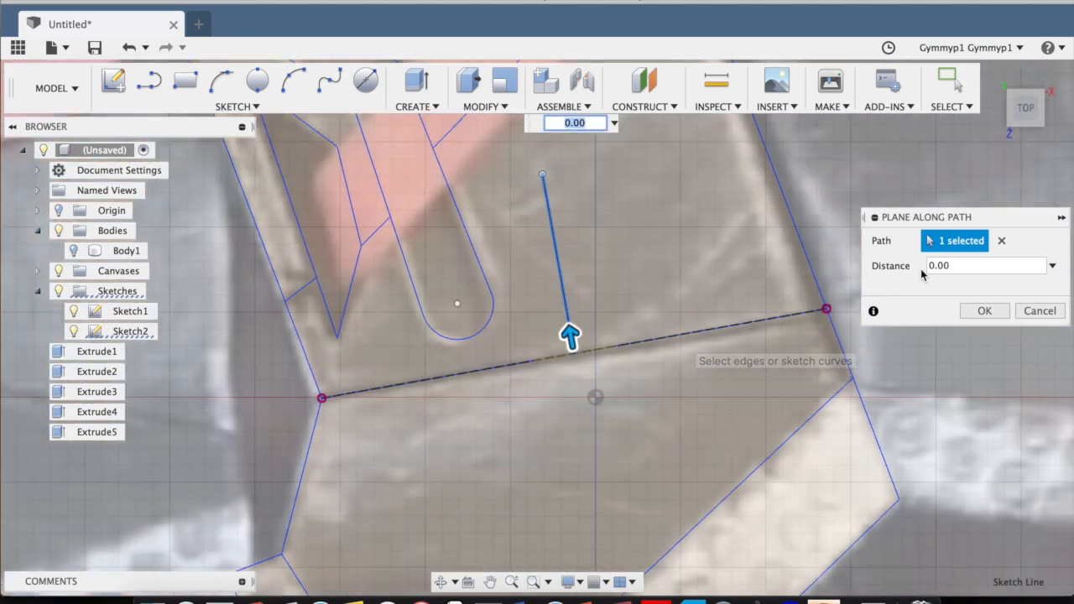
left_click(975, 311)
Hide all sketches, then briefly show and hide the plate body to compare it with the construction plane on the crease.
scroll(722, 347, "down", 3)
scroll(353, 339, "up", 3)
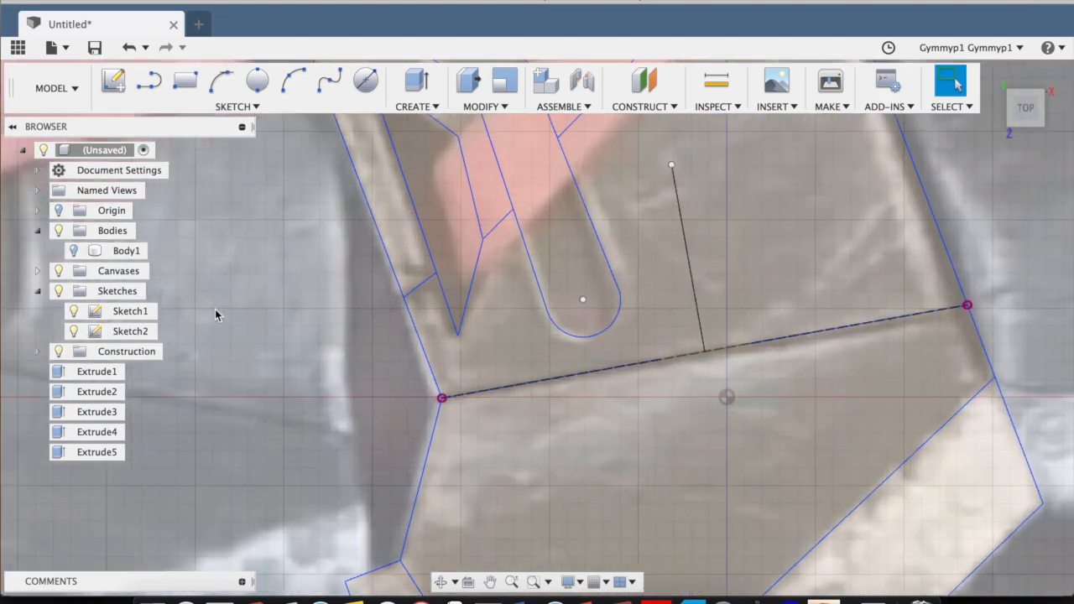
scroll(199, 306, "down", 2)
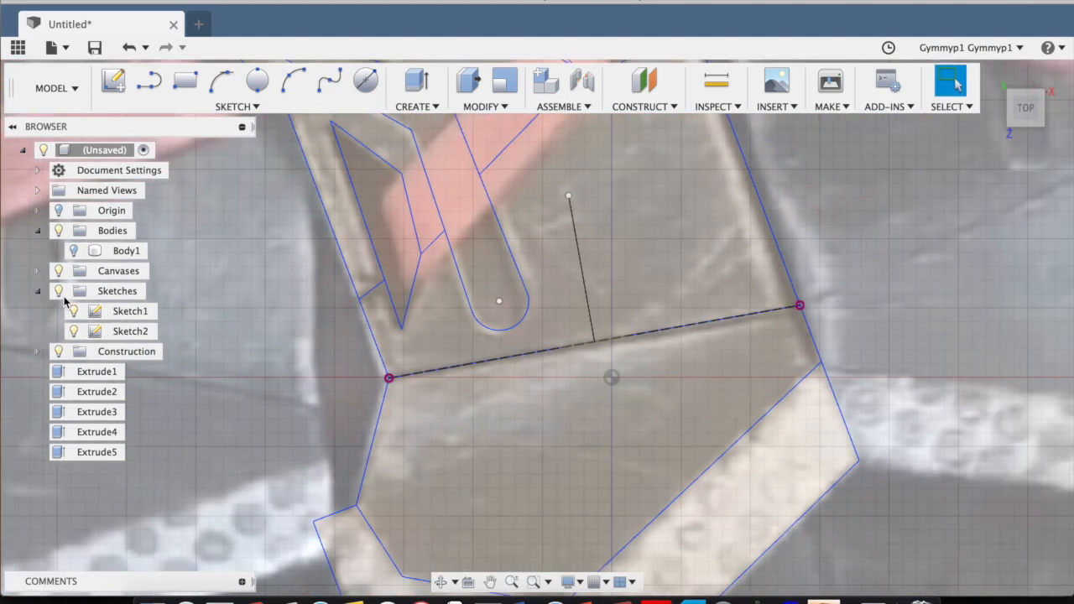
left_click(59, 292)
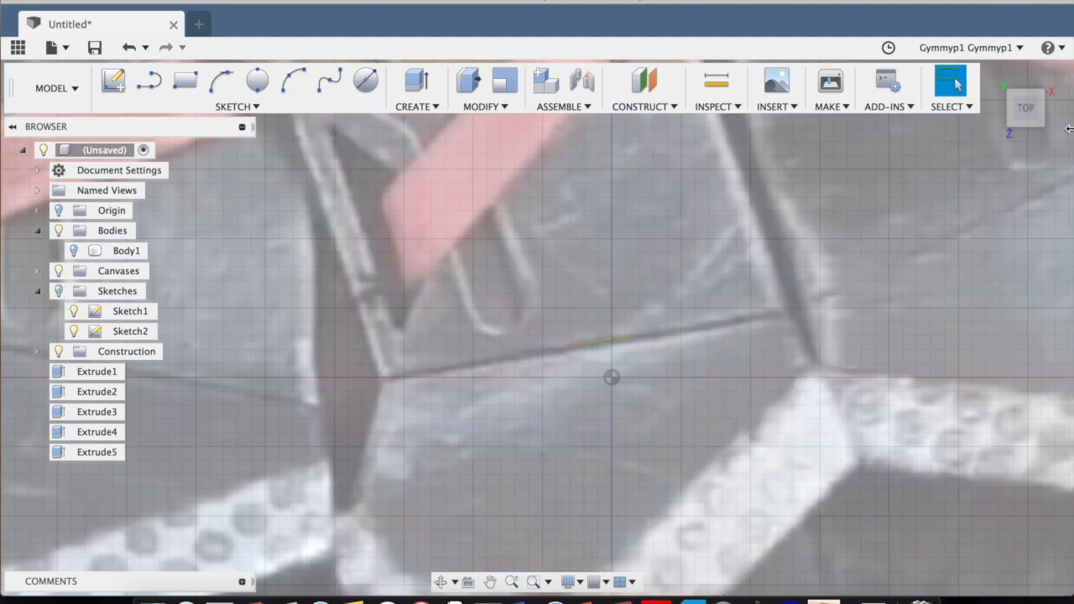
scroll(859, 254, "down", 2)
scroll(767, 290, "up", 4)
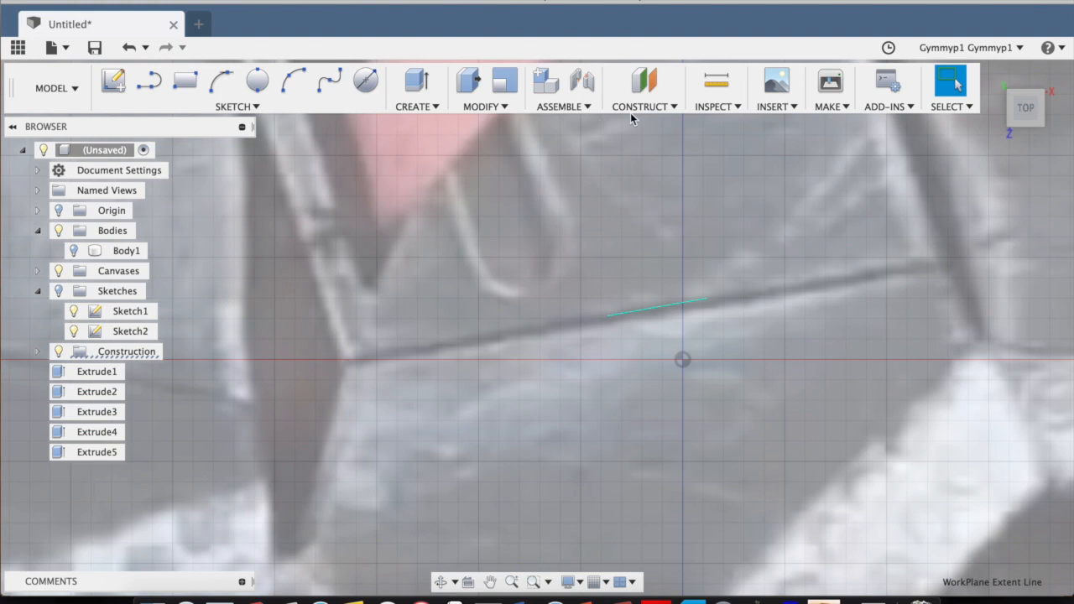
scroll(509, 287, "down", 3)
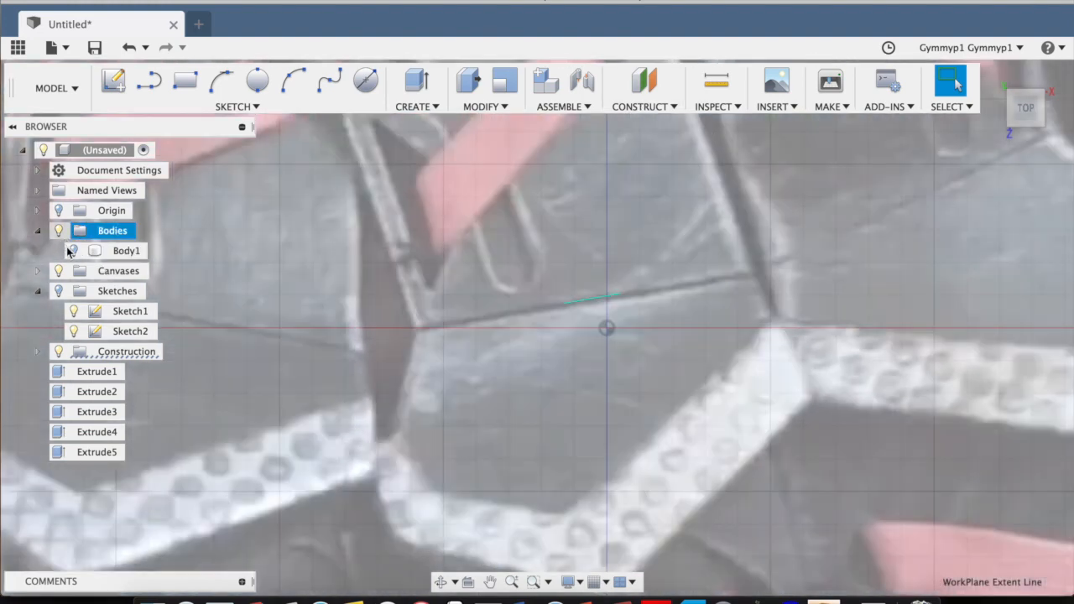
left_click(73, 250)
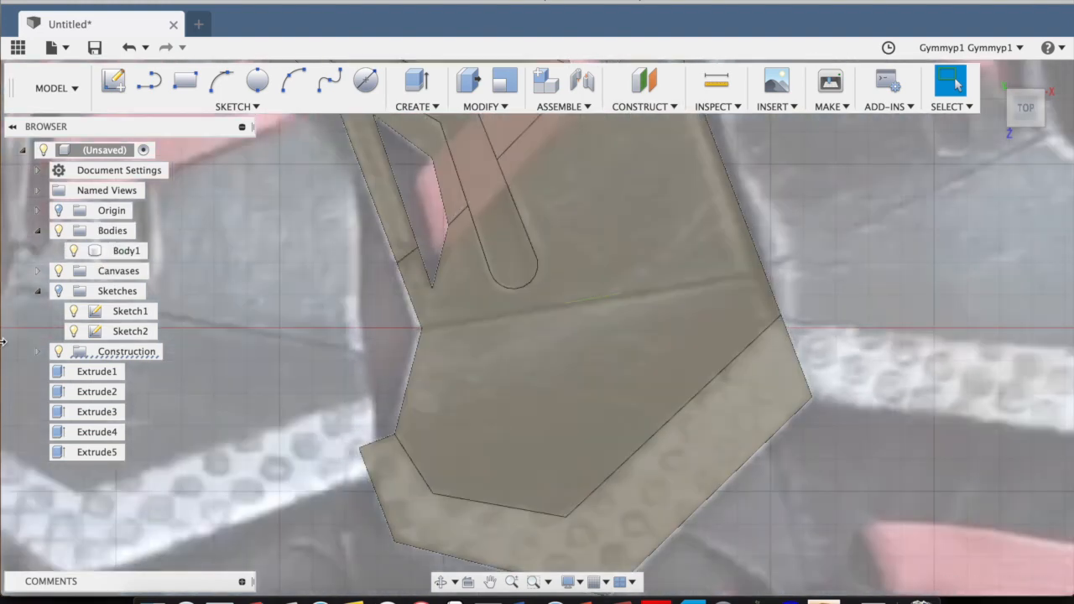
left_click(74, 251)
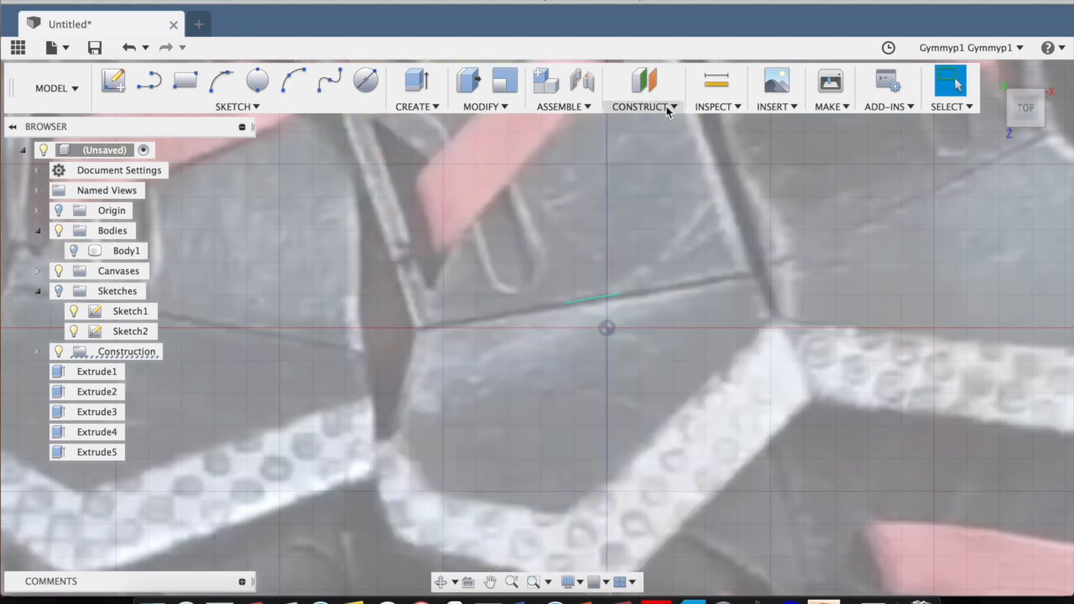
Start a Split Body operation with the crease construction plane as splitting tool and the redisplayed plate body as the body to split.
left_click(499, 110)
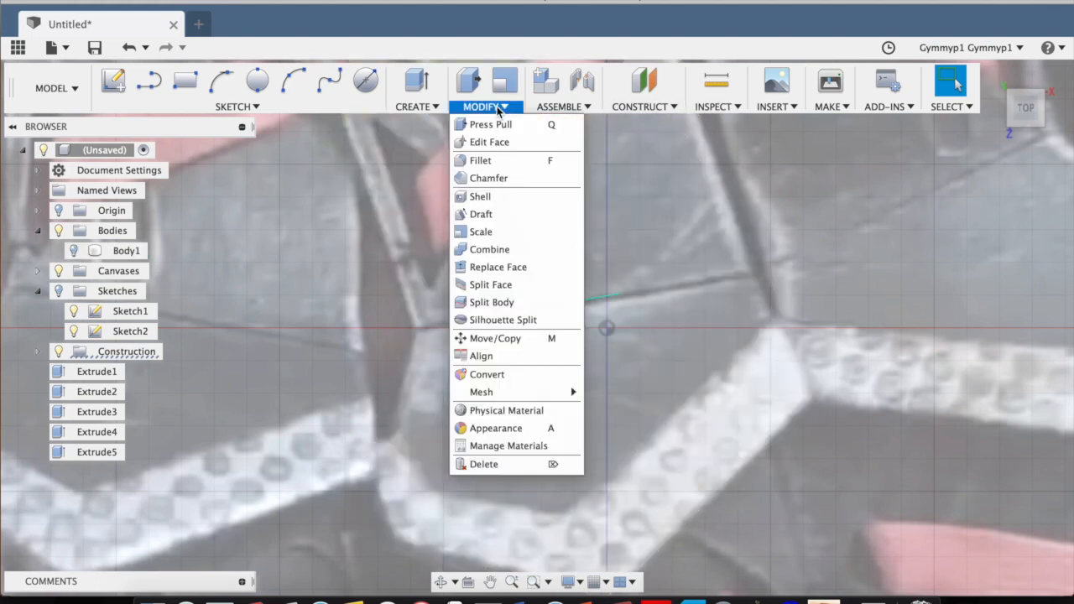
left_click(495, 303)
scroll(621, 294, "up", 5)
scroll(293, 275, "down", 5)
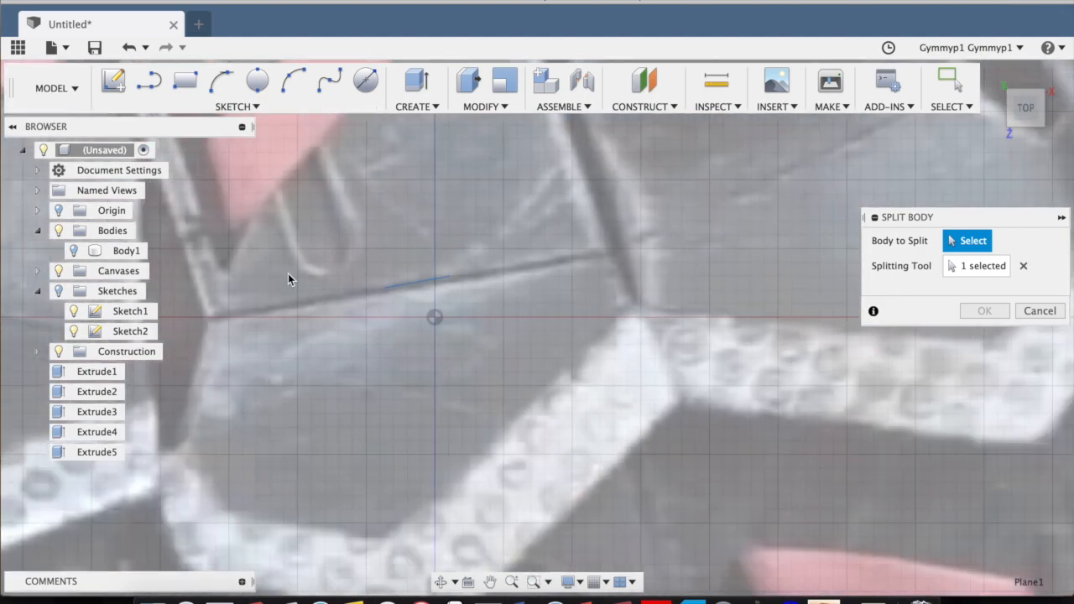
left_click(74, 251)
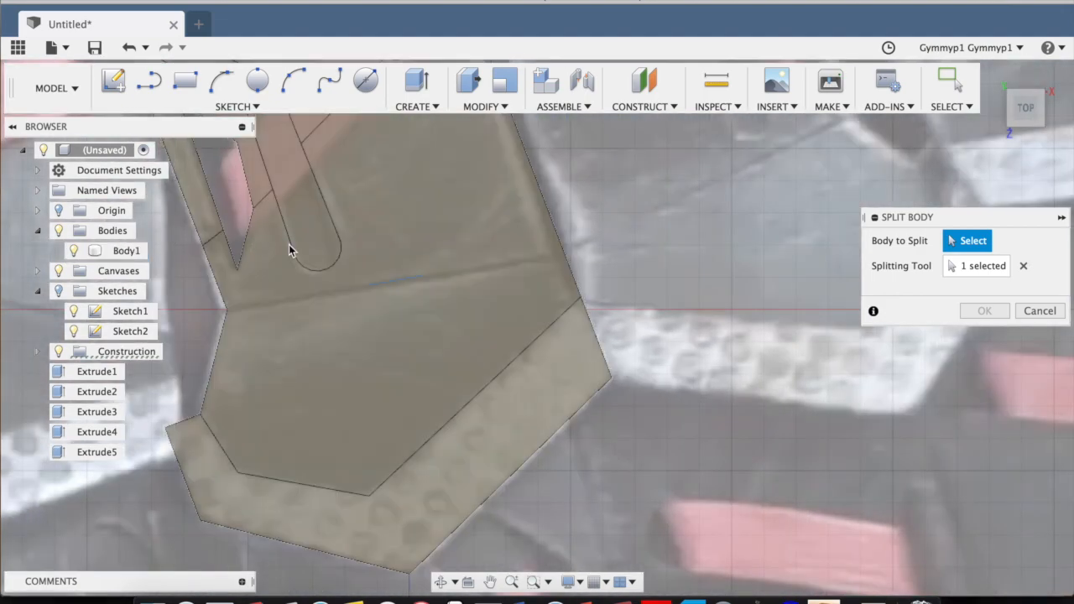
scroll(440, 206, "down", 3)
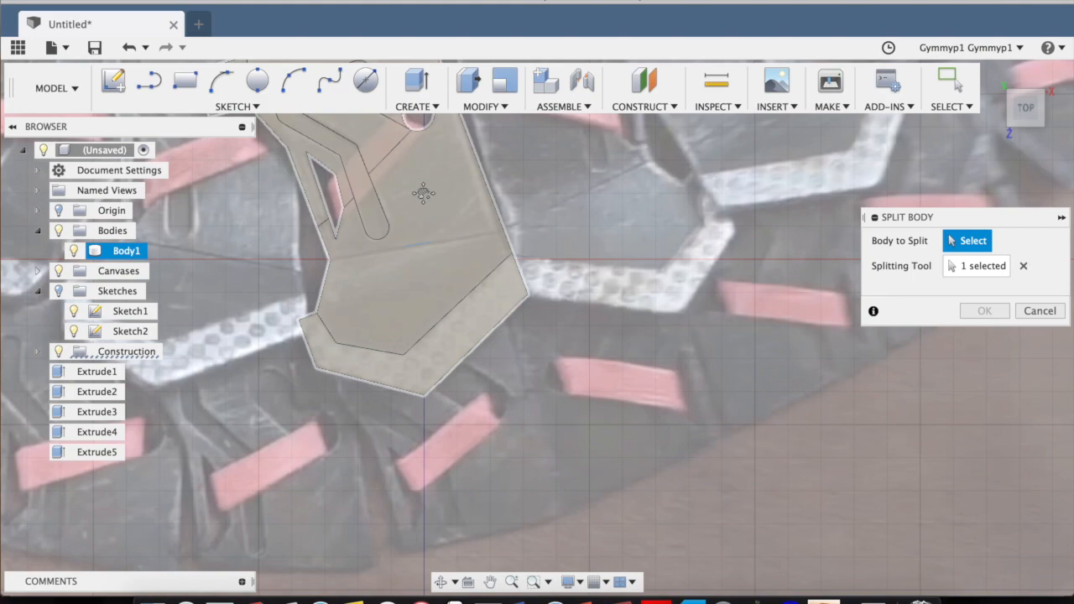
middle_click_drag(416, 217, 472, 300)
left_click(451, 265)
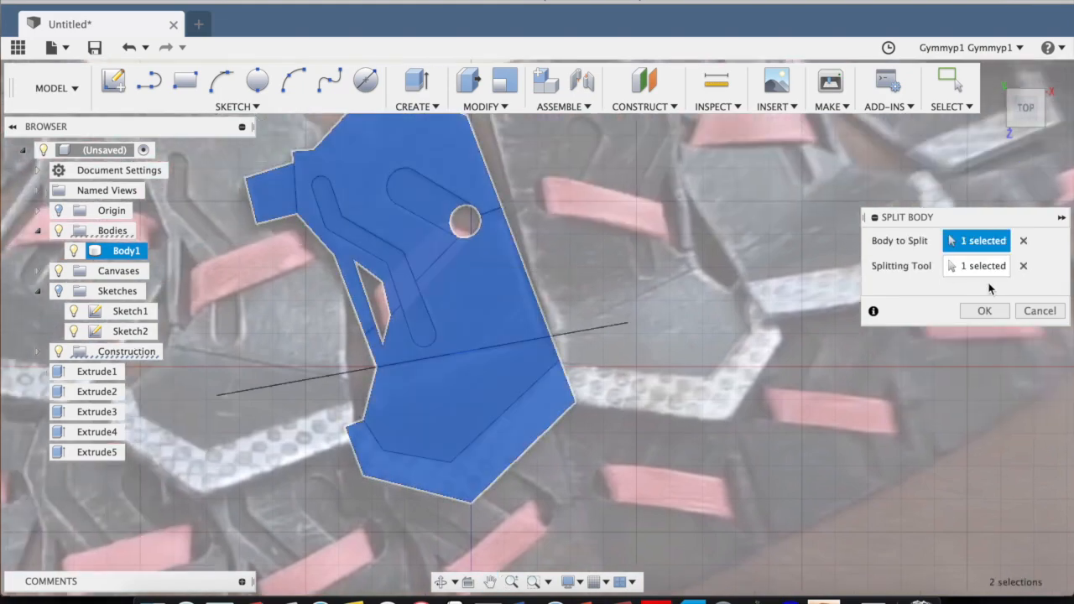
Hide the plate body and list the construction planes to check the splitting tool selected for the body split.
left_click(990, 269)
scroll(522, 345, "up", 4)
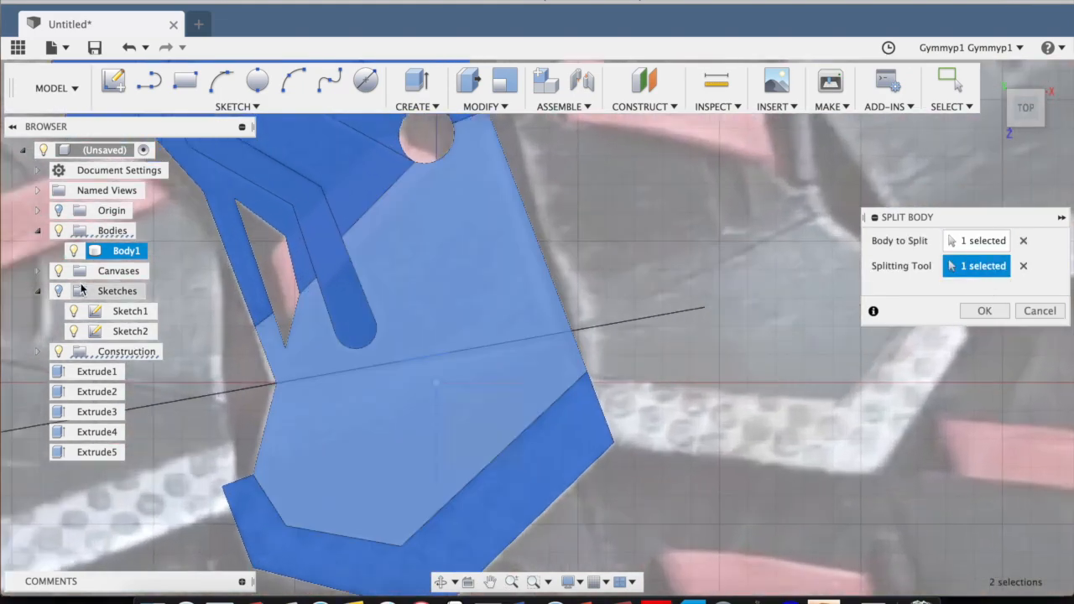
left_click(76, 251)
left_click(38, 352)
scroll(181, 340, "down", 4)
middle_click_drag(617, 301, 770, 330)
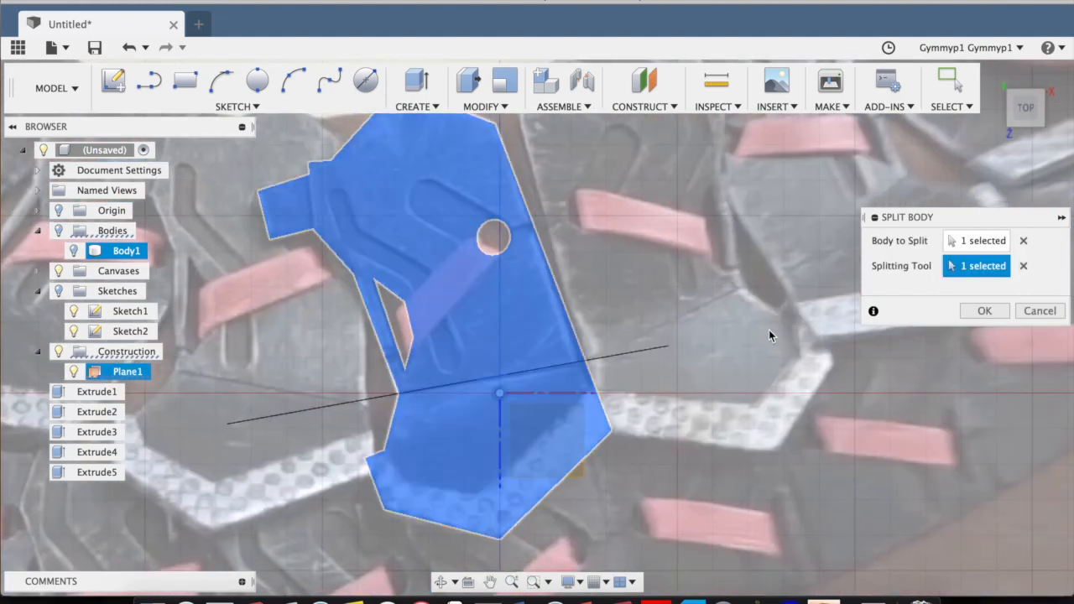
Reselect the construction plane on the crease as the splitting tool and complete the plate's body split.
left_click(498, 382)
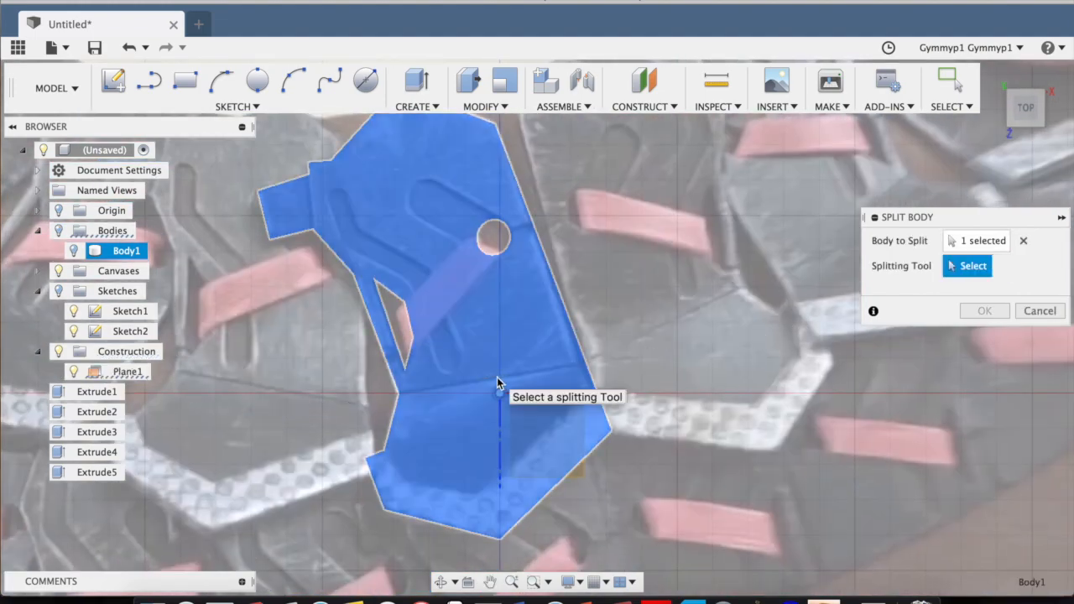
scroll(497, 377, "up", 5)
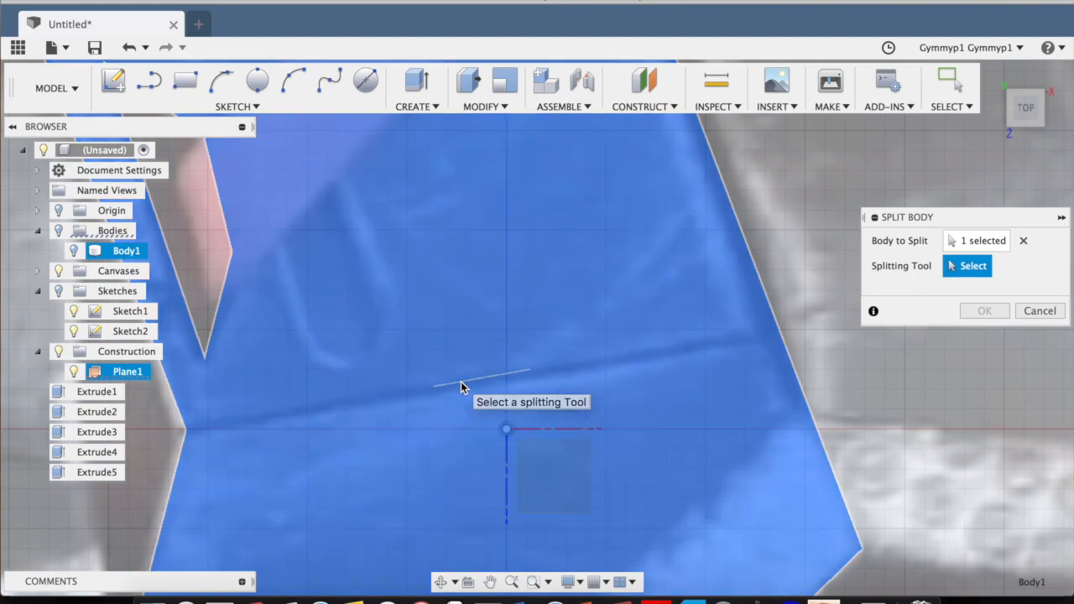
left_click(503, 366)
scroll(503, 366, "down", 4)
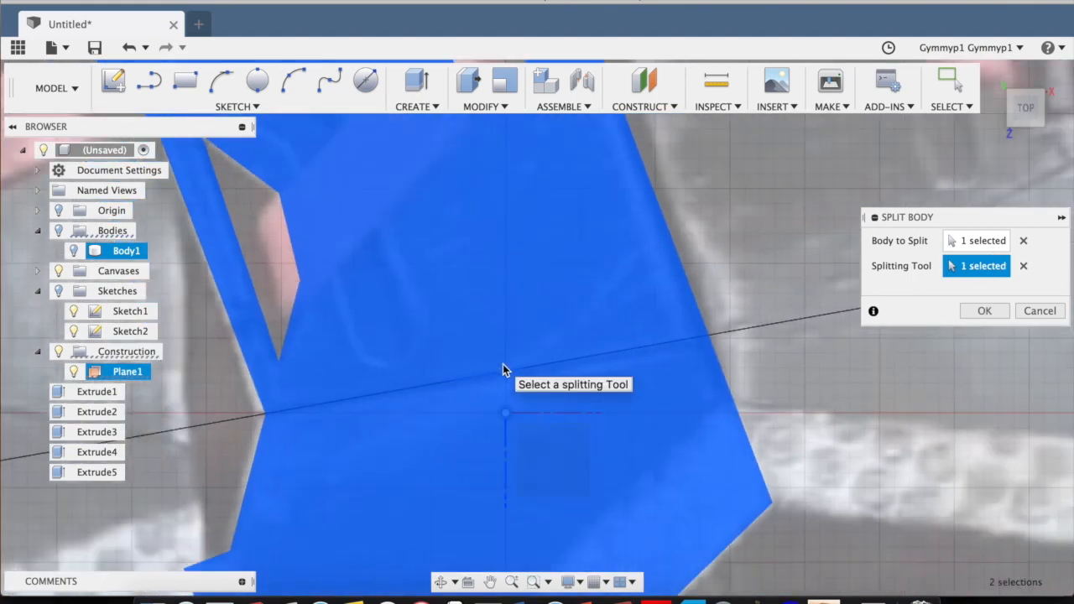
scroll(505, 363, "down", 2)
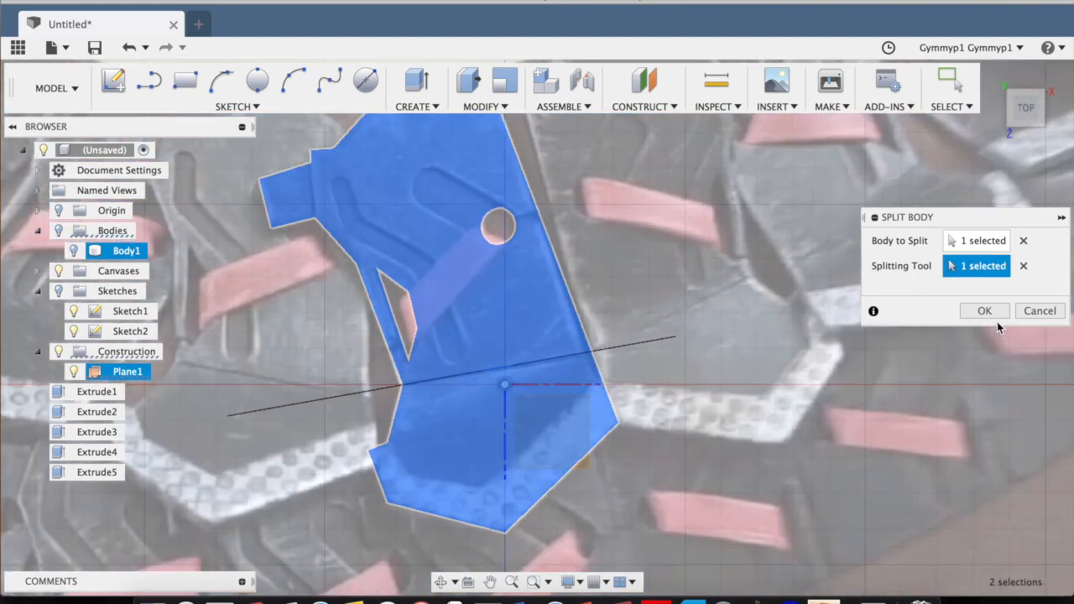
left_click(985, 311)
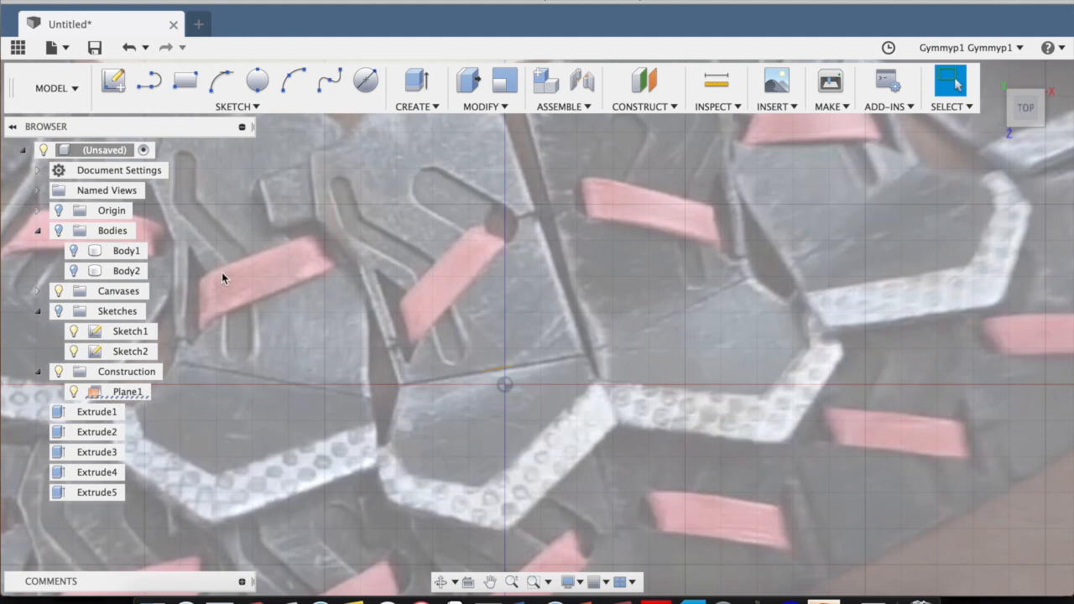
Show both halves of the split plate, briefly hiding the slotted half to check the separation along the crease.
left_click(73, 270)
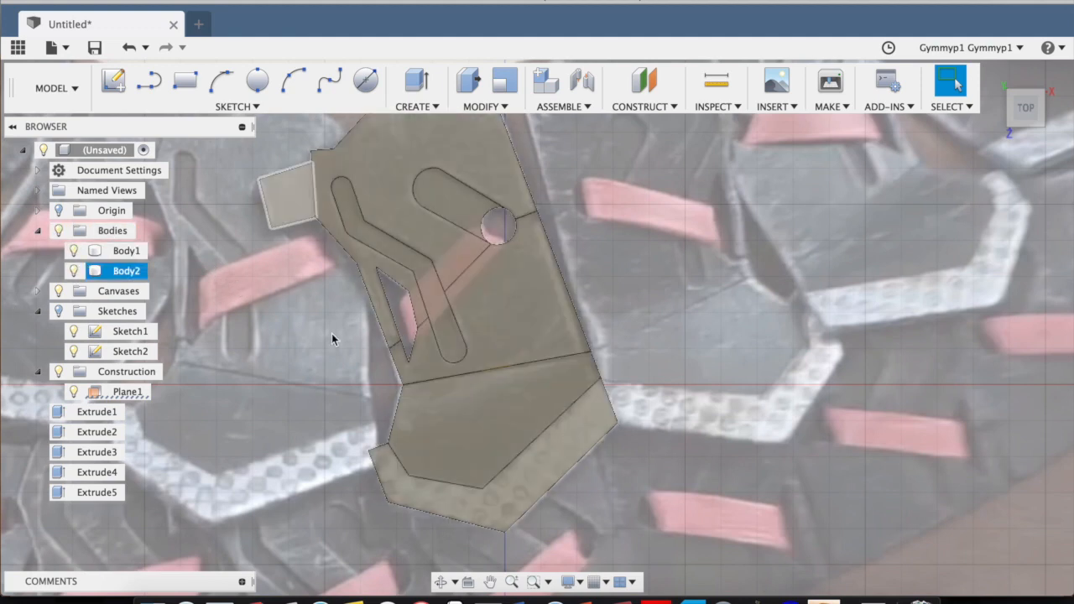
left_click(73, 271)
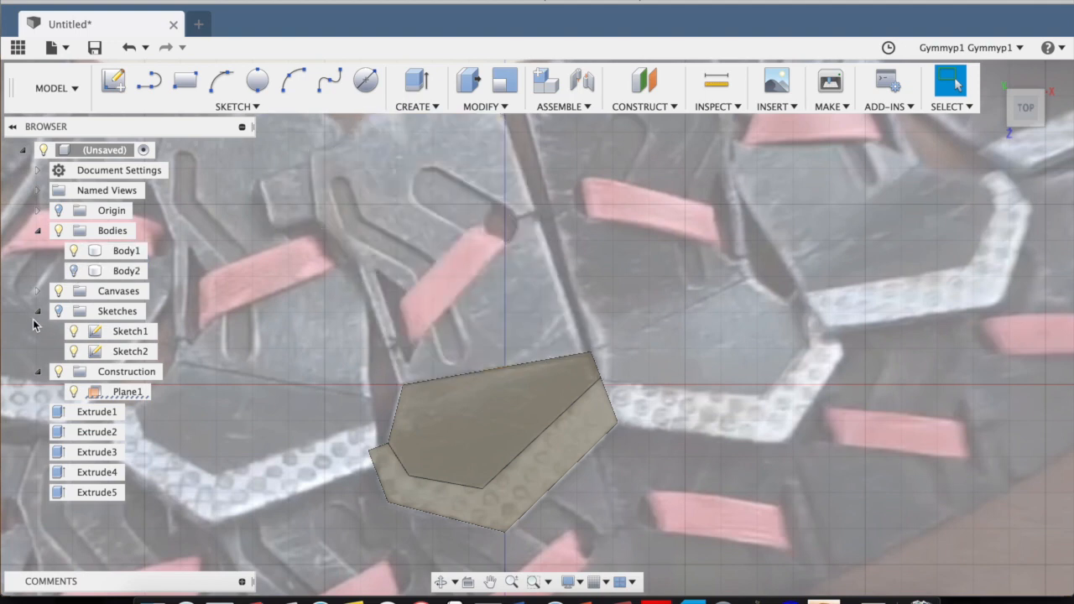
left_click(73, 271)
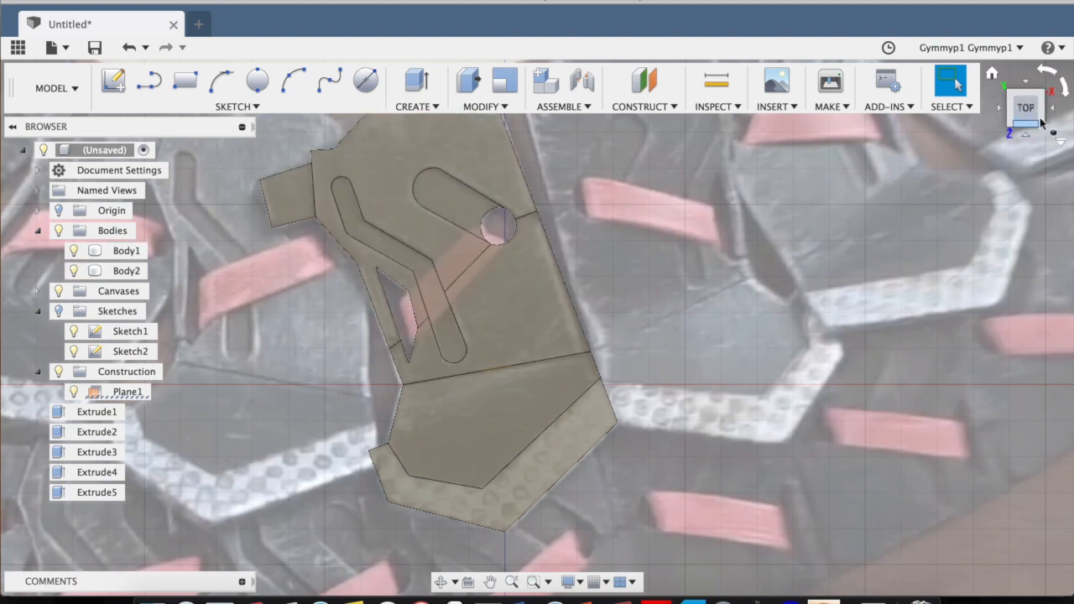
left_click(1033, 113)
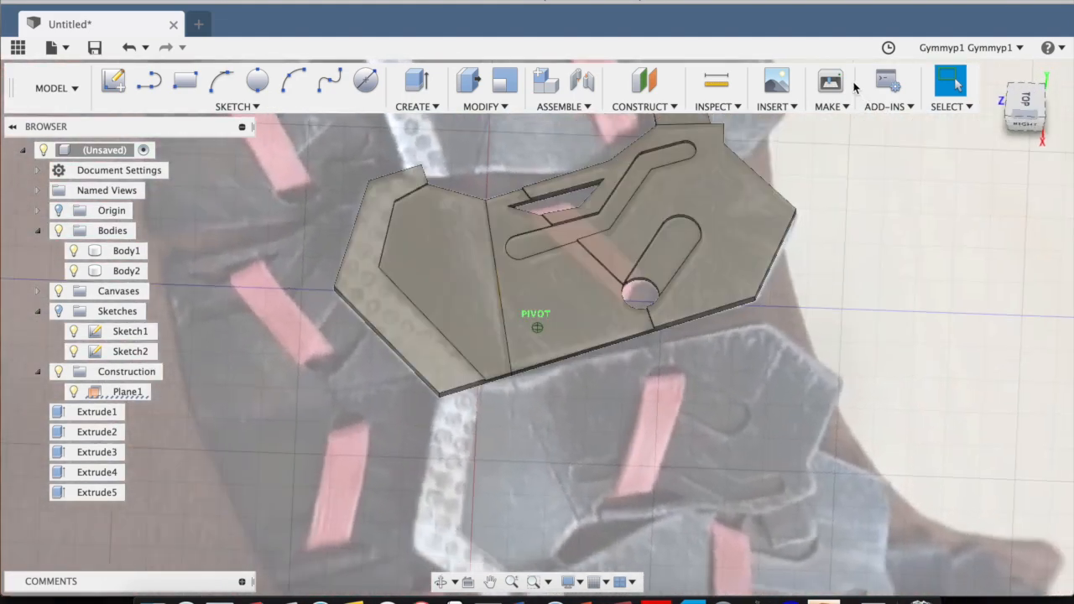
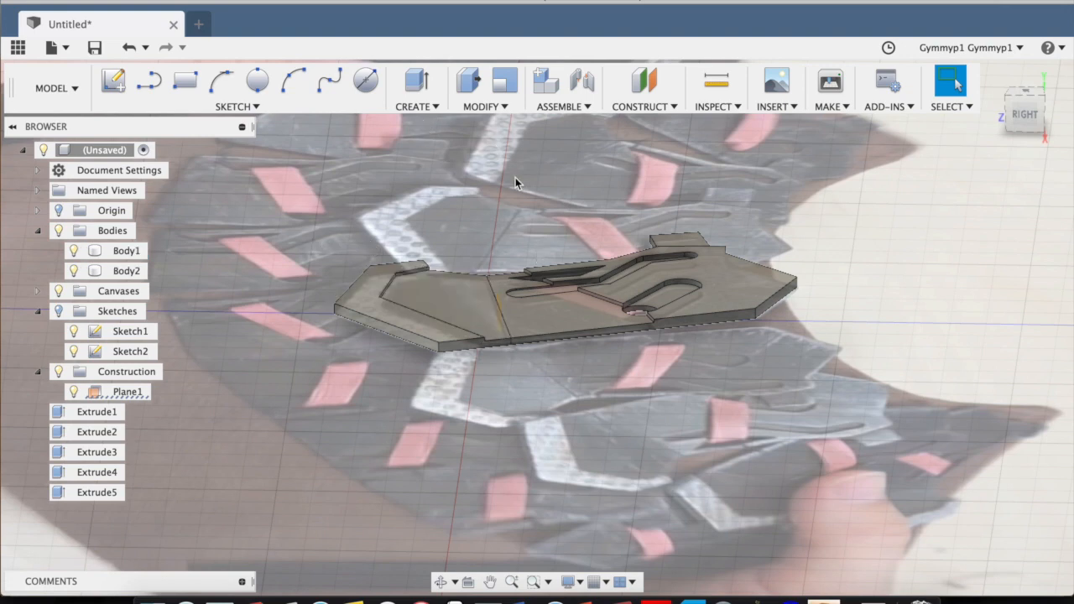
Start a rotational move of the unslotted plate half, using the upper crease edge as the rotation axis.
key("m")
left_click(420, 277)
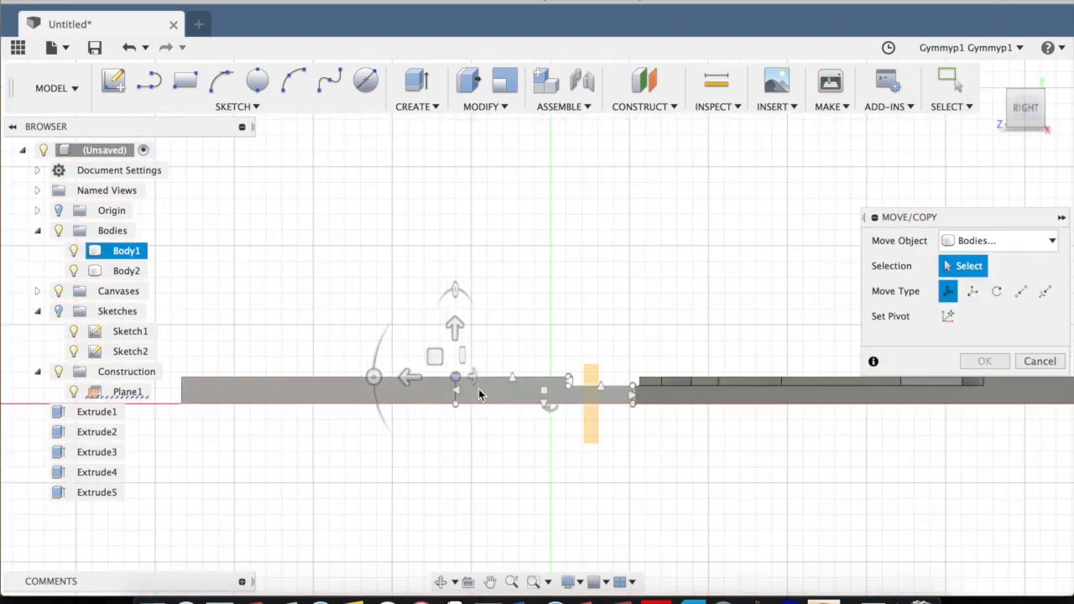
left_click(479, 391)
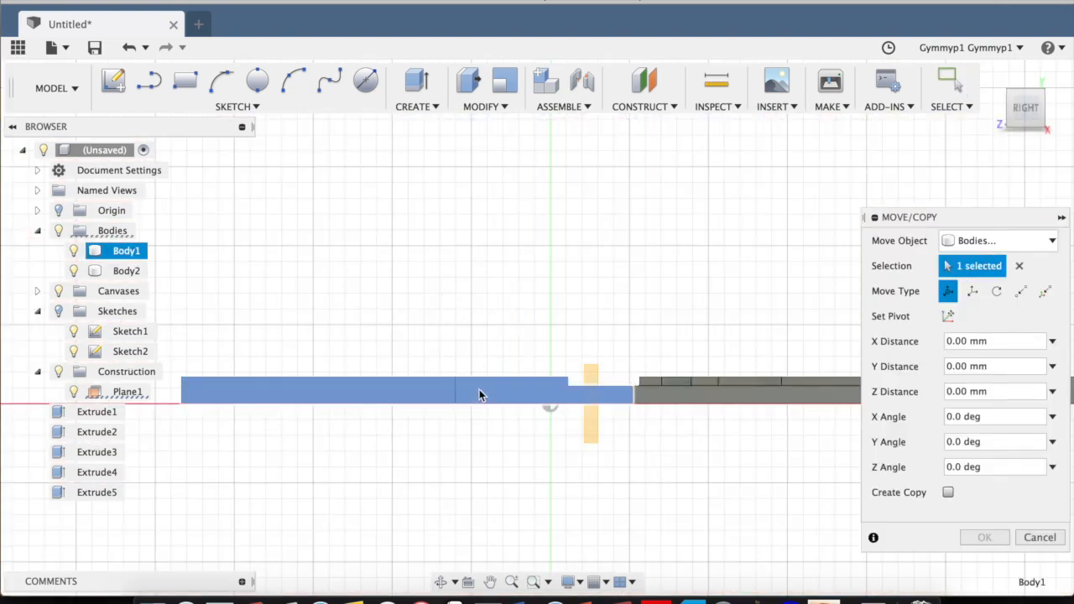
left_click(997, 292)
left_click_drag(1031, 110, 1031, 148)
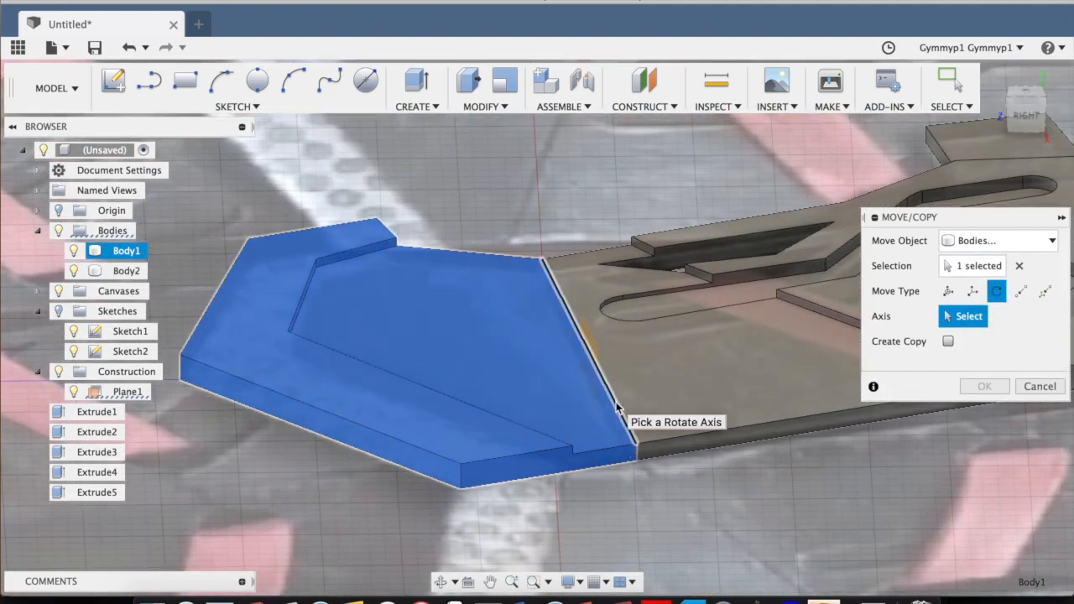
left_click(617, 409)
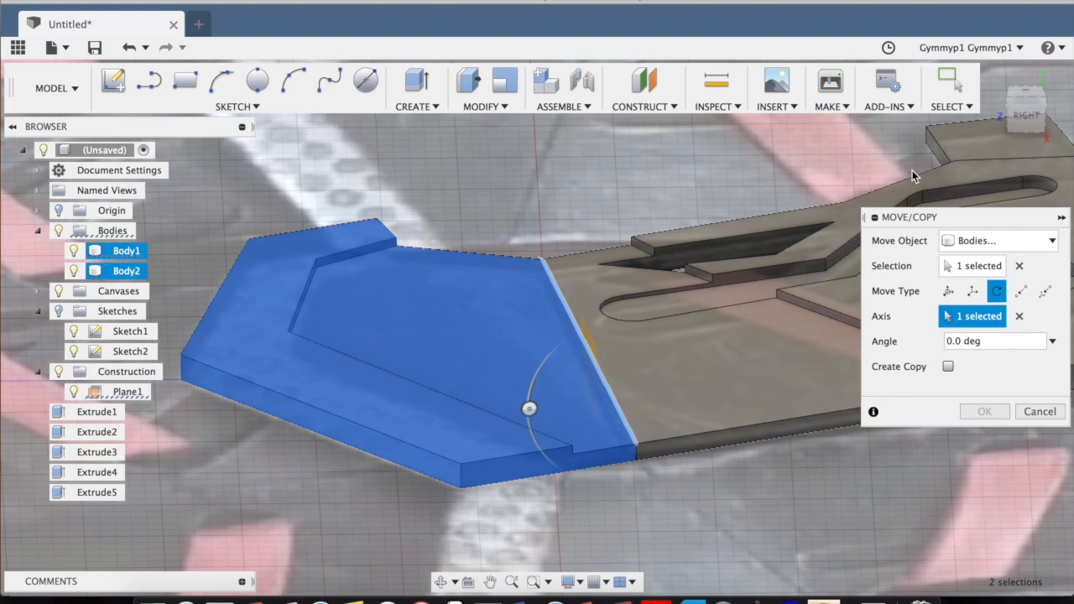
left_click(1031, 123)
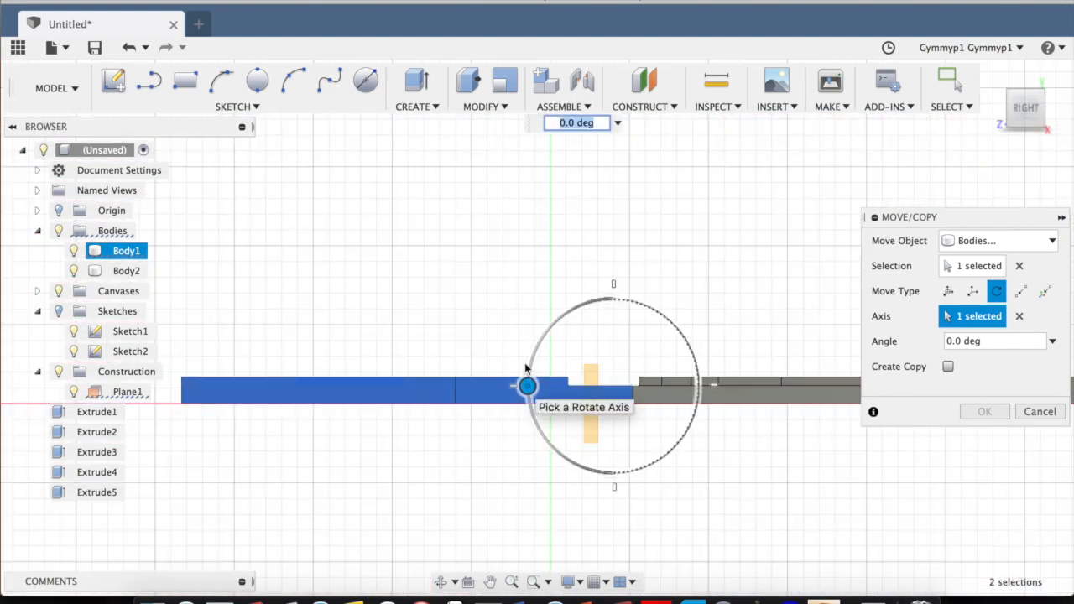
Tilt the unslotted plate half upward about the crease with a rotation angle of -10 degrees.
left_click_drag(528, 386, 534, 351)
left_click_drag(1029, 109, 1007, 120)
left_click(1024, 110)
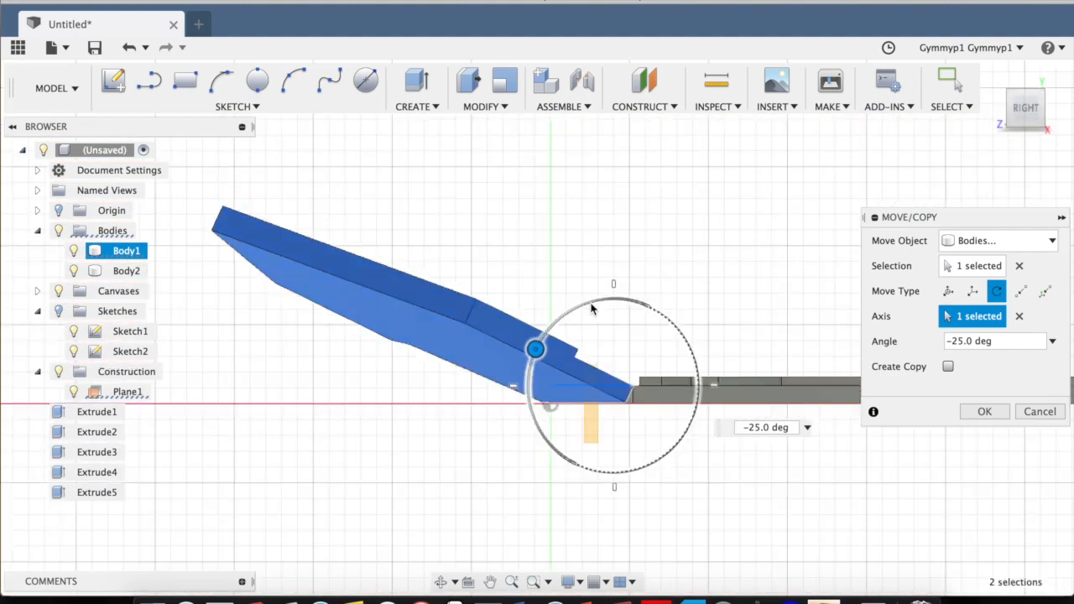
left_click_drag(536, 349, 530, 364)
left_click_drag(1021, 113, 989, 71)
left_click_drag(516, 351, 515, 366)
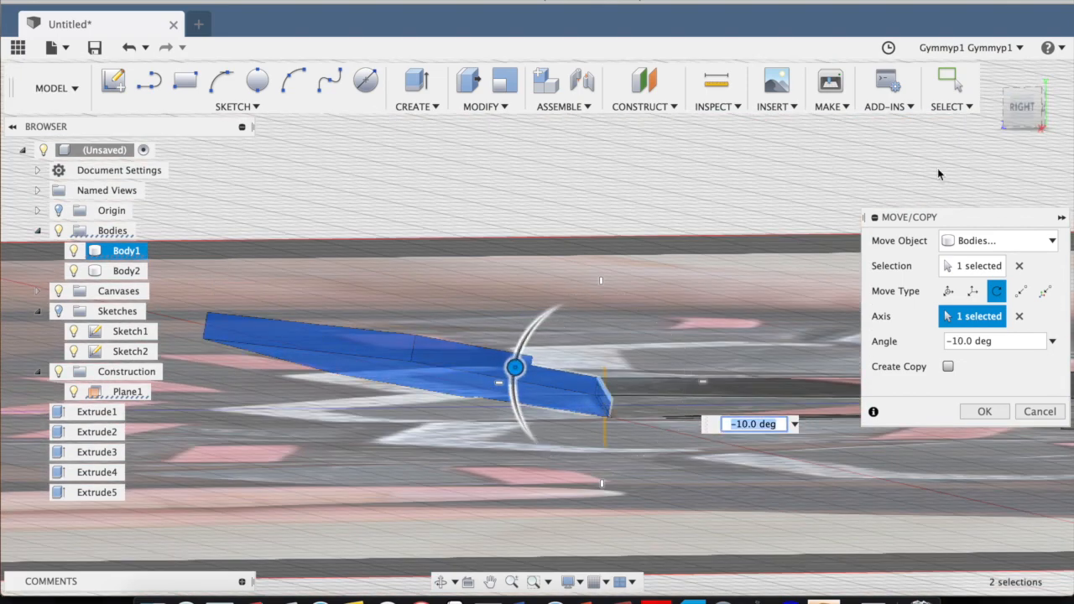
mouse_move(1026, 109)
left_mouse_down()
mouse_move(1008, 147)
mouse_move(1010, 101)
mouse_move(1026, 125)
left_mouse_up()
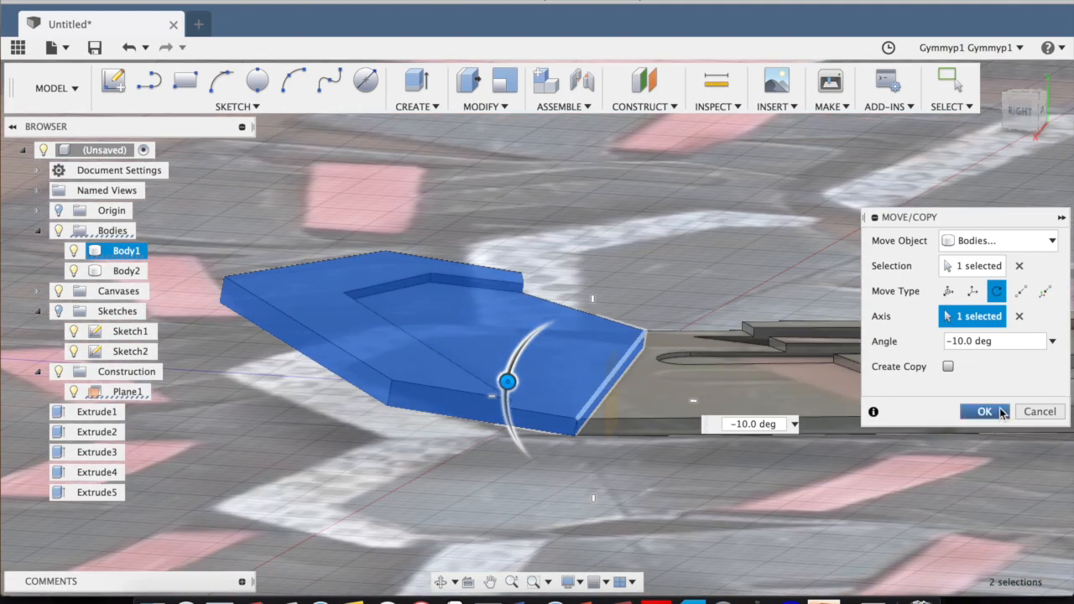
left_click(984, 411)
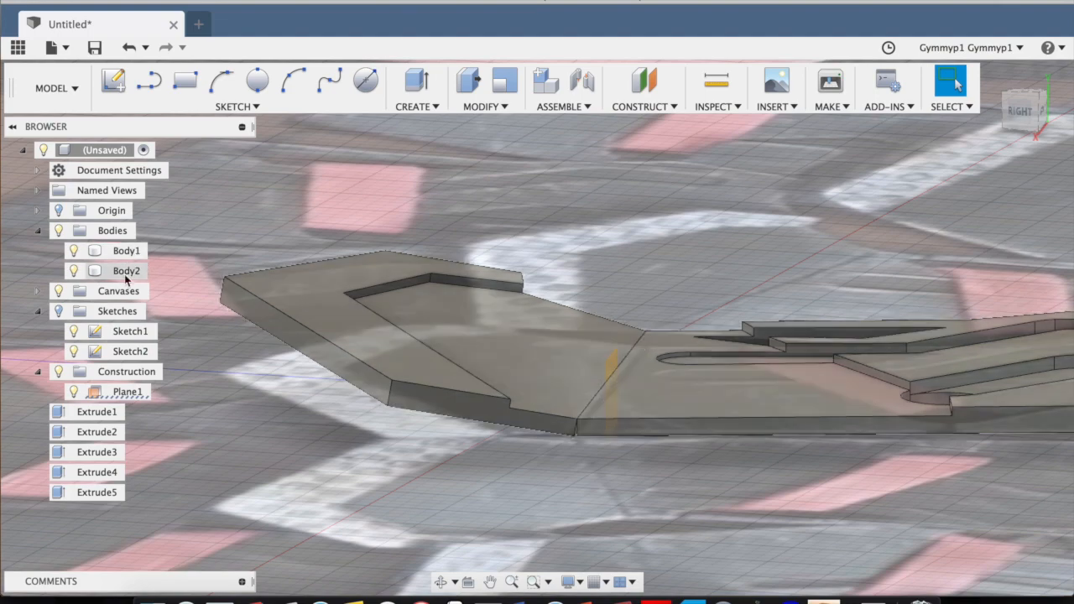
Start a loft at the gap under the crease, taking the tilted half's crease face as the first profile.
scroll(587, 443, "up", 5)
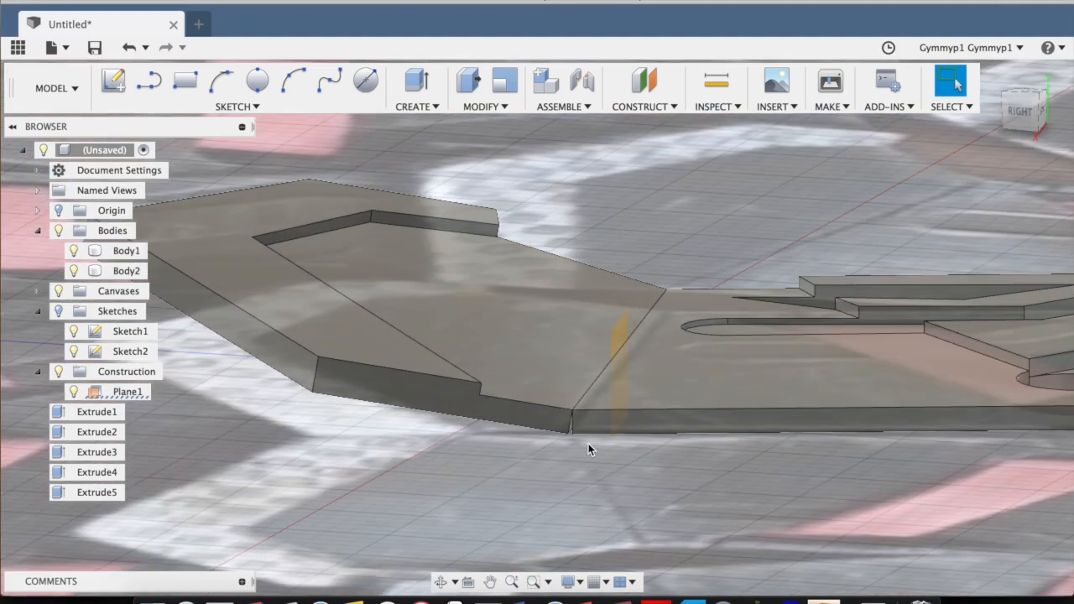
scroll(537, 412, "up", 2)
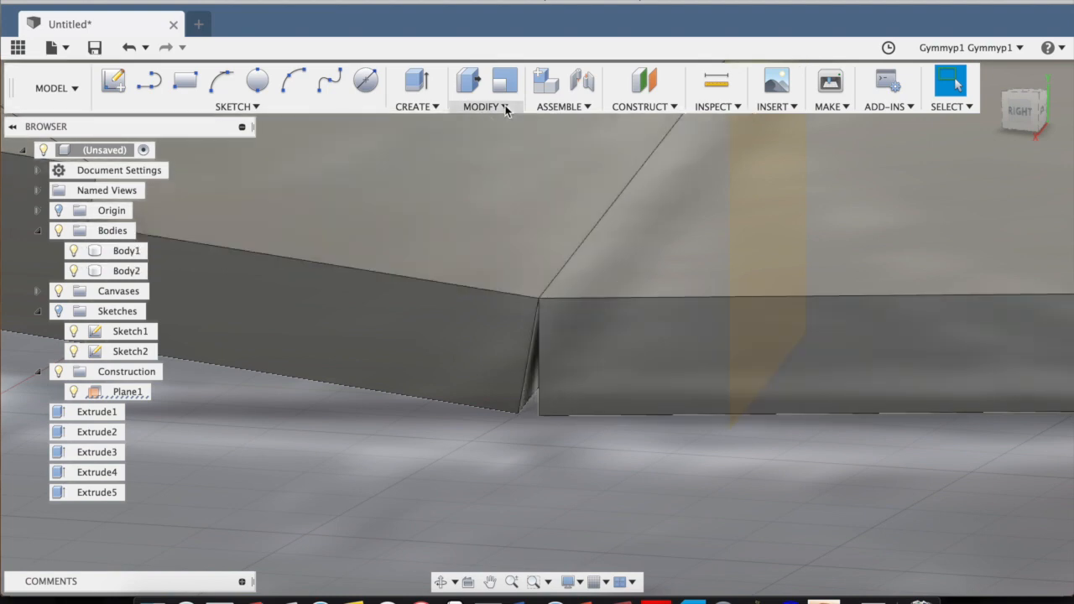
left_click(505, 108)
left_click(402, 107)
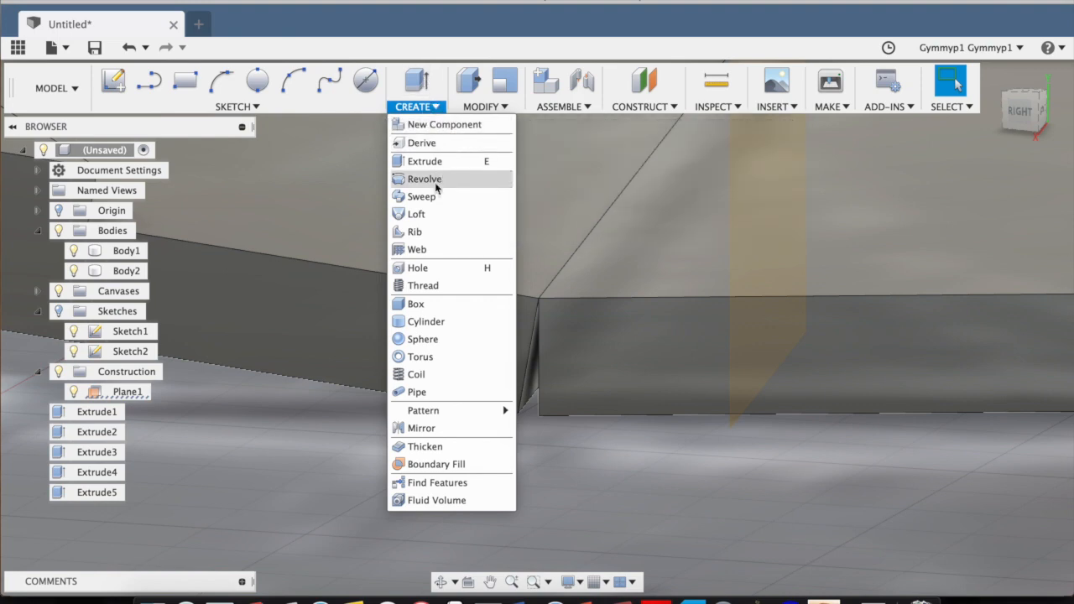
left_click(418, 213)
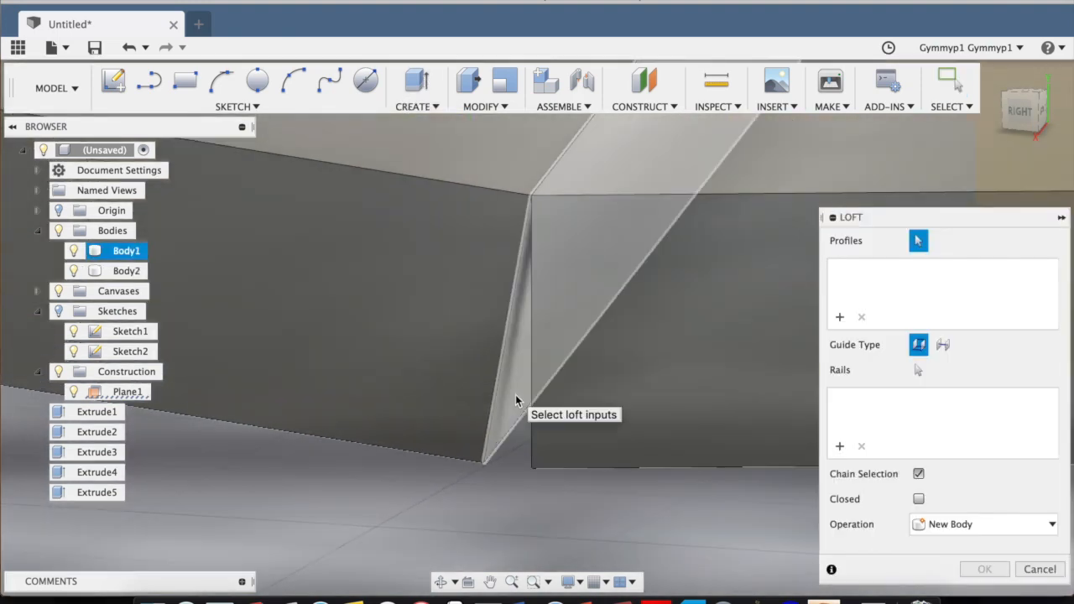
left_click(515, 398)
Pick the slotted half's facing crease face as the second loft profile.
left_click_drag(1010, 112, 1028, 111)
middle_click_drag(476, 398, 274, 318)
left_click_drag(1010, 116, 1032, 113)
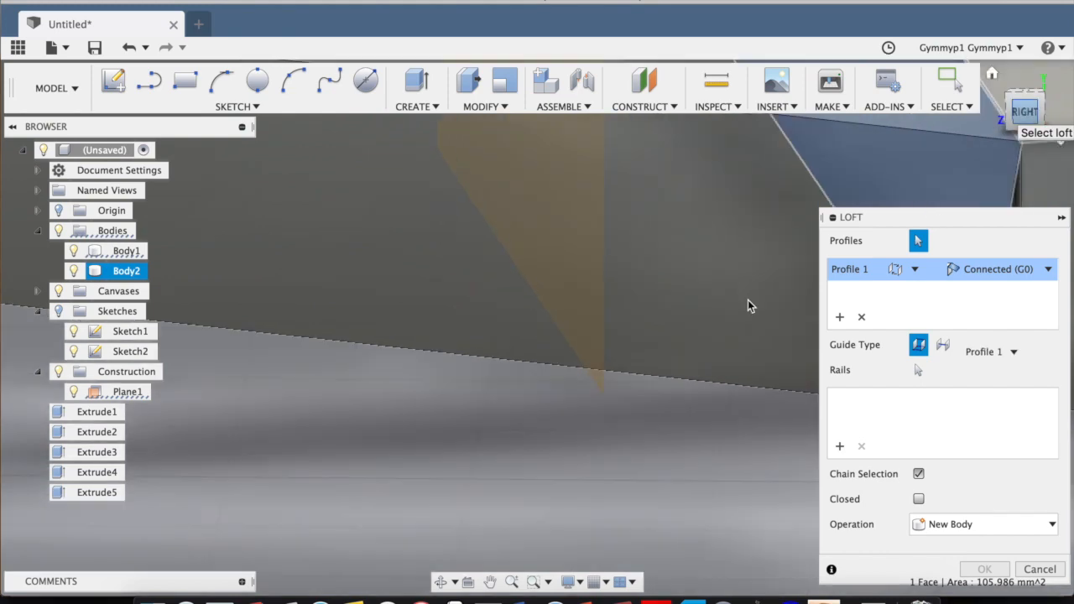
middle_click_drag(595, 301, 316, 311)
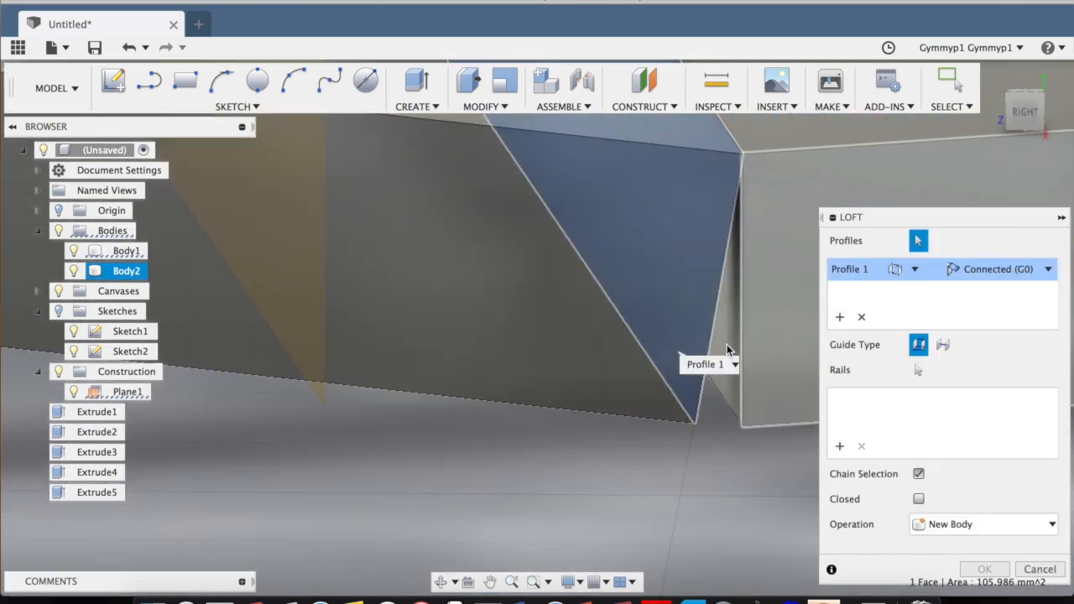
left_click(729, 345)
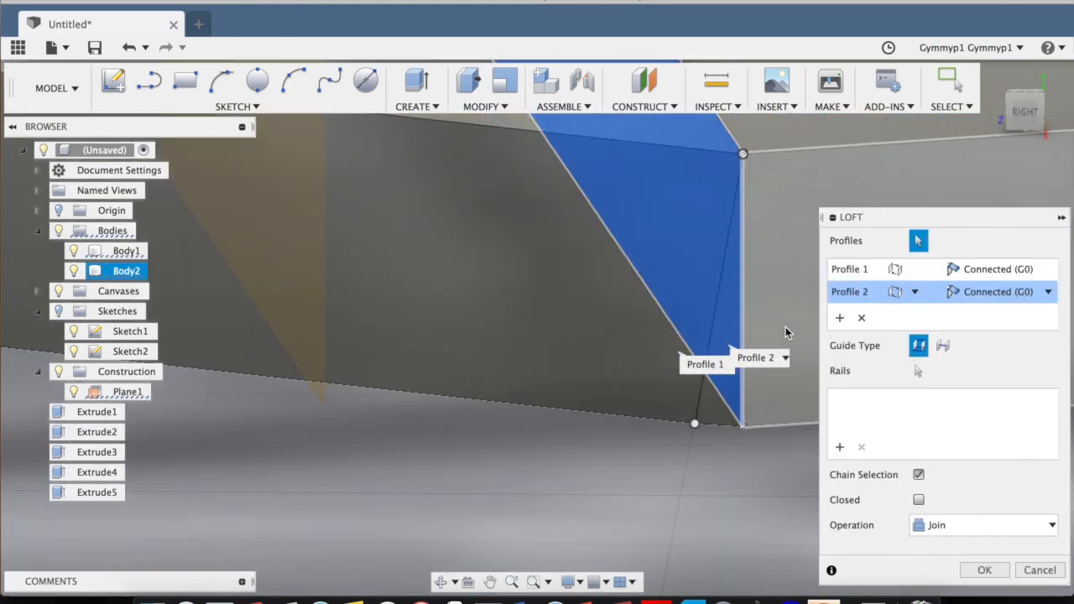
Check the loft between the crease faces at both ends of the gap and complete it as a Join.
scroll(636, 311, "down", 3)
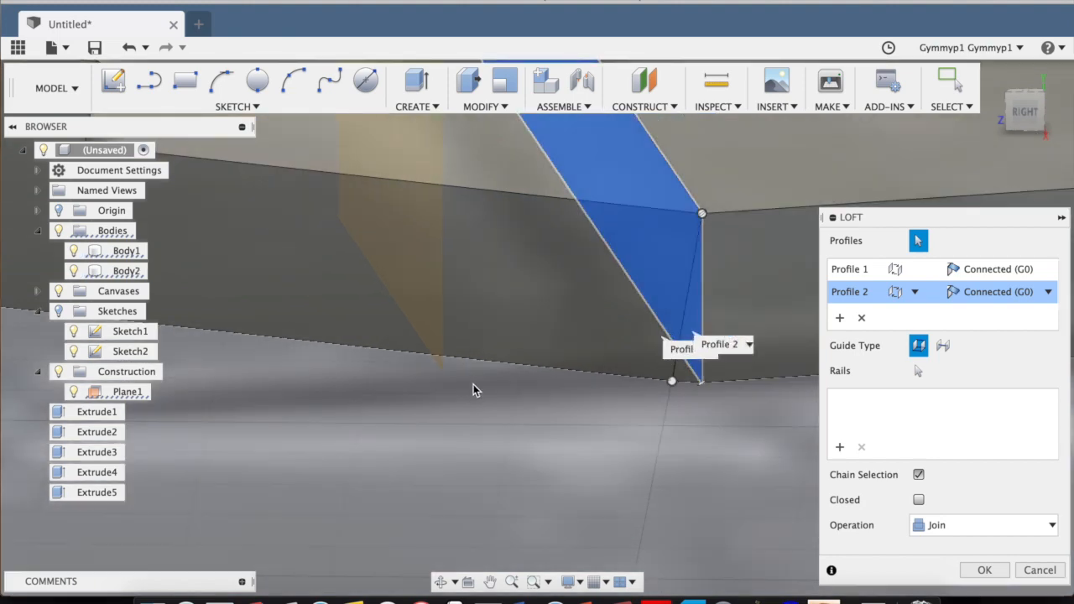
scroll(473, 389, "down", 3)
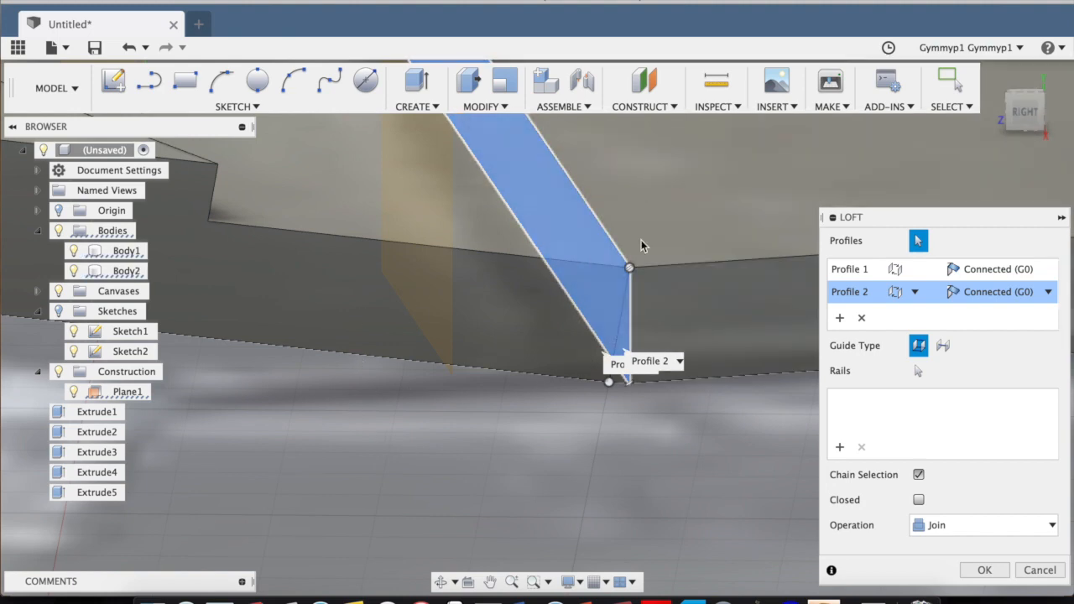
scroll(463, 229, "down", 5)
middle_click_drag(432, 275, 432, 458)
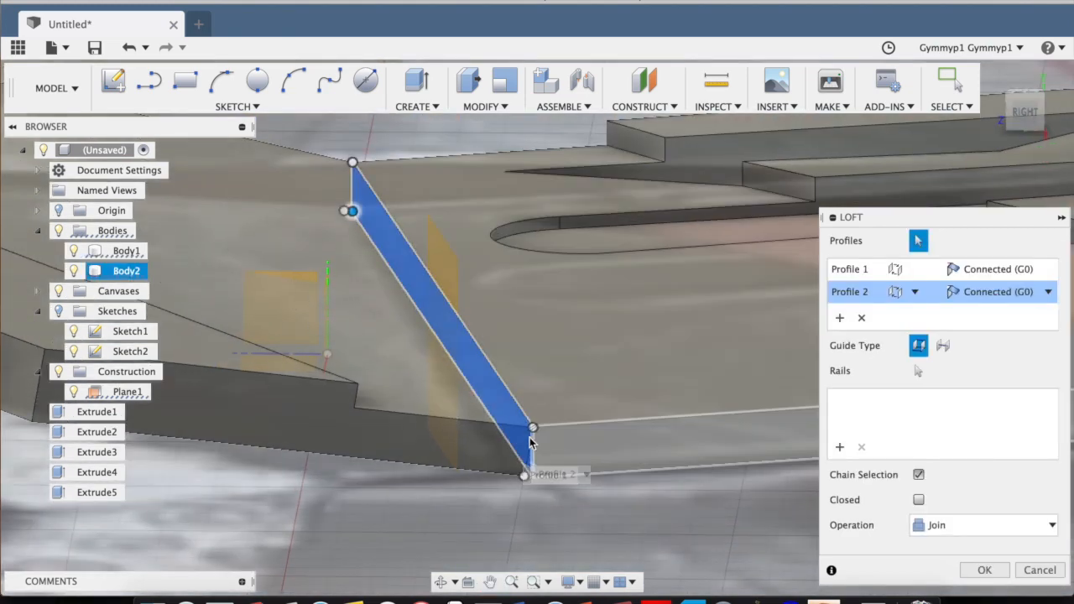
scroll(531, 440, "up", 5)
scroll(529, 438, "up", 3)
middle_click_drag(568, 498, 548, 243)
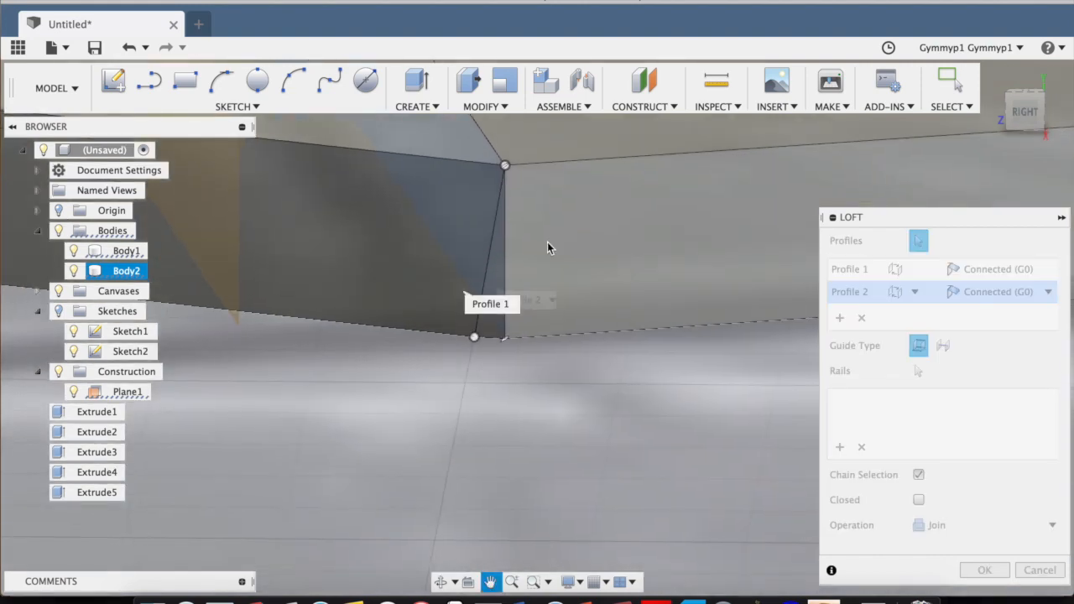
left_click(984, 571)
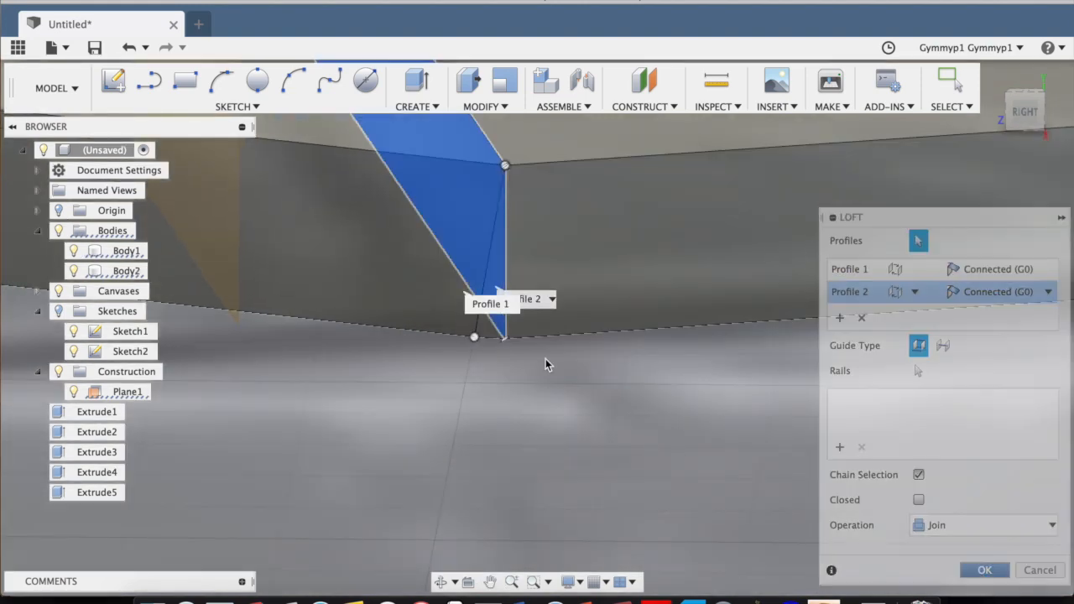
Examine the filled crease and the whole joined plate from the side and from above.
scroll(472, 286, "down", 8)
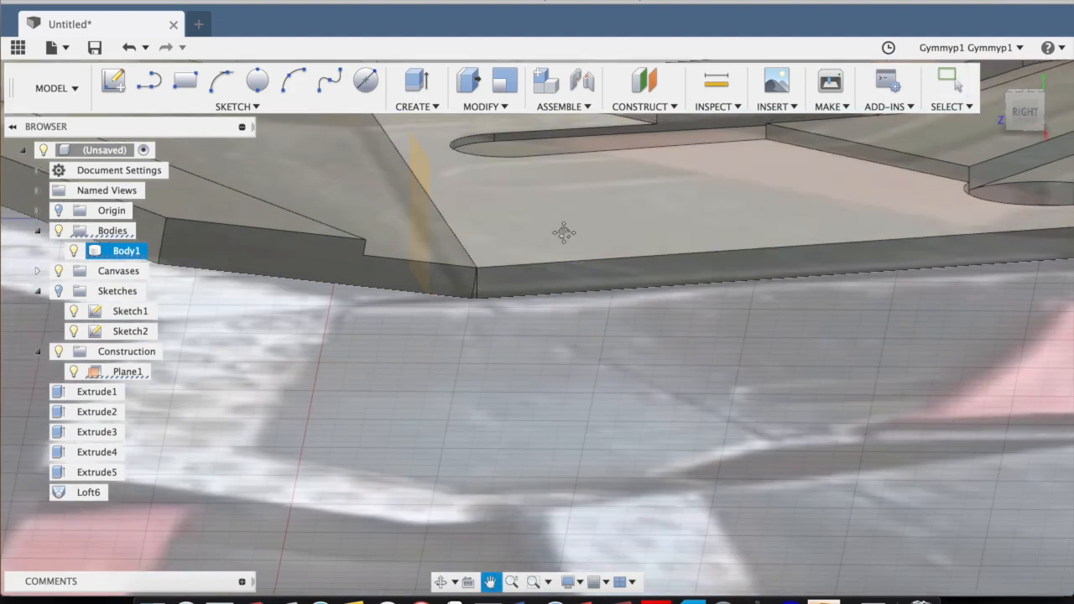
middle_click_drag(564, 230, 549, 403)
scroll(548, 408, "down", 5)
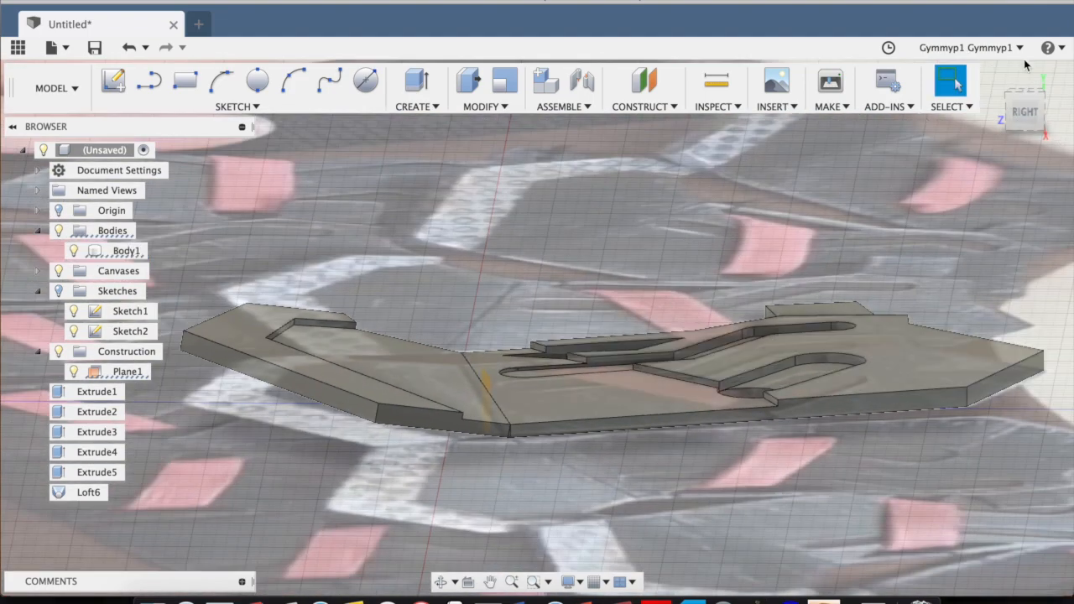
left_click_drag(1021, 116, 1026, 164)
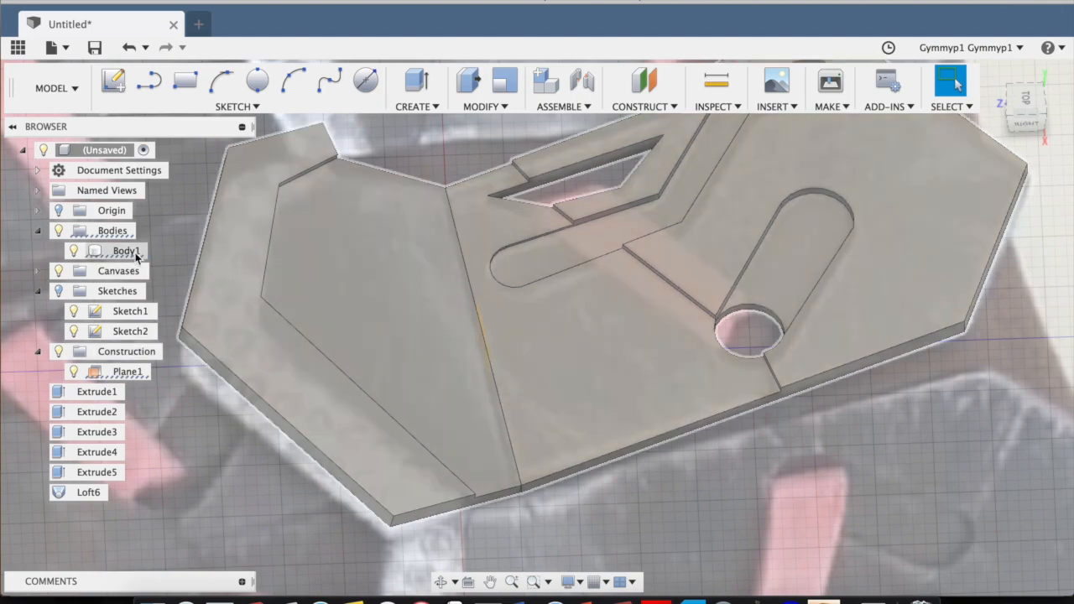
left_click(126, 251)
left_click(1024, 99)
left_click(1054, 76)
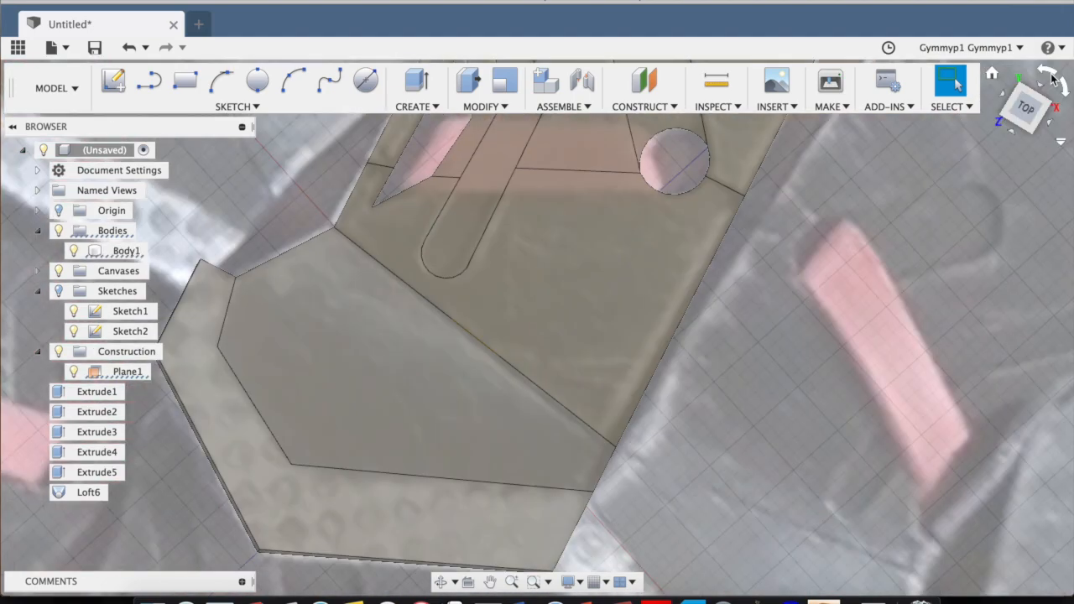
scroll(494, 250, "down", 5)
middle_click_drag(637, 231, 658, 269)
scroll(582, 252, "up", 3)
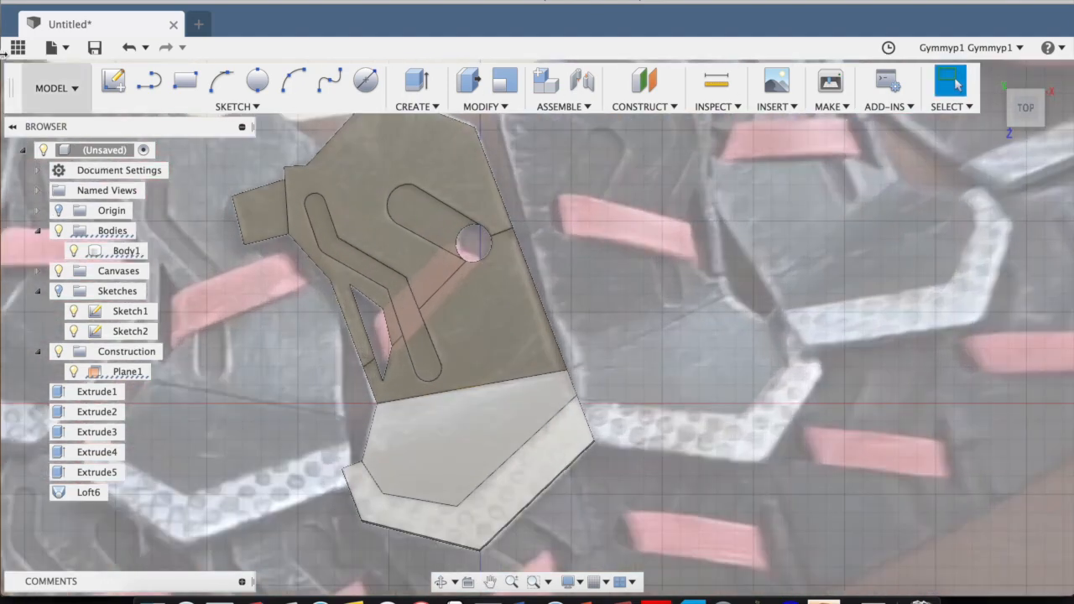
Export the joined plate body for 3D printing at Medium refinement without a print utility, saving it to the Desktop as neckpiece.
left_click(833, 107)
left_click(888, 107)
left_click(831, 107)
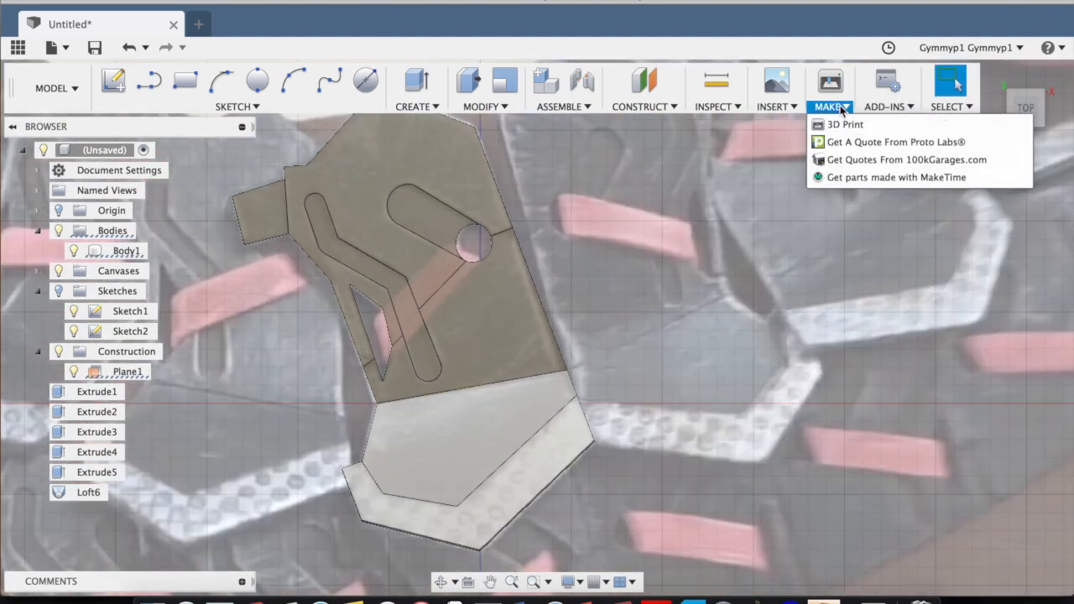
left_click(839, 120)
left_click(432, 325)
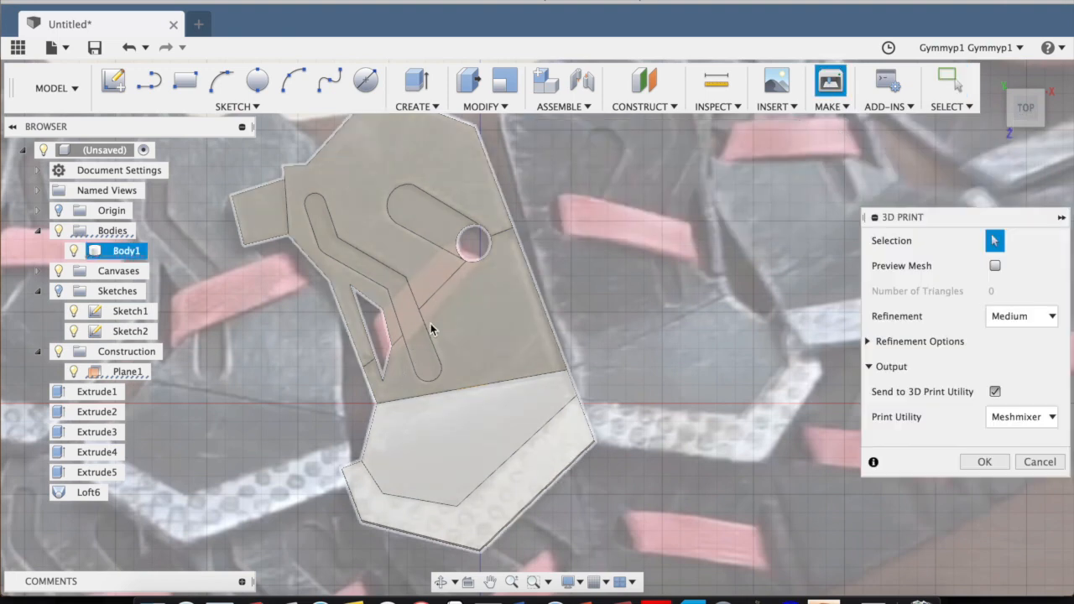
left_click(996, 392)
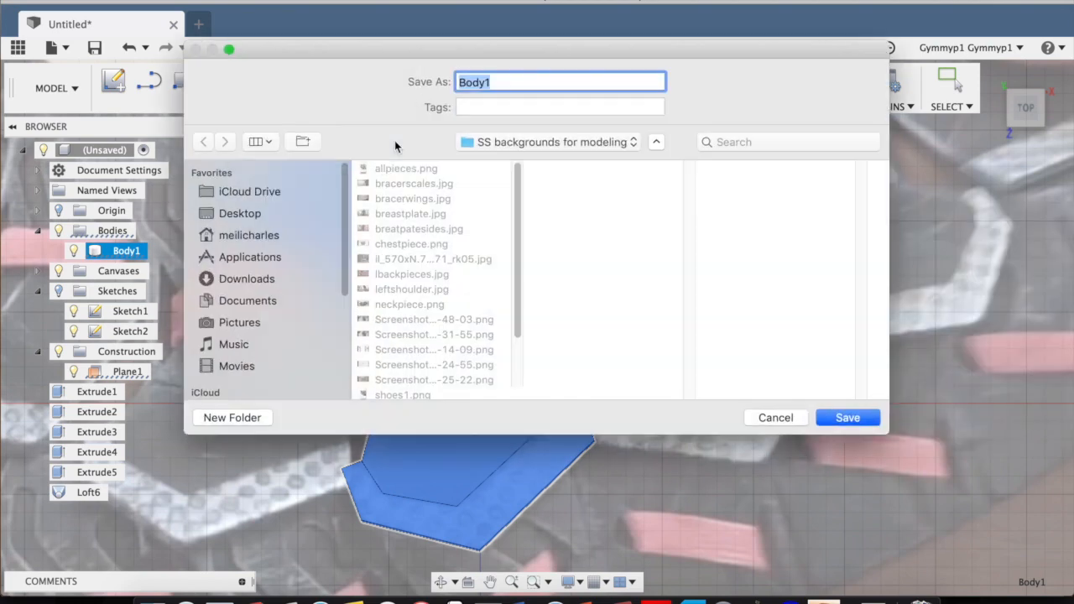
left_click(240, 214)
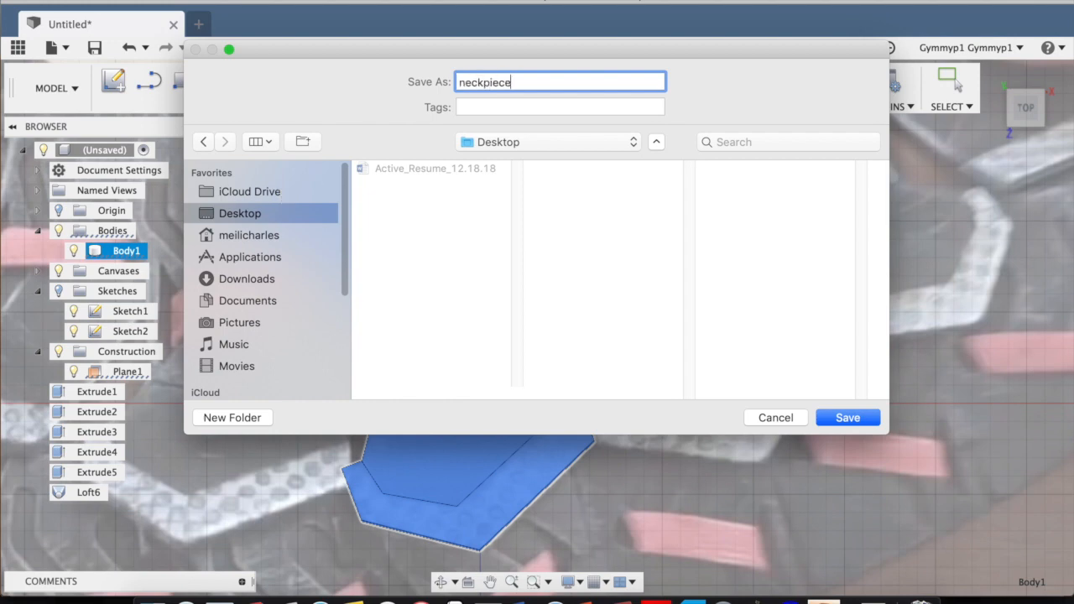
key("Return")
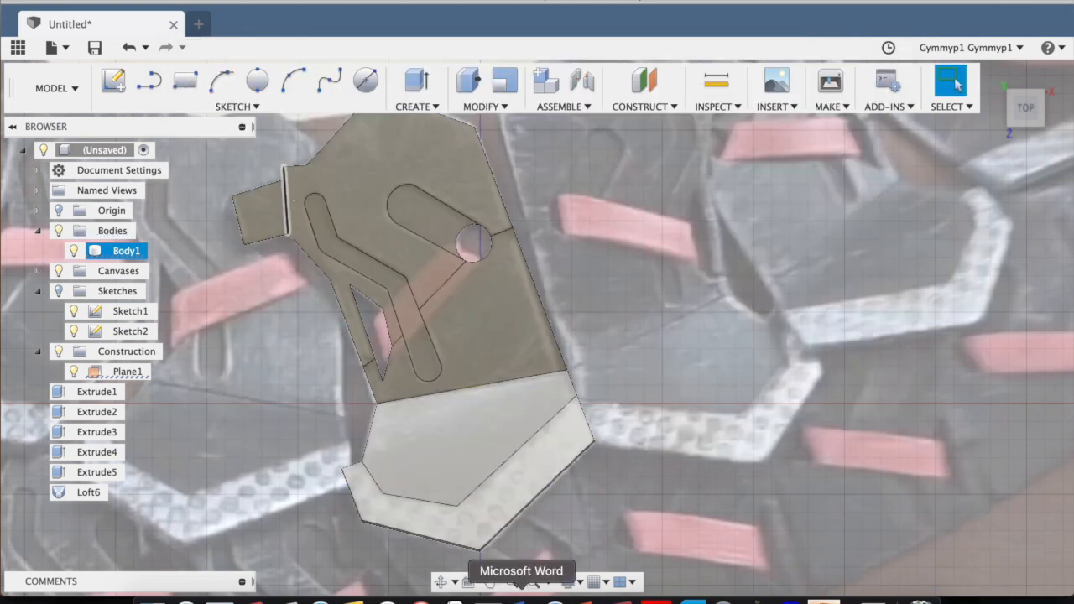
Switch to Cura and clear the old case model from the build plate.
left_click(694, 602)
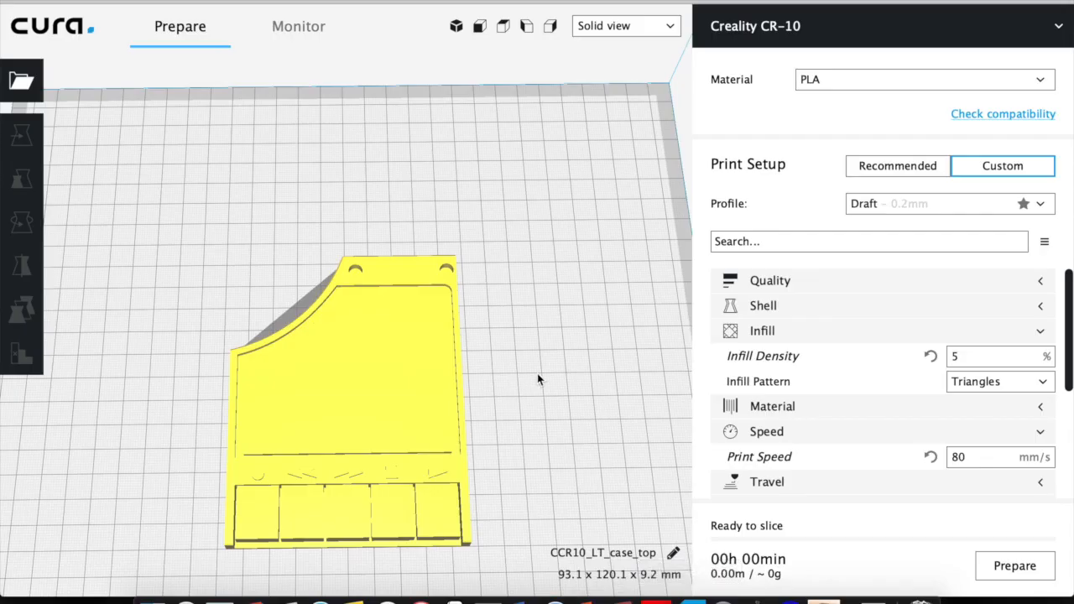
right_click(613, 457)
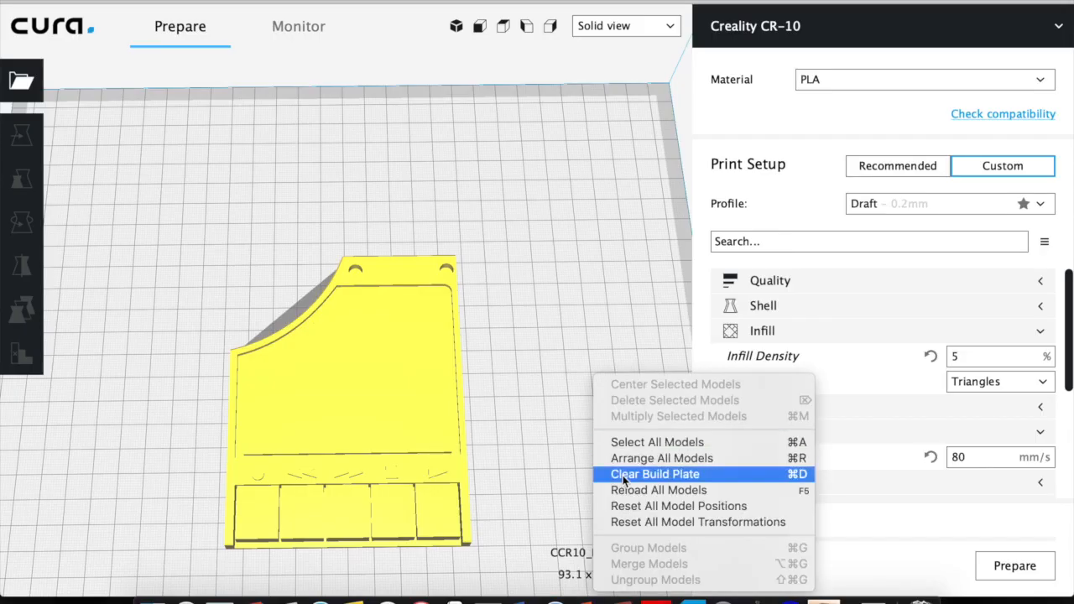
left_click(623, 476)
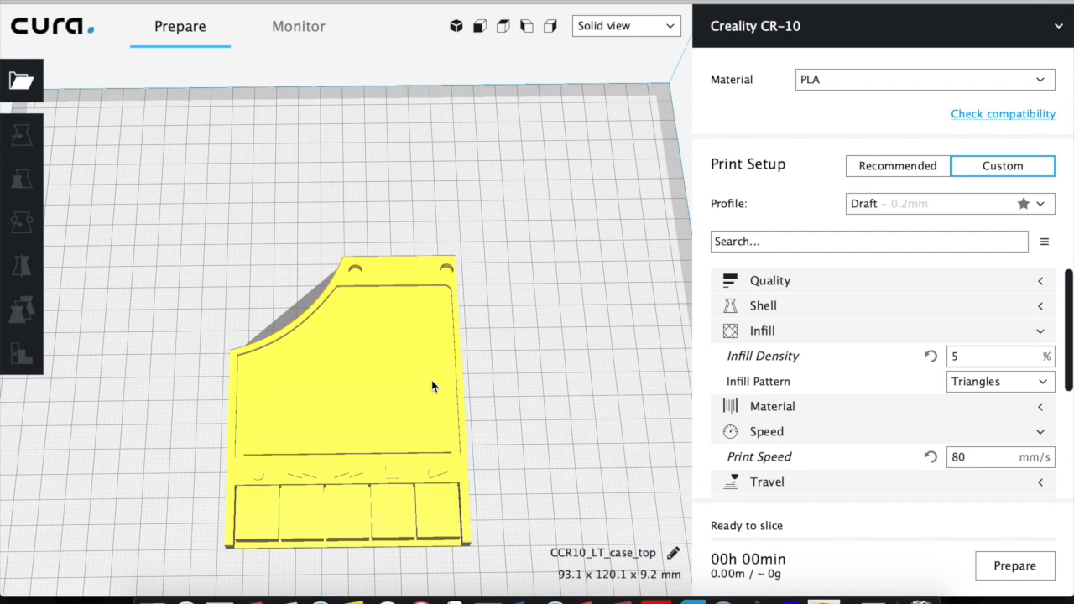
Load neckpiece.stl from the Desktop folder onto the build plate.
left_click(152, 598)
left_click(252, 116)
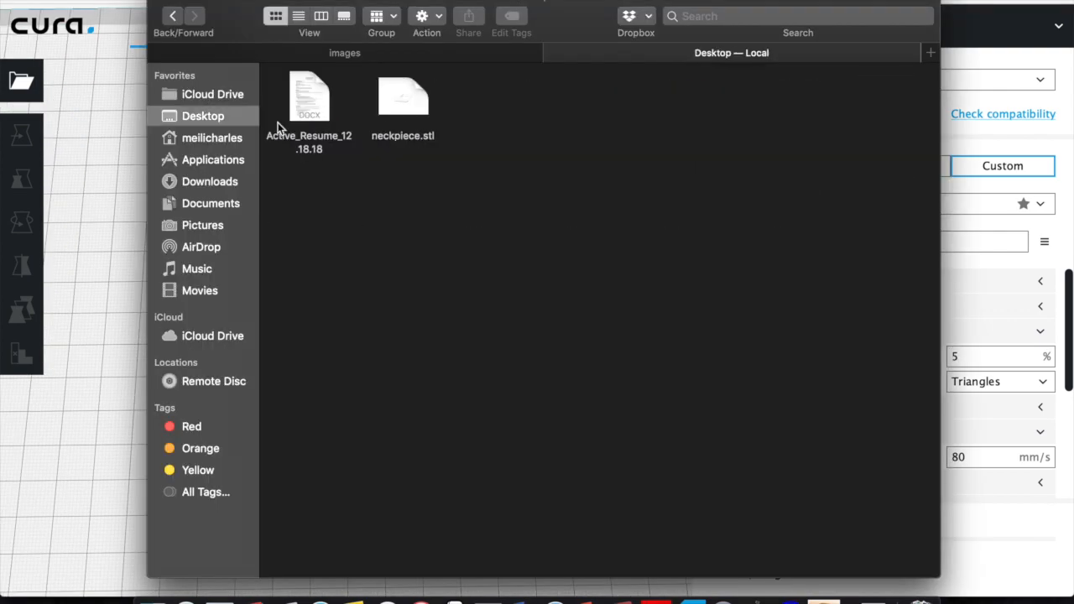
left_click_drag(402, 97, 78, 300)
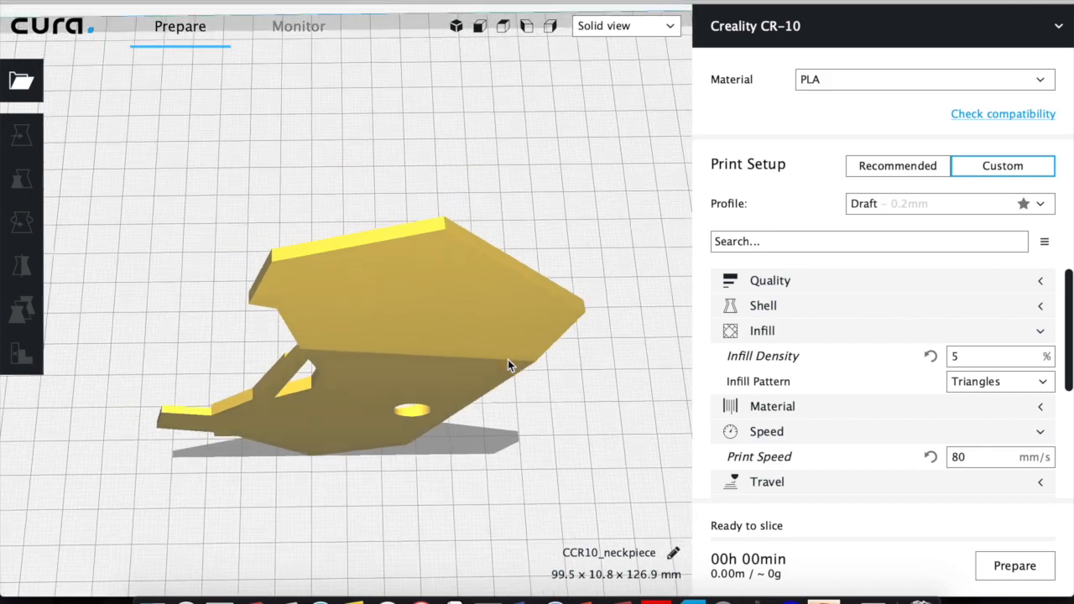
Rotate the upright neckpiece so the plate lies flat on the build plate and check its orientation.
right_click_drag(524, 291, 322, 308)
left_click(341, 318)
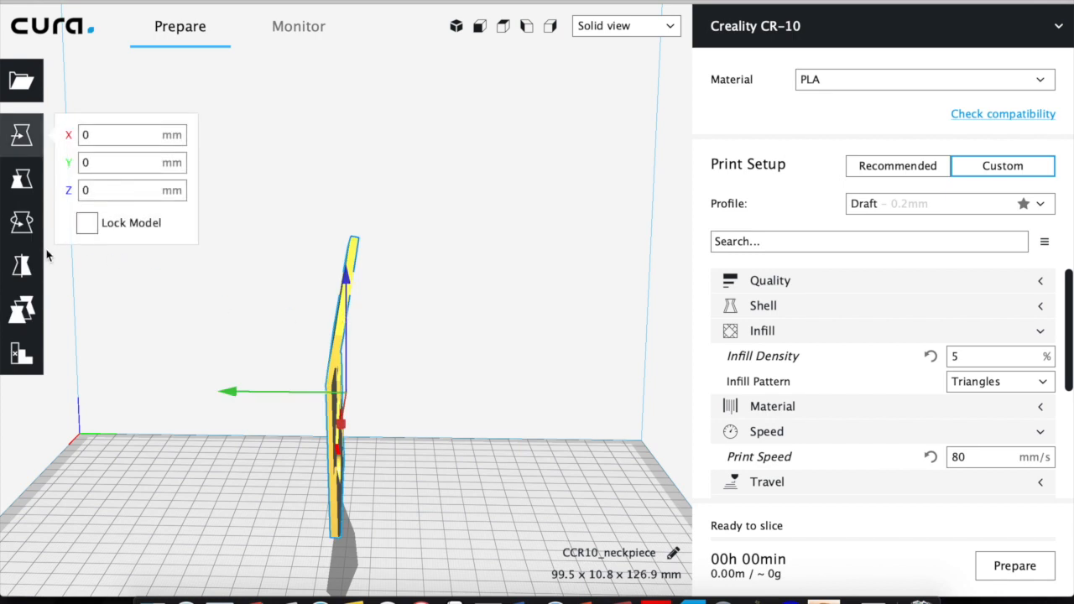
key("r")
left_click_drag(355, 288, 110, 391)
left_click(361, 316)
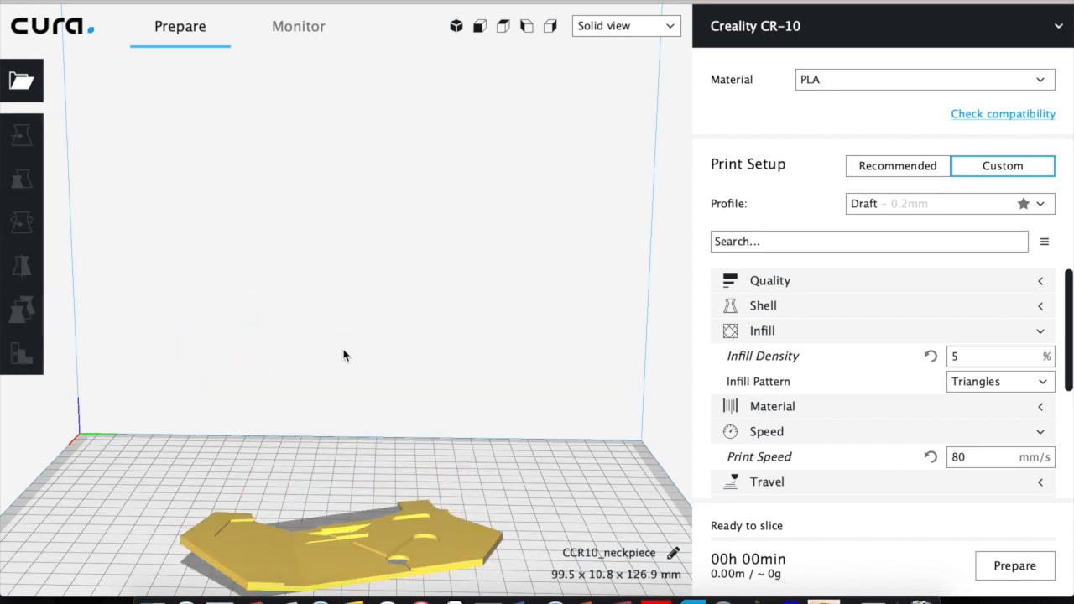
right_click_drag(136, 437, 207, 514)
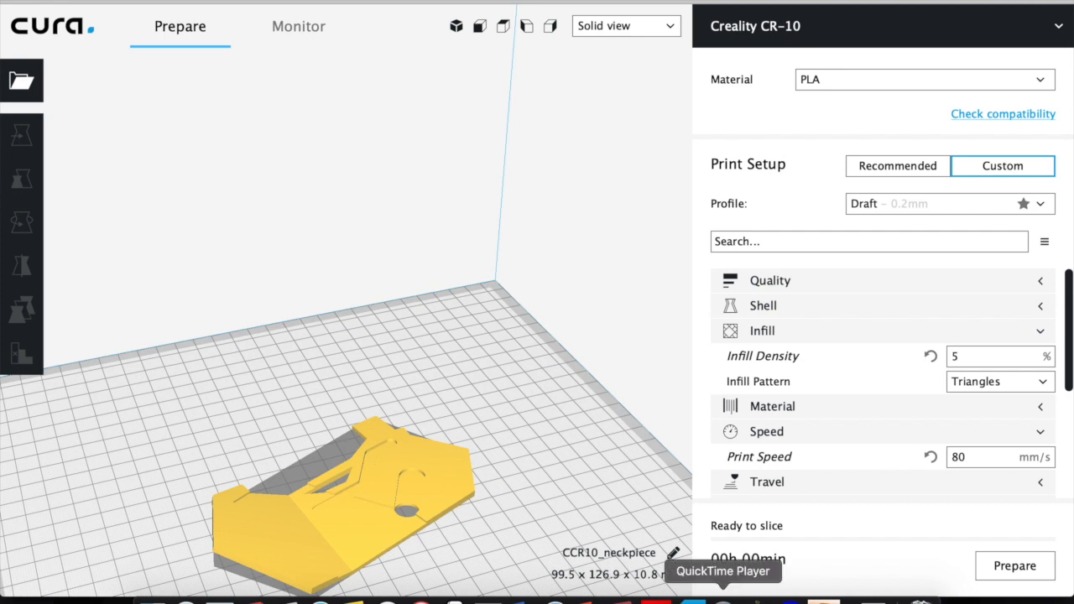
Clear the neckpiece from the build plate and switch to Fusion 360.
right_click(493, 358)
left_click(554, 455)
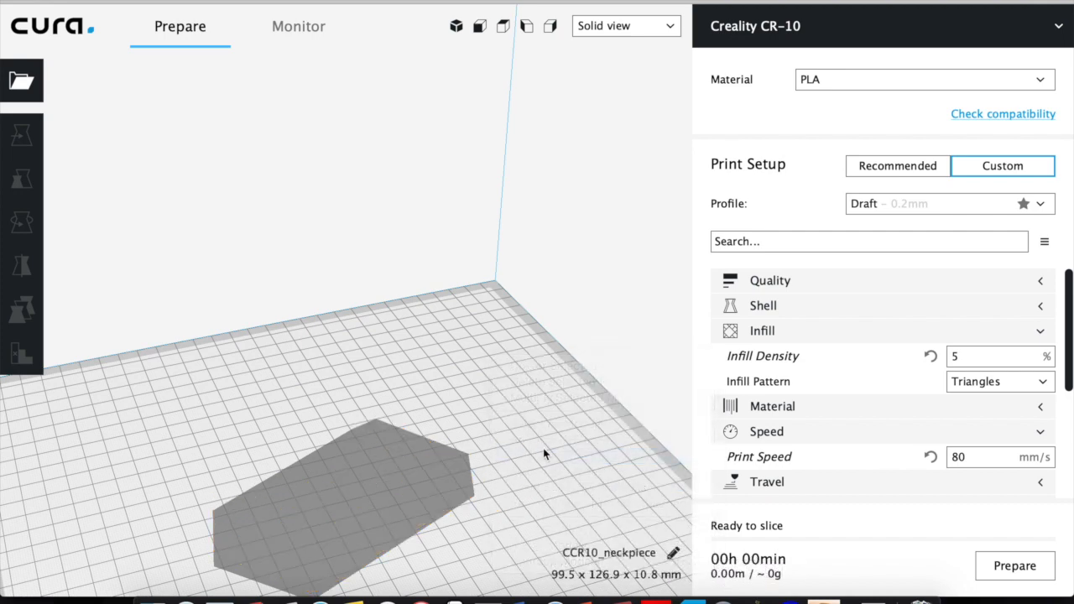
left_click(823, 601)
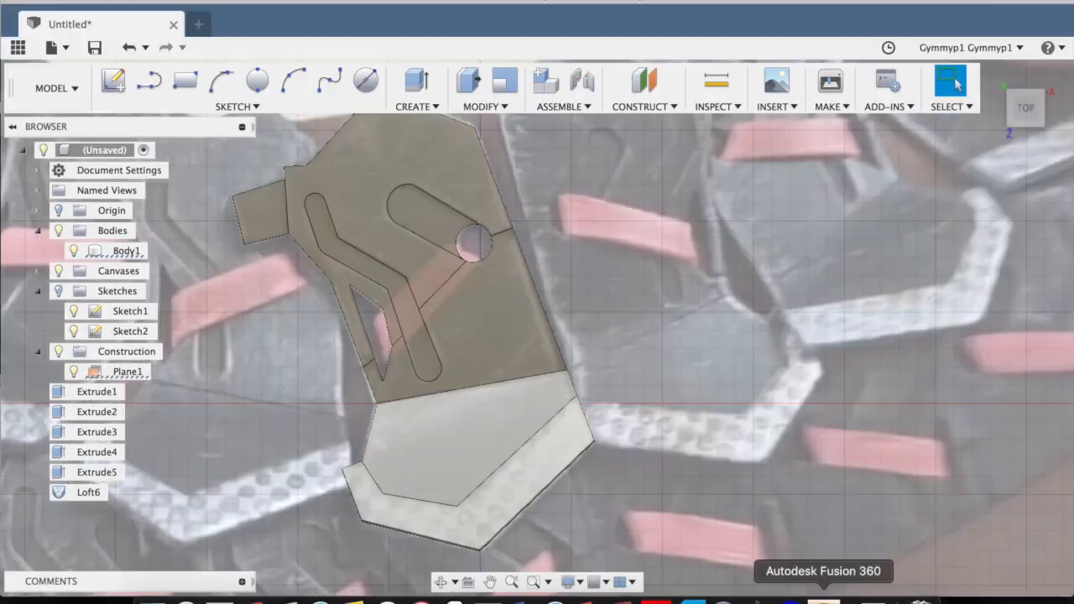
Scale the plate body uniformly by a factor of 0.594 about the bend point of the angled groove.
middle_click_drag(559, 285, 695, 282, "shift")
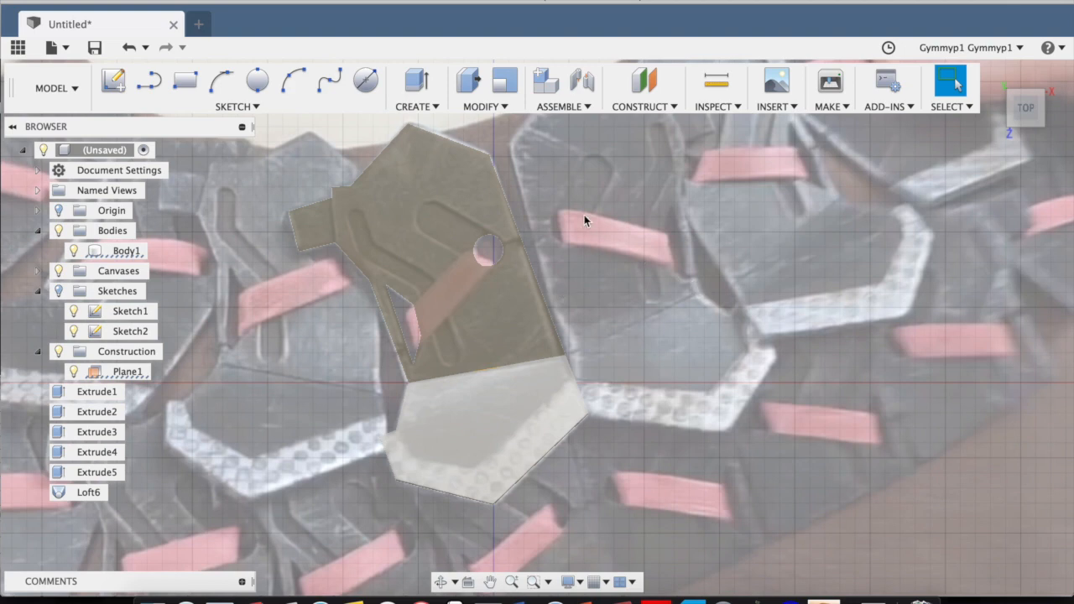
key("s")
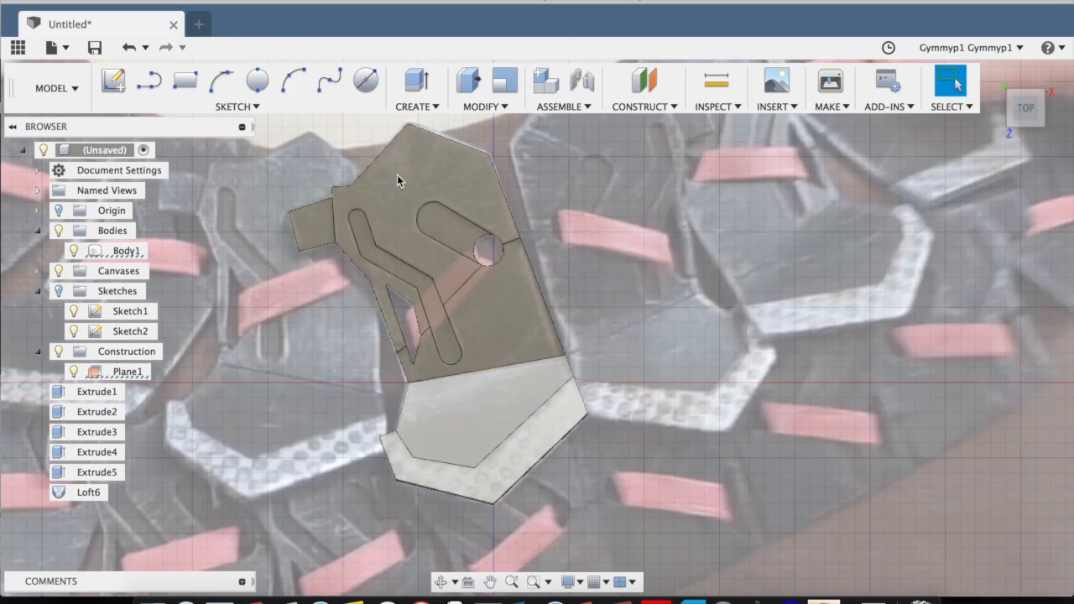
left_click(412, 107)
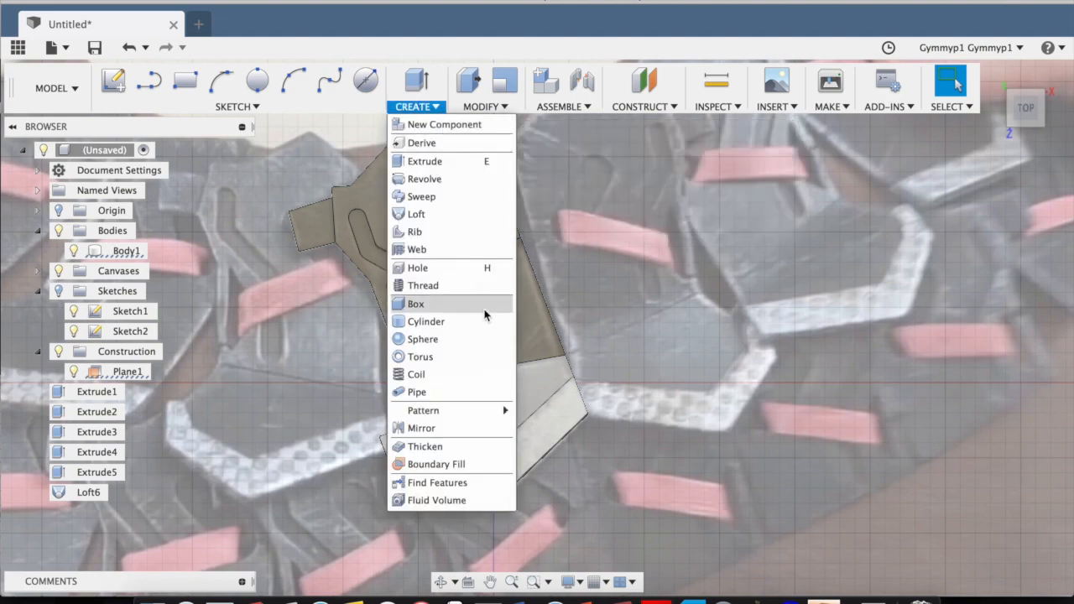
left_click(491, 107)
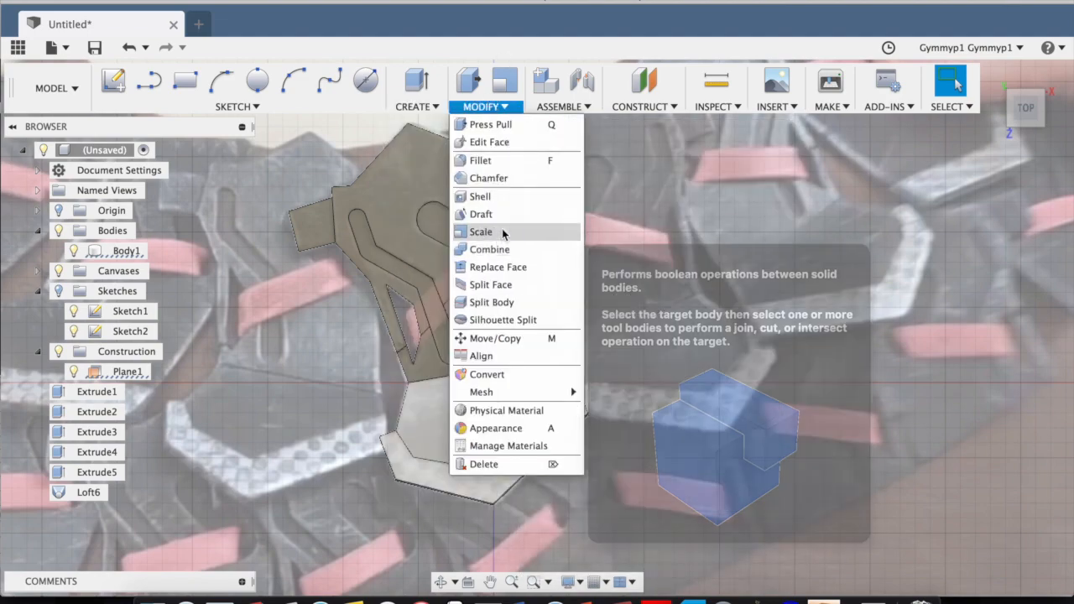
left_click(483, 232)
left_click(426, 272)
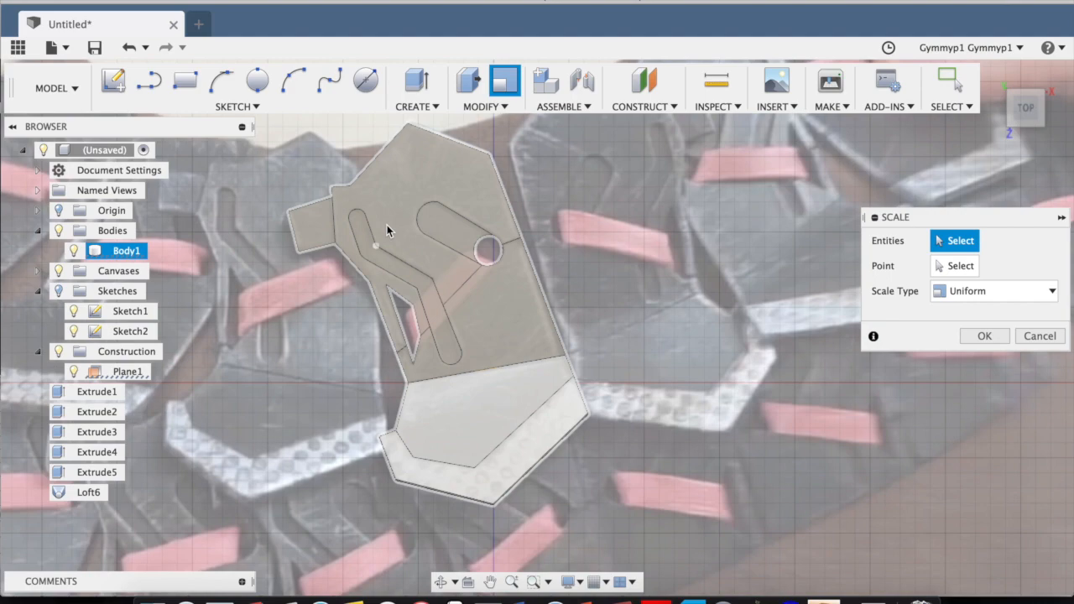
left_click(387, 225)
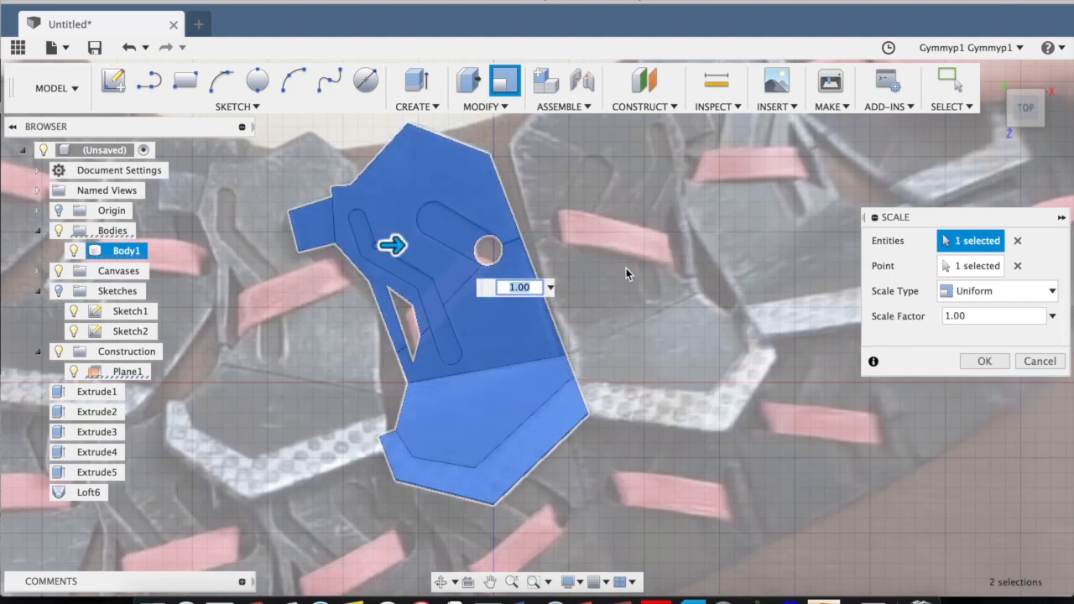
scroll(626, 269, "up", 3)
left_click_drag(358, 241, 322, 239)
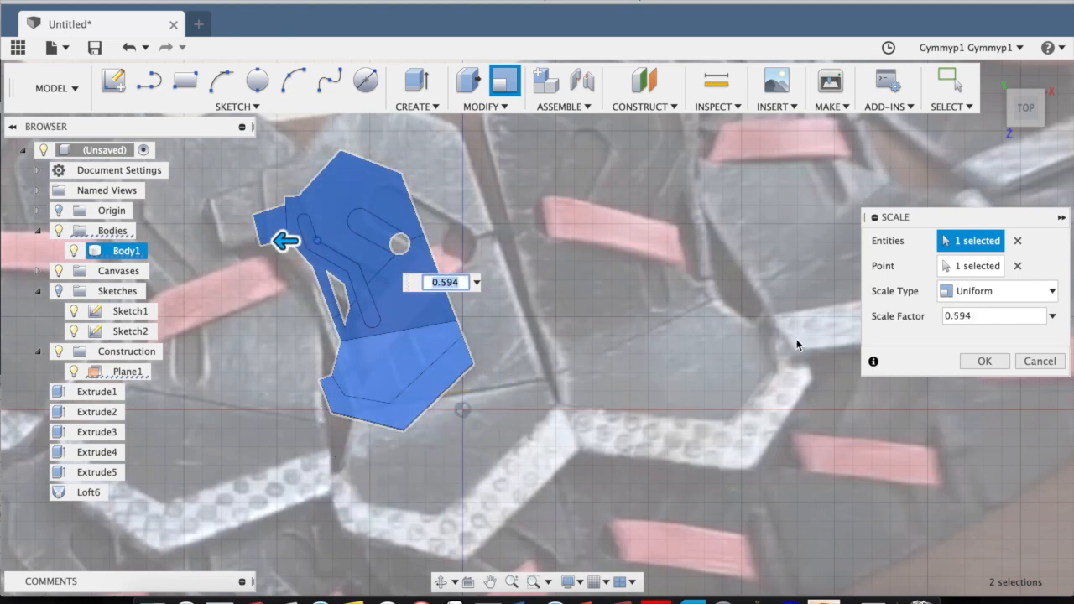
left_click(981, 362)
Measure the scaled plate's overall length between its pointed upper vertex and lowest vertex, and compare its size with the reference canvas.
scroll(556, 249, "up", 3)
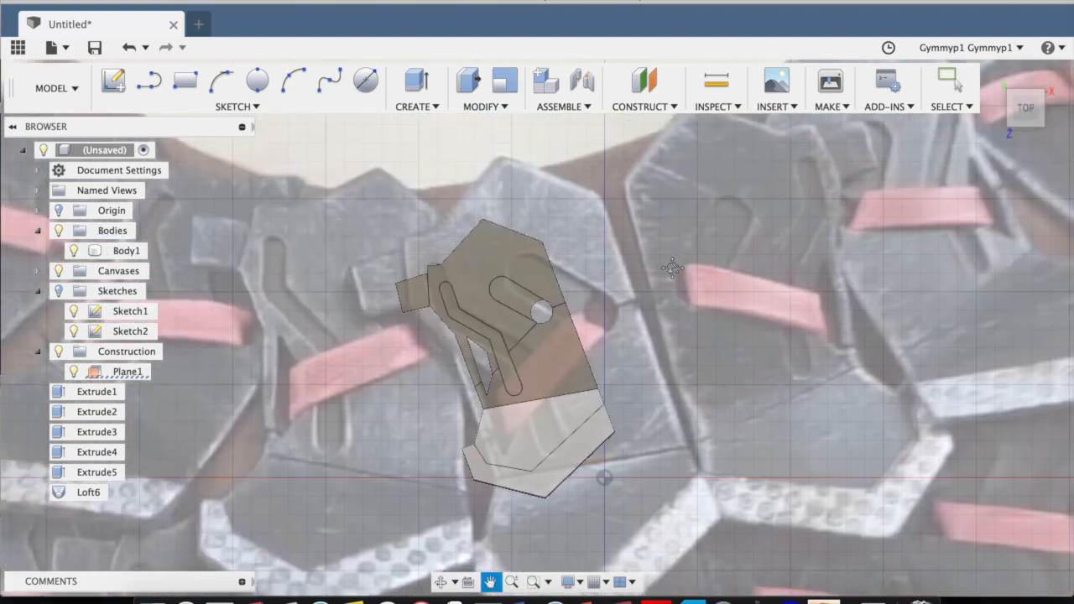
scroll(670, 268, "up", 2)
middle_click_drag(670, 268, 763, 313)
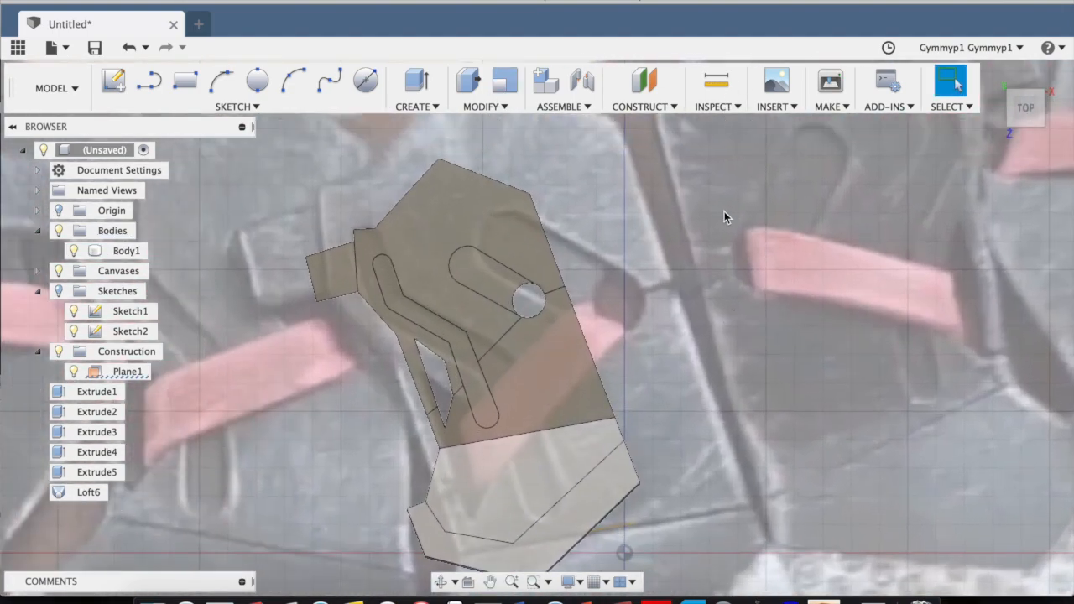
scroll(717, 204, "down", 3)
middle_click_drag(830, 255, 800, 226)
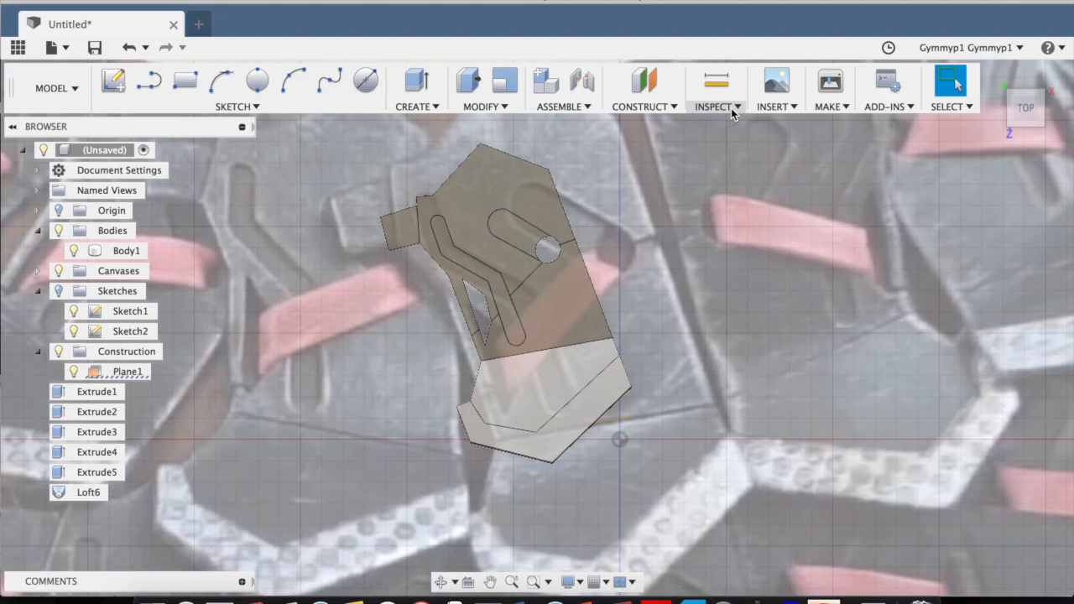
left_click(727, 108)
left_click(715, 120)
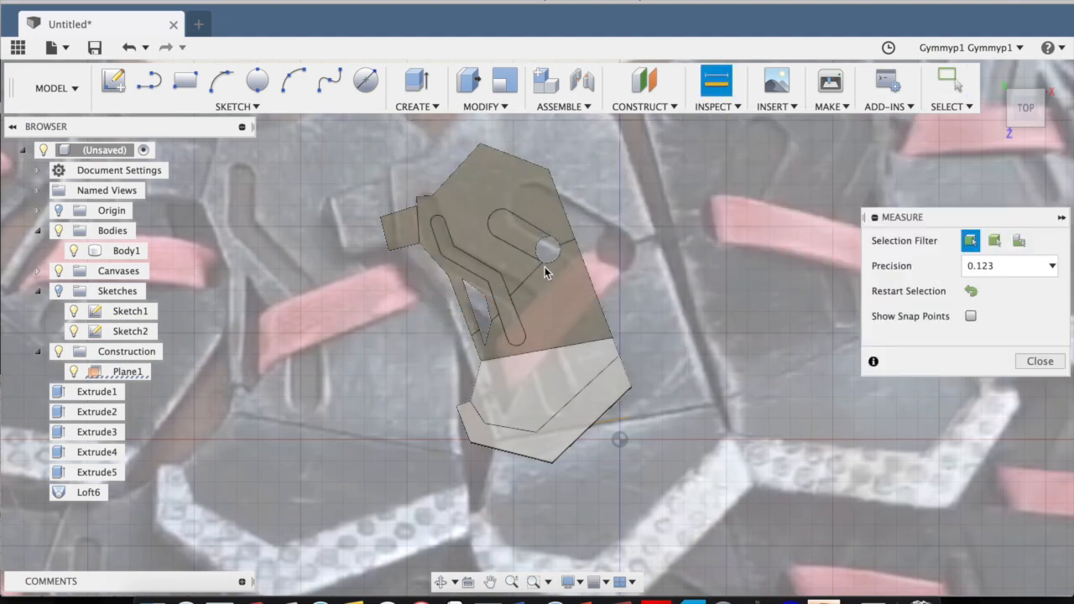
scroll(541, 266, "up", 2)
scroll(542, 266, "down", 2)
middle_click_drag(648, 189, 634, 206)
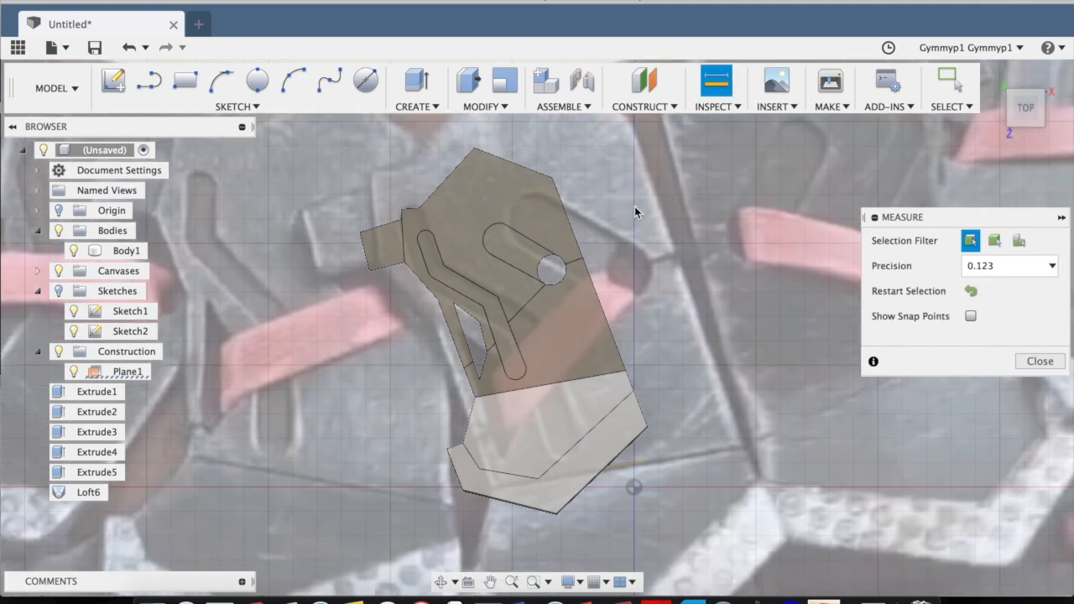
scroll(635, 207, "up", 1)
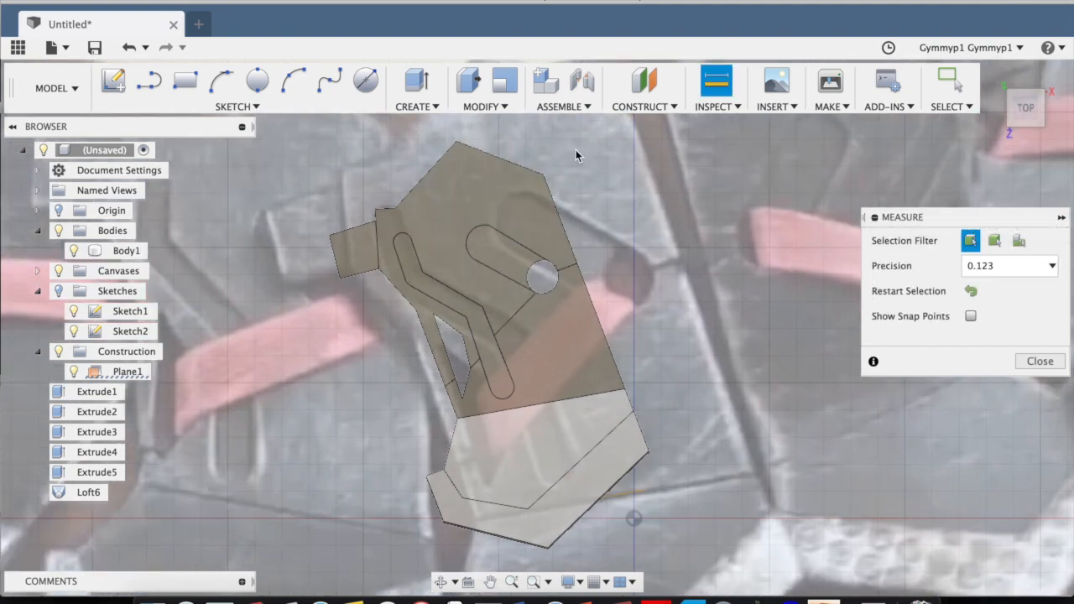
middle_click_drag(515, 130, 522, 120)
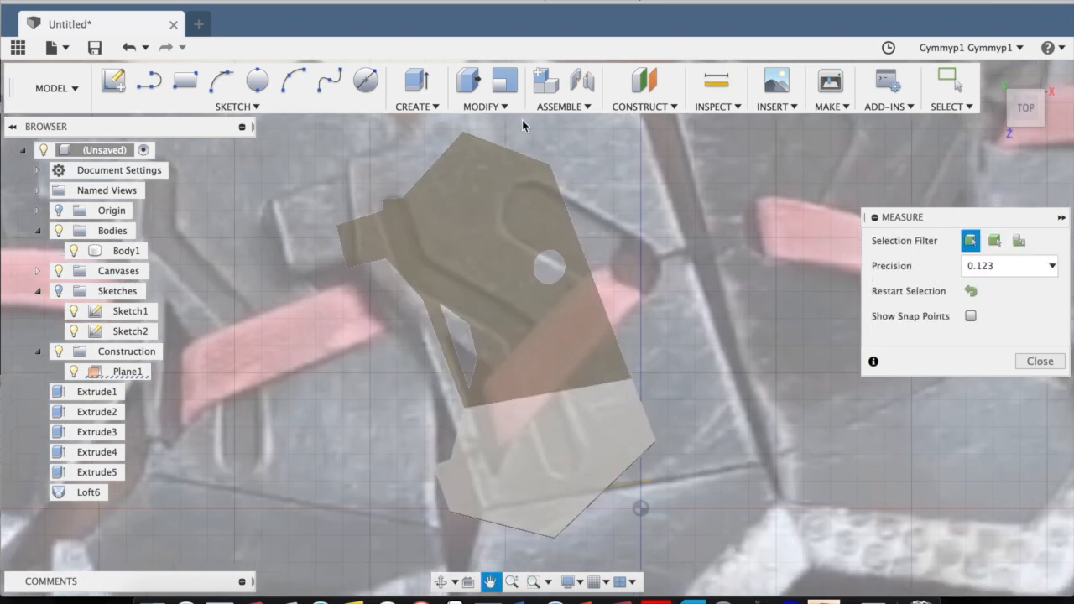
left_click(465, 132)
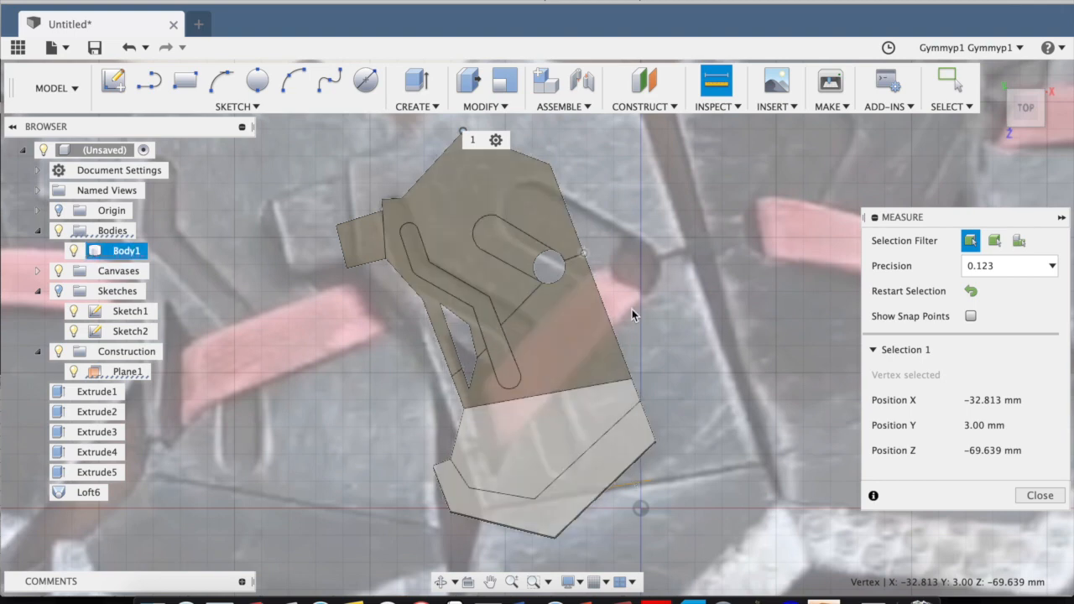
scroll(651, 274, "down", 2)
scroll(526, 137, "up", 2)
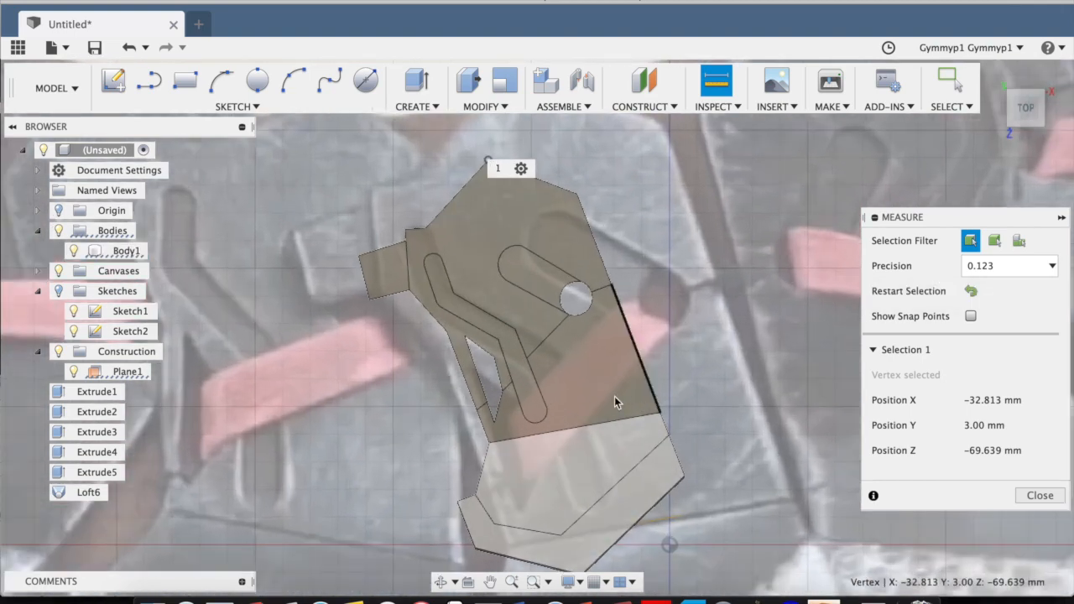
middle_click_drag(614, 398, 602, 331)
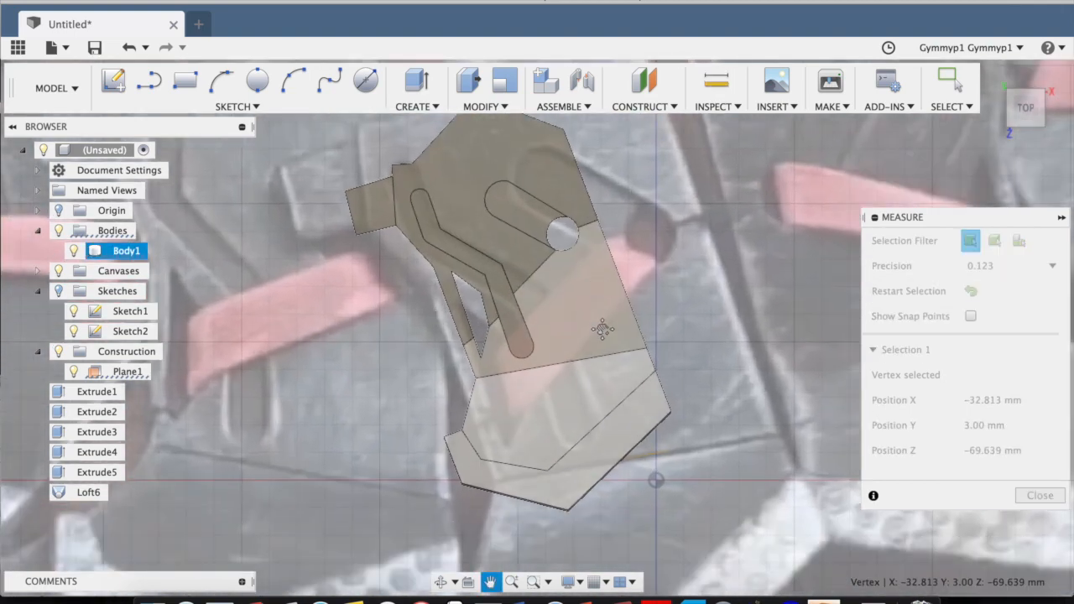
left_click(569, 509)
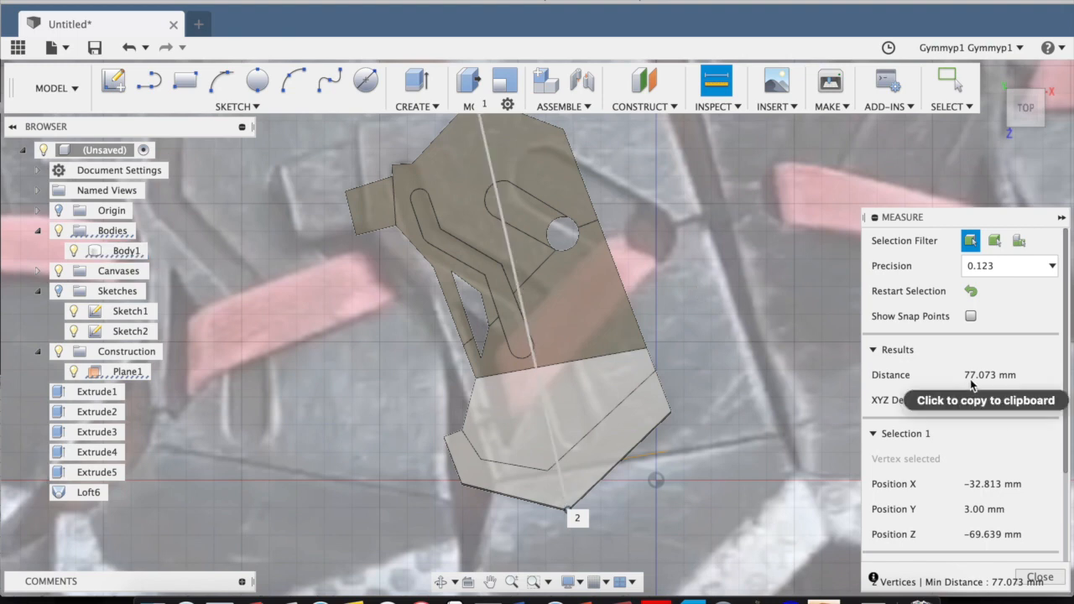
middle_click_drag(565, 287, 563, 310)
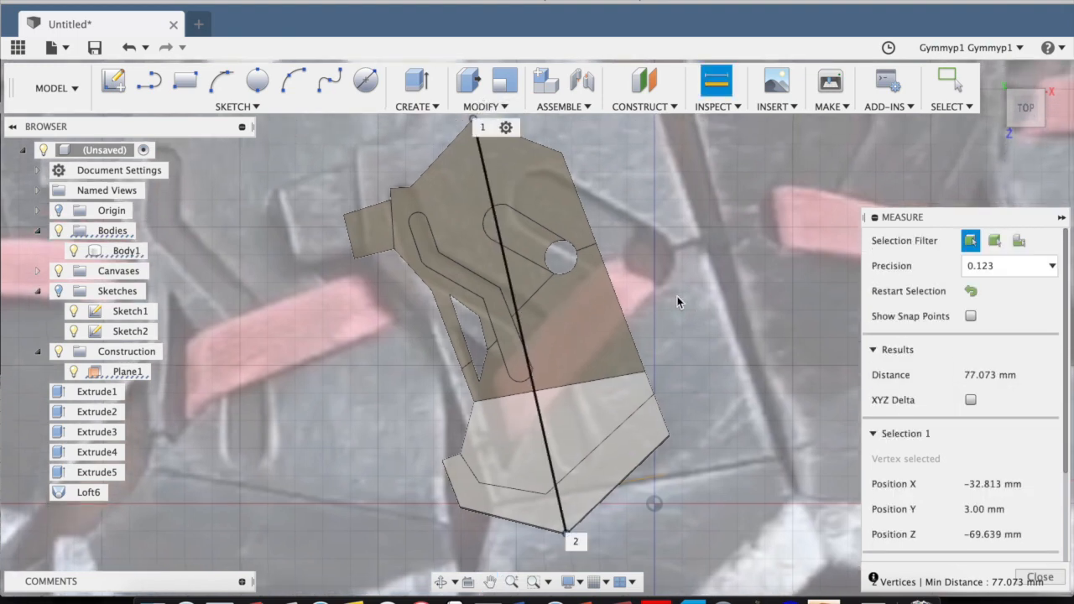
scroll(677, 297, "down", 2)
scroll(677, 296, "up", 3)
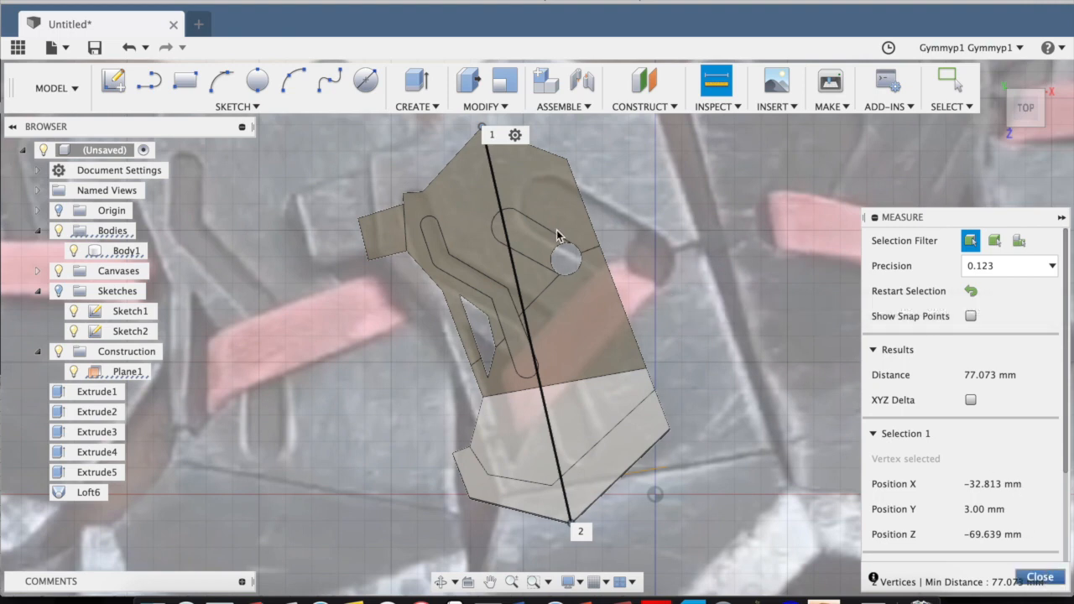
scroll(556, 235, "down", 2)
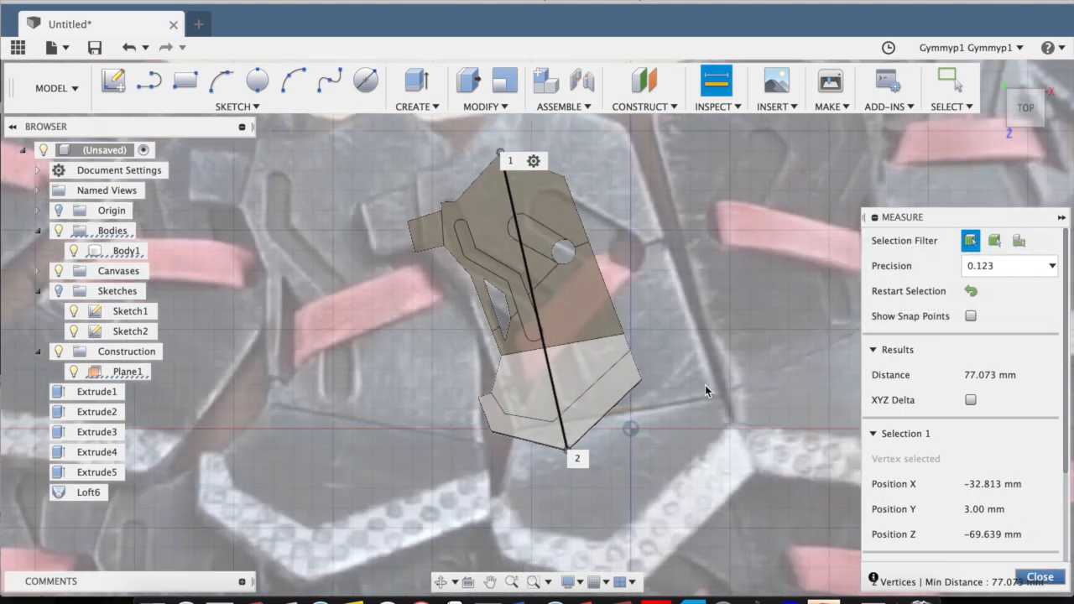
left_click(1059, 583)
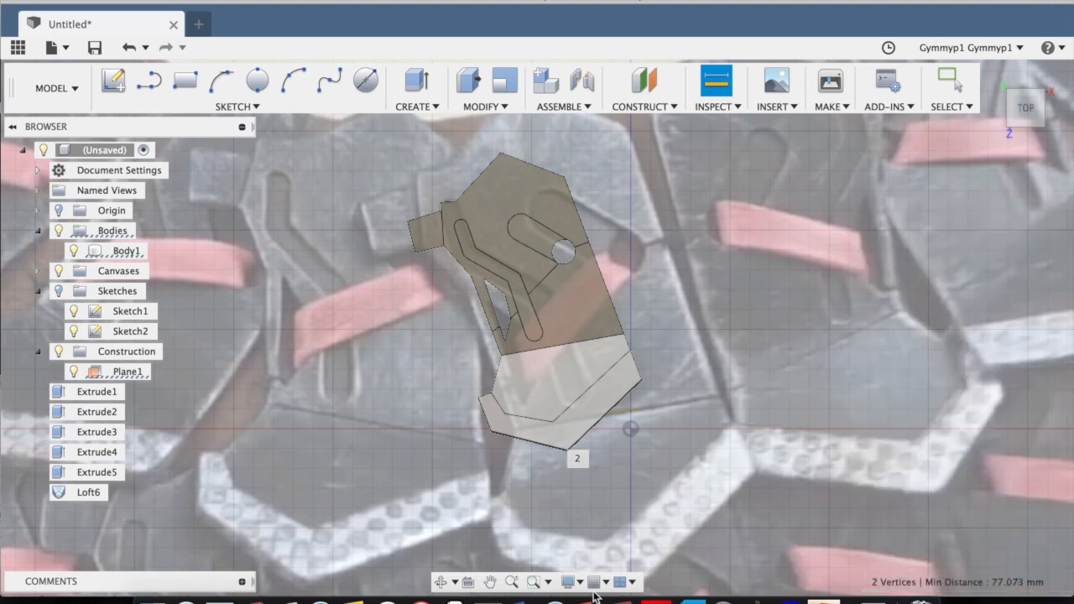
middle_click_drag(615, 298, 582, 320)
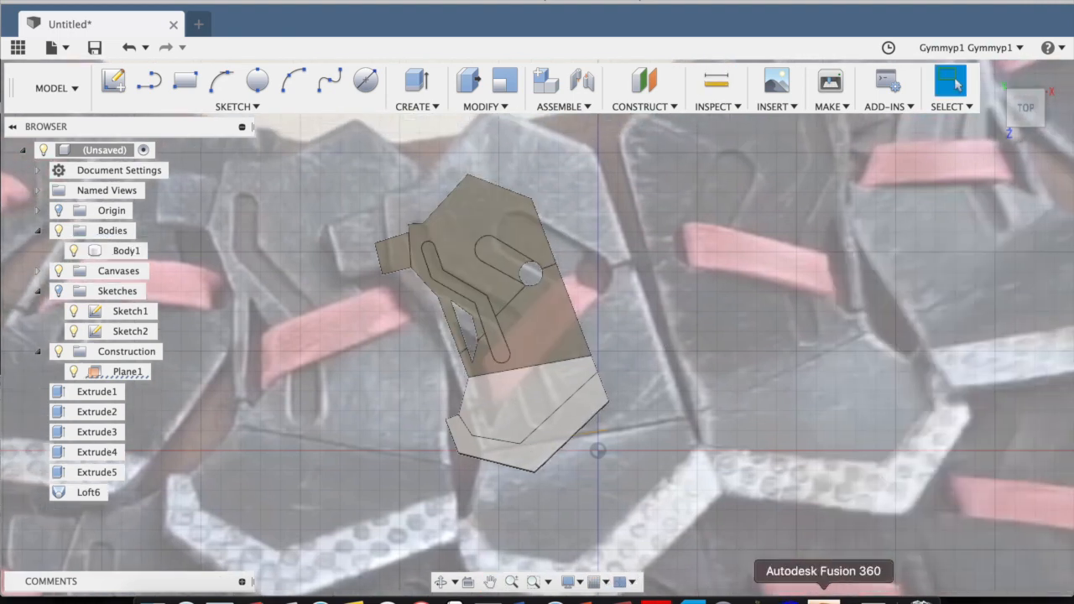
Switch to Cura, bring the flat neckpiece back onto the build plate and select it.
left_click(691, 601)
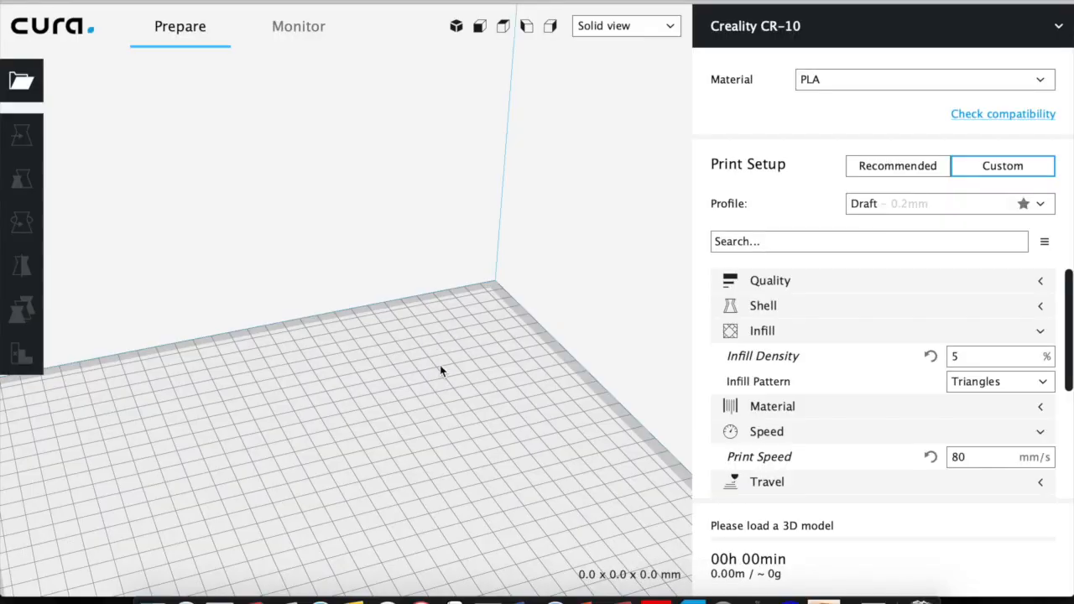
right_click_drag(262, 359, 338, 422)
left_click(358, 362)
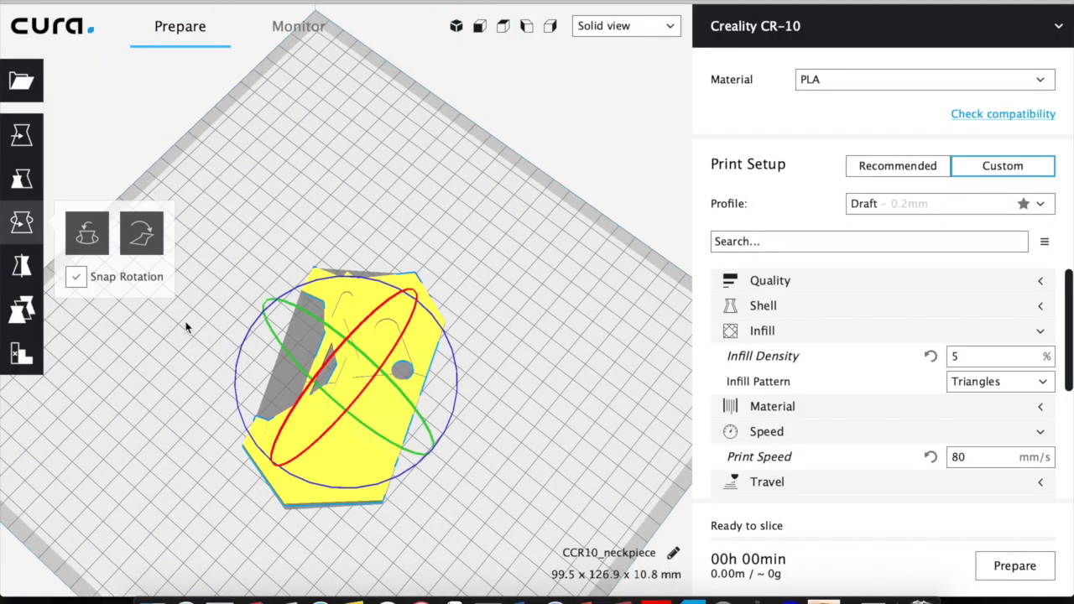
Mirror the neckpiece along the X axis and slice it for printing.
left_click(22, 266)
left_click(398, 424)
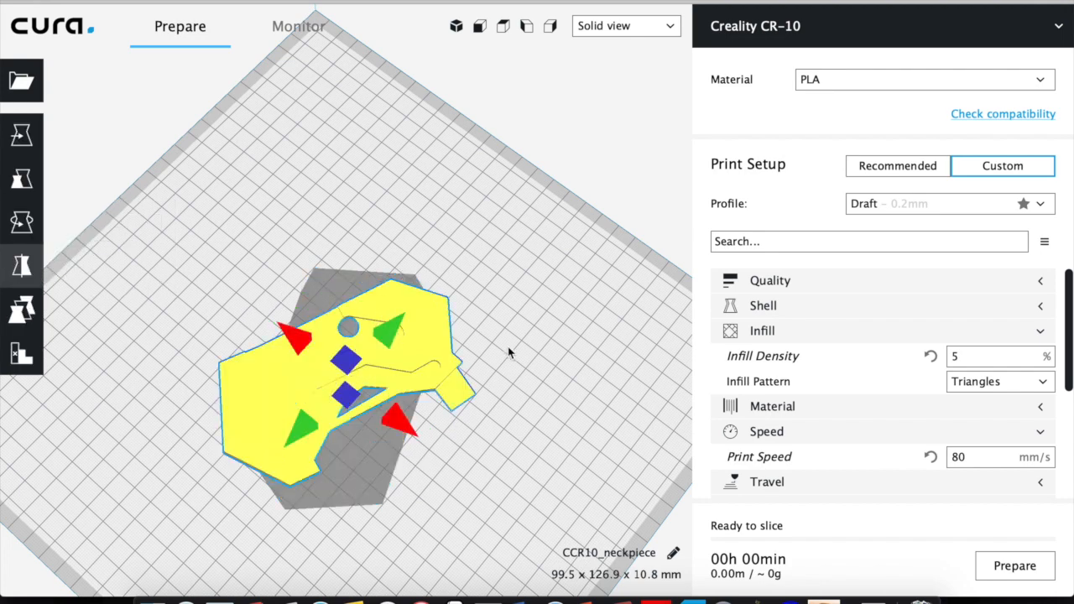
left_click(510, 352)
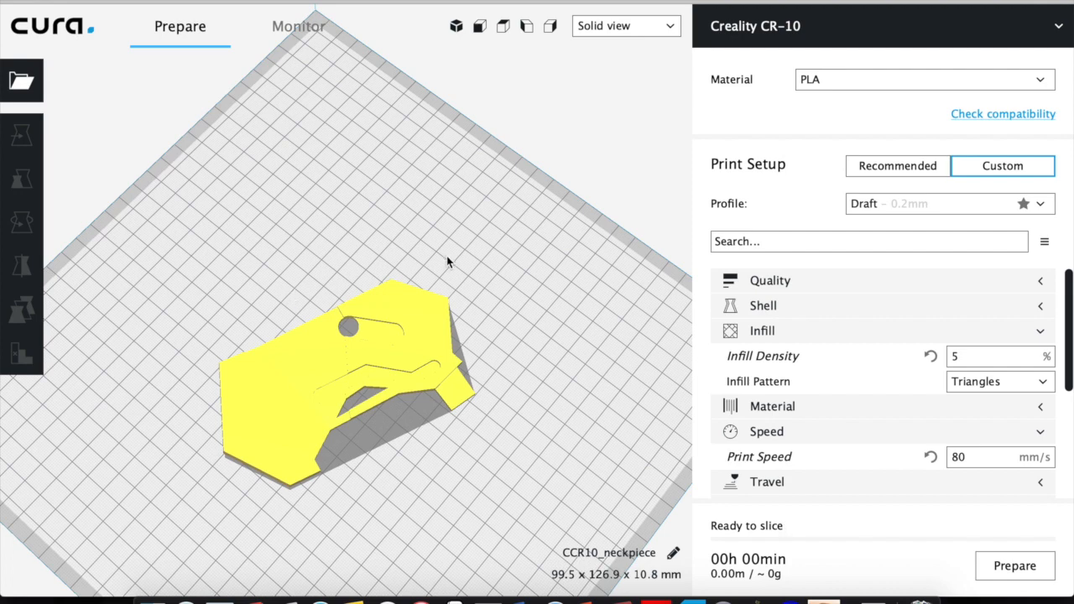
left_click(998, 570)
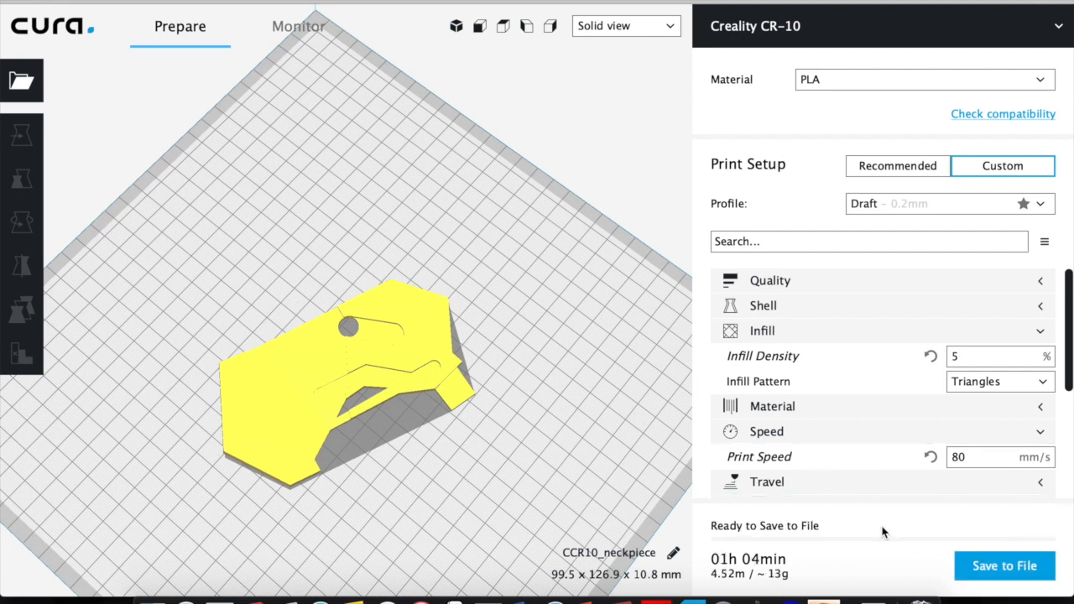
Clear the build plate of the sliced neckpiece model.
right_click(446, 181)
right_click(373, 214)
right_click(375, 211)
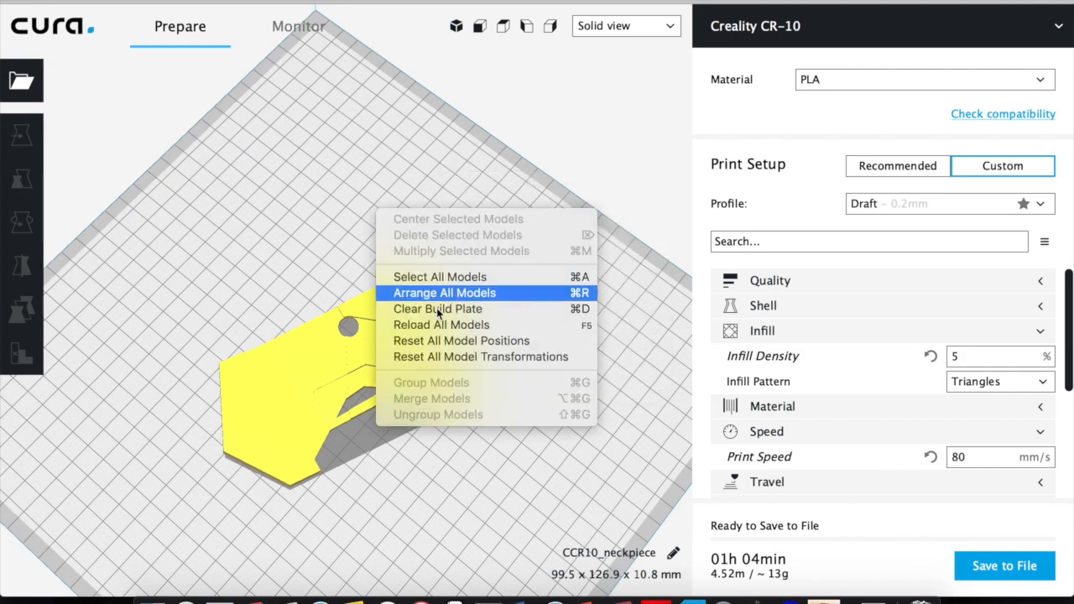
left_click(455, 309)
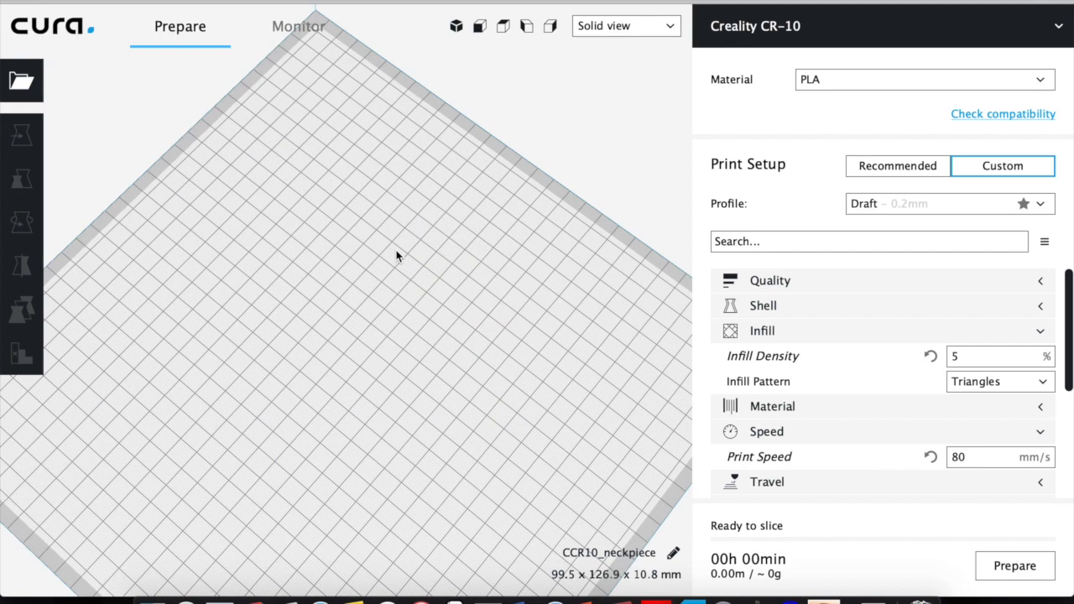
Switch to Fusion 360 and examine the plate's bend, side tab, grooves and cut-outs from both sides.
left_click(823, 601)
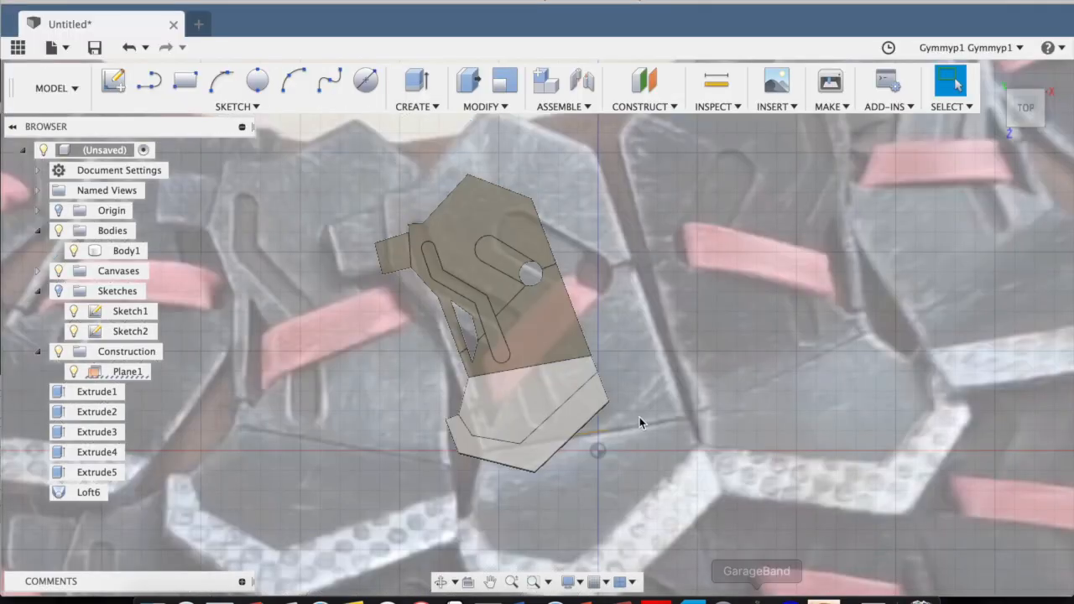
scroll(542, 270, "down", 2)
scroll(549, 269, "up", 5)
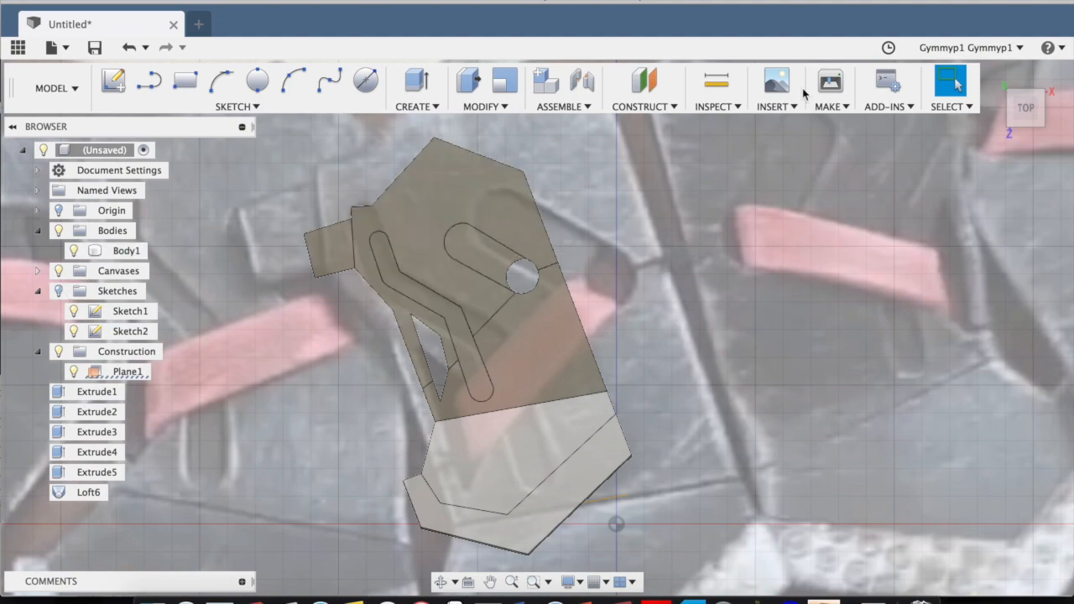
mouse_move(1024, 118)
left_mouse_down()
mouse_move(1071, 55)
mouse_move(1038, 51)
left_mouse_up()
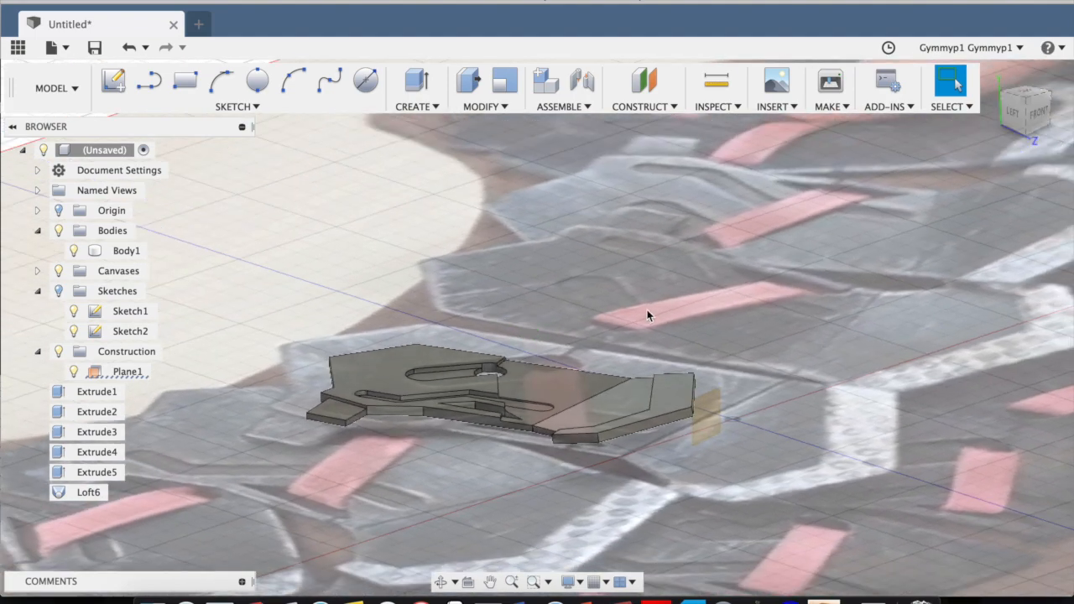
scroll(619, 349, "up", 5)
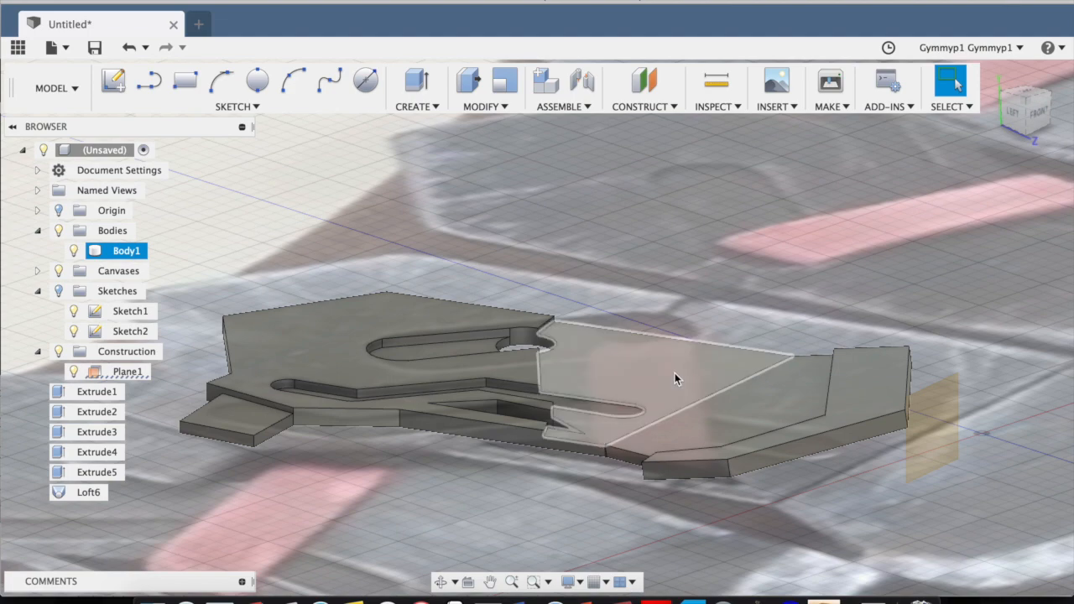
left_click_drag(1023, 114, 1023, 139)
middle_click_drag(625, 237, 622, 162)
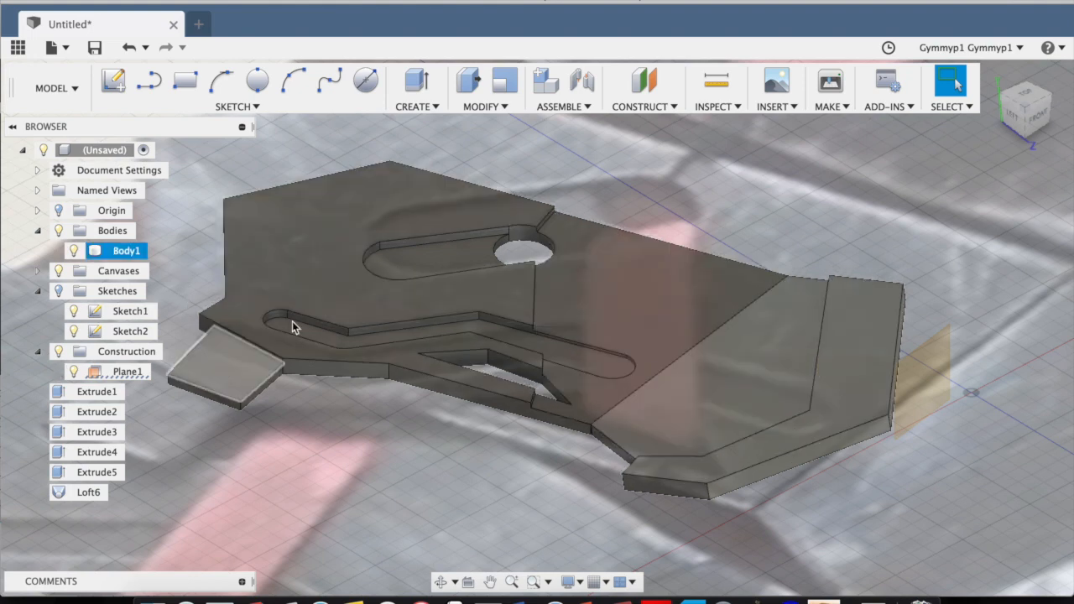
left_click(1018, 105)
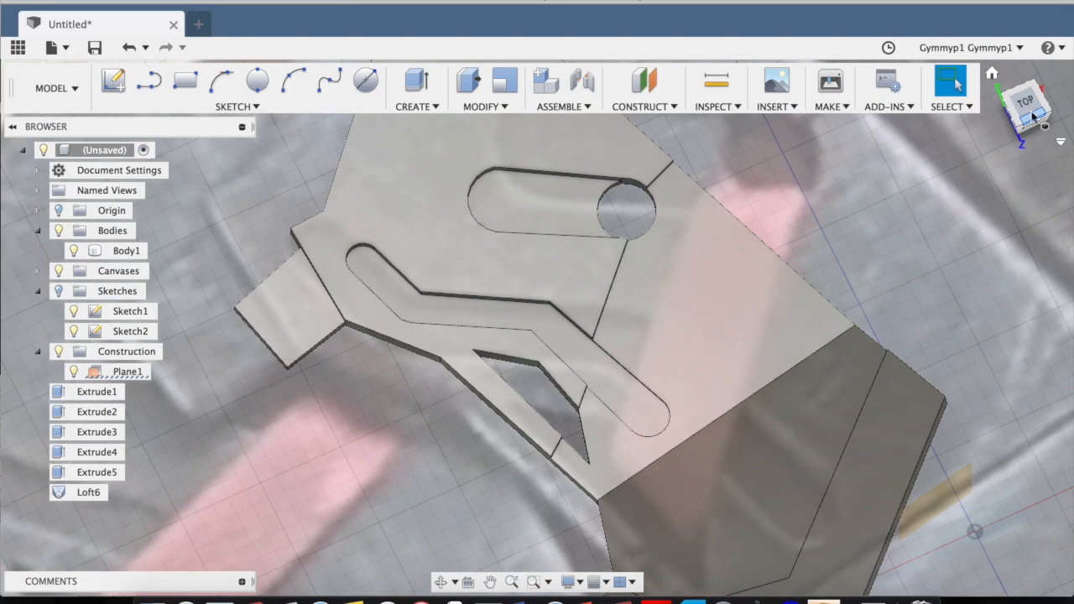
mouse_move(1034, 117)
left_mouse_down()
mouse_move(1068, 66)
mouse_move(813, 107)
left_mouse_up()
mouse_move(807, 72)
middle_mouse_down("shift")
mouse_move(840, 50)
mouse_move(858, 109)
middle_mouse_up("shift")
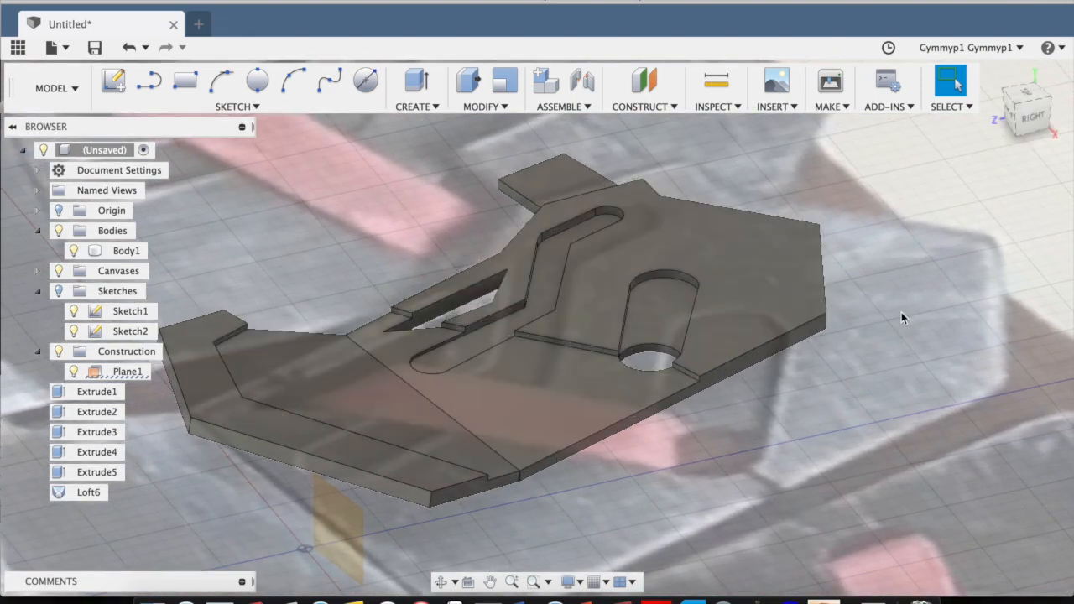
middle_click_drag(1030, 102, 1039, 120, "shift")
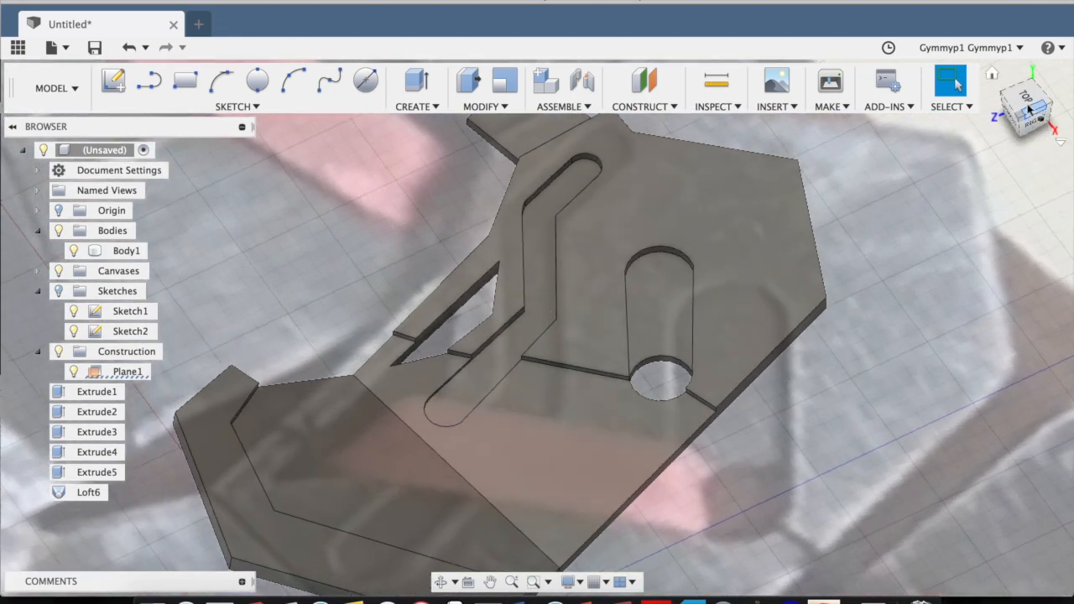
Return to an upright top view and compare the plate's outline and details with the reference canvas.
left_click(1026, 99)
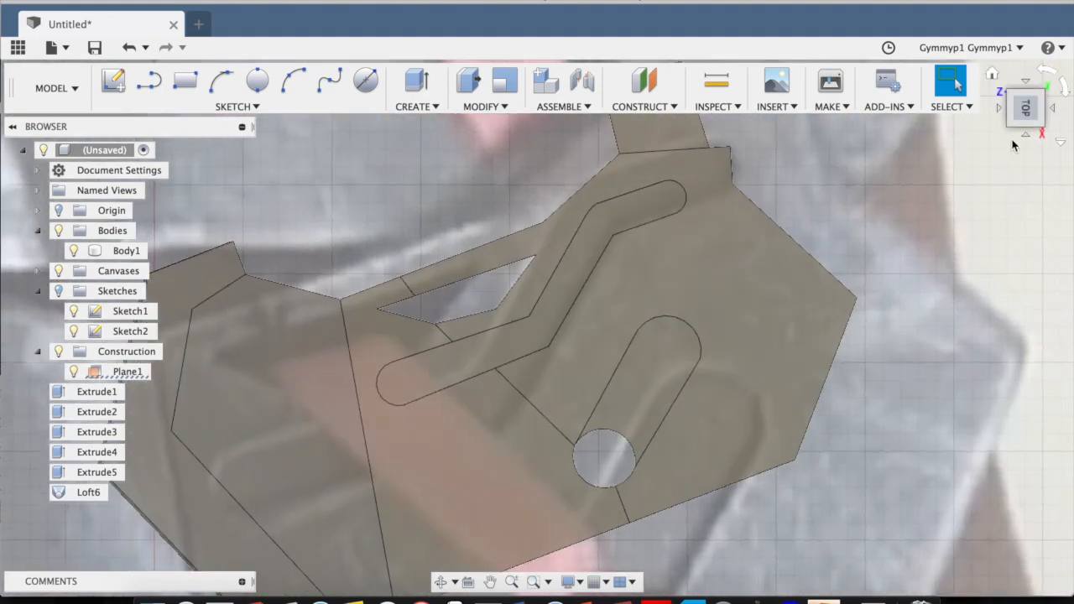
left_click(1046, 74)
scroll(894, 364, "down", 5)
middle_click_drag(920, 340, 789, 288)
scroll(787, 272, "up", 3)
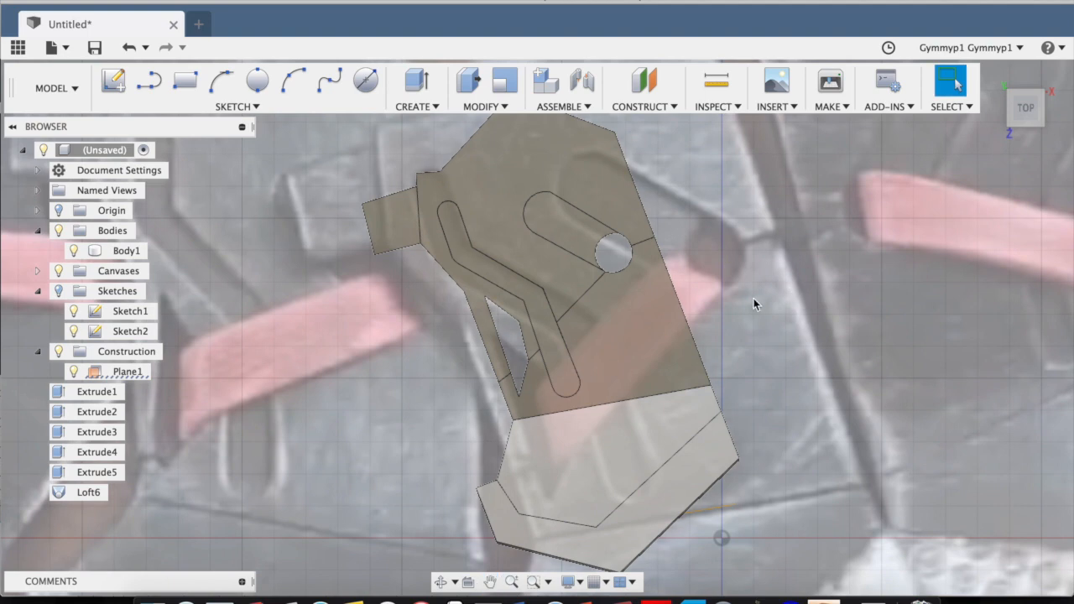
scroll(760, 297, "down", 3)
scroll(793, 276, "up", 3)
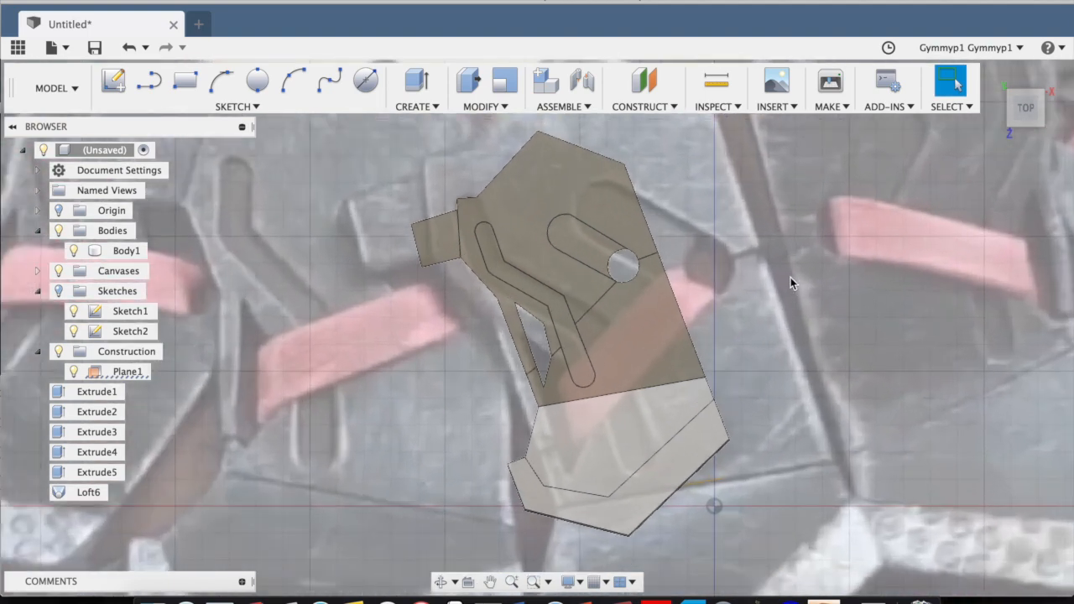
scroll(791, 283, "up", 1)
middle_click_drag(790, 280, 765, 264)
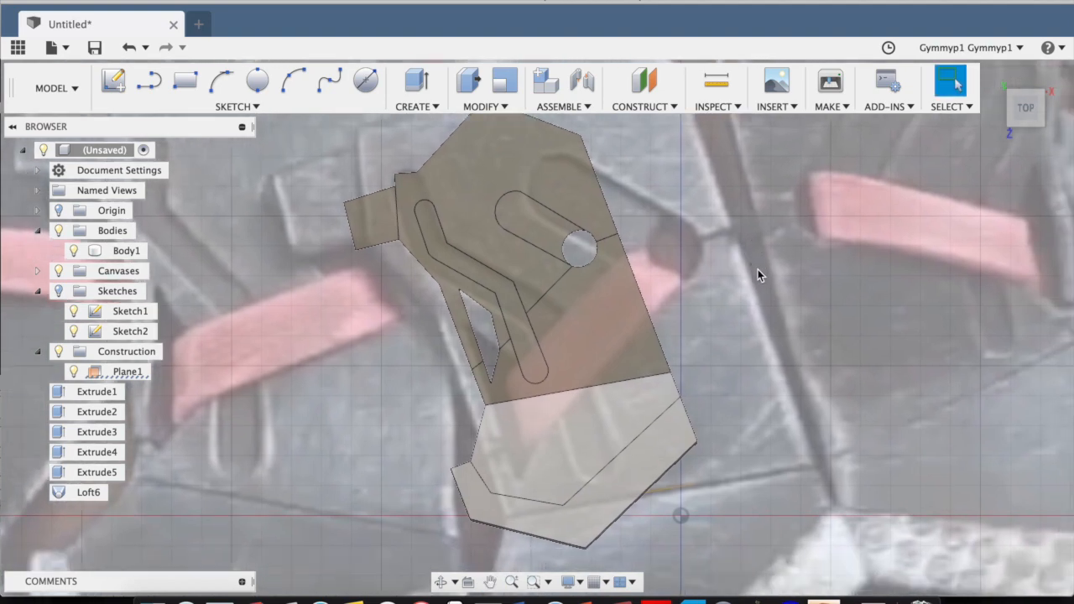
scroll(758, 270, "down", 2)
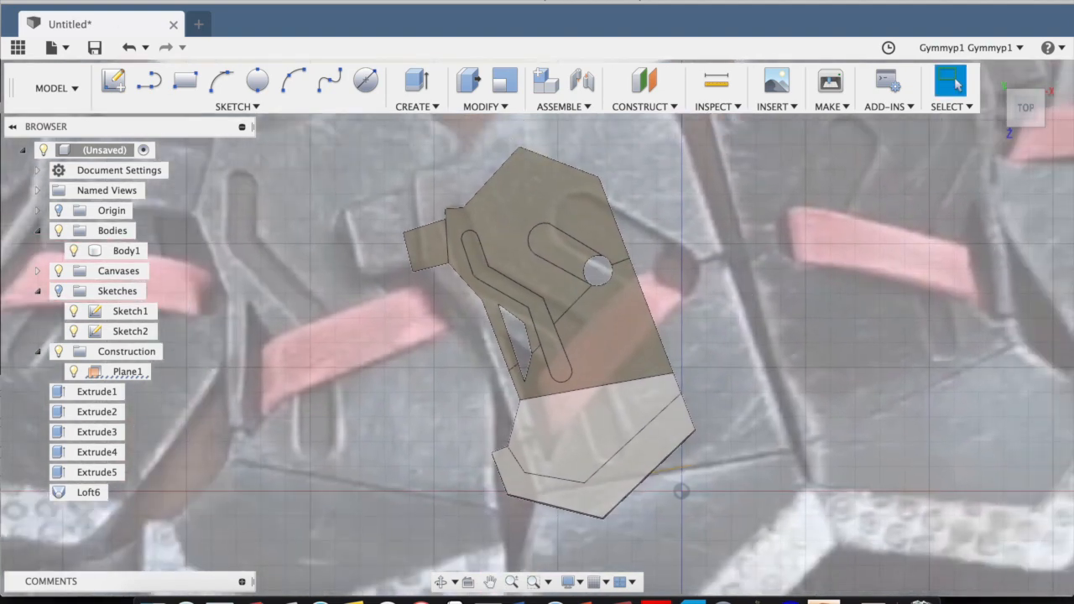